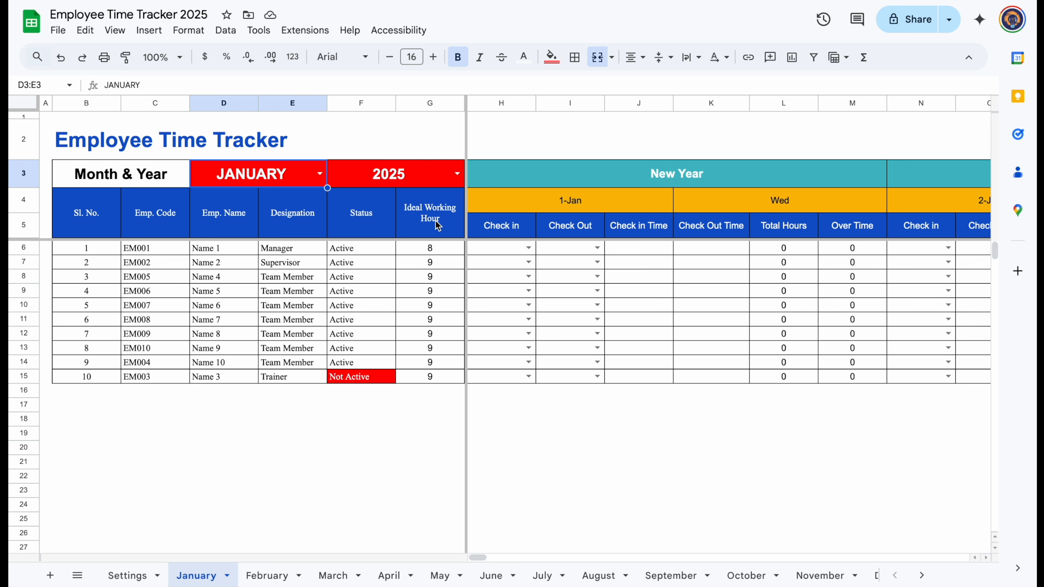
{"action": "left_click", "coordinate": [320, 174]}
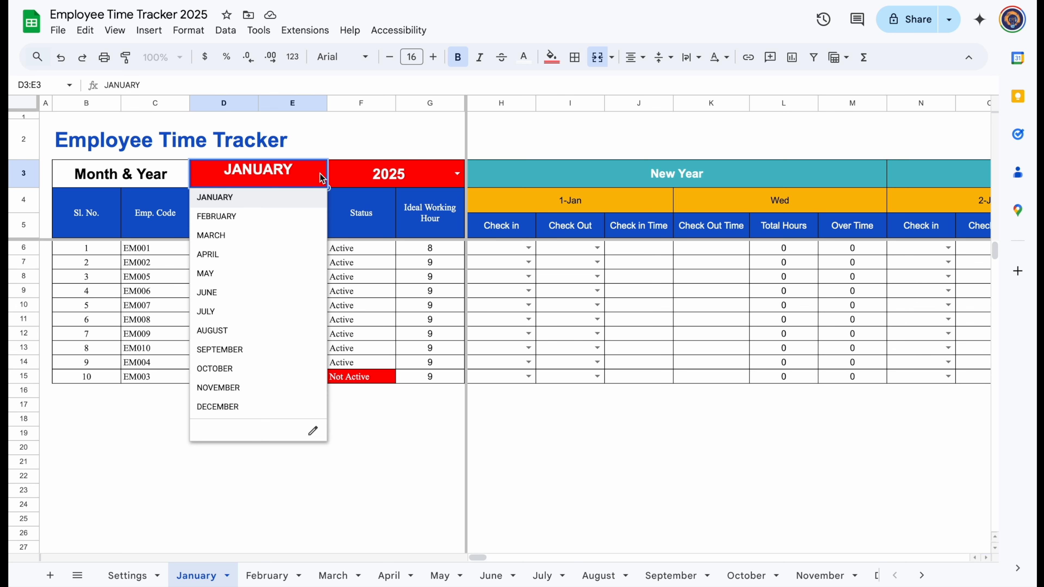
{"action": "left_click", "coordinate": [327, 145]}
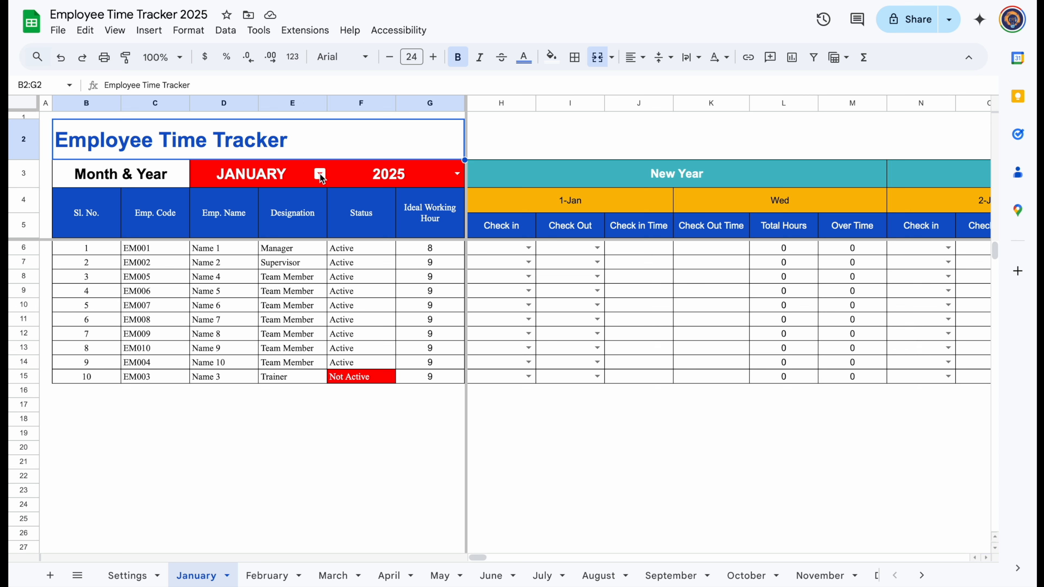
{"action": "left_click", "coordinate": [293, 391]}
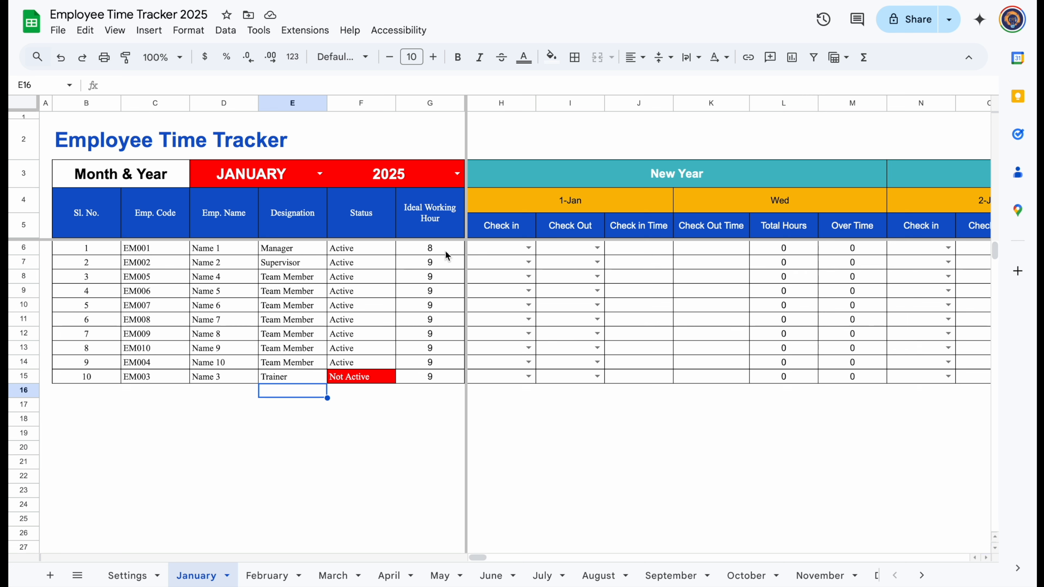
Set the supervisor's ideal working hours on the January sheet to 8.
{"action": "left_click", "coordinate": [438, 265]}
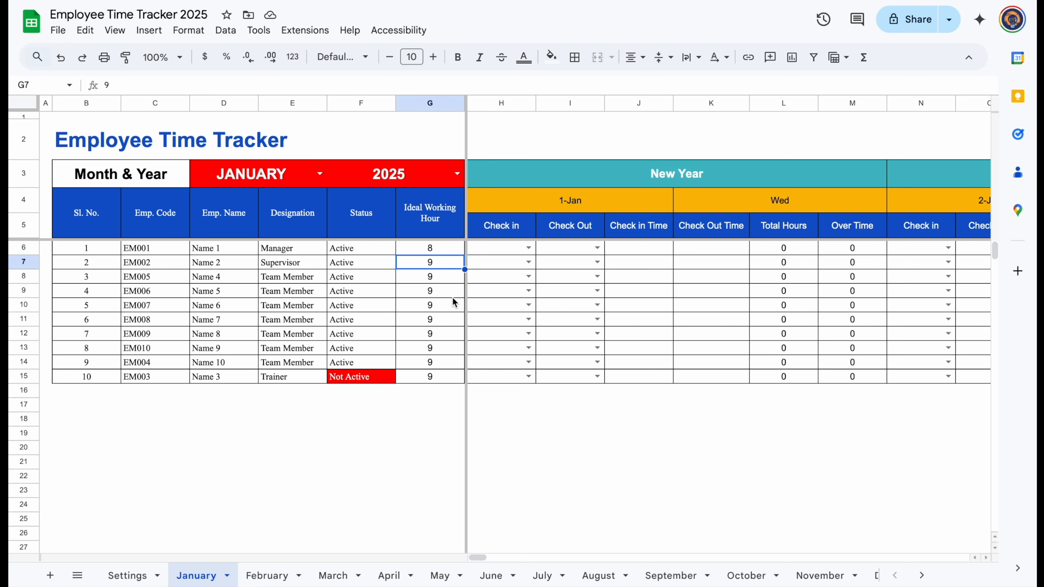
{"action": "type", "text": "8"}
{"action": "key", "text": "Return"}
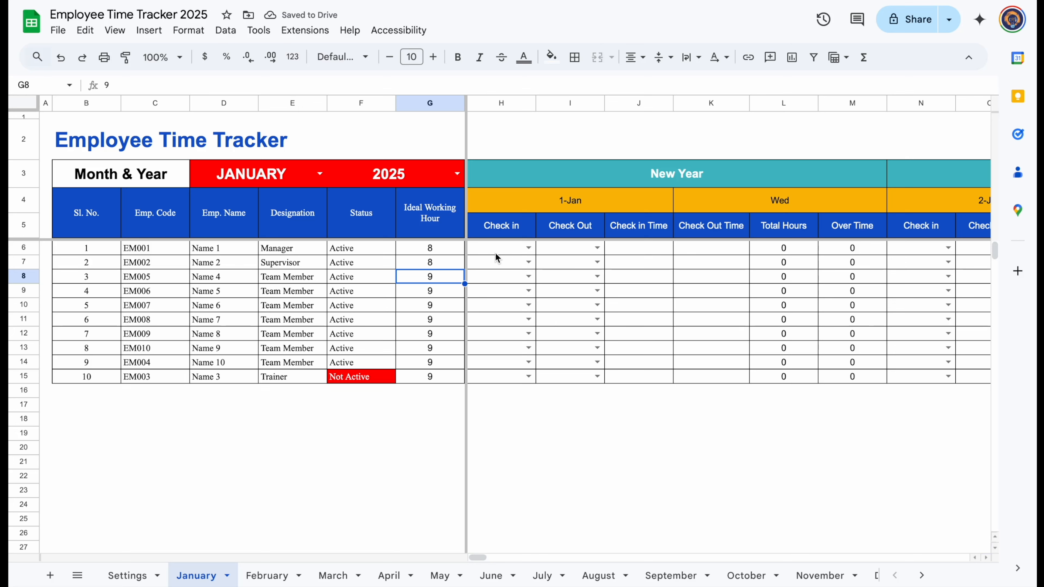
Record the manager's 1-Jan attendance with check in set to Yes and check out set to Done.
{"action": "left_click", "coordinate": [529, 248]}
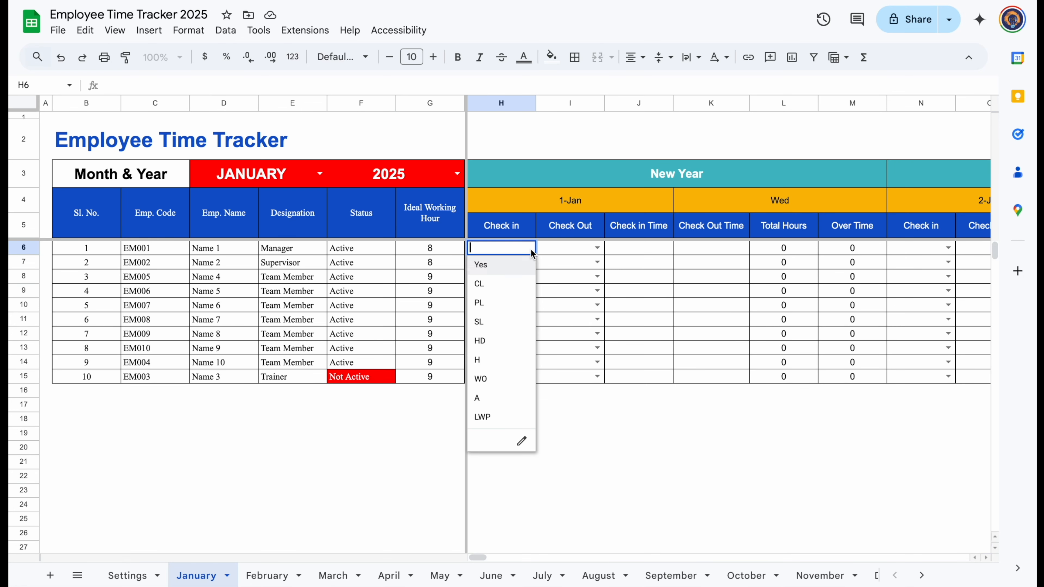
{"action": "left_click", "coordinate": [493, 266]}
{"action": "left_click", "coordinate": [598, 248]}
{"action": "left_click", "coordinate": [608, 263]}
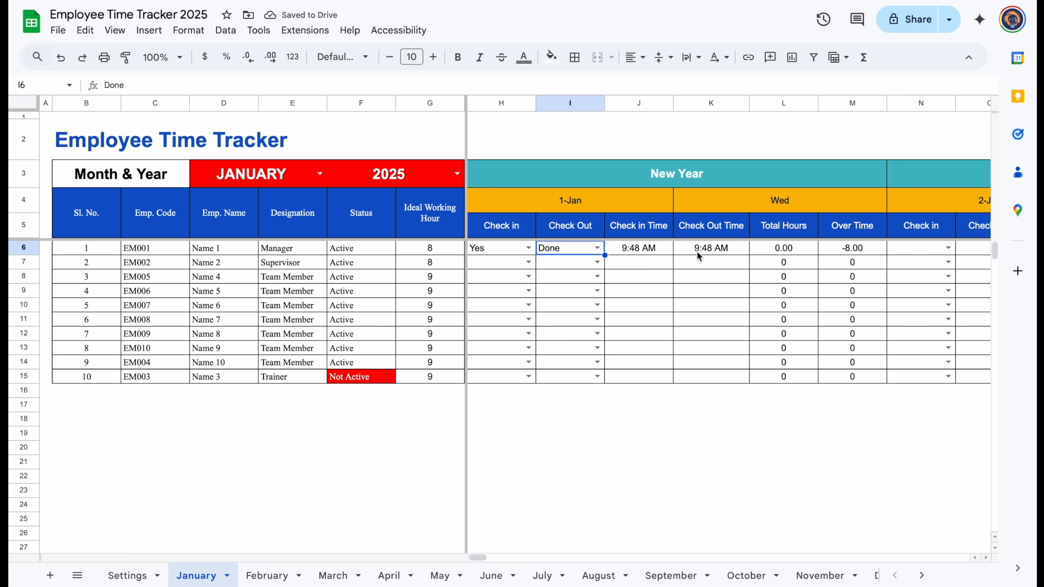
Examine the check-in codes, the January summary section, the February and March sheets and the Annual Summary sheet.
{"action": "left_click", "coordinate": [530, 250]}
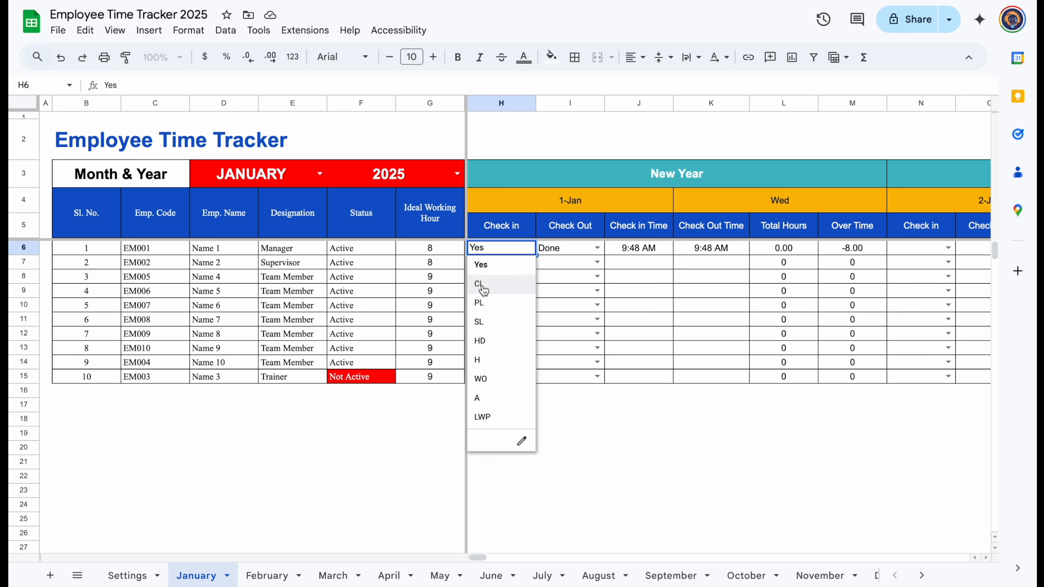
{"action": "left_click", "coordinate": [594, 419]}
{"action": "left_click_drag", "start_coordinate": [484, 558], "coordinate": [947, 552]}
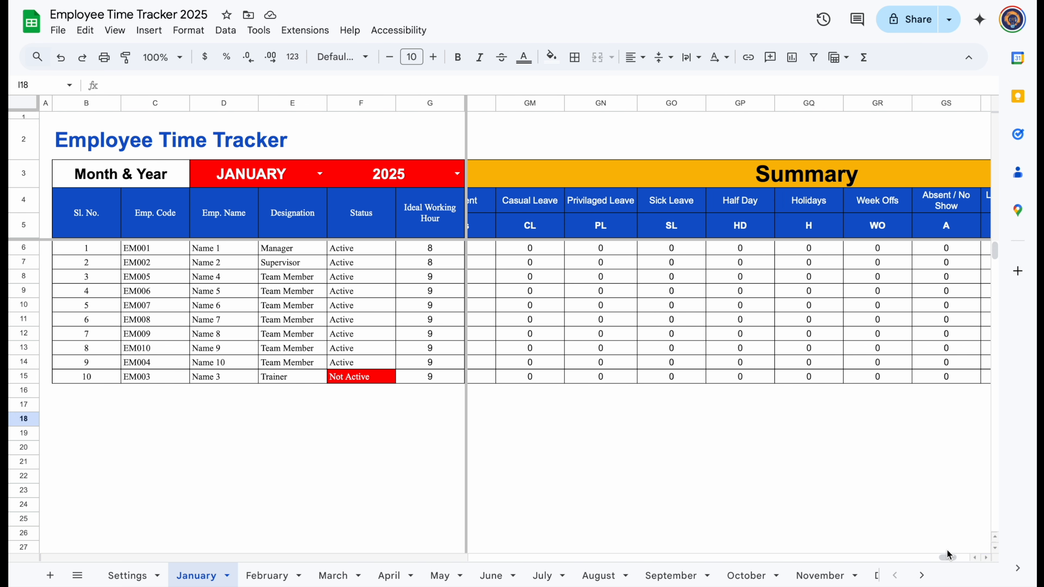
{"action": "left_click", "coordinate": [269, 576]}
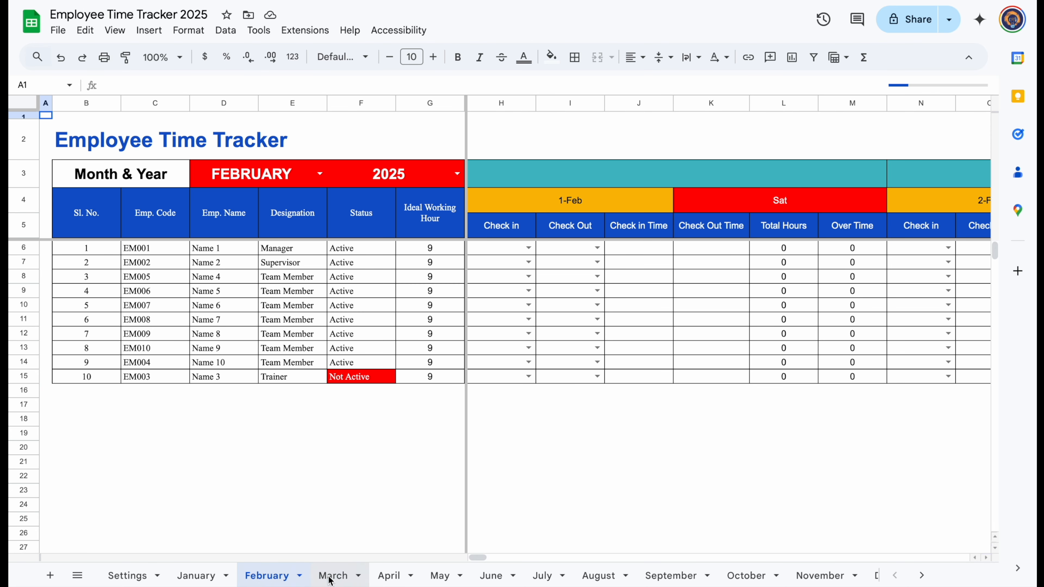
{"action": "left_click", "coordinate": [331, 578]}
{"action": "left_click", "coordinate": [922, 576]}
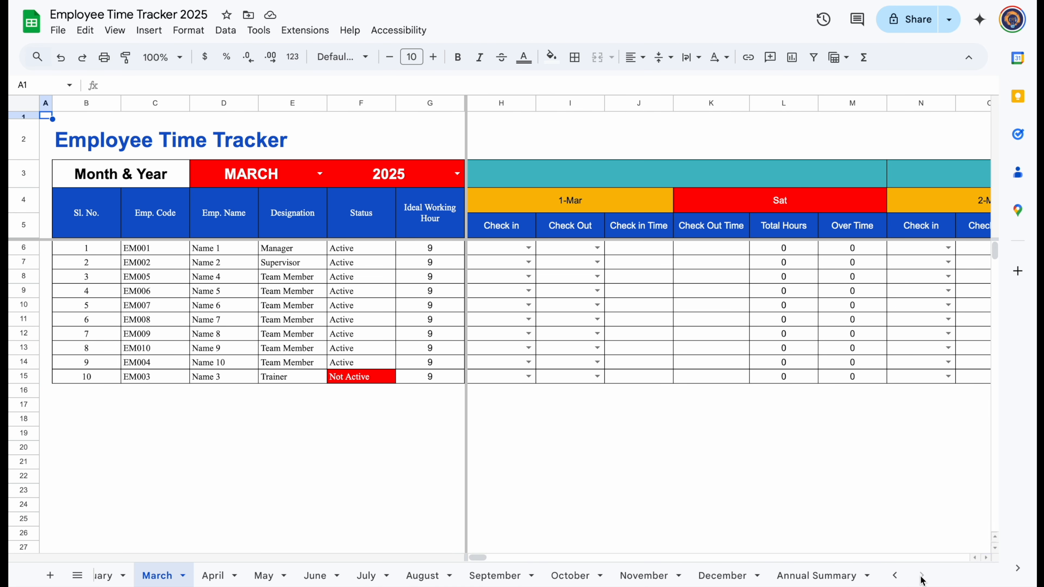
{"action": "left_click", "coordinate": [820, 577]}
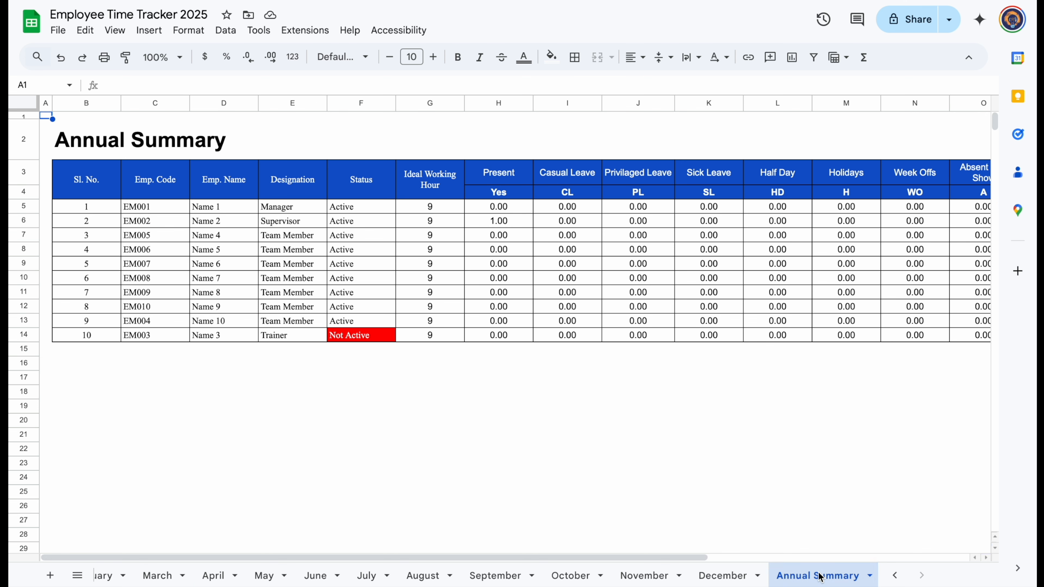
{"action": "left_click", "coordinate": [895, 576]}
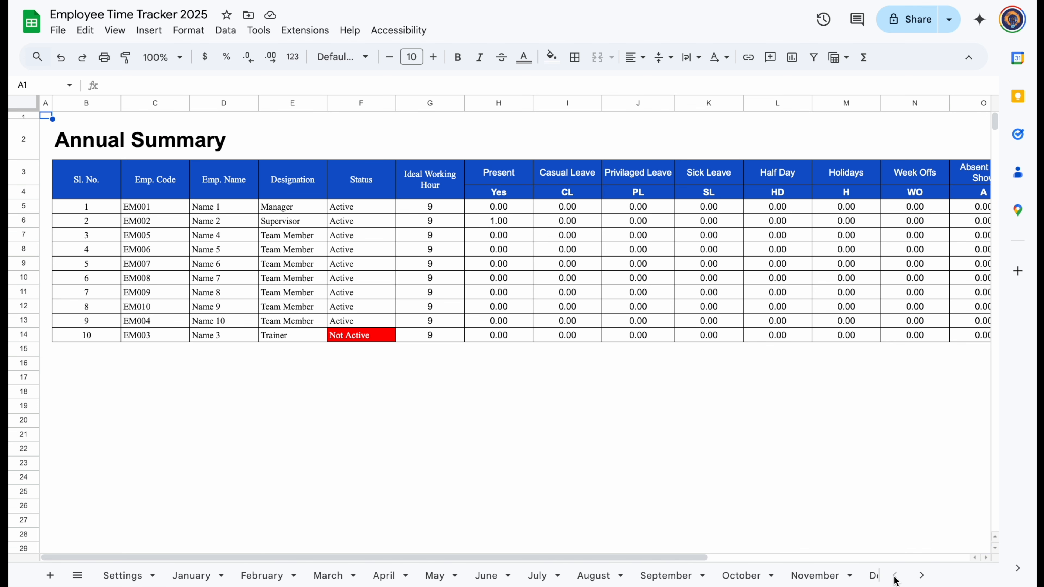
Sort the employee list on the Settings sheet by status from A to Z.
{"action": "left_click", "coordinate": [128, 575]}
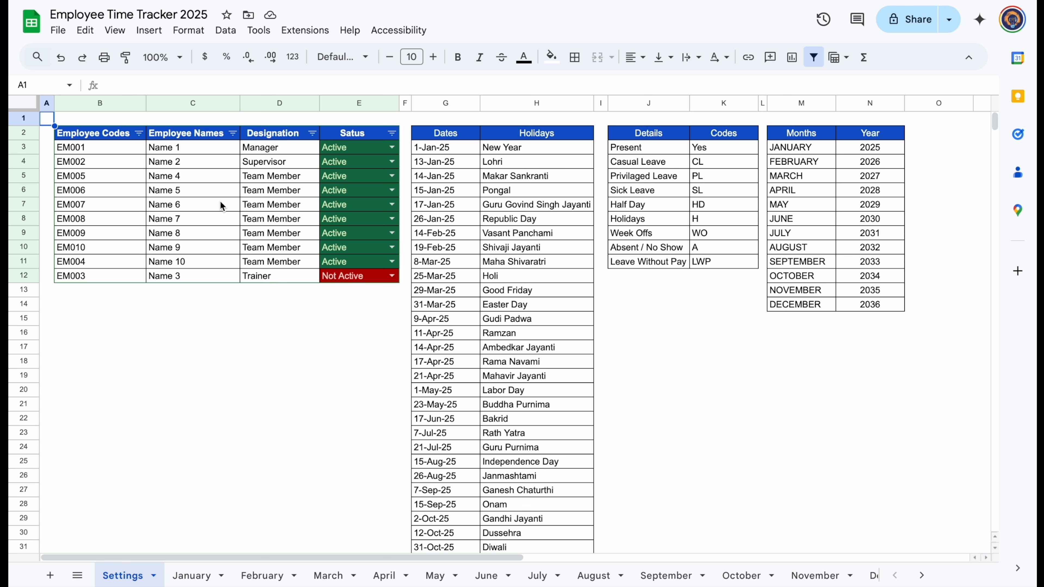
{"action": "left_click", "coordinate": [393, 133]}
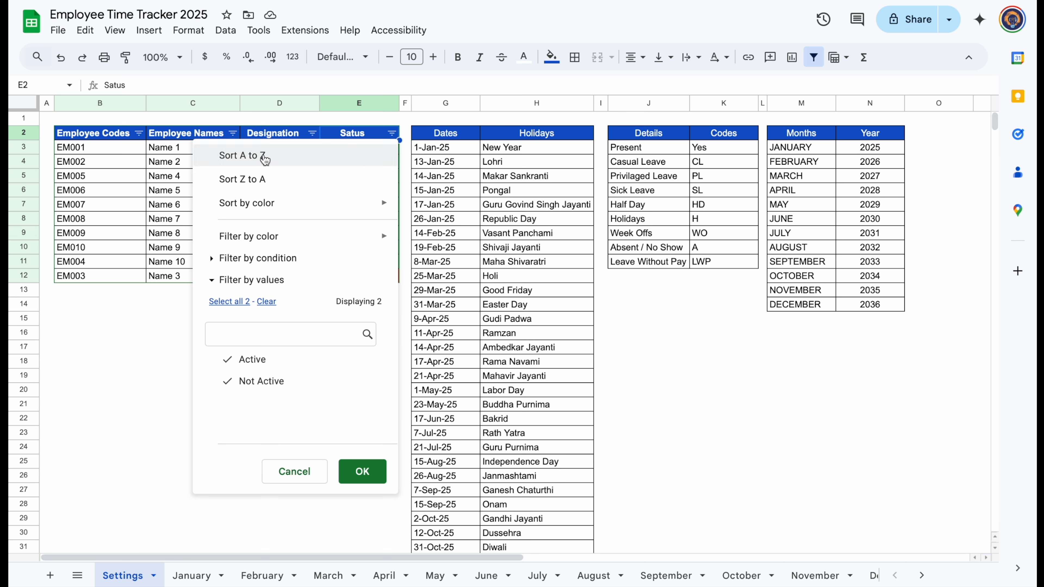
{"action": "left_click", "coordinate": [265, 158]}
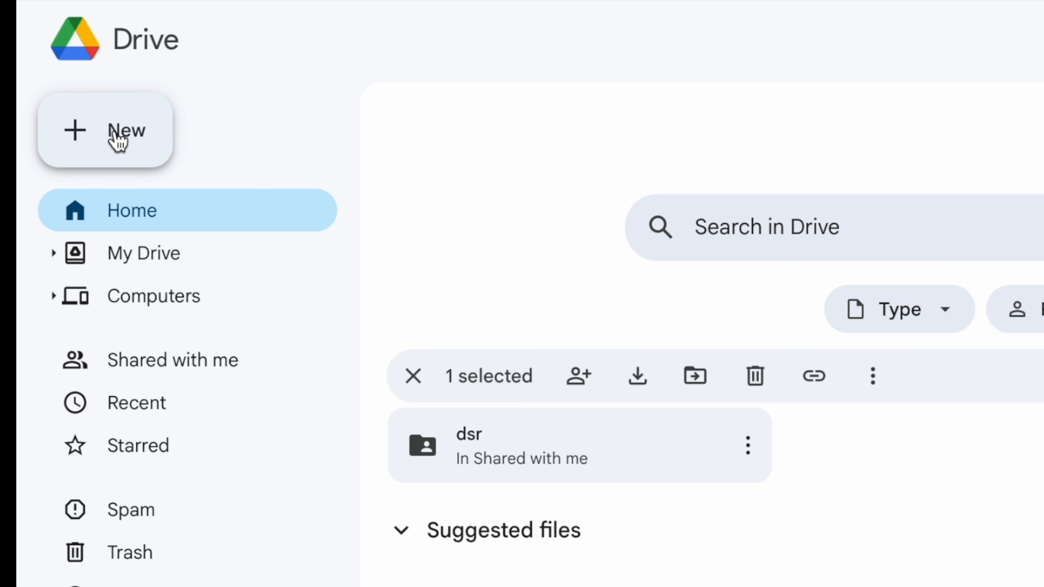
Create a blank Google Sheets spreadsheet from Google Drive and dismiss the pre-built table suggestions.
{"action": "left_click", "coordinate": [117, 143]}
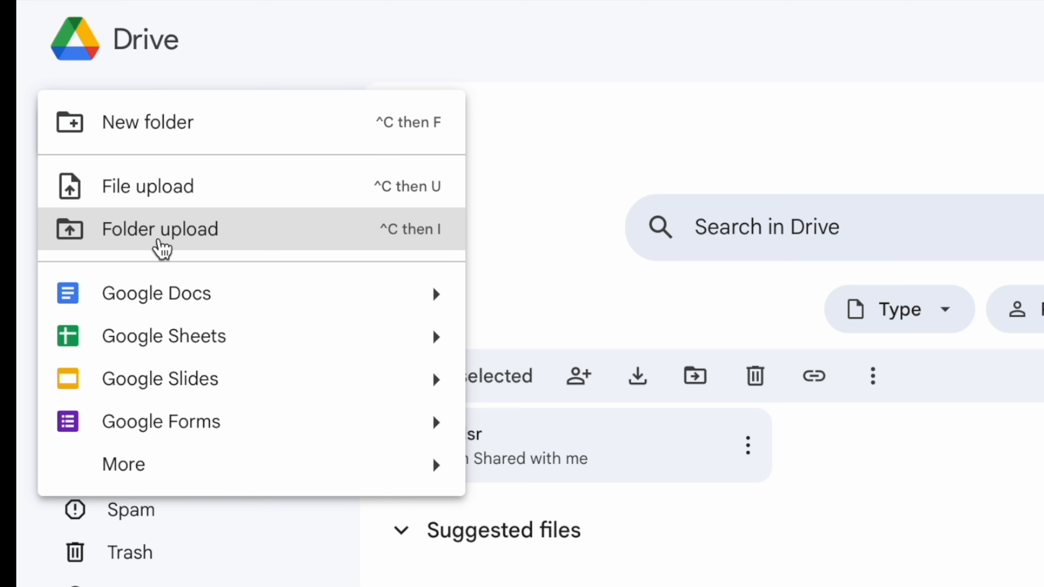
{"action": "left_click", "coordinate": [151, 342]}
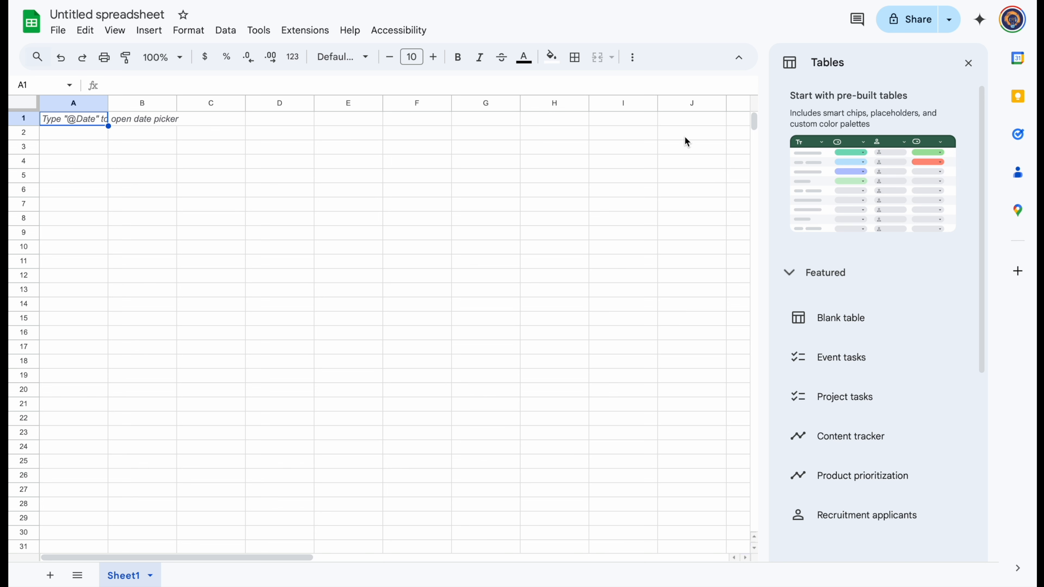
{"action": "left_click", "coordinate": [969, 63]}
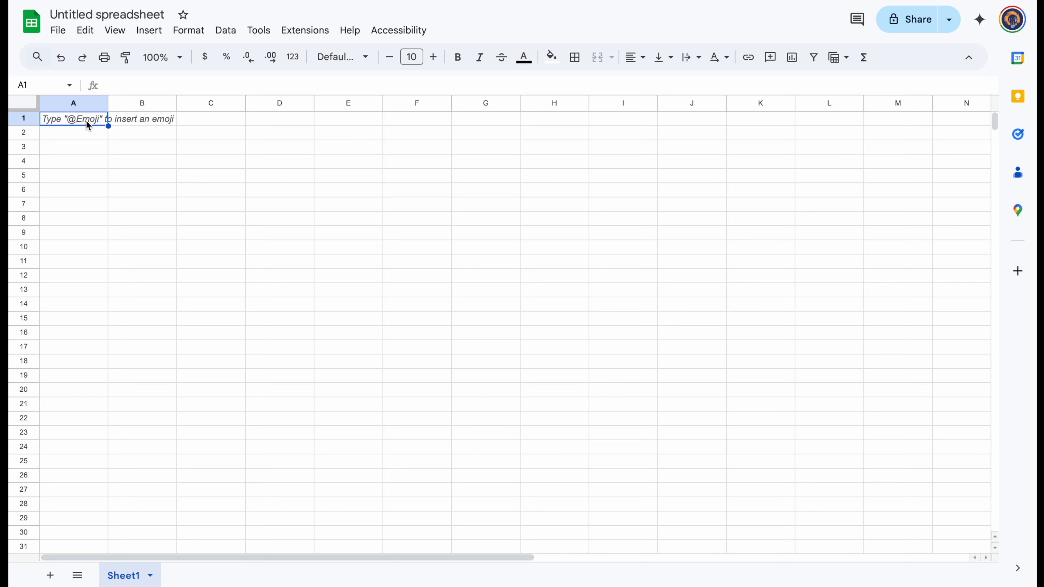
Narrow column A to a slim margin and rename Sheet1 as Settings.
{"action": "key", "text": "BackSpace"}
{"action": "left_click_drag", "start_coordinate": [107, 104], "coordinate": [53, 103]}
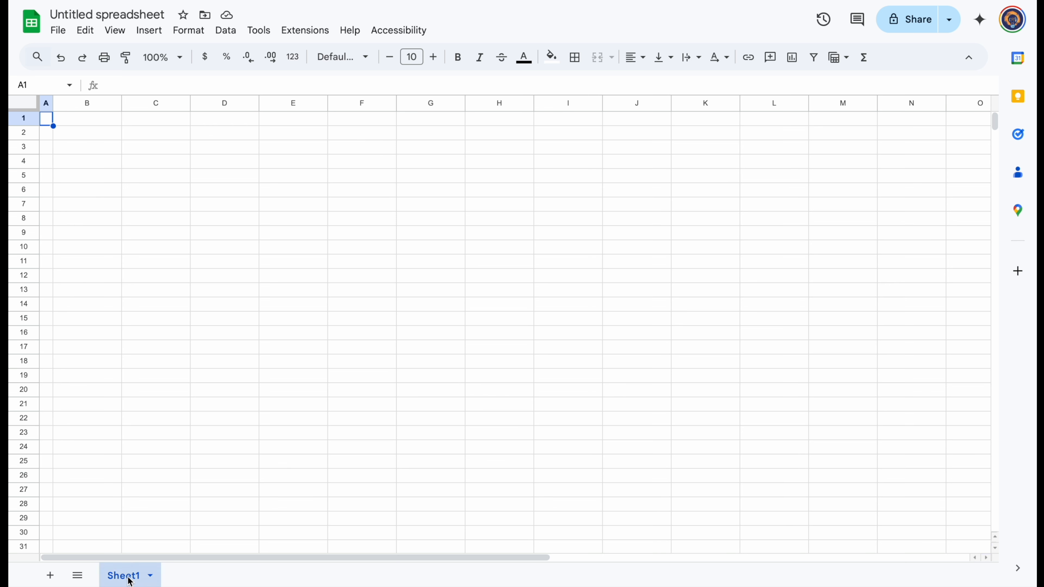
{"action": "double_click", "coordinate": [130, 580]}
{"action": "type", "text": "Settings"}
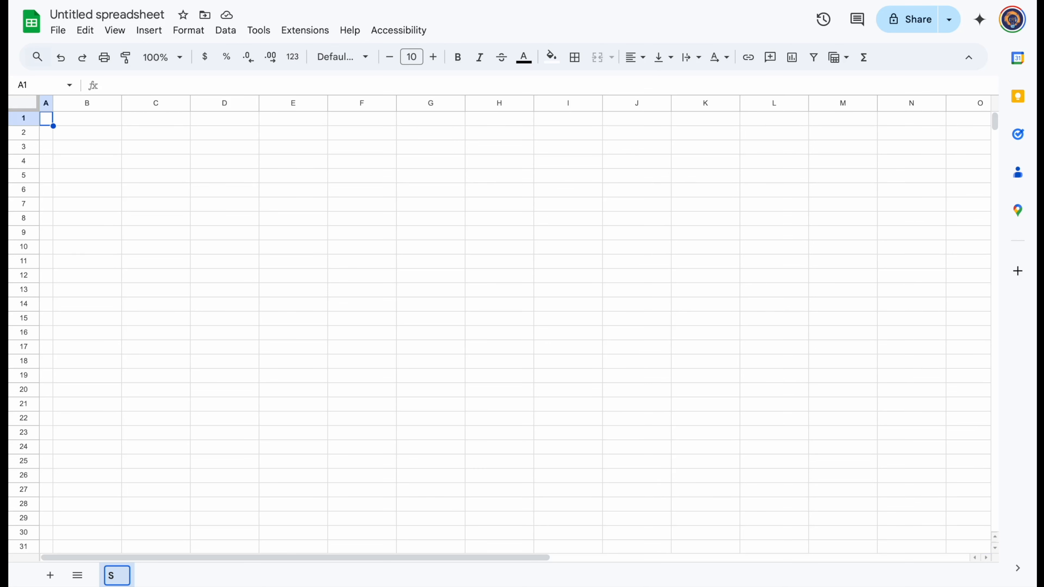
{"action": "left_click", "coordinate": [86, 136]}
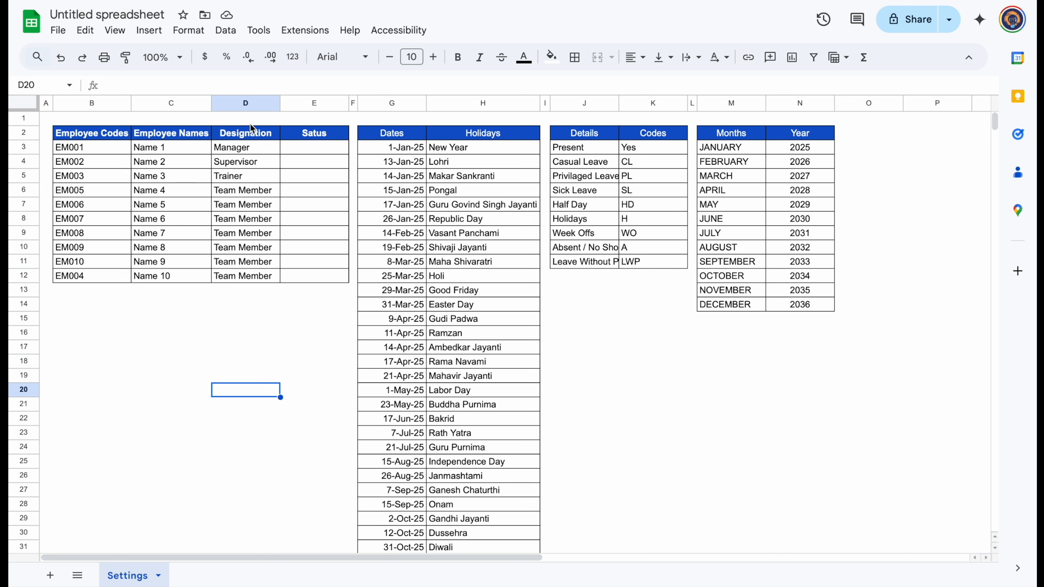
Add a dropdown data validation rule to the empty status cells E3:E12.
{"action": "left_click", "coordinate": [316, 151]}
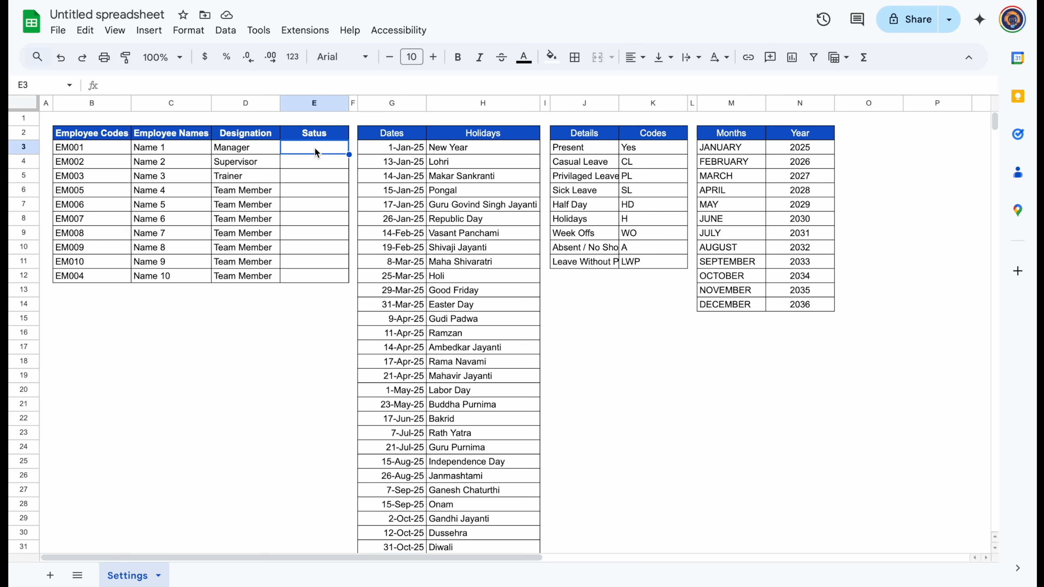
{"action": "left_click_drag", "start_coordinate": [317, 152], "coordinate": [325, 280]}
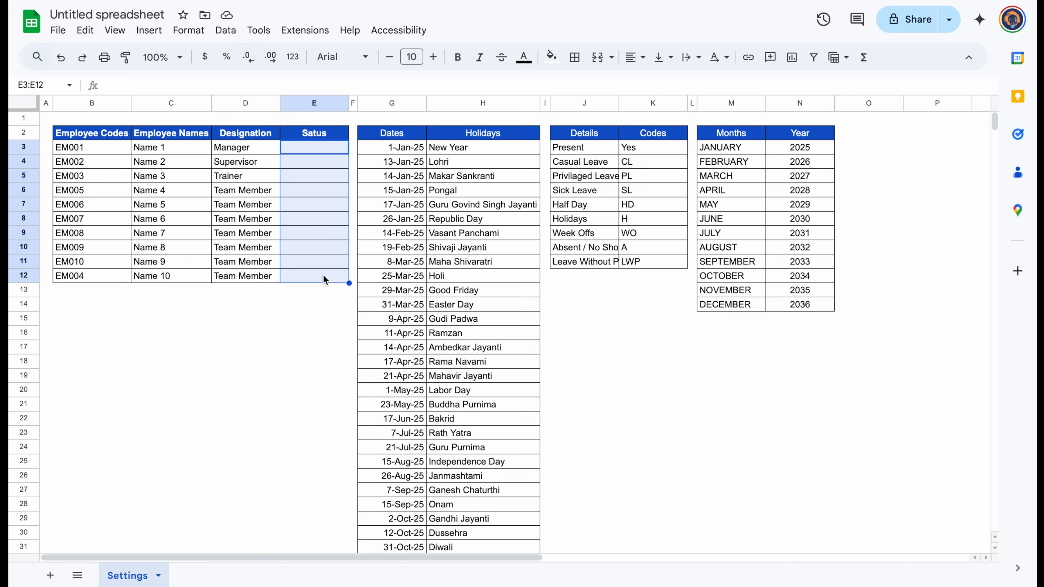
{"action": "left_click", "coordinate": [228, 34]}
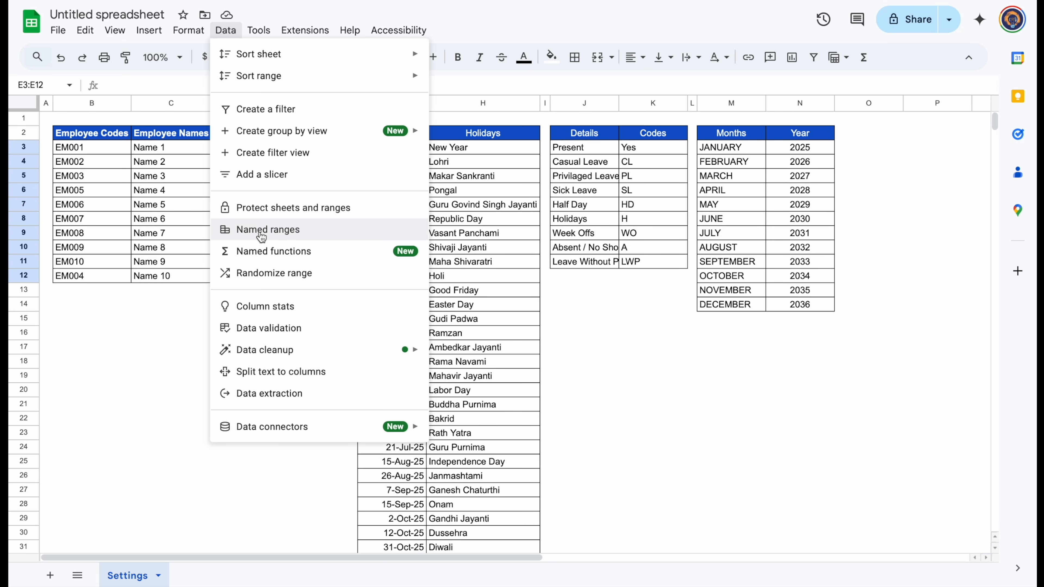
{"action": "left_click", "coordinate": [273, 328]}
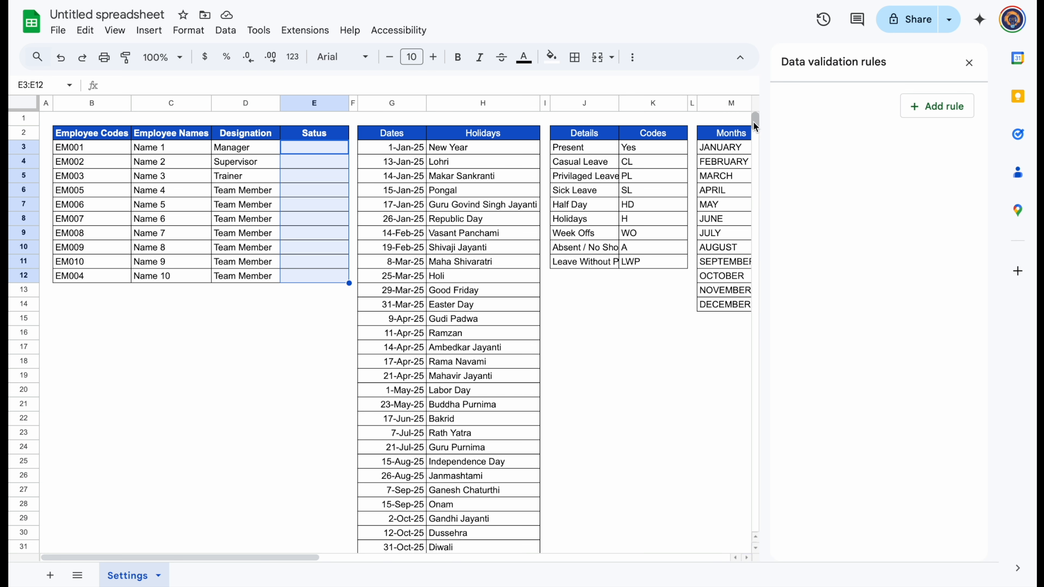
{"action": "left_click", "coordinate": [931, 109]}
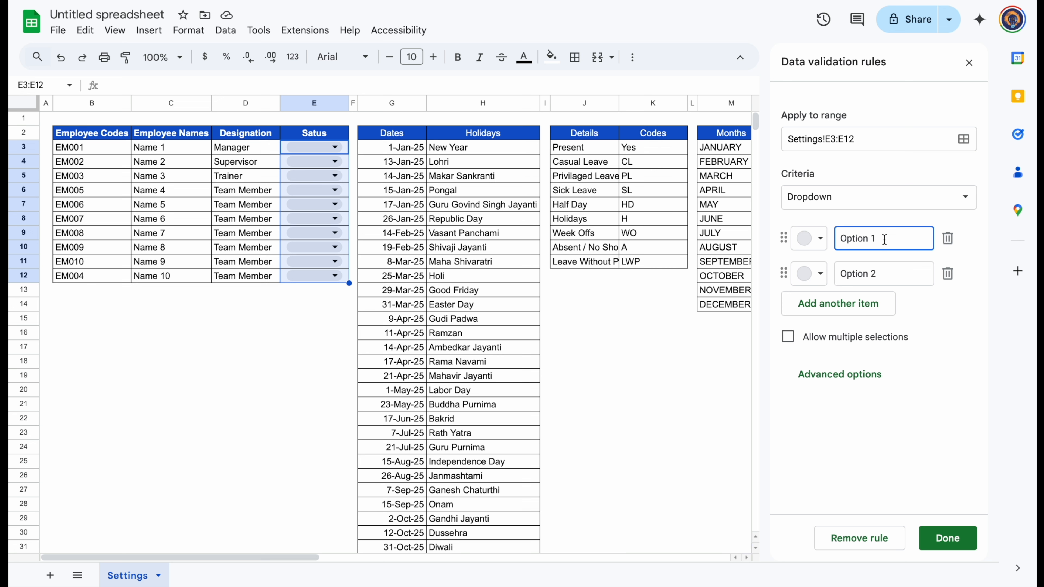
Name the first dropdown option Active and colour it dark green.
{"action": "left_click_drag", "start_coordinate": [884, 240], "coordinate": [840, 242]}
{"action": "type", "text": "Active"}
{"action": "left_click", "coordinate": [822, 241]}
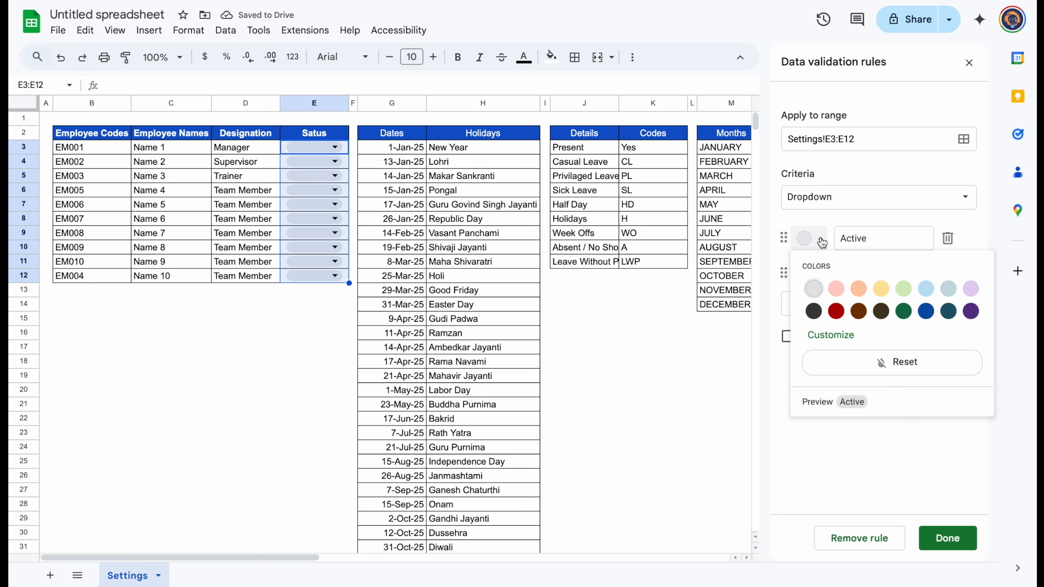
{"action": "left_click", "coordinate": [904, 311]}
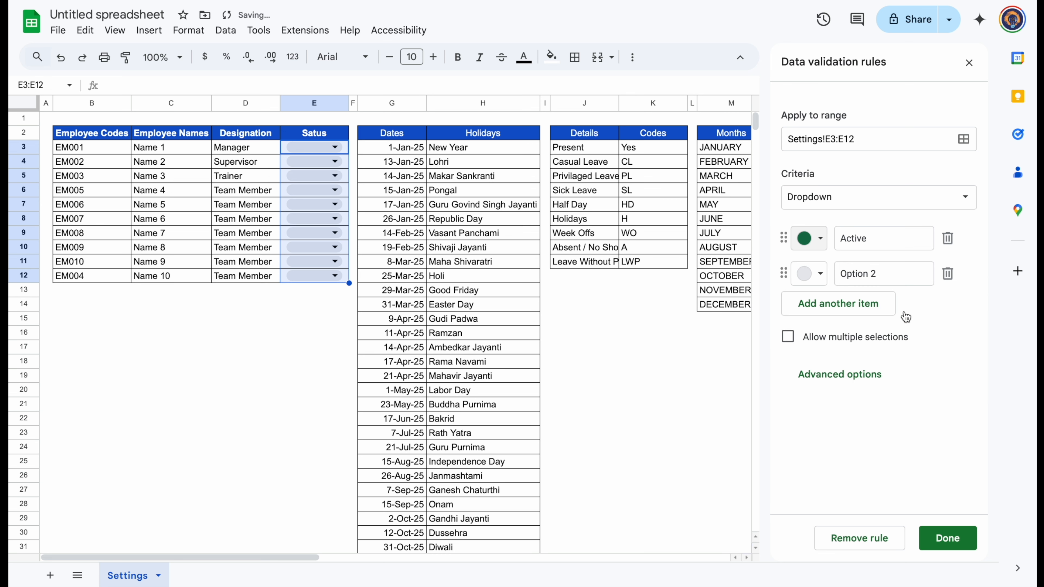
Name the second dropdown option Not Active and colour it dark red.
{"action": "left_click", "coordinate": [880, 277]}
{"action": "key", "text": "BackSpace"}
{"action": "key", "text": "BackSpace"}
{"action": "key", "text": "BackSpace"}
{"action": "key", "text": "BackSpace"}
{"action": "key", "text": "BackSpace"}
{"action": "key", "text": "BackSpace"}
{"action": "key", "text": "BackSpace"}
{"action": "key", "text": "BackSpace"}
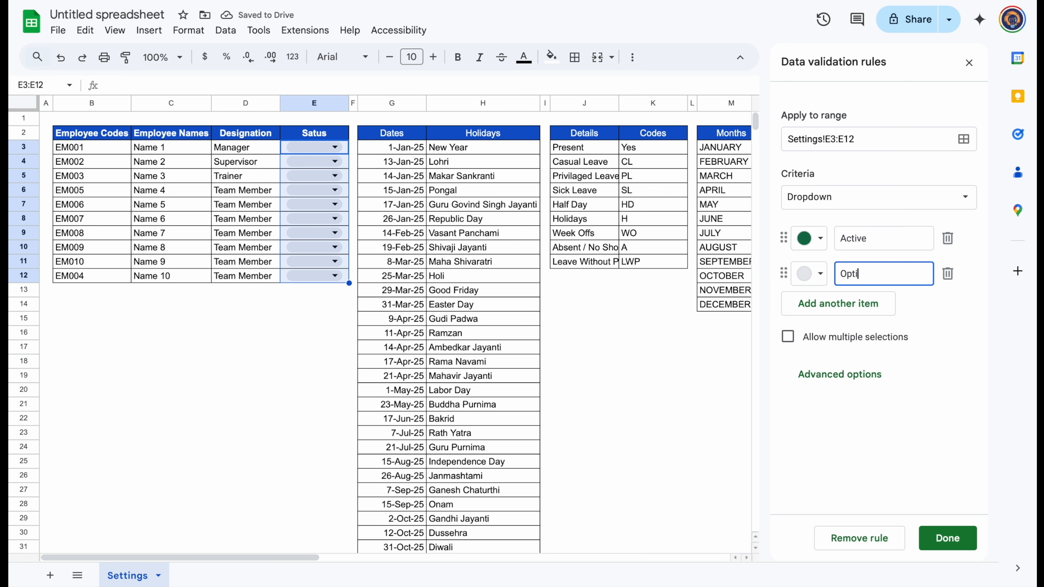
{"action": "type", "text": "Not "}
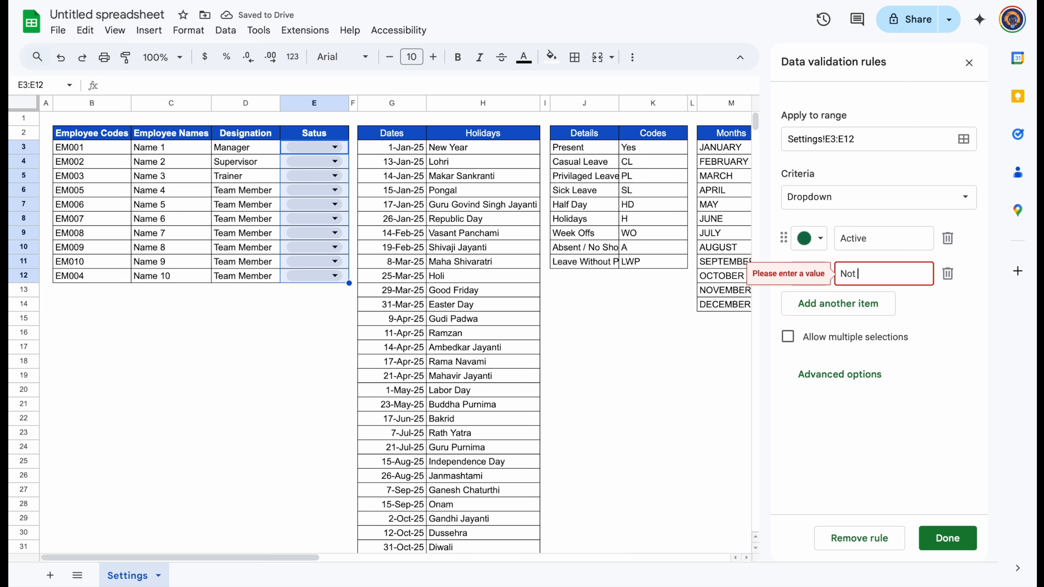
{"action": "type", "text": "Active"}
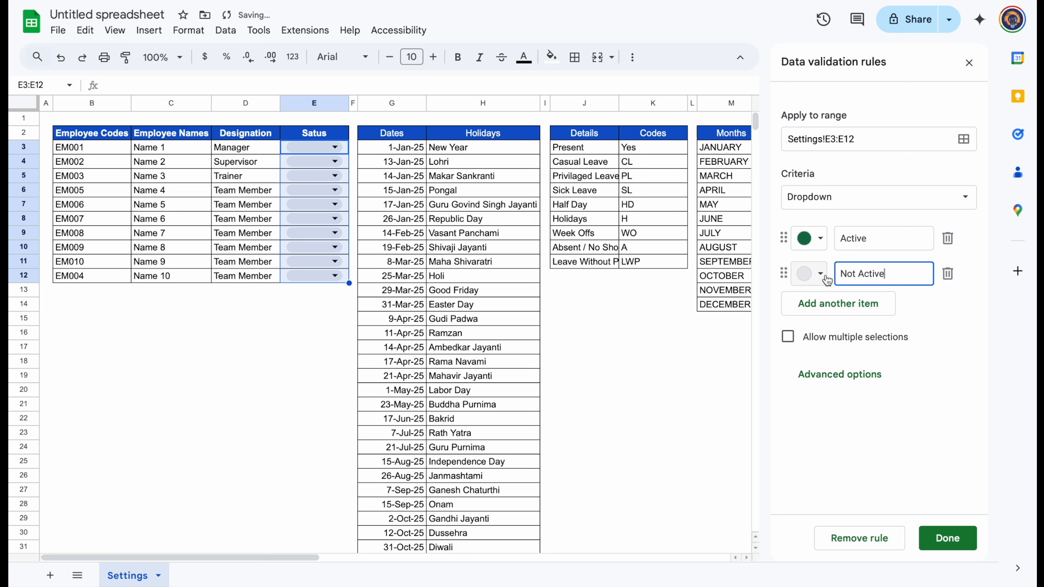
{"action": "left_click", "coordinate": [821, 276]}
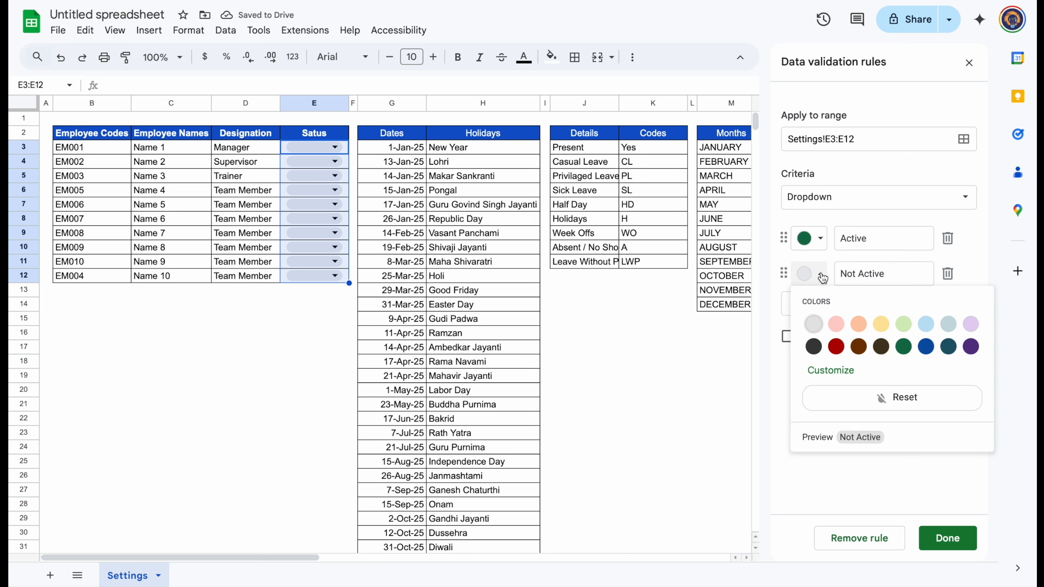
{"action": "left_click", "coordinate": [837, 347]}
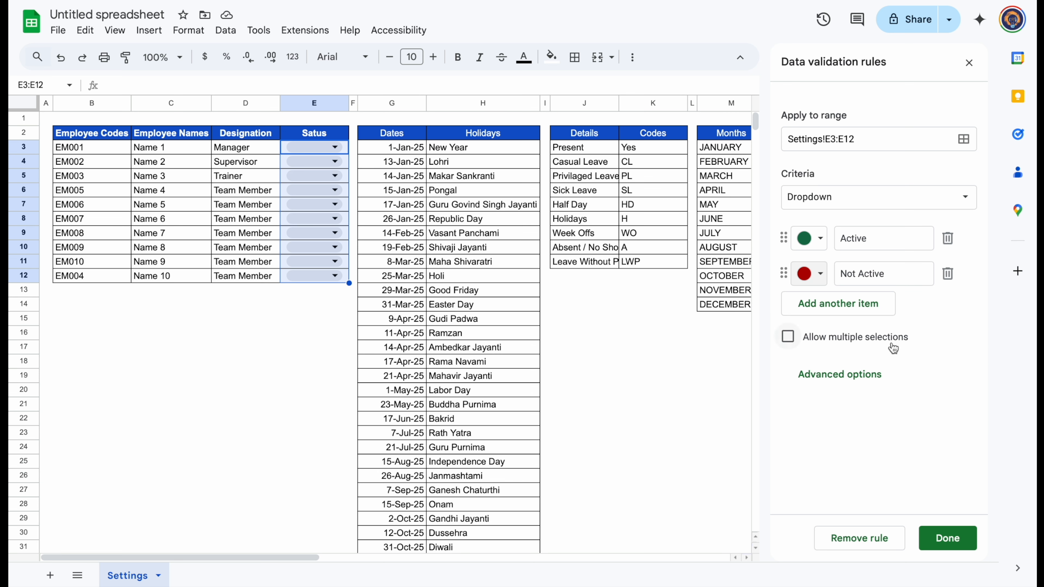
Set the status dropdown's display style to Arrow in the advanced options, save the rule and close the validation rules.
{"action": "left_click", "coordinate": [838, 375]}
{"action": "scroll", "coordinate": [984, 283], "scroll_direction": "down", "scroll_amount": 1}
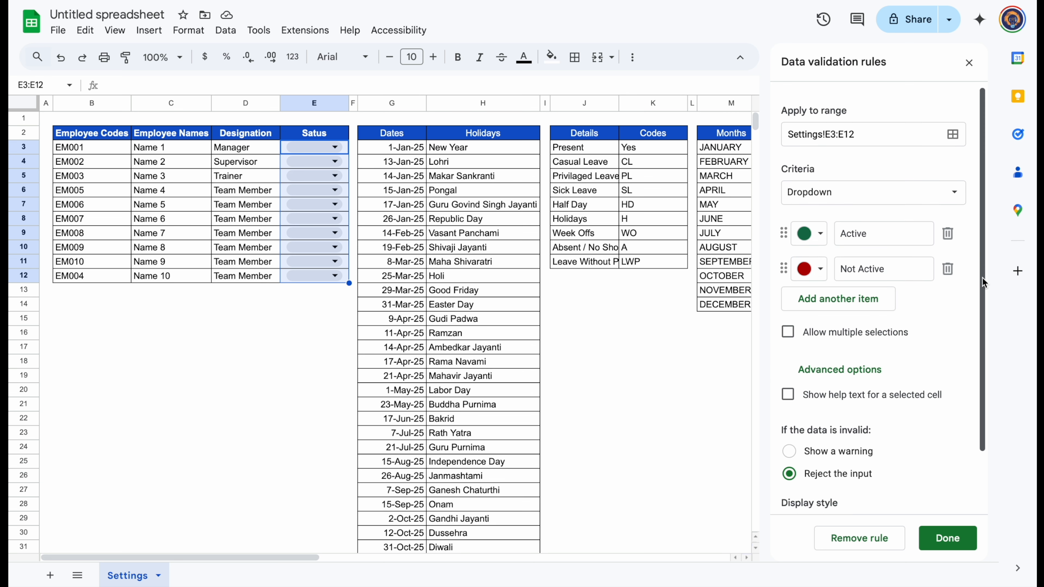
{"action": "left_click_drag", "start_coordinate": [984, 283], "coordinate": [987, 348]}
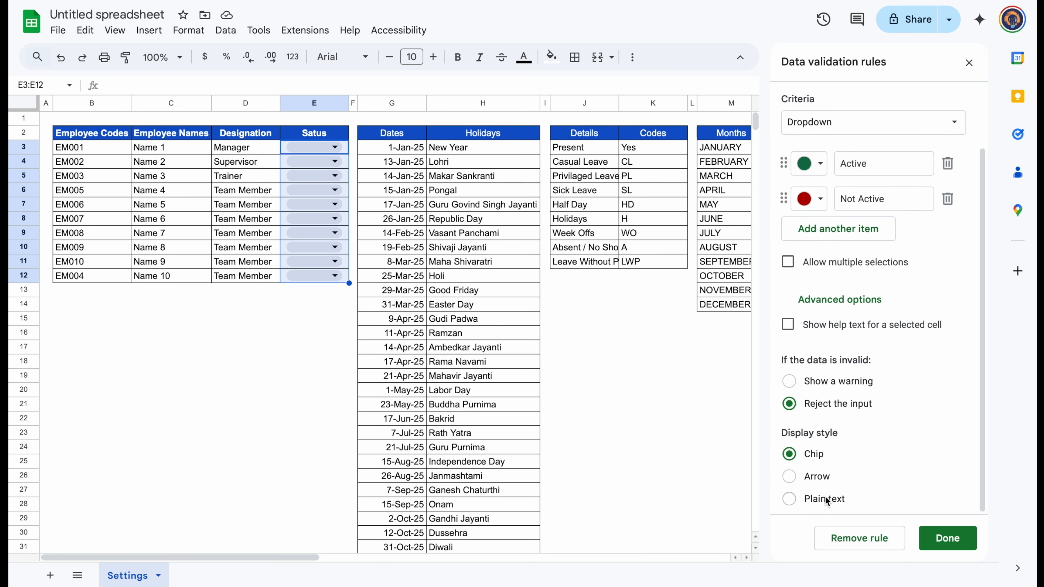
{"action": "left_click", "coordinate": [790, 477]}
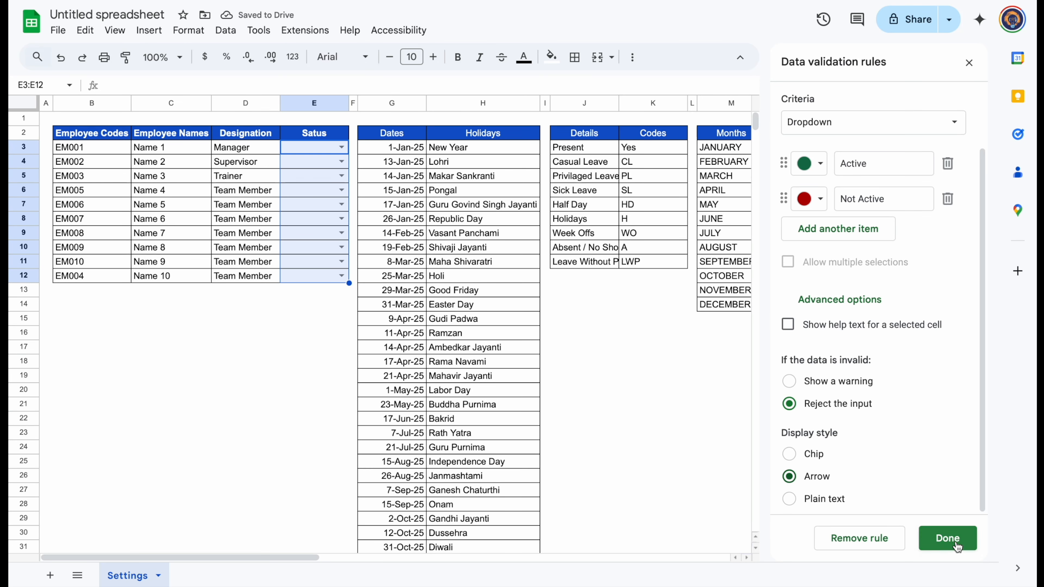
{"action": "left_click", "coordinate": [945, 535]}
{"action": "left_click", "coordinate": [971, 64]}
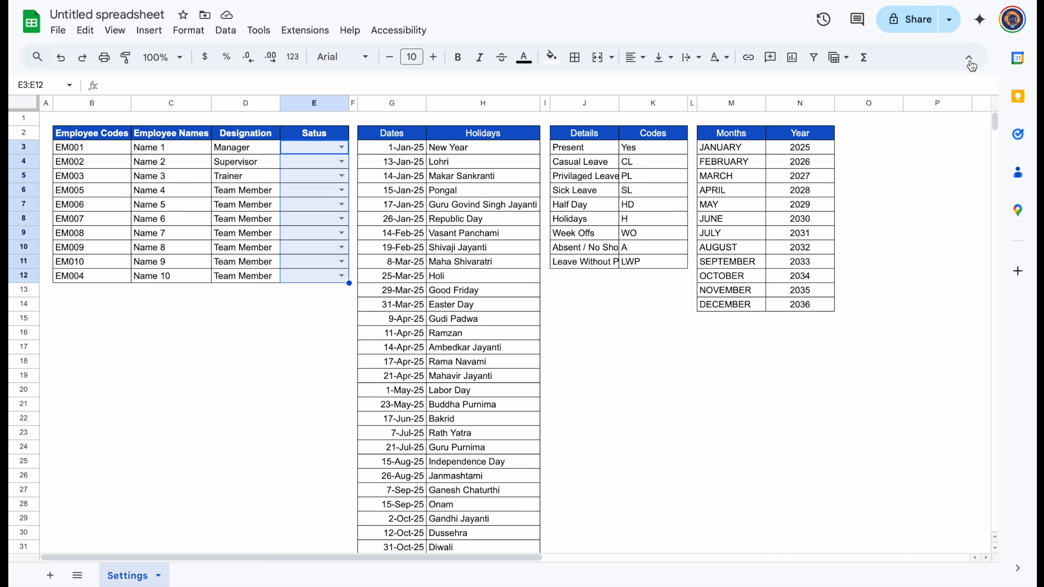
Set the first employee's status in E3 to Active and fill it down through E12.
{"action": "left_click", "coordinate": [342, 148]}
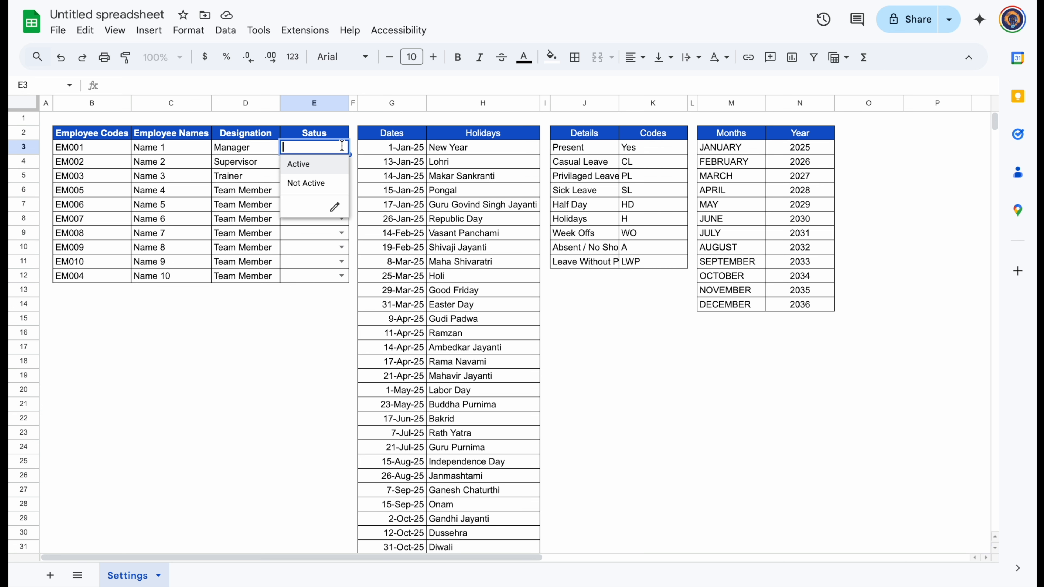
{"action": "left_click", "coordinate": [313, 165]}
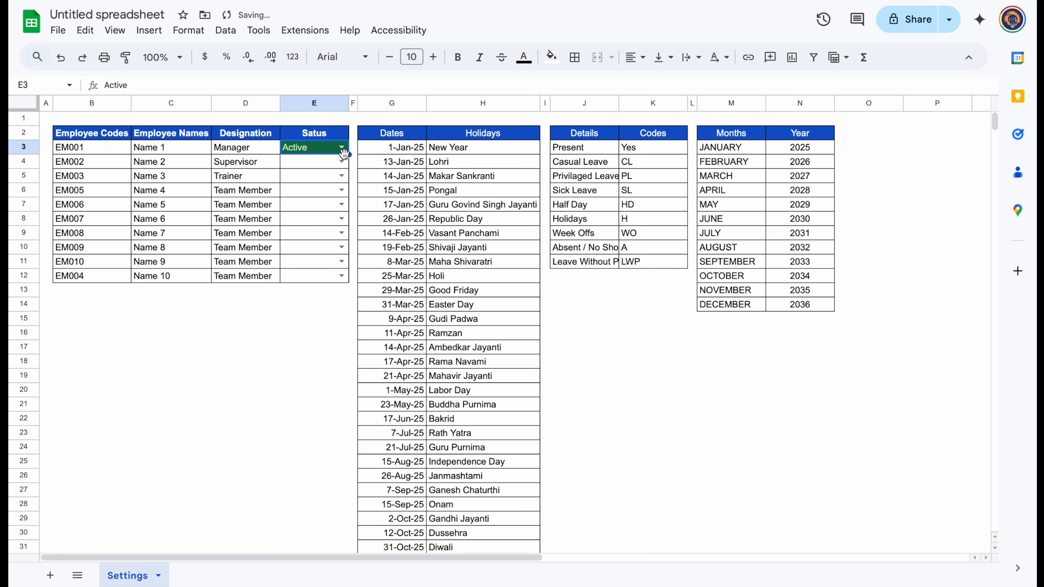
{"action": "left_click_drag", "start_coordinate": [350, 154], "coordinate": [357, 281]}
{"action": "left_click", "coordinate": [178, 305]}
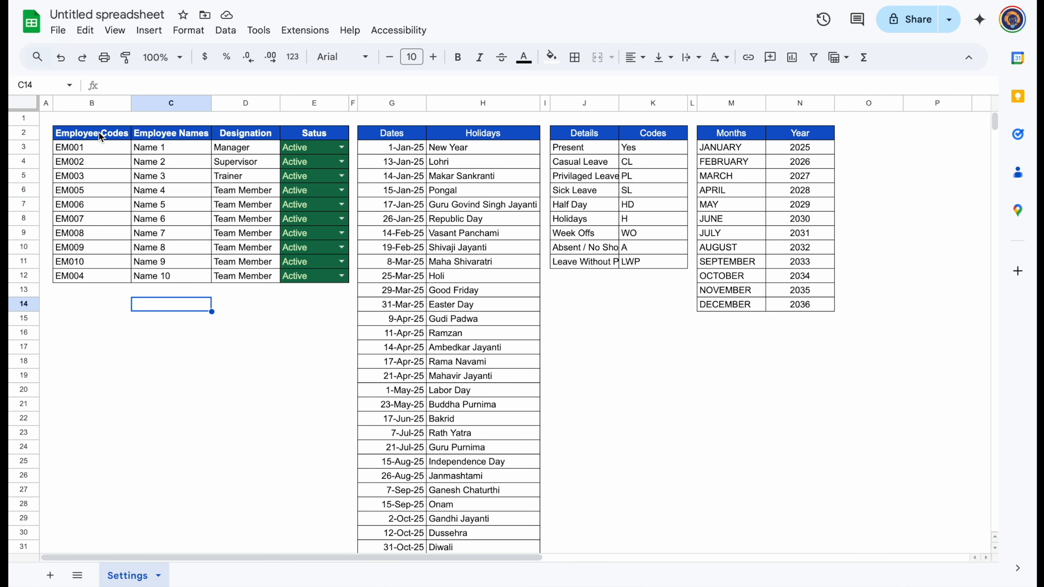
Create a filter on the employee table B2:E12 and fit the Employee Codes and Employee Names columns to their headers.
{"action": "left_click_drag", "start_coordinate": [101, 138], "coordinate": [329, 276]}
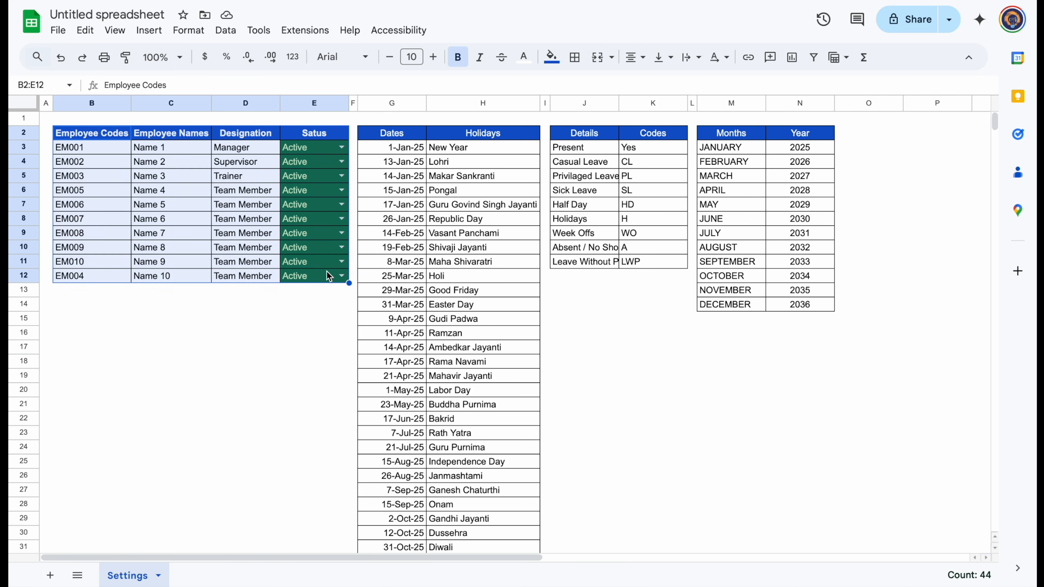
{"action": "left_click", "coordinate": [226, 33]}
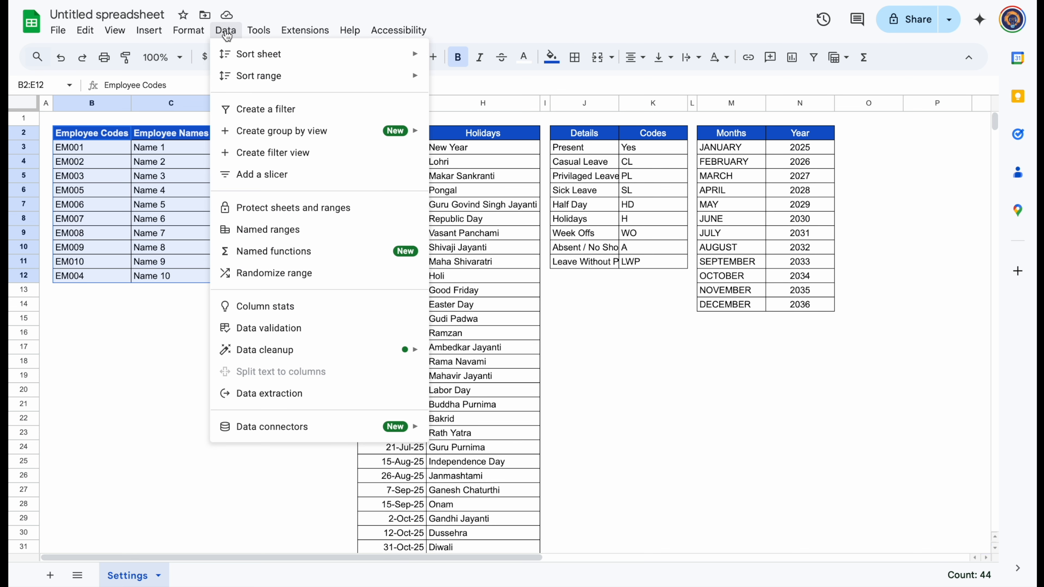
{"action": "left_click", "coordinate": [269, 110]}
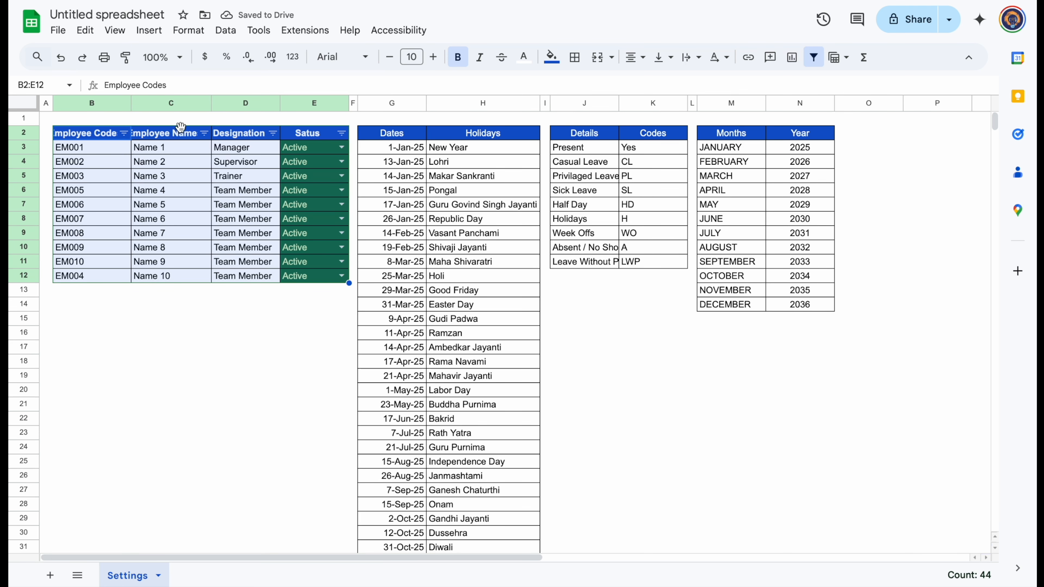
{"action": "double_click", "coordinate": [212, 103]}
{"action": "double_click", "coordinate": [132, 103]}
{"action": "left_click", "coordinate": [340, 332]}
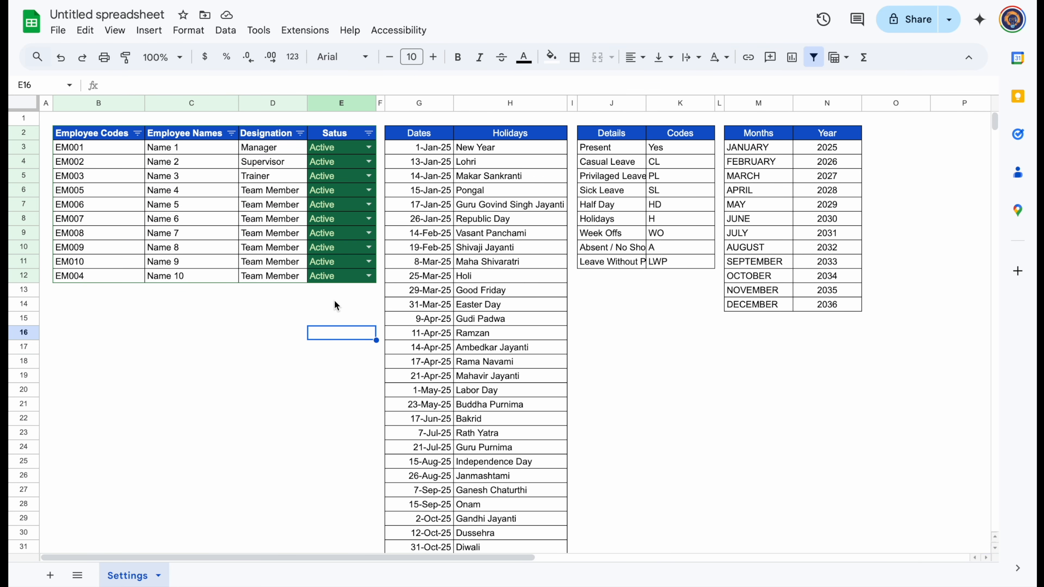
Change the status of employee EM003 to Not Active and sort the employee table by status from A to Z.
{"action": "left_click", "coordinate": [368, 177]}
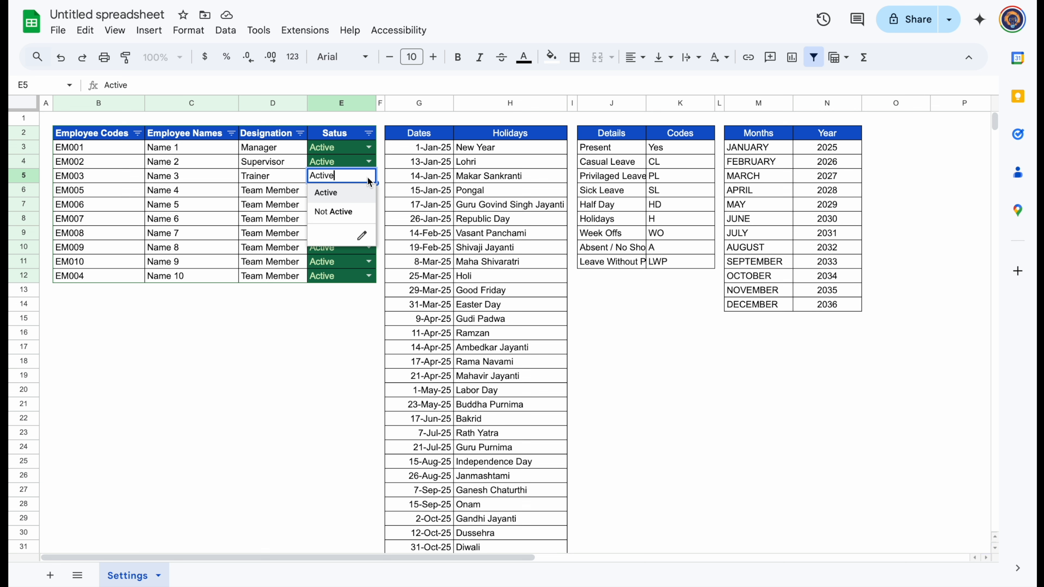
{"action": "left_click", "coordinate": [346, 212]}
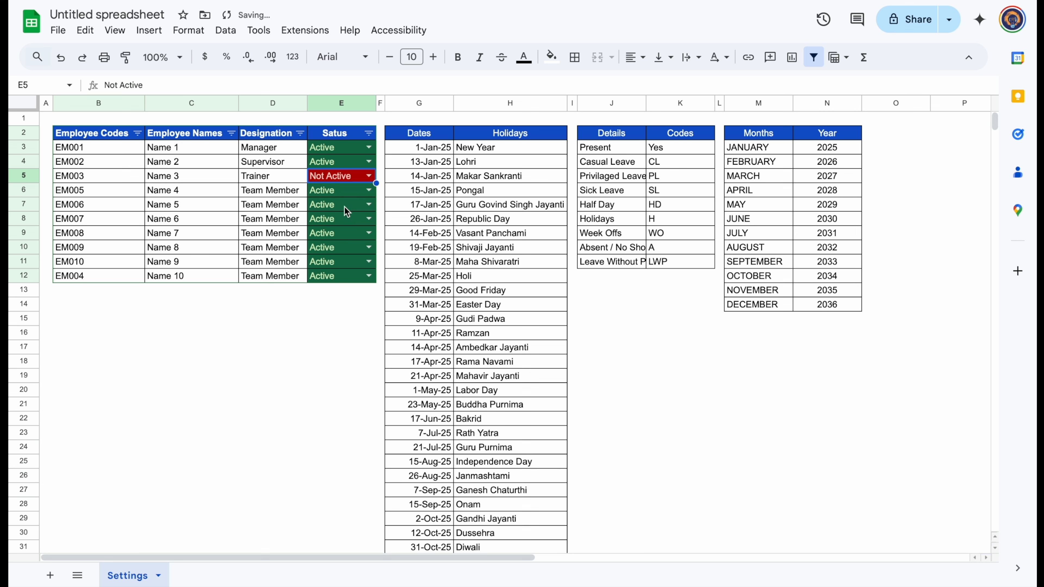
{"action": "left_click", "coordinate": [347, 134]}
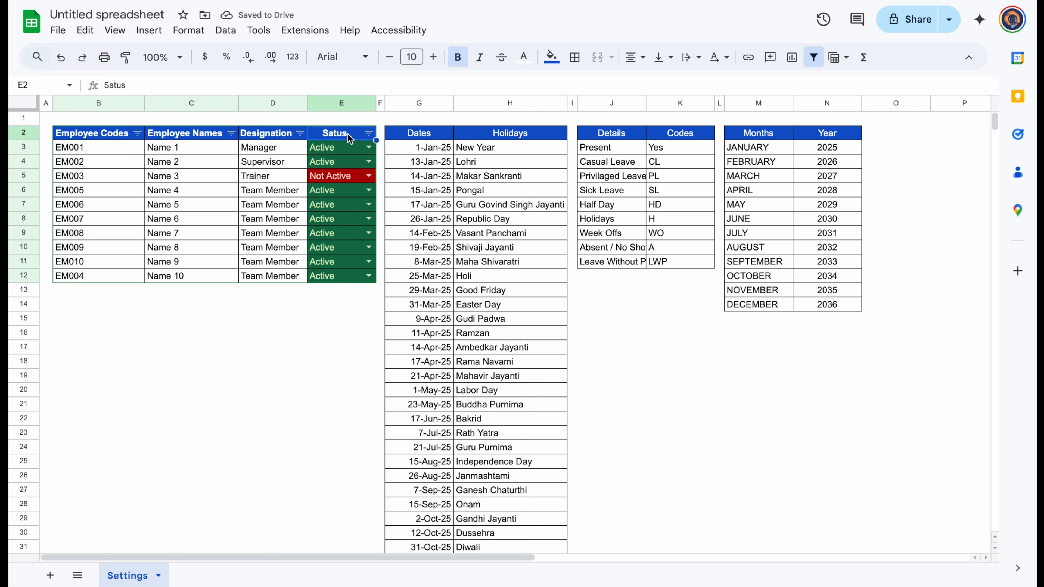
{"action": "left_click", "coordinate": [369, 133]}
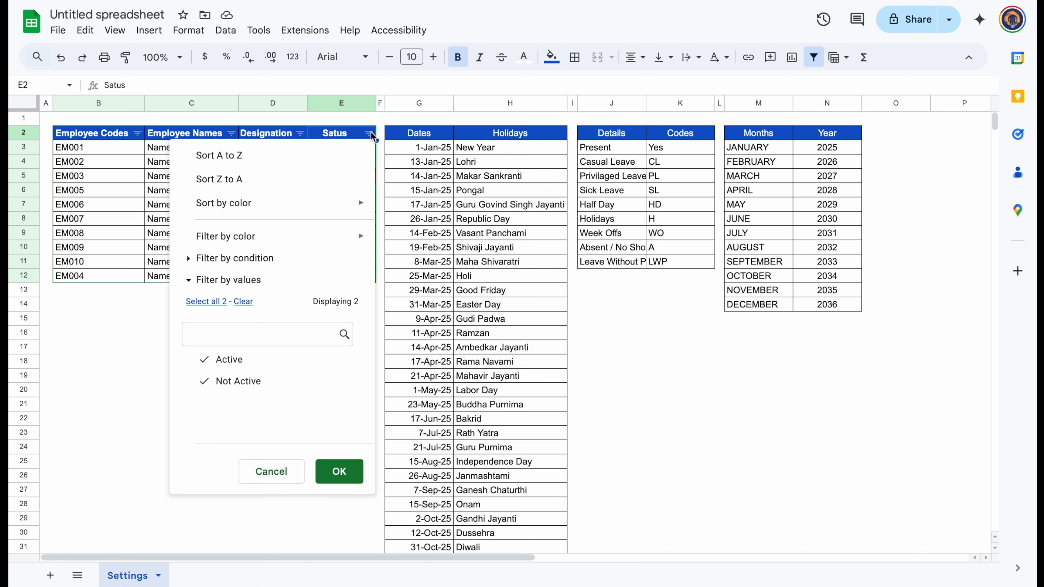
{"action": "left_click", "coordinate": [254, 165]}
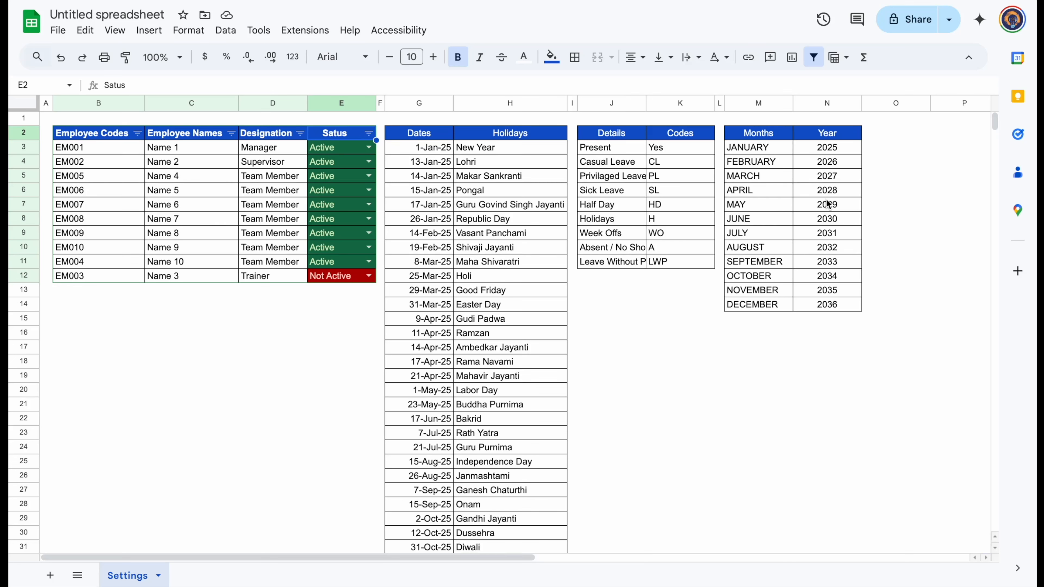
Fit the width of the leave Details column J to its longest entry.
{"action": "double_click", "coordinate": [647, 103]}
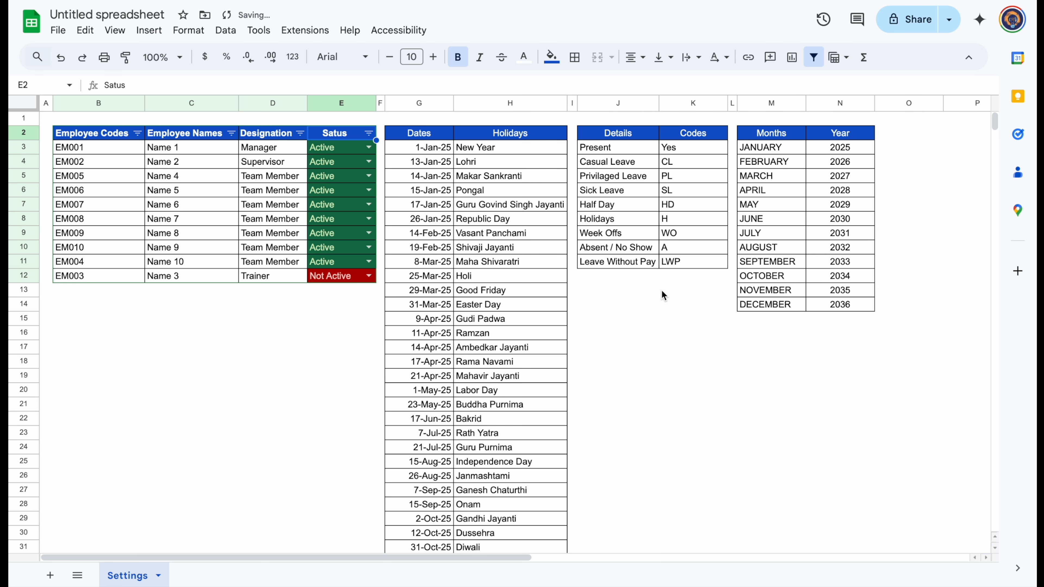
Add a new sheet named January and narrow its column A to a slim margin.
{"action": "left_click", "coordinate": [50, 578]}
{"action": "double_click", "coordinate": [200, 578]}
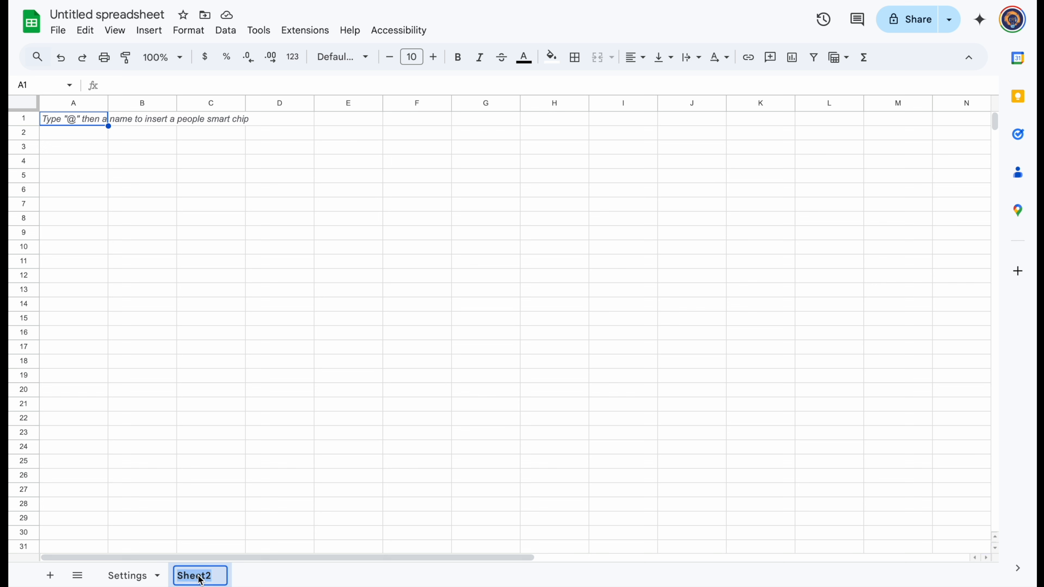
{"action": "type", "text": "January"}
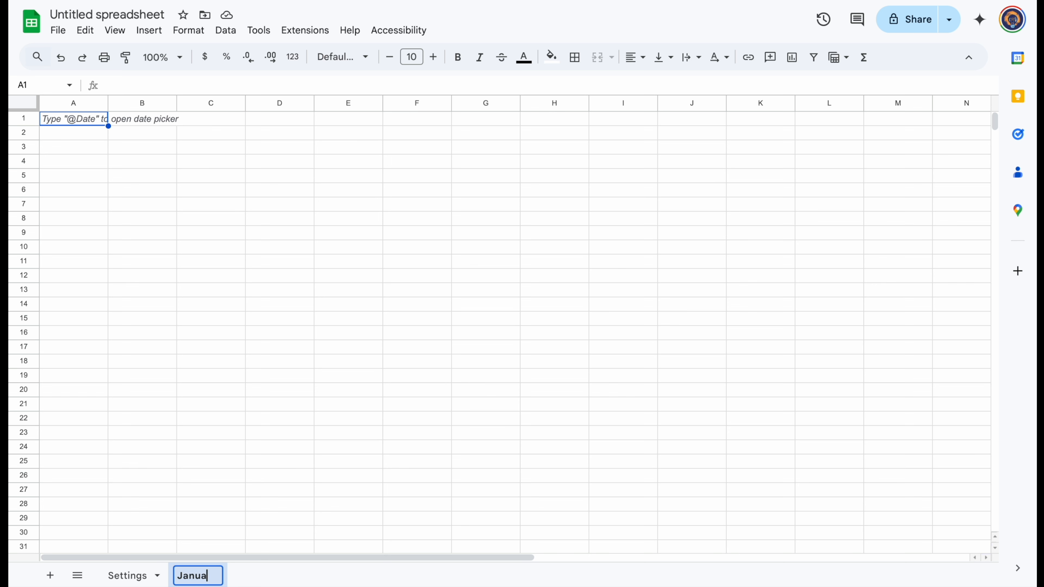
{"action": "left_click", "coordinate": [80, 123]}
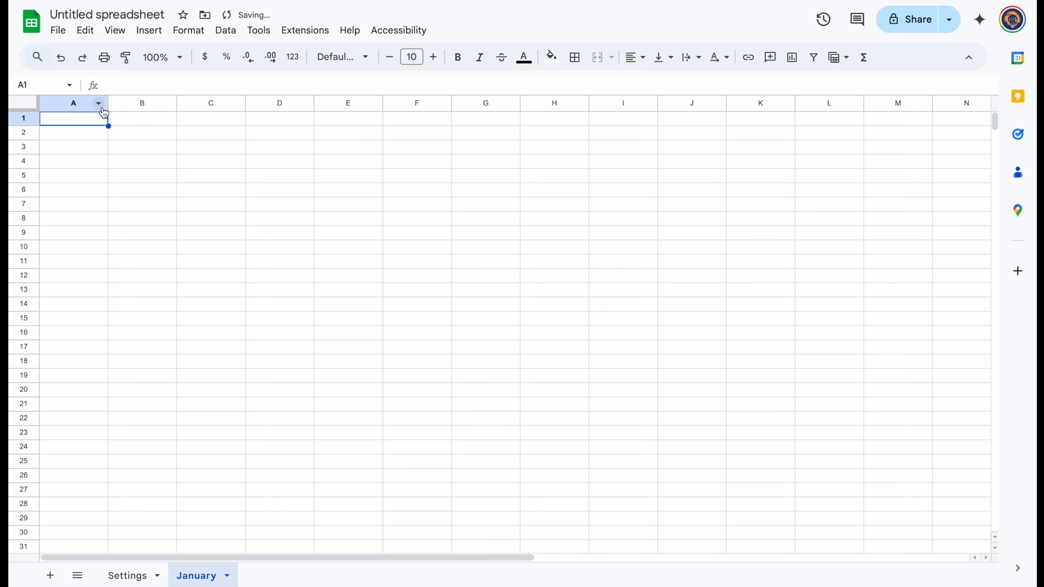
{"action": "left_click_drag", "start_coordinate": [109, 103], "coordinate": [56, 103]}
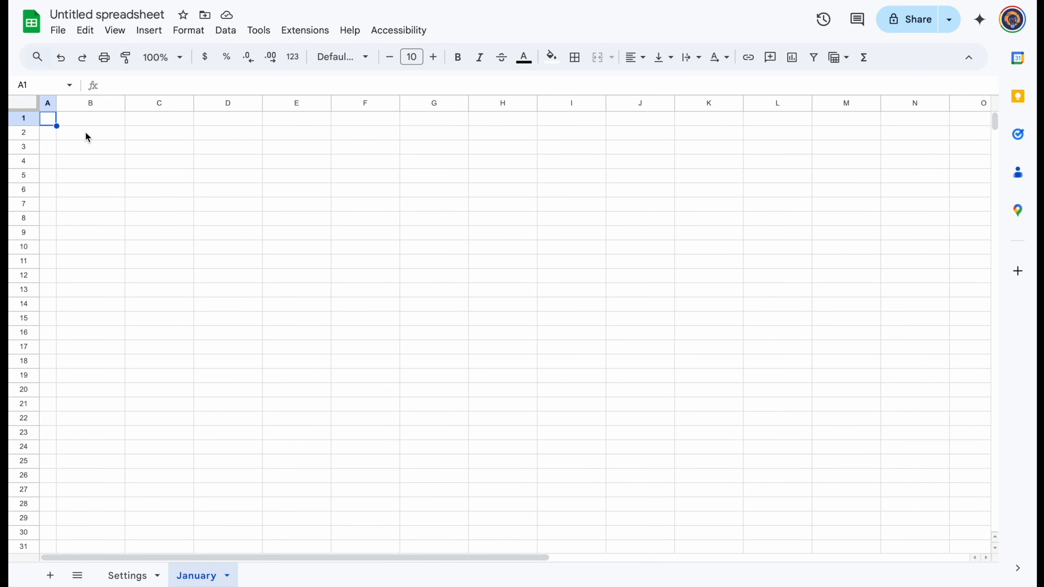
Merge cells B3:C3 on the January sheet and enter the label "Month & Year" in them.
{"action": "left_click", "coordinate": [98, 146]}
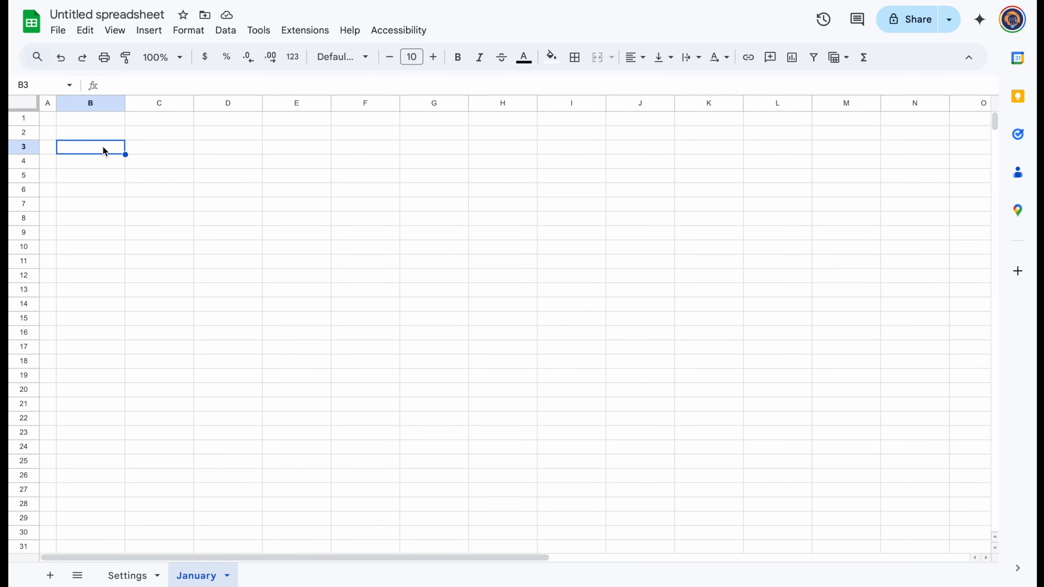
{"action": "left_click_drag", "start_coordinate": [105, 151], "coordinate": [143, 152]}
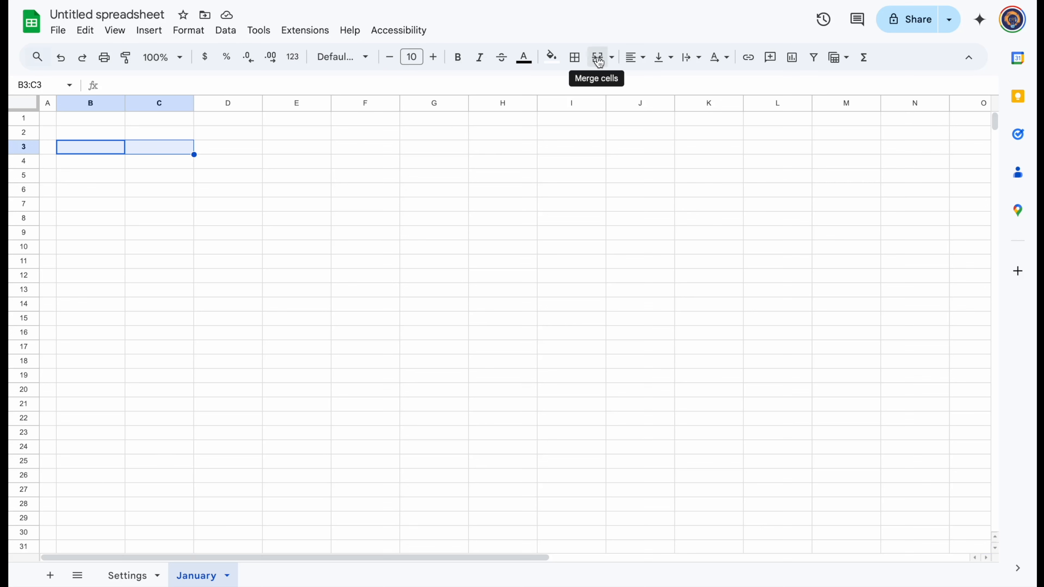
{"action": "left_click", "coordinate": [598, 58]}
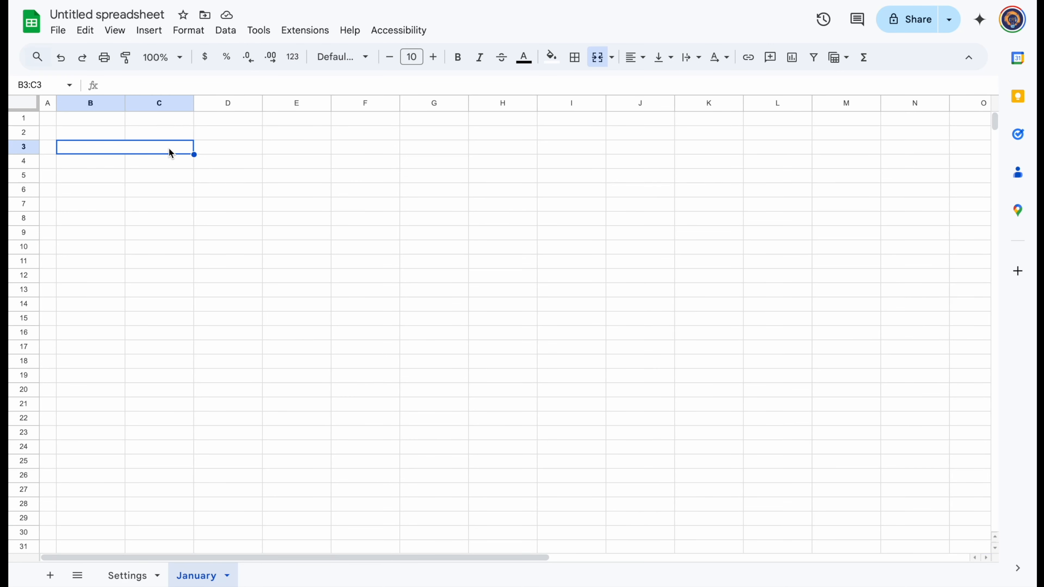
{"action": "type", "text": "Month &"}
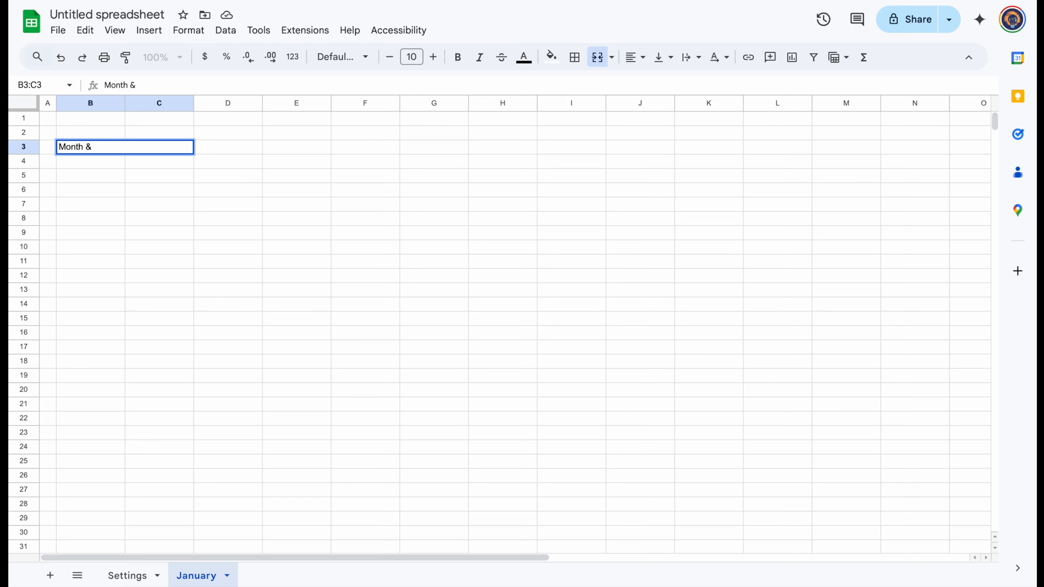
{"action": "type", "text": " Year"}
{"action": "left_click", "coordinate": [246, 150]}
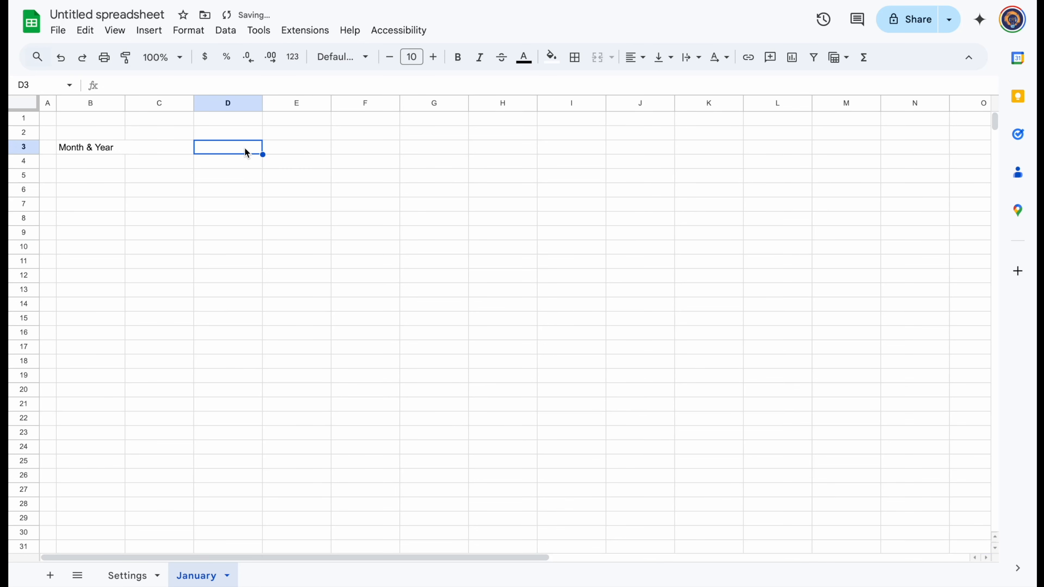
Merge cells D3:E3 beside the Month & Year label and add a Dropdown (from a range) validation rule to them.
{"action": "left_click_drag", "start_coordinate": [246, 153], "coordinate": [287, 153]}
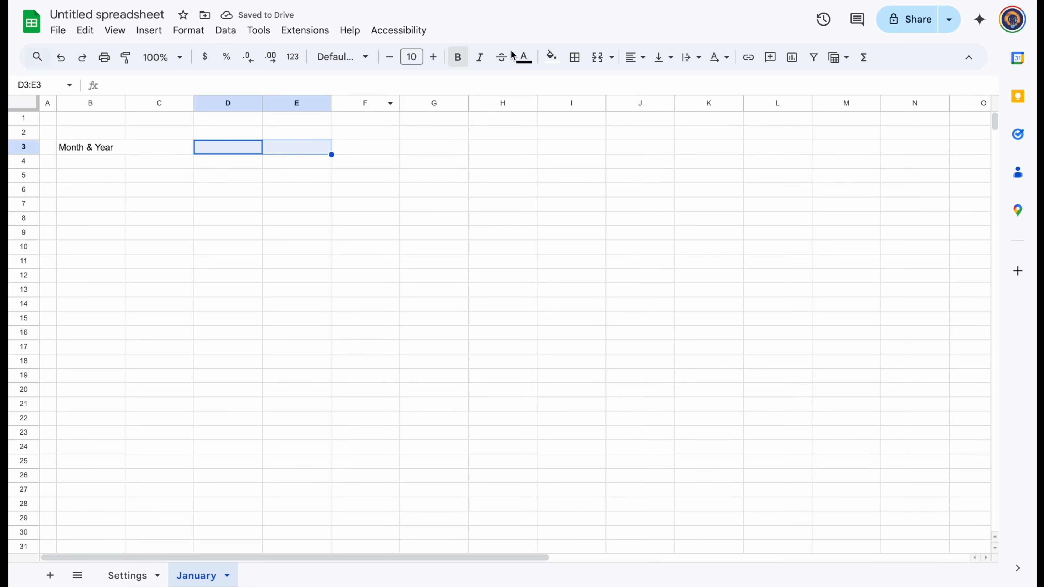
{"action": "left_click", "coordinate": [599, 57]}
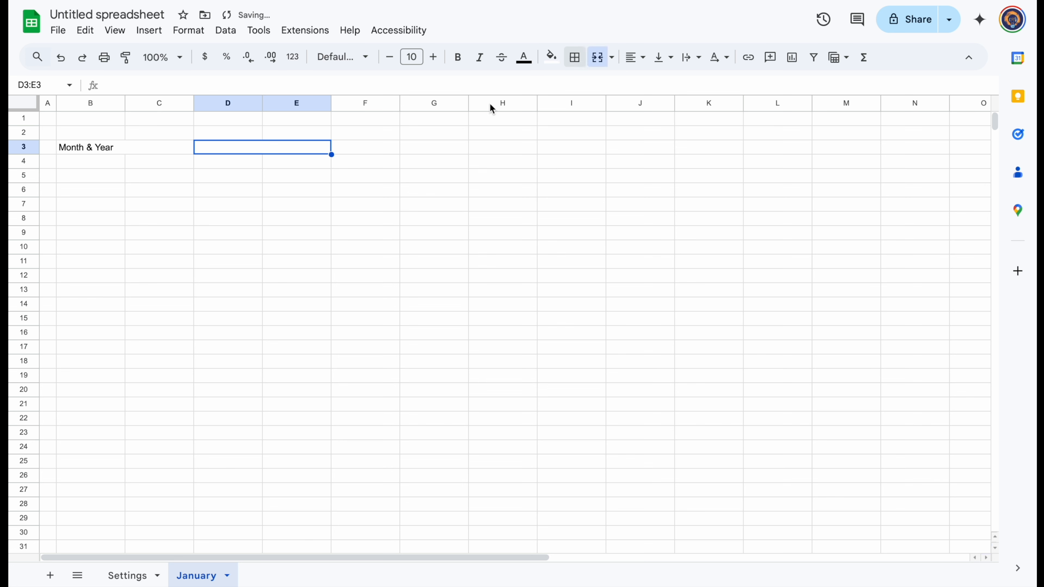
{"action": "left_click", "coordinate": [227, 31]}
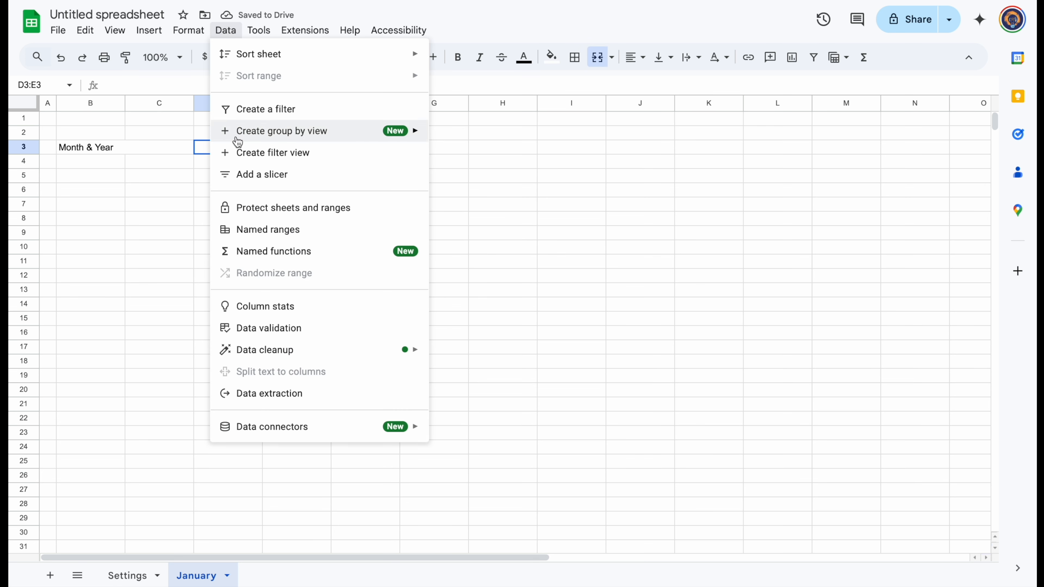
{"action": "left_click", "coordinate": [263, 329]}
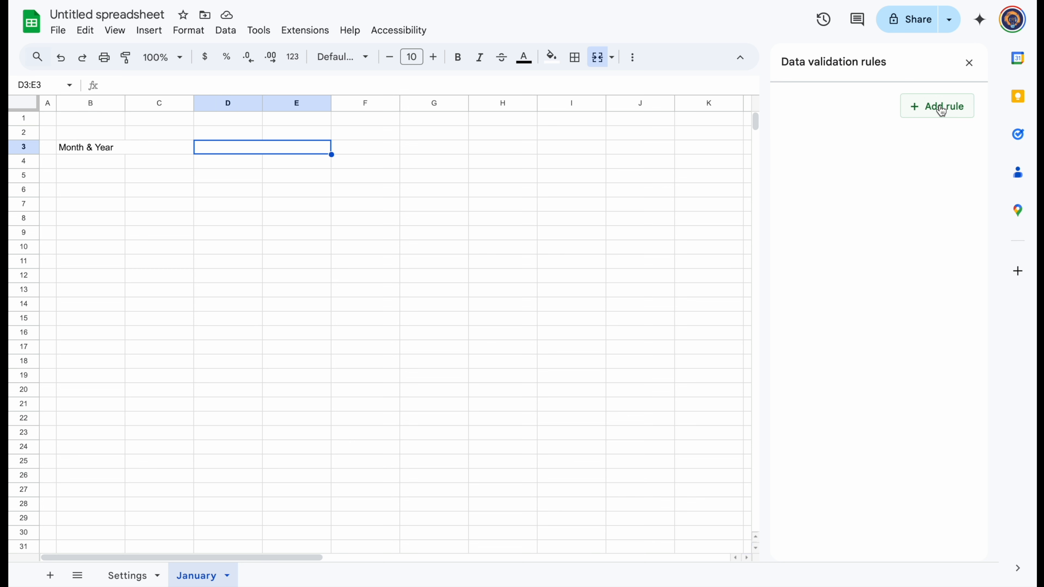
{"action": "left_click", "coordinate": [942, 108]}
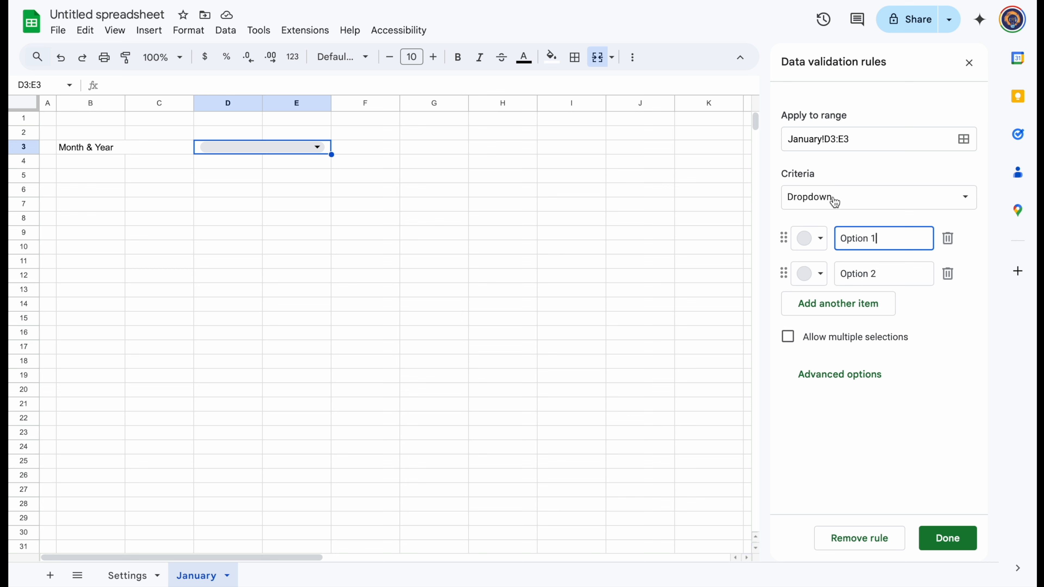
{"action": "left_click", "coordinate": [967, 200]}
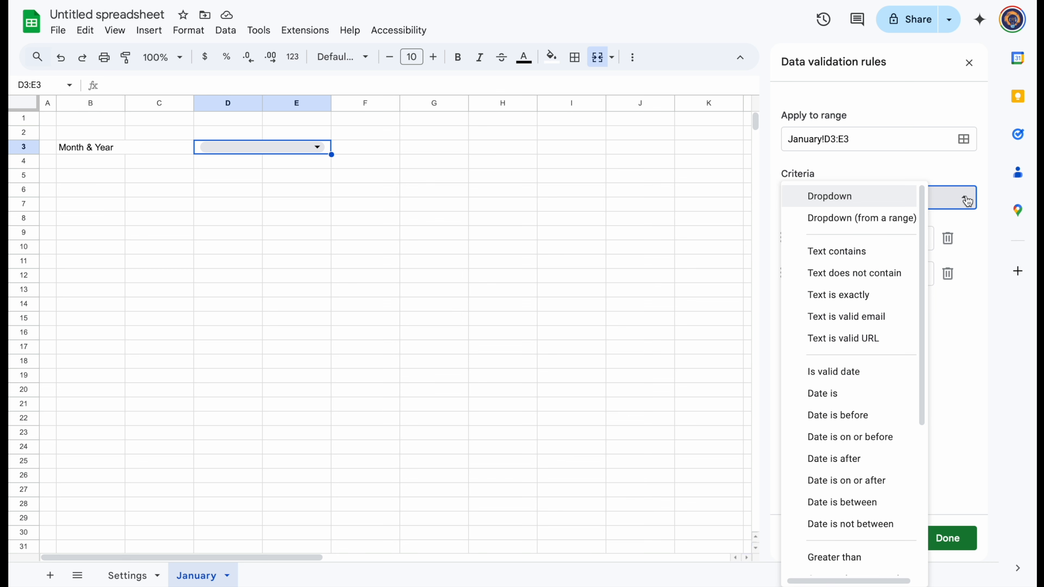
{"action": "left_click", "coordinate": [876, 224]}
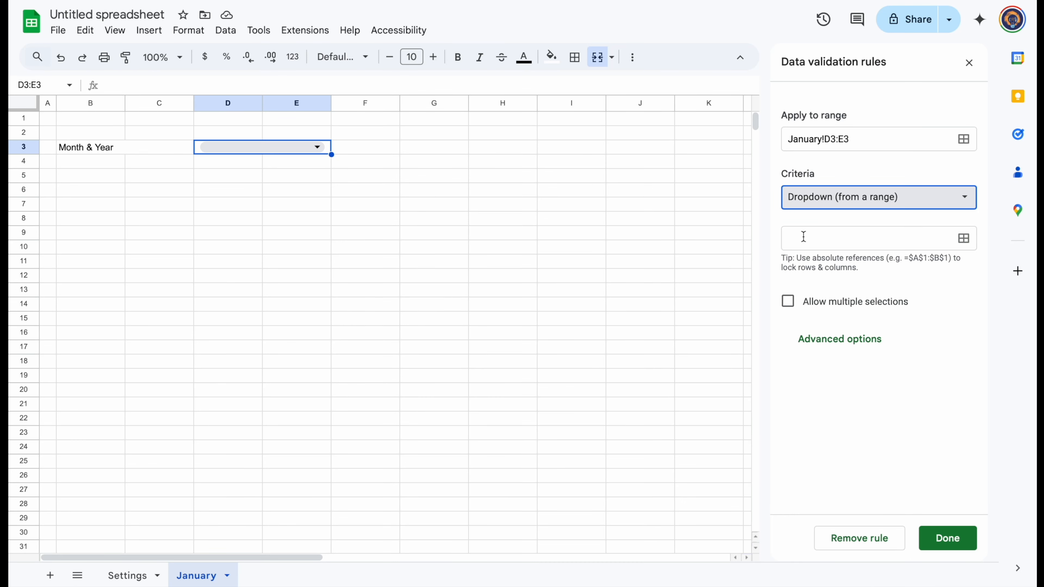
Set the source of the D3:E3 dropdown to the months list on the Settings sheet, range M3:M14.
{"action": "left_click", "coordinate": [804, 237]}
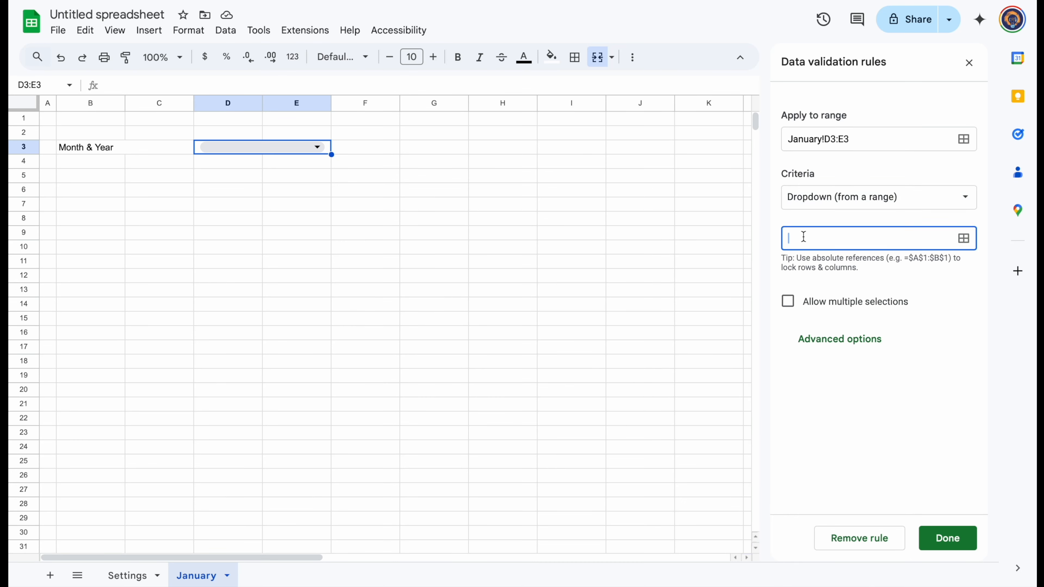
{"action": "left_click", "coordinate": [133, 575]}
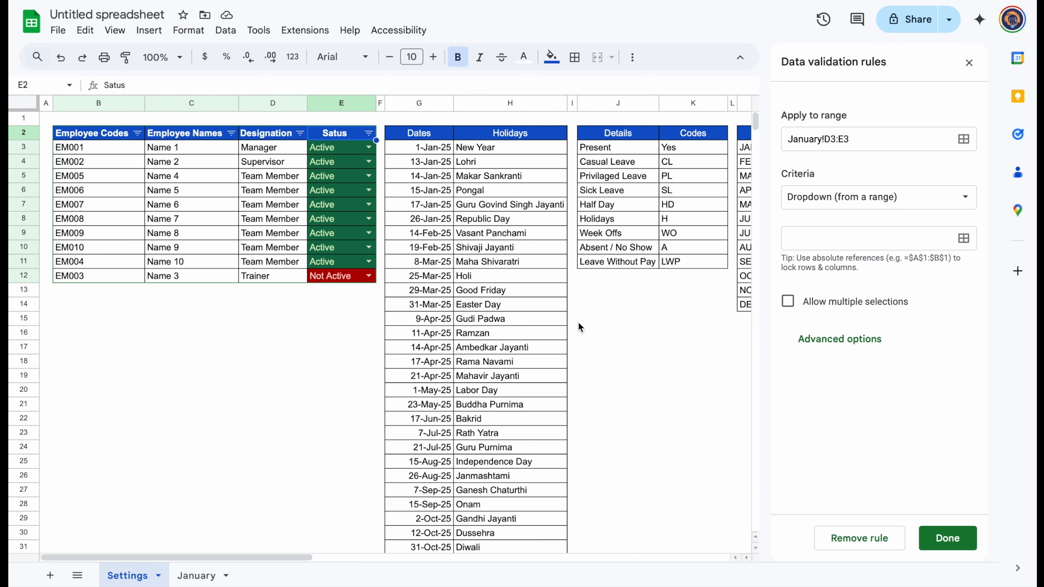
{"action": "left_click", "coordinate": [833, 235]}
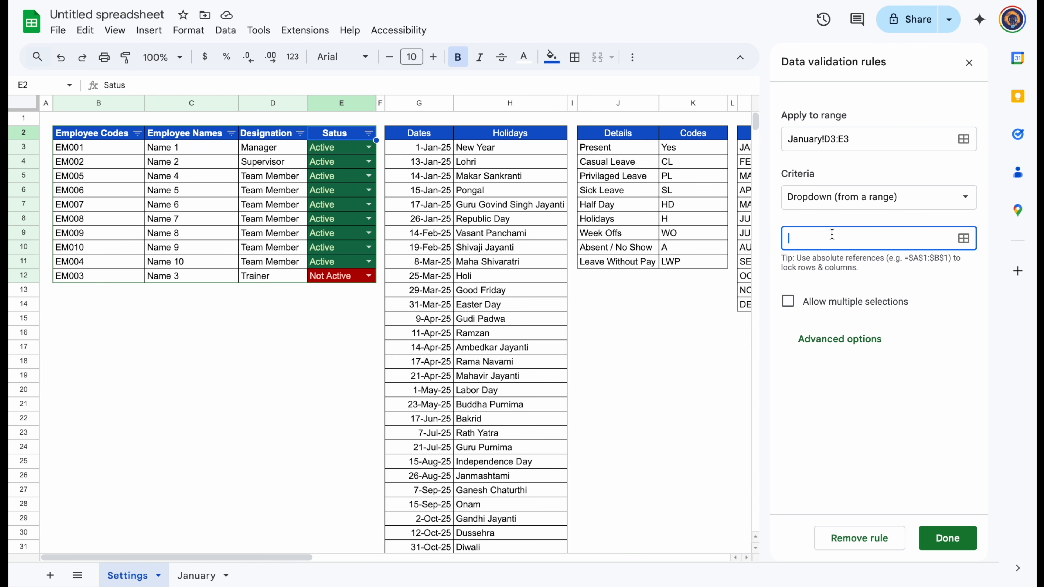
{"action": "scroll", "coordinate": [521, 439], "scroll_direction": "right", "scroll_amount": 5}
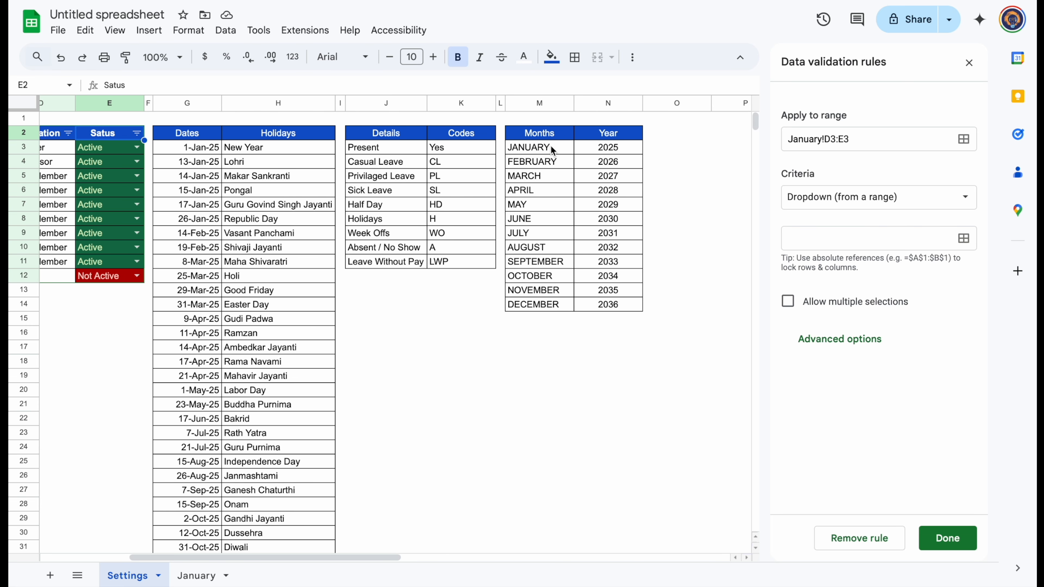
{"action": "left_click", "coordinate": [796, 235]}
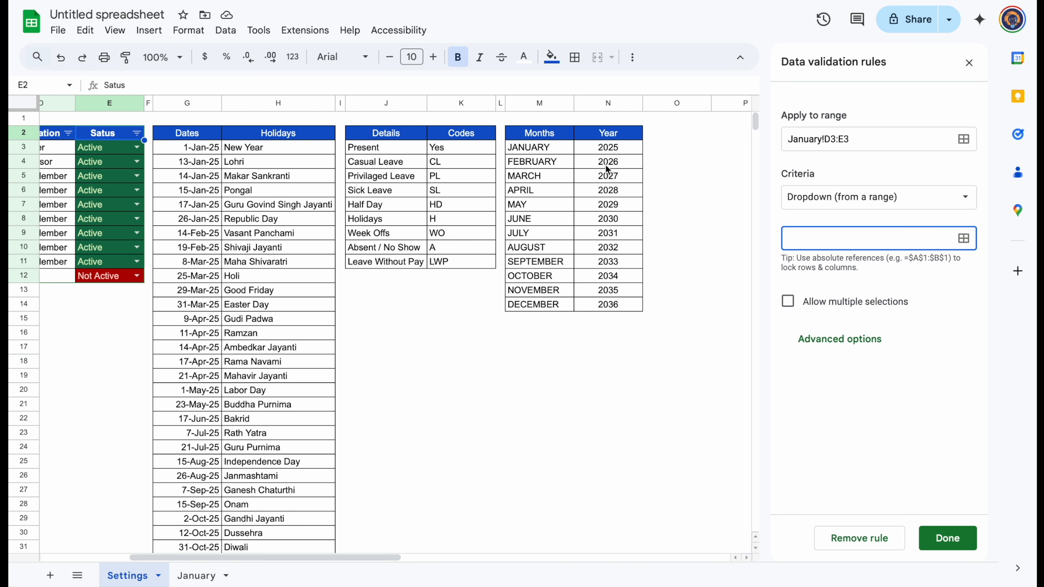
{"action": "left_click_drag", "start_coordinate": [561, 149], "coordinate": [556, 291]}
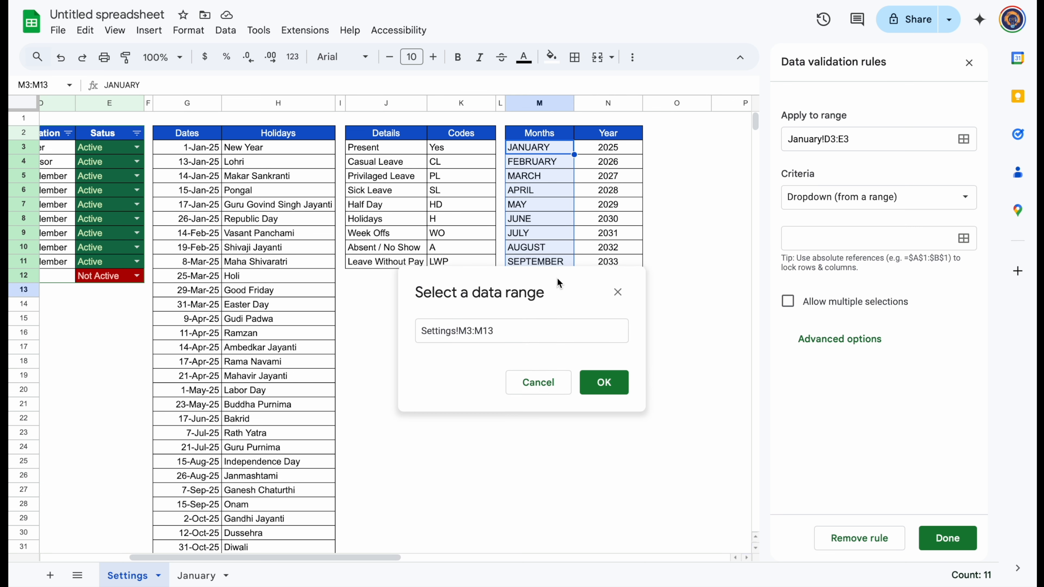
{"action": "left_click_drag", "start_coordinate": [545, 152], "coordinate": [554, 309]}
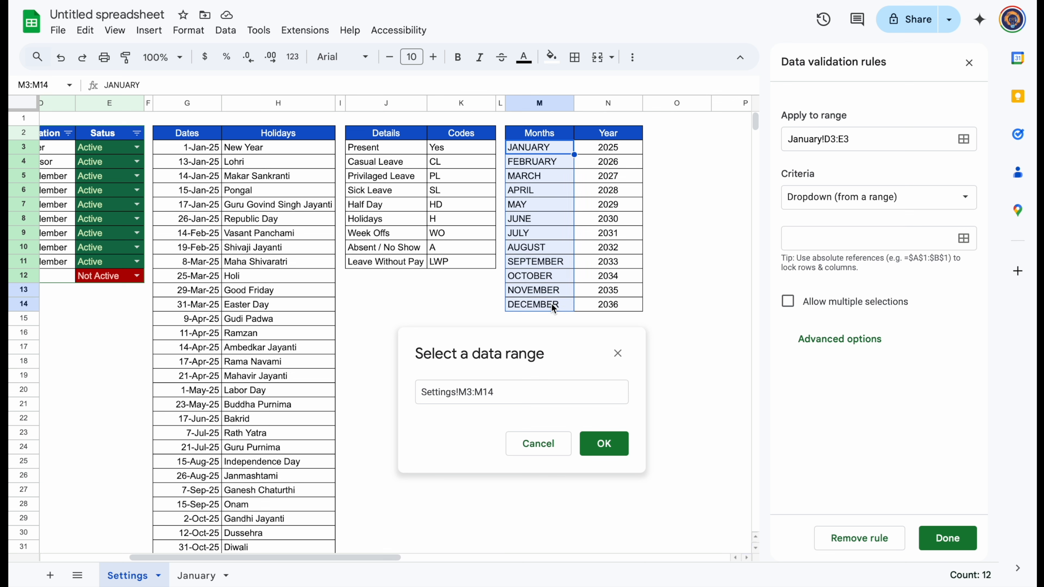
{"action": "left_click", "coordinate": [604, 444]}
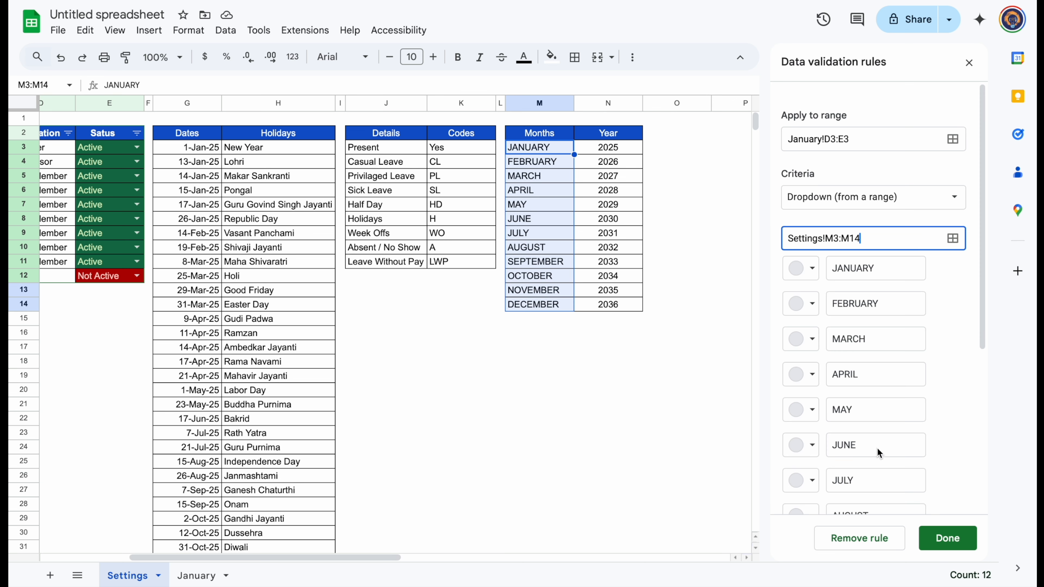
Set the month dropdown's display style to Arrow in the advanced options, save the rule and close the validation rules.
{"action": "left_click_drag", "start_coordinate": [984, 242], "coordinate": [990, 429]}
{"action": "left_click", "coordinate": [836, 509]}
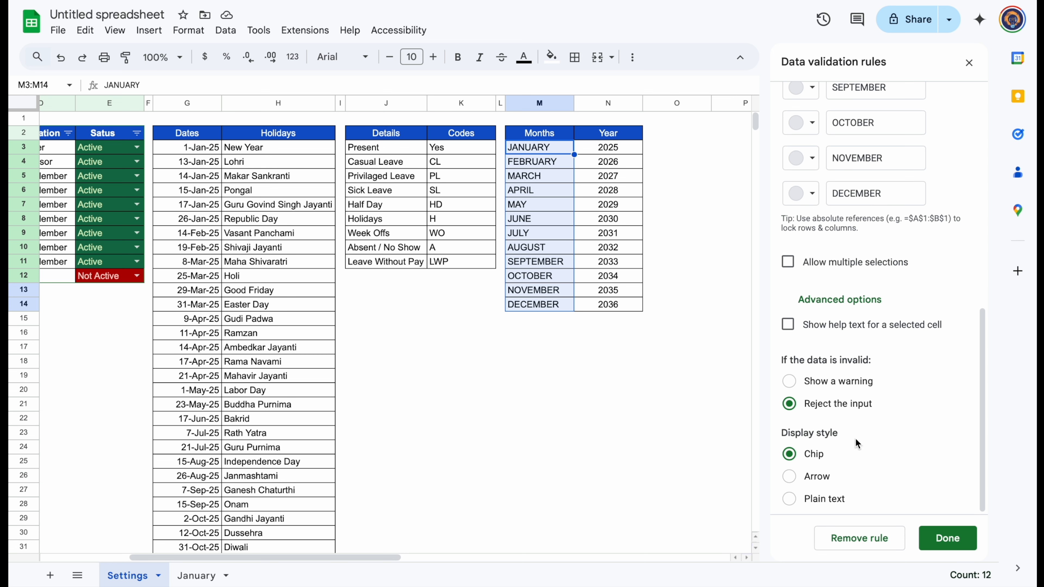
{"action": "left_click", "coordinate": [787, 481]}
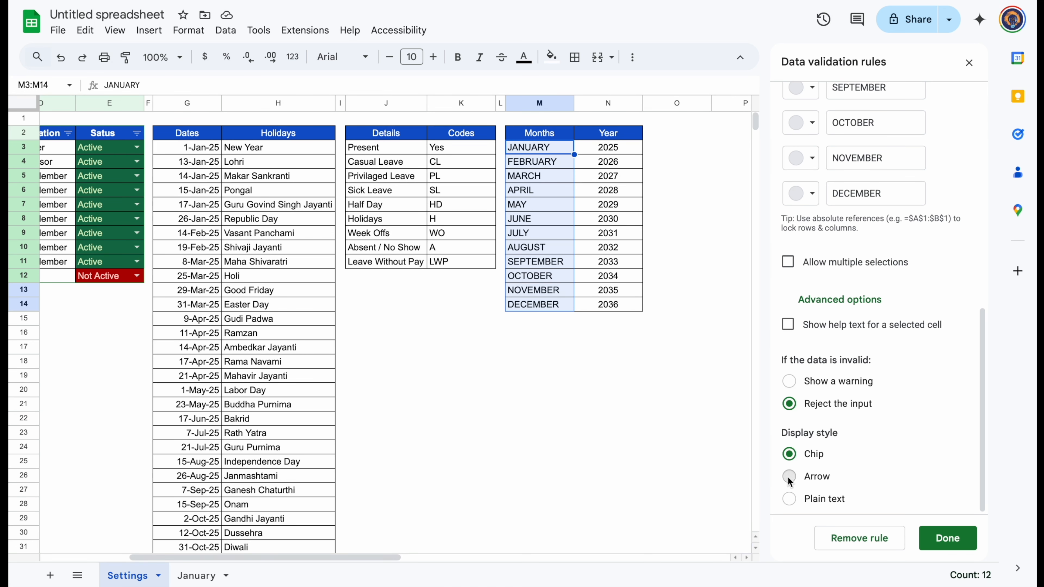
{"action": "left_click", "coordinate": [957, 540]}
{"action": "left_click", "coordinate": [969, 64]}
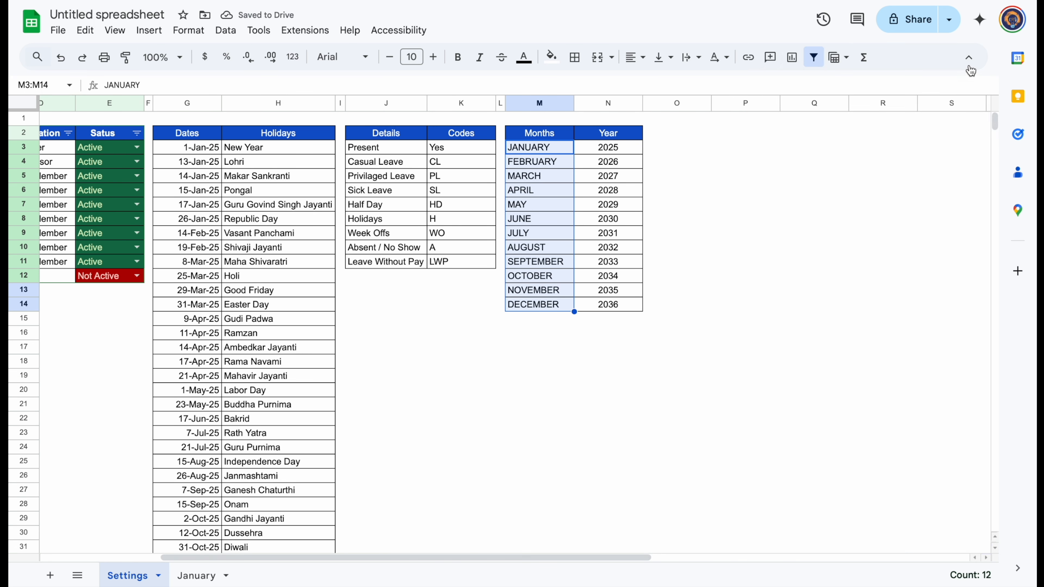
Choose JANUARY from the month dropdown in D3 on the January sheet.
{"action": "left_click", "coordinate": [197, 578]}
{"action": "left_click", "coordinate": [325, 147]}
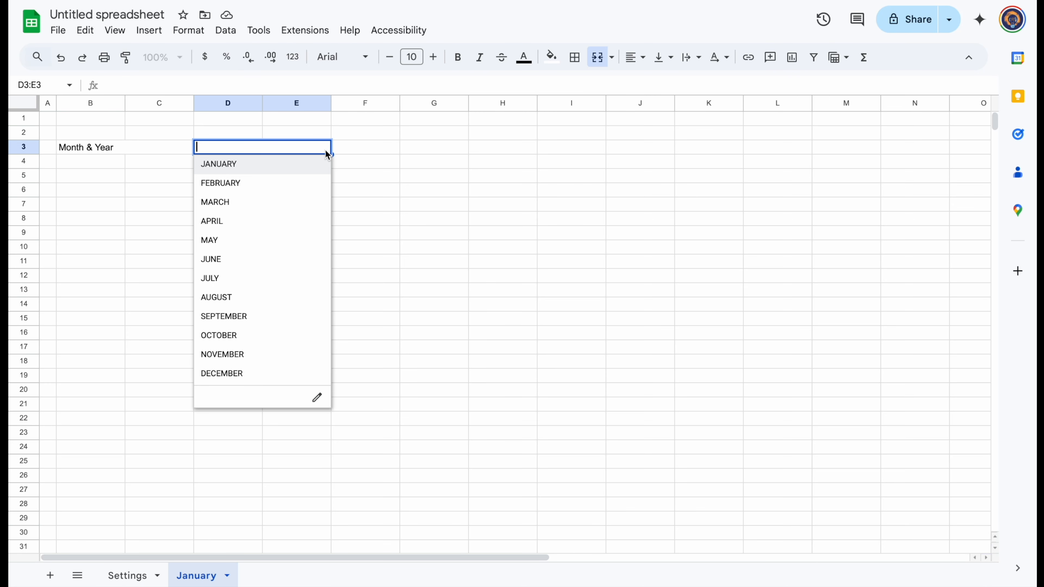
{"action": "left_click", "coordinate": [250, 165]}
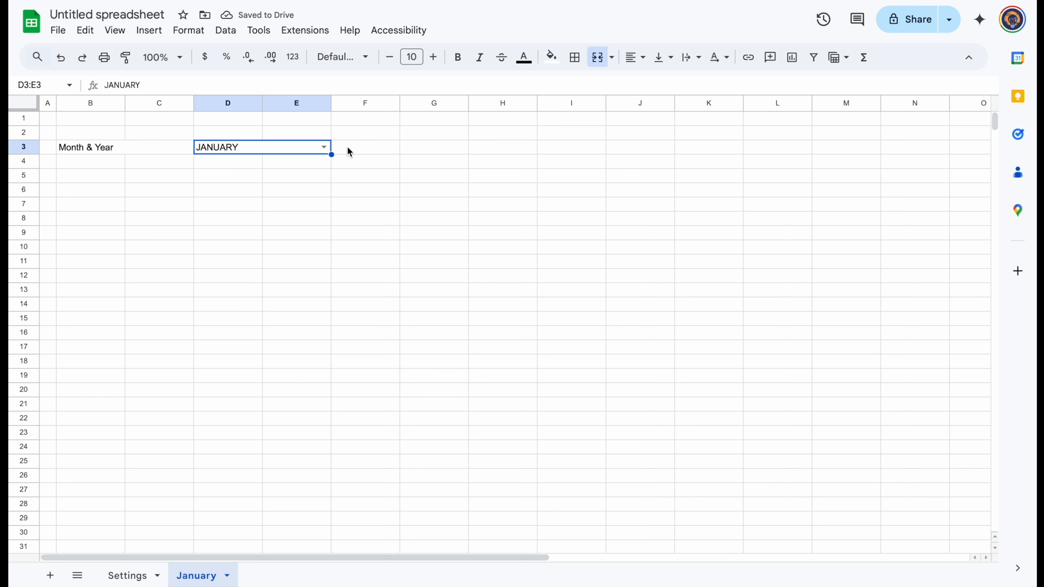
Merge cells F3:G3 beside the month dropdown and add a Dropdown (from a range) validation rule to them.
{"action": "left_click", "coordinate": [365, 149]}
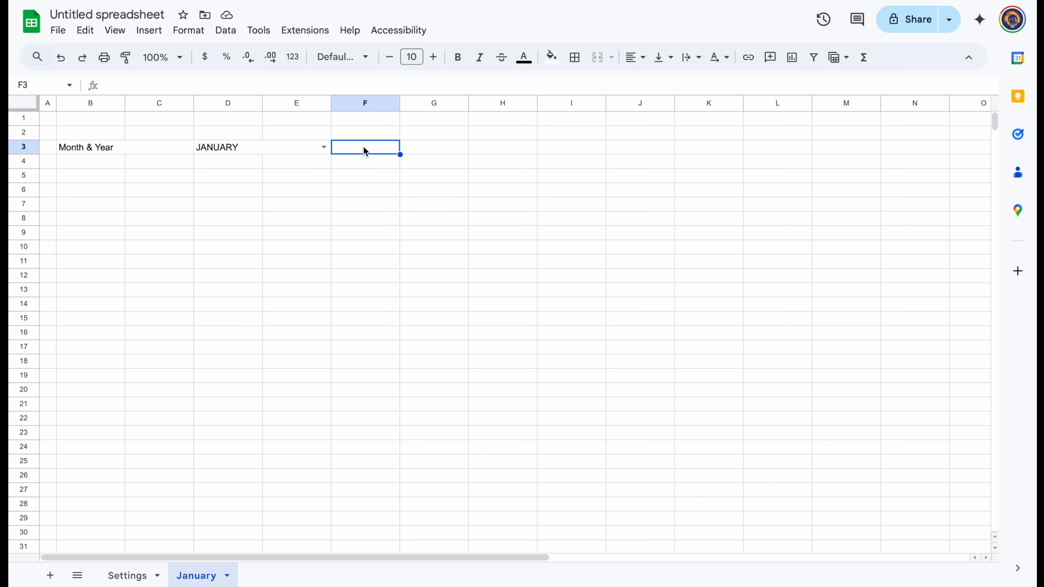
{"action": "left_click_drag", "start_coordinate": [365, 151], "coordinate": [415, 150]}
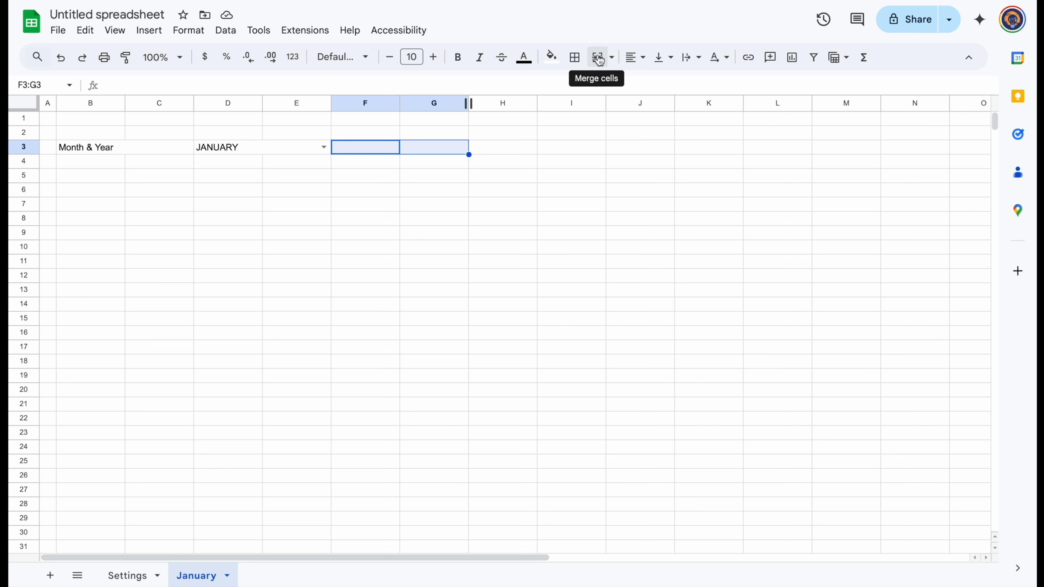
{"action": "left_click", "coordinate": [600, 60]}
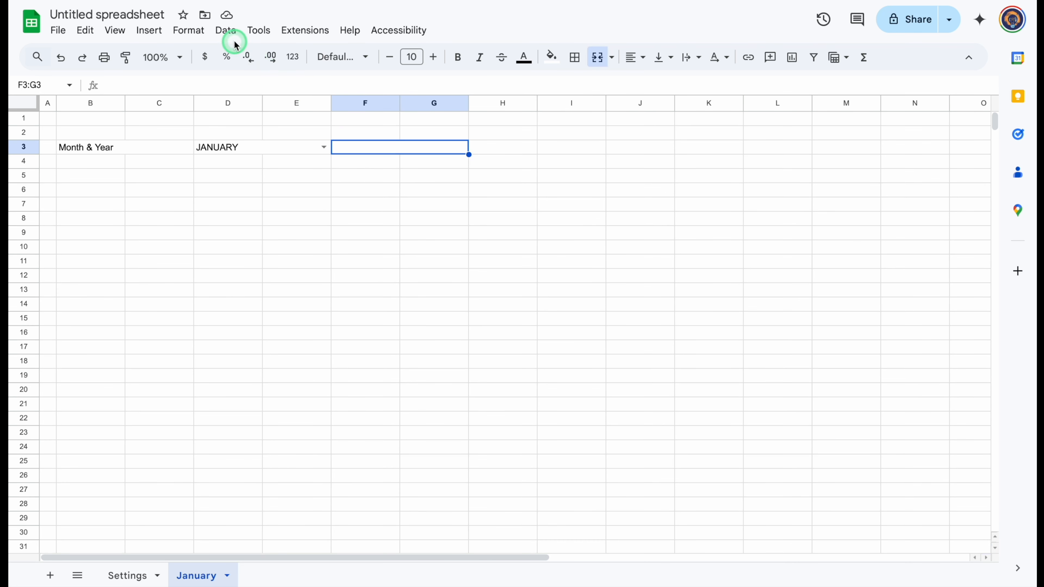
{"action": "left_click", "coordinate": [227, 31]}
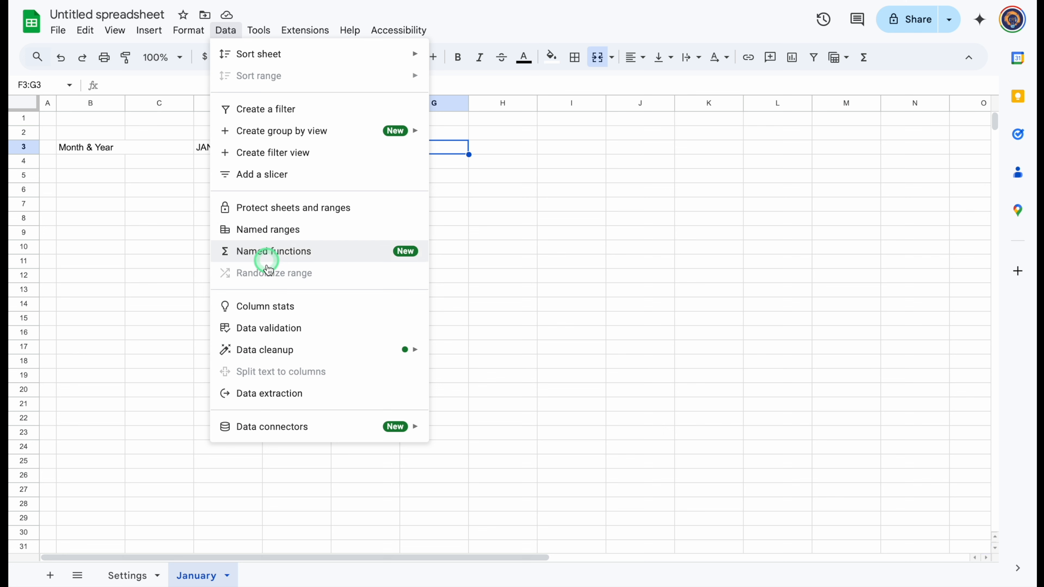
{"action": "left_click", "coordinate": [276, 335]}
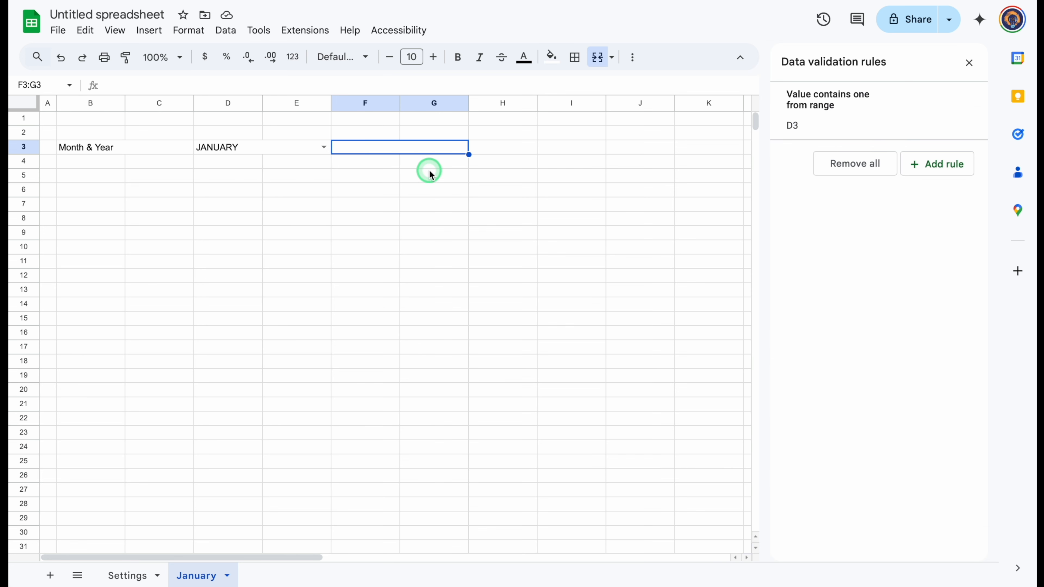
{"action": "left_click", "coordinate": [950, 165]}
{"action": "left_click", "coordinate": [963, 197]}
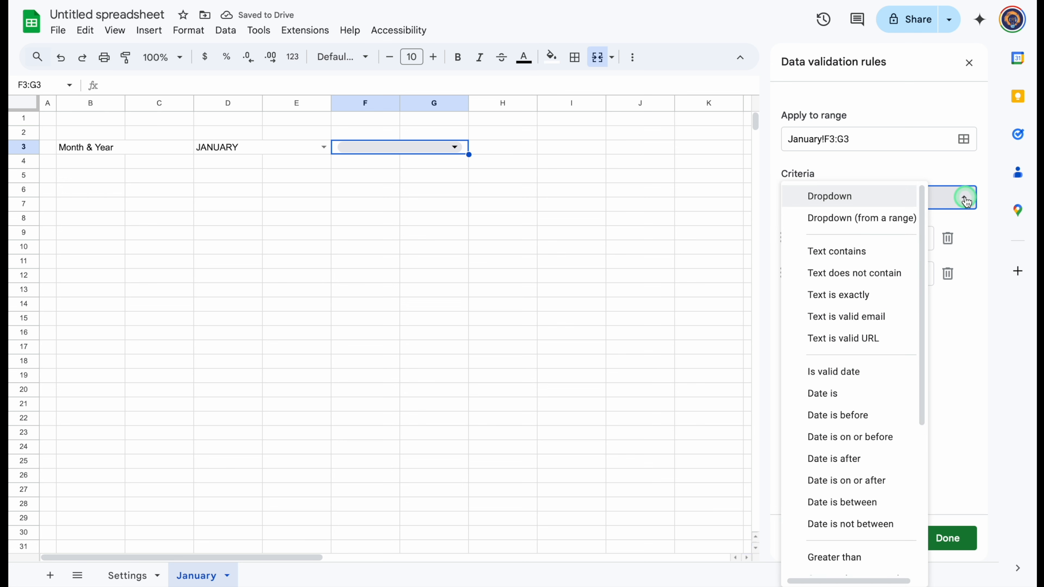
{"action": "left_click", "coordinate": [874, 218]}
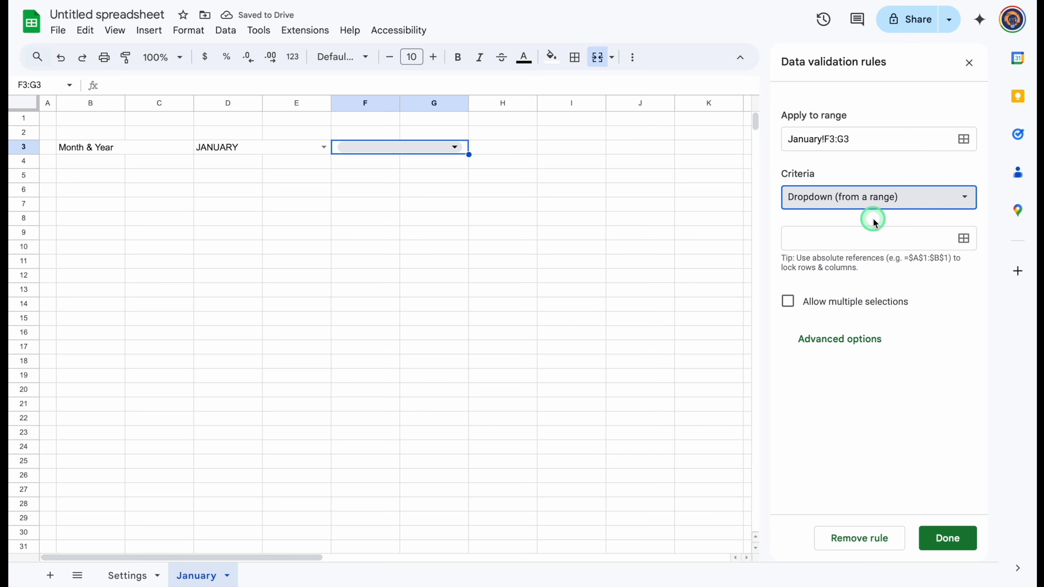
Set the source of the F3:G3 dropdown to the Year list on the Settings sheet, range N3:N14.
{"action": "left_click", "coordinate": [809, 238]}
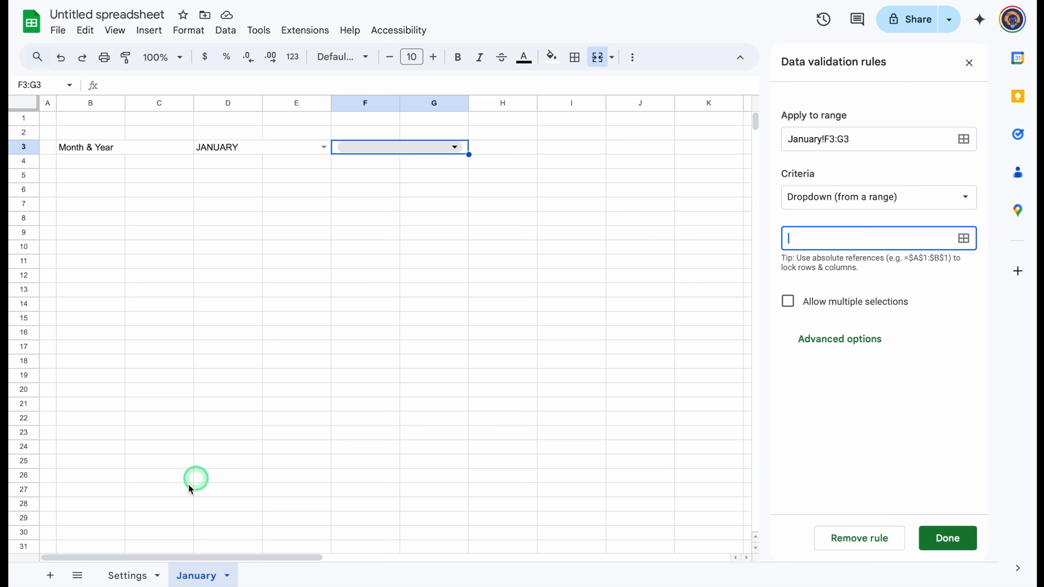
{"action": "left_click", "coordinate": [133, 576]}
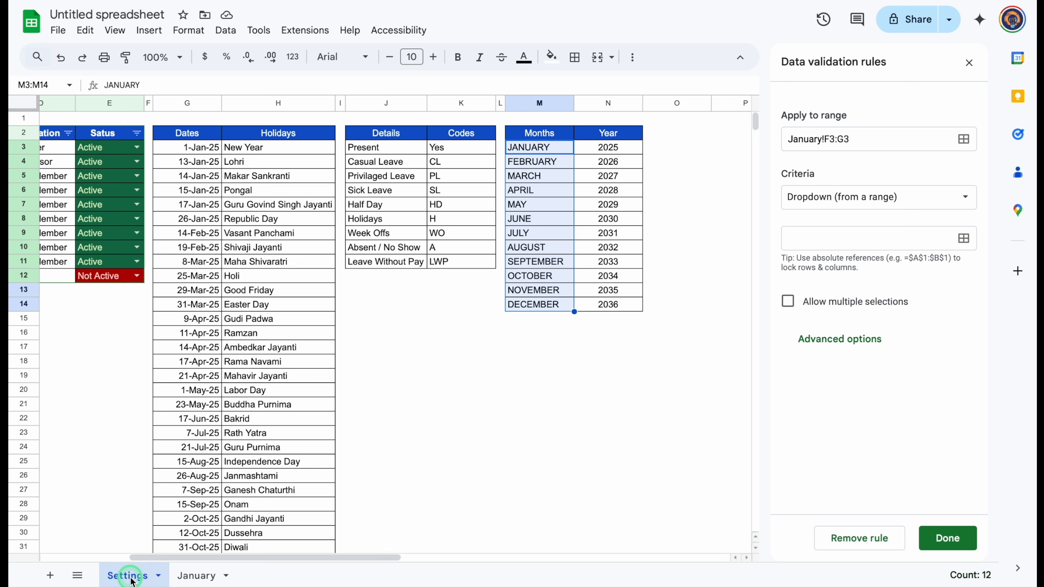
{"action": "left_click", "coordinate": [813, 237]}
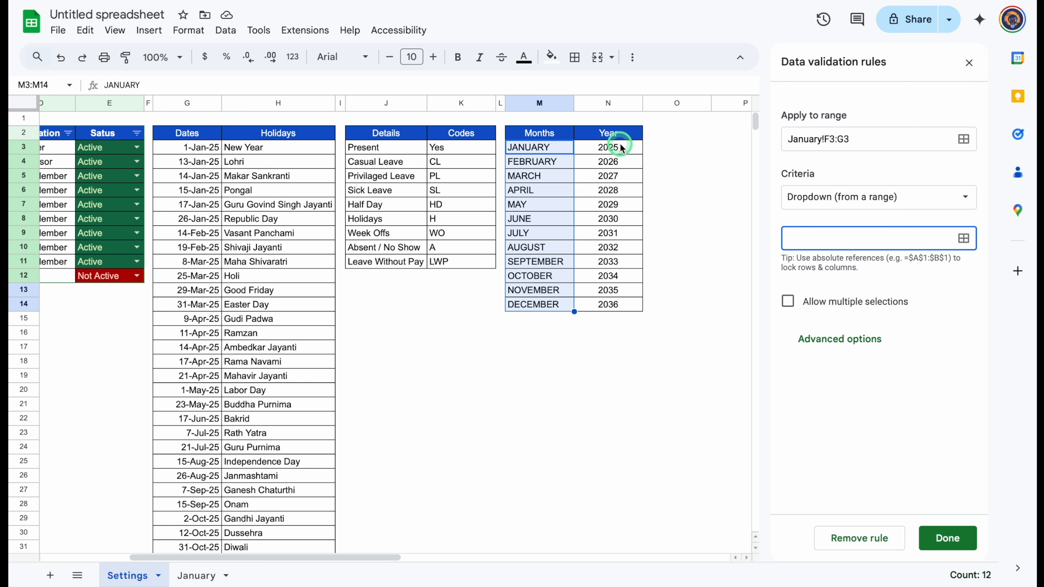
{"action": "left_click_drag", "start_coordinate": [622, 149], "coordinate": [610, 274]}
{"action": "left_click_drag", "start_coordinate": [613, 148], "coordinate": [624, 311]}
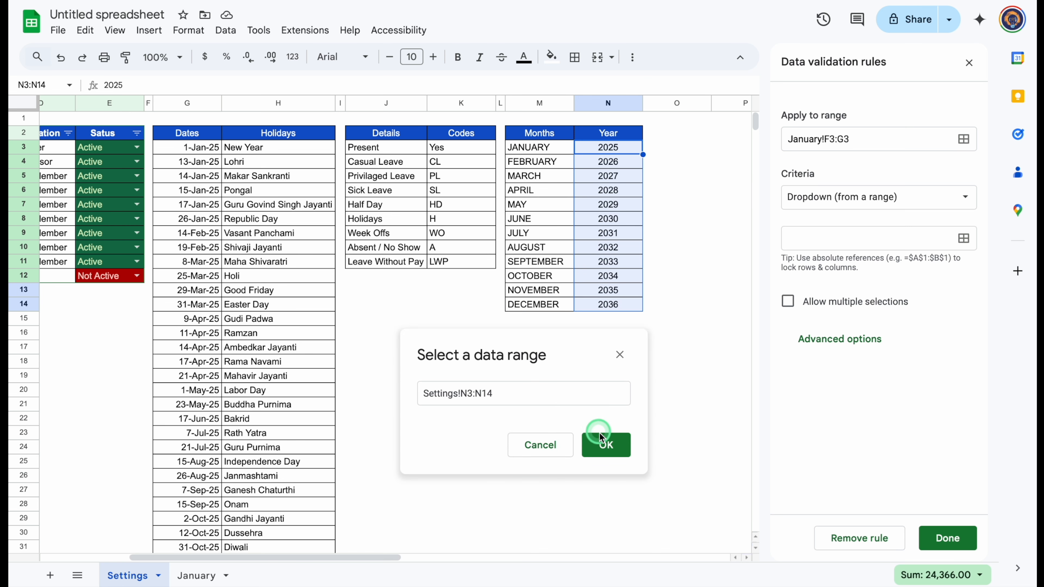
{"action": "left_click", "coordinate": [604, 443]}
Give the year dropdown the Arrow display style, save its rule and close the validation rules.
{"action": "left_click_drag", "start_coordinate": [983, 186], "coordinate": [982, 311]}
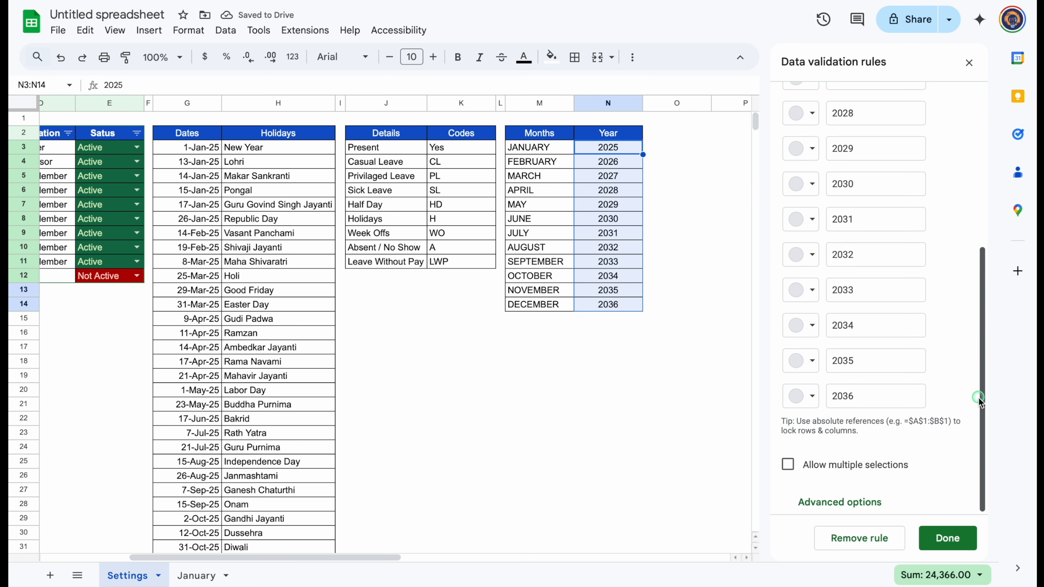
{"action": "left_click_drag", "start_coordinate": [982, 261], "coordinate": [990, 423]}
{"action": "left_click", "coordinate": [790, 477]}
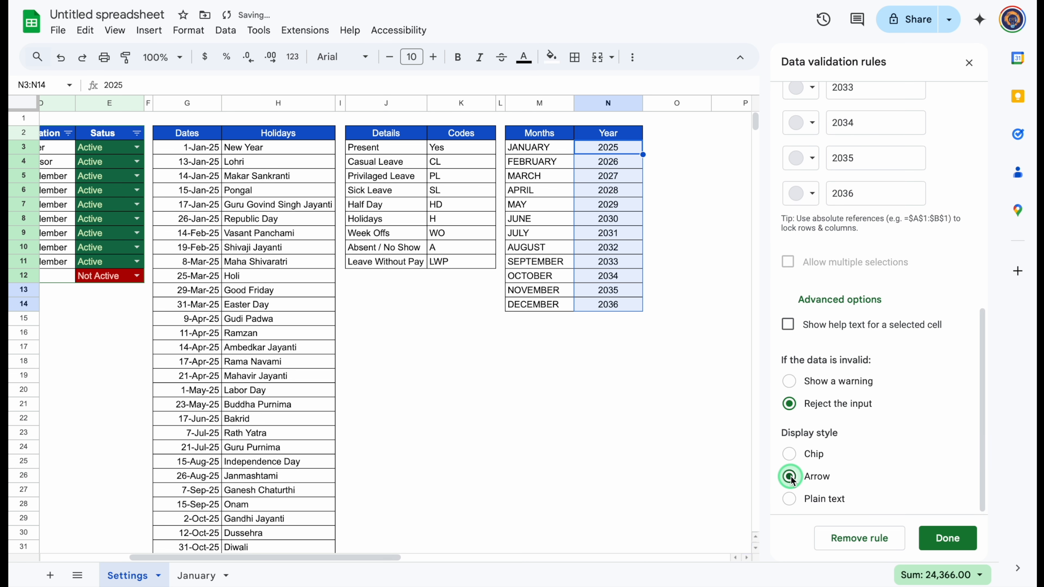
{"action": "left_click", "coordinate": [955, 537]}
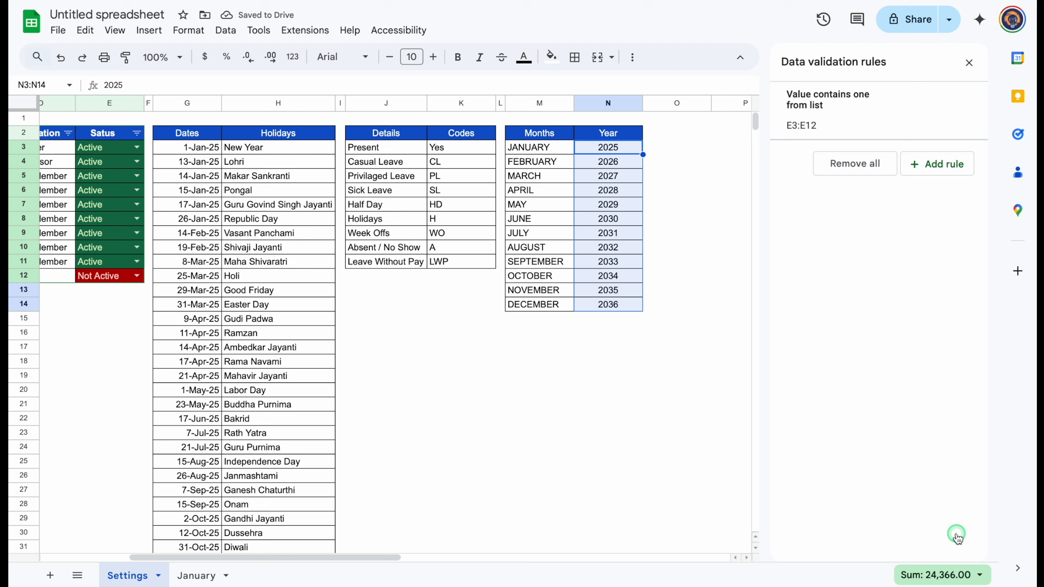
{"action": "left_click", "coordinate": [969, 62]}
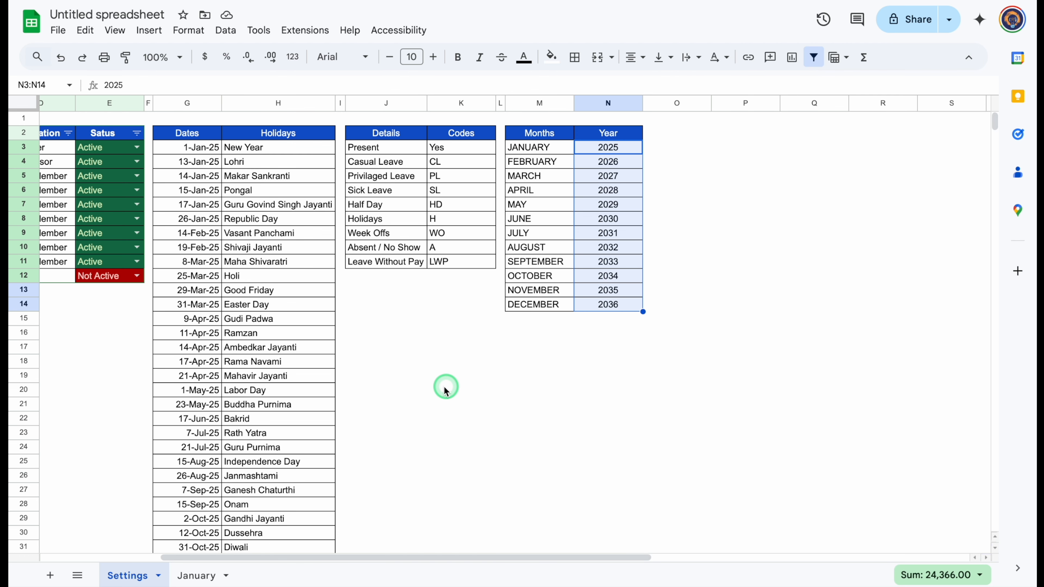
Choose 2025 from the year dropdown in F3 on the January sheet.
{"action": "left_click", "coordinate": [199, 575]}
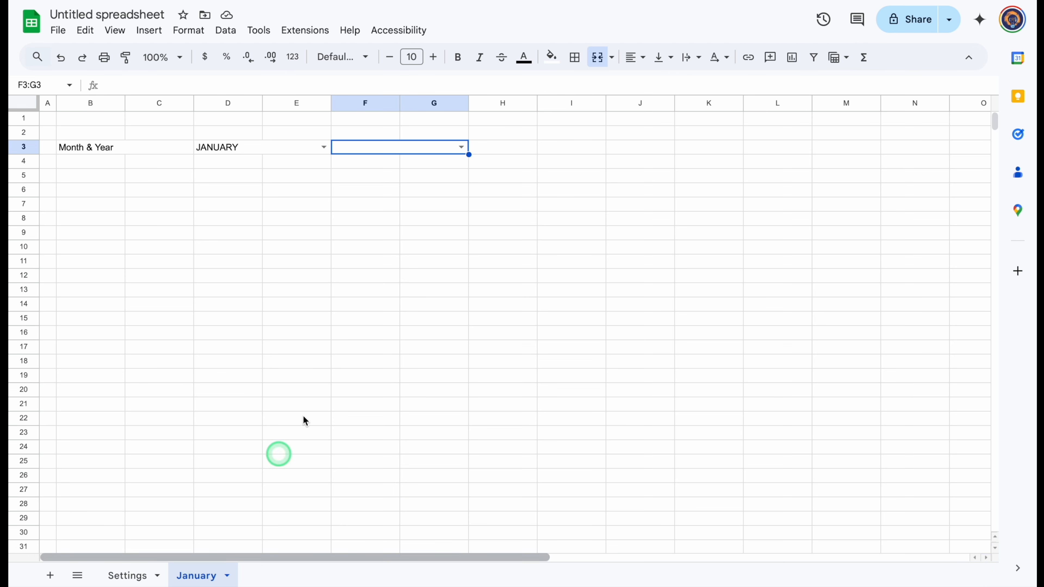
{"action": "left_click", "coordinate": [462, 148]}
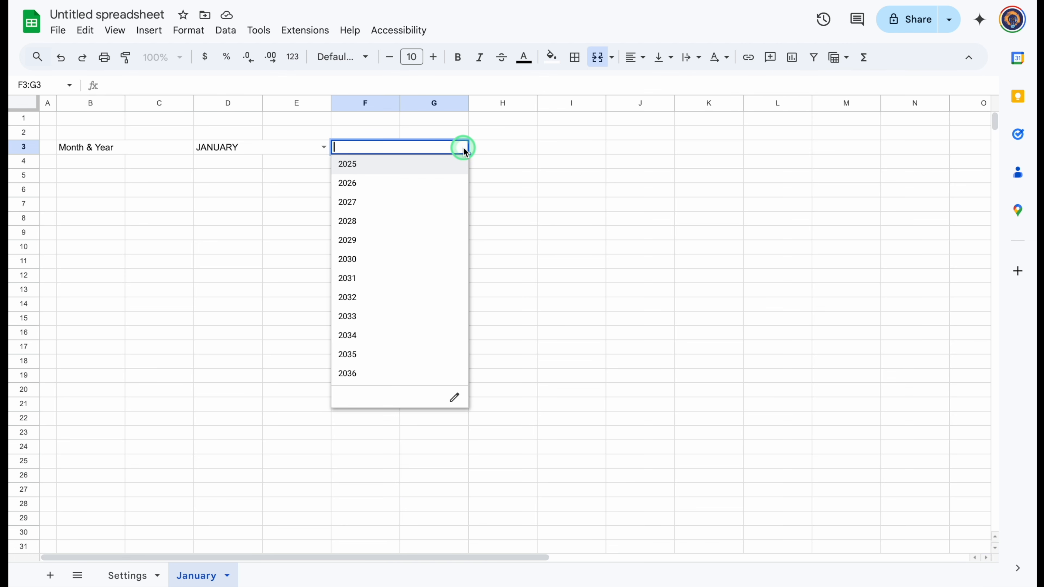
{"action": "left_click", "coordinate": [375, 171]}
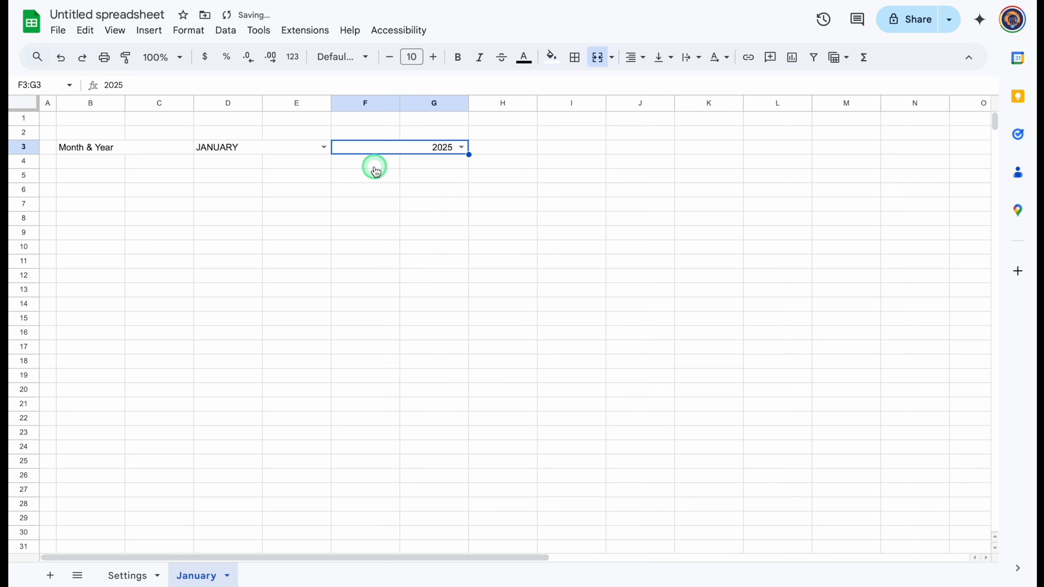
Center the contents of the whole row 3 horizontally on the January sheet.
{"action": "left_click", "coordinate": [24, 147]}
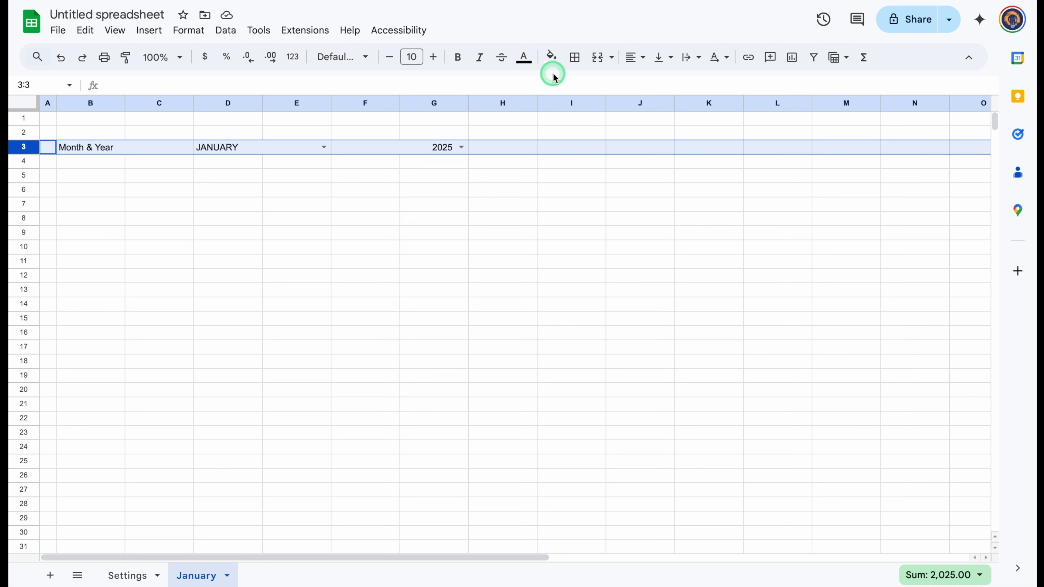
{"action": "left_click", "coordinate": [644, 60]}
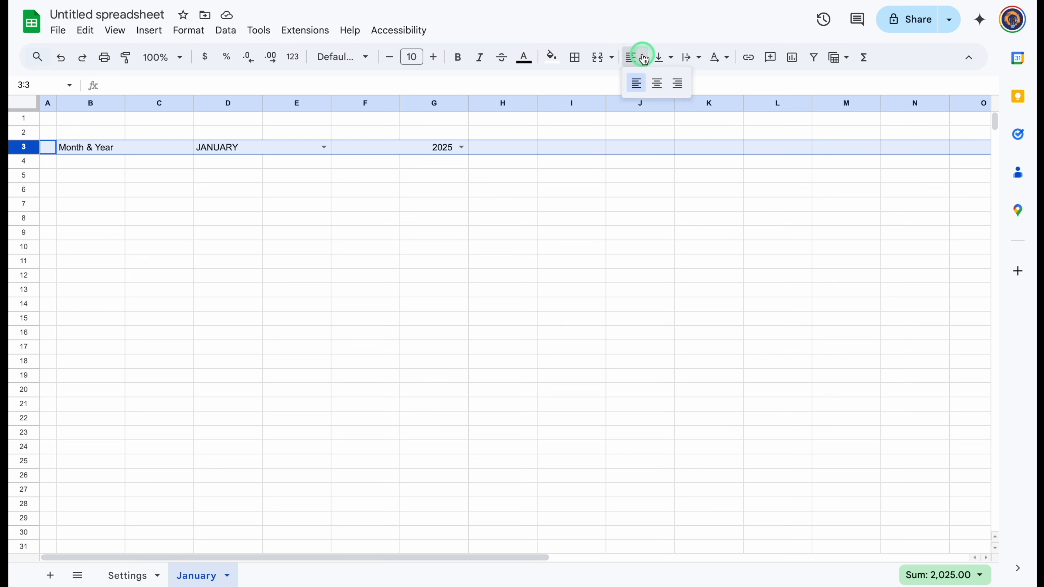
{"action": "left_click", "coordinate": [655, 82]}
Give the month and year dropdown cells D3:G3 a red fill and white text.
{"action": "left_click", "coordinate": [292, 148]}
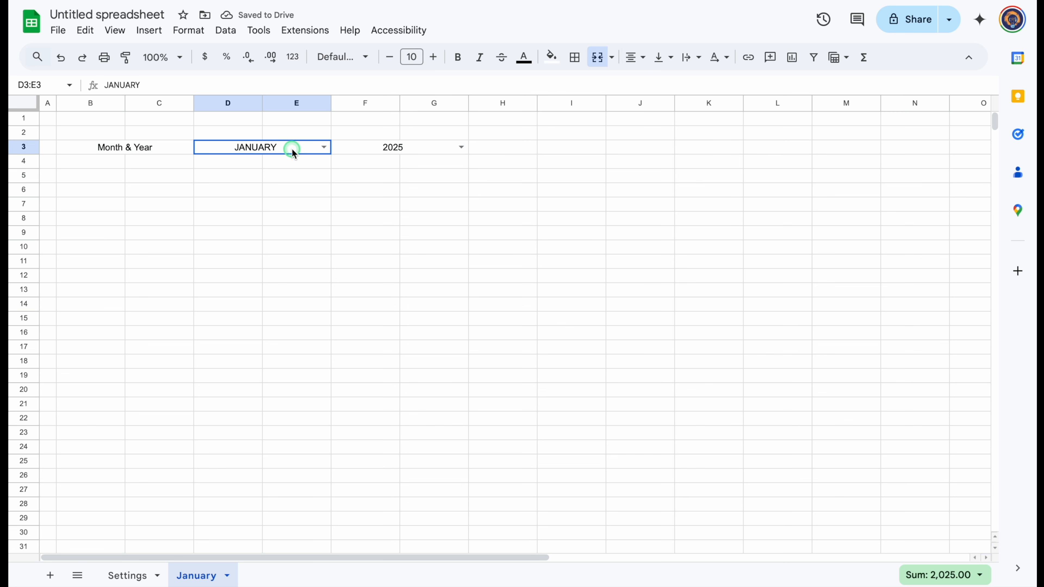
{"action": "left_click_drag", "start_coordinate": [298, 153], "coordinate": [401, 153]}
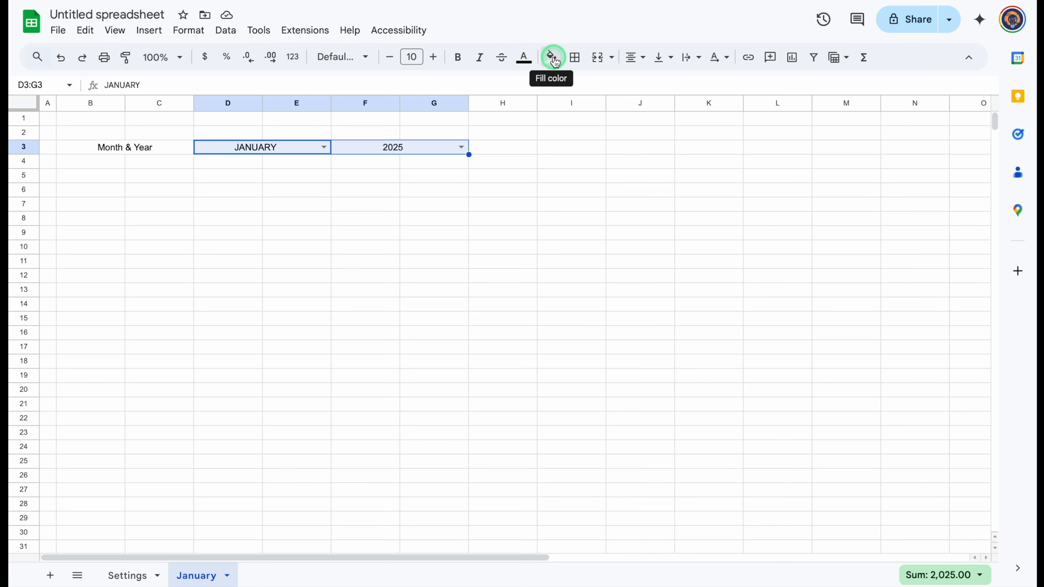
{"action": "left_click", "coordinate": [552, 58]}
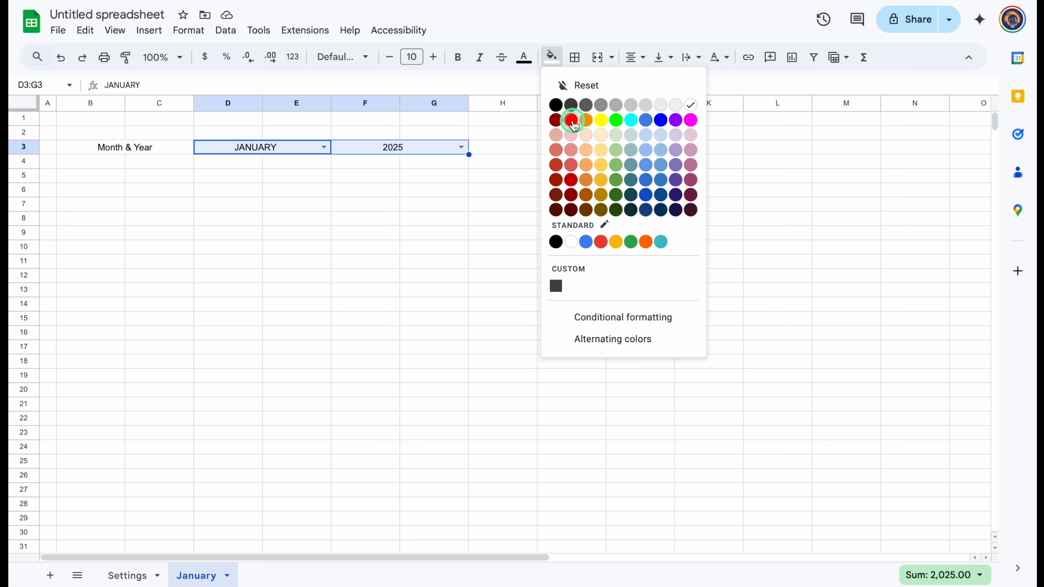
{"action": "left_click", "coordinate": [572, 121]}
{"action": "left_click", "coordinate": [523, 58]}
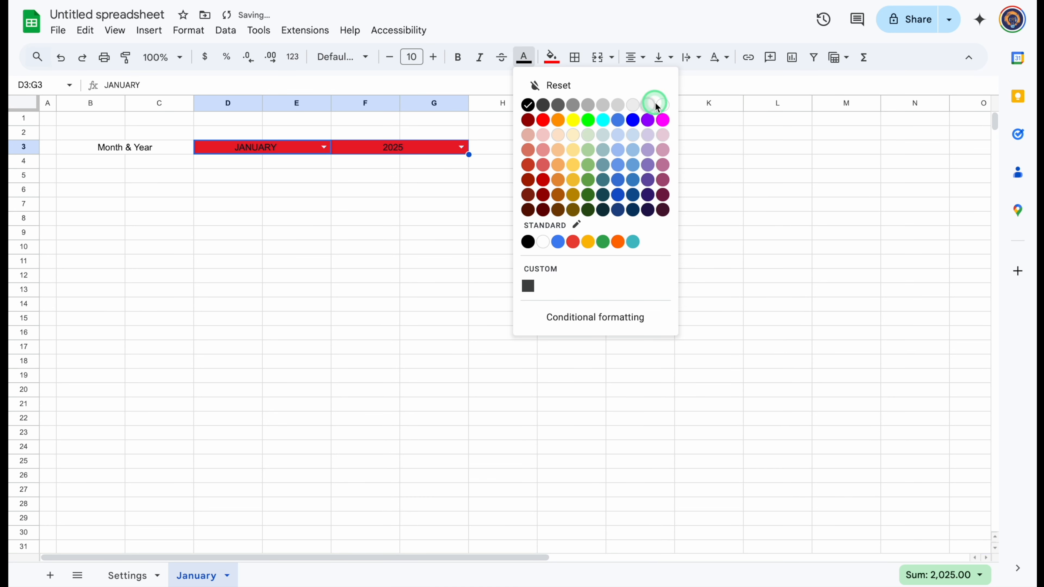
{"action": "left_click", "coordinate": [664, 105]}
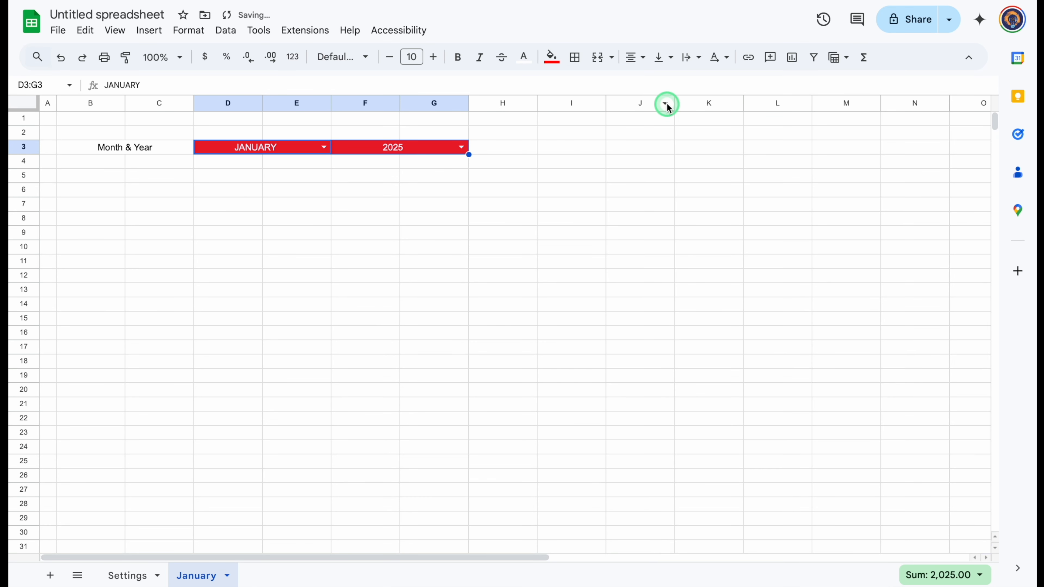
Apply all borders to the month and year cells D3:G3 and to the Month & Year label in B3:C3.
{"action": "left_click", "coordinate": [575, 62]}
{"action": "left_click", "coordinate": [583, 90]}
{"action": "left_click", "coordinate": [166, 149]}
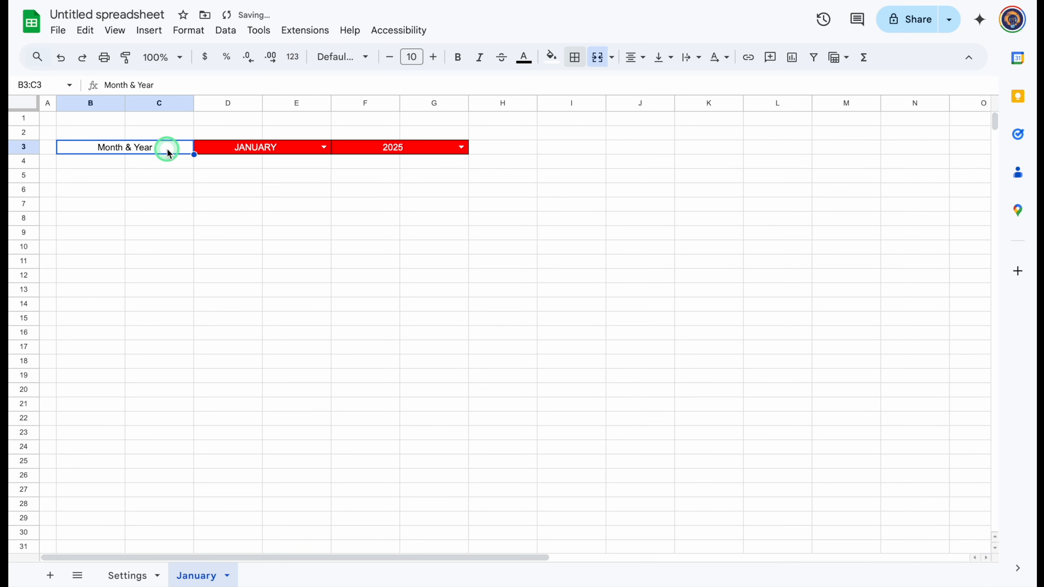
{"action": "left_click", "coordinate": [576, 59]}
{"action": "left_click", "coordinate": [582, 86]}
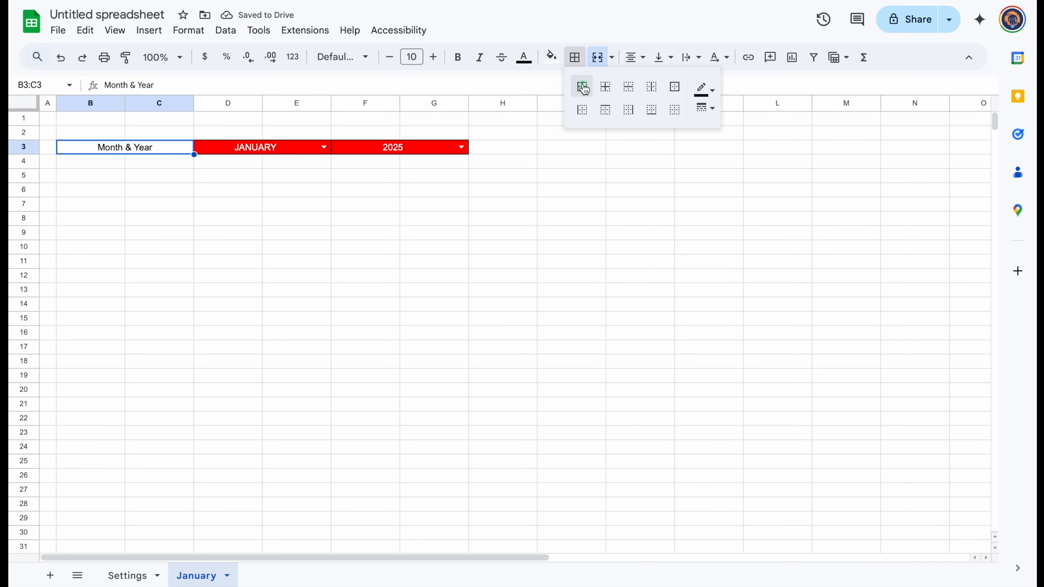
{"action": "left_click", "coordinate": [361, 158]}
Make row 3 about twice as tall and align the contents of the whole sheet vertically to the middle.
{"action": "left_click_drag", "start_coordinate": [26, 155], "coordinate": [26, 167]}
{"action": "left_click", "coordinate": [22, 105]}
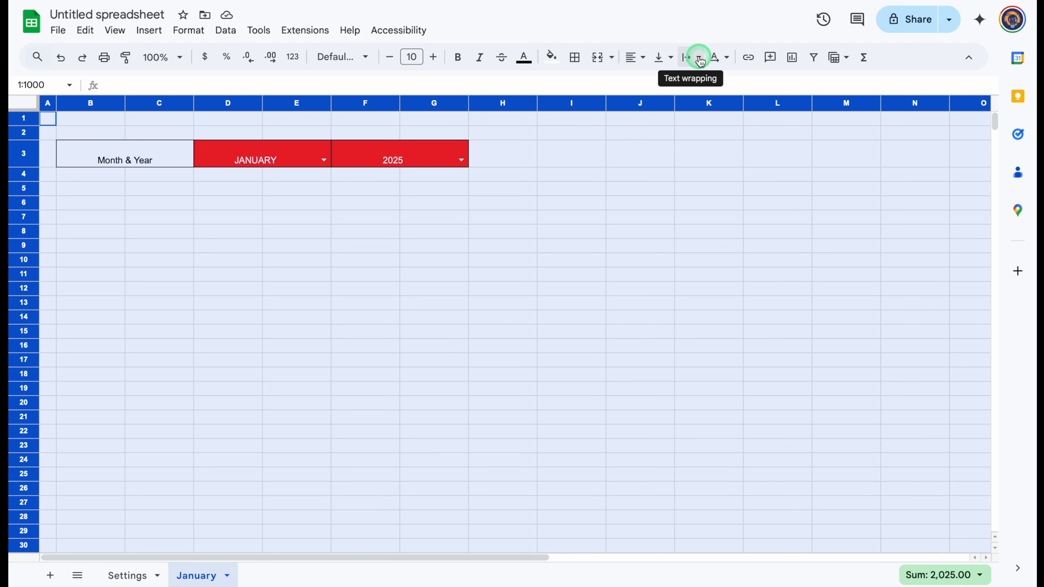
{"action": "left_click", "coordinate": [669, 56]}
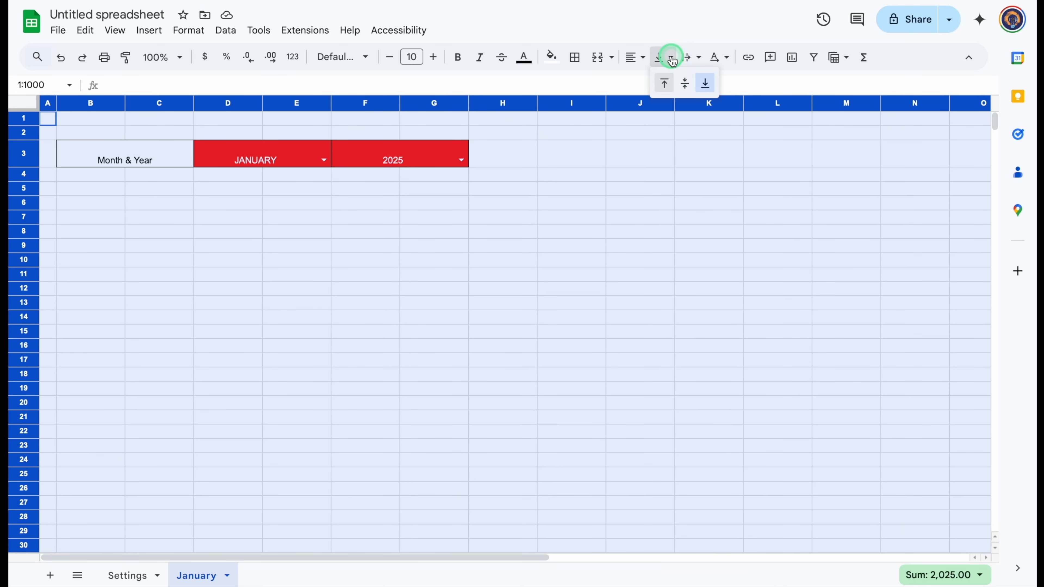
{"action": "left_click", "coordinate": [683, 81]}
{"action": "left_click", "coordinate": [51, 158]}
Format the whole of row 3 as bold Arial text at font size 14.
{"action": "left_click", "coordinate": [21, 153]}
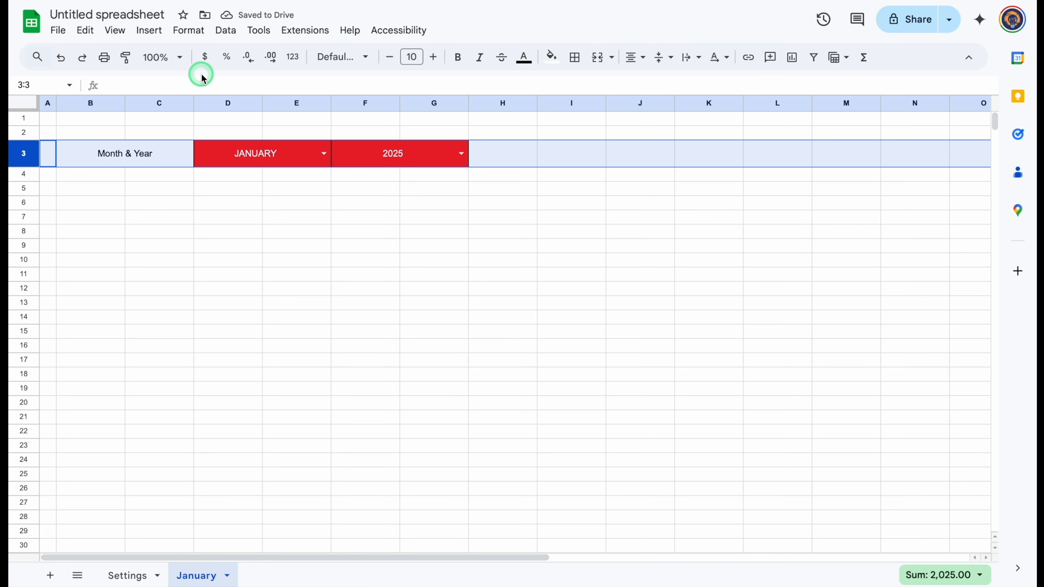
{"action": "left_click", "coordinate": [434, 57]}
{"action": "left_click", "coordinate": [434, 57]}
{"action": "left_click", "coordinate": [435, 57]}
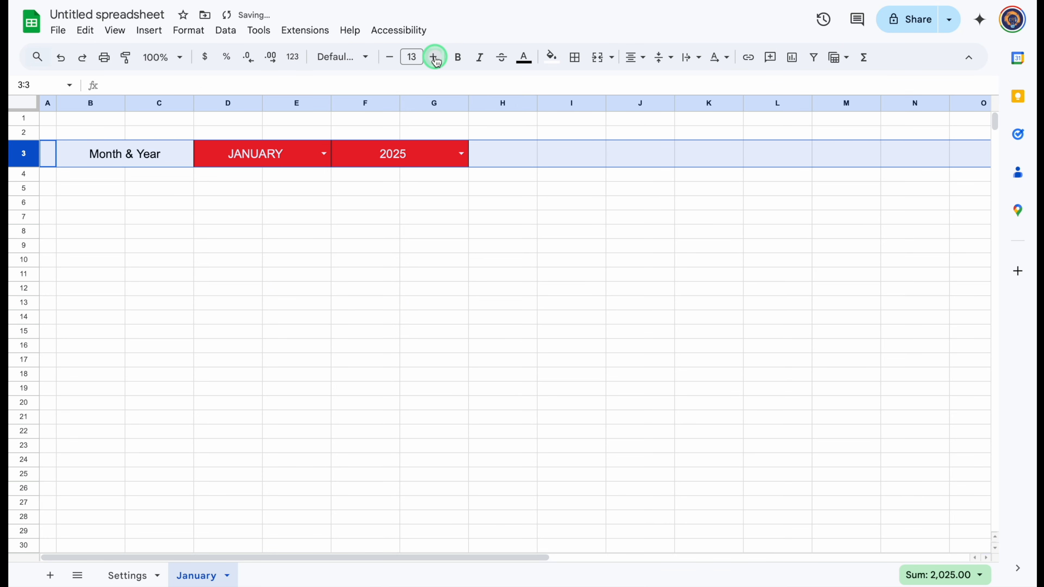
{"action": "left_click", "coordinate": [435, 57]}
{"action": "left_click", "coordinate": [365, 58]}
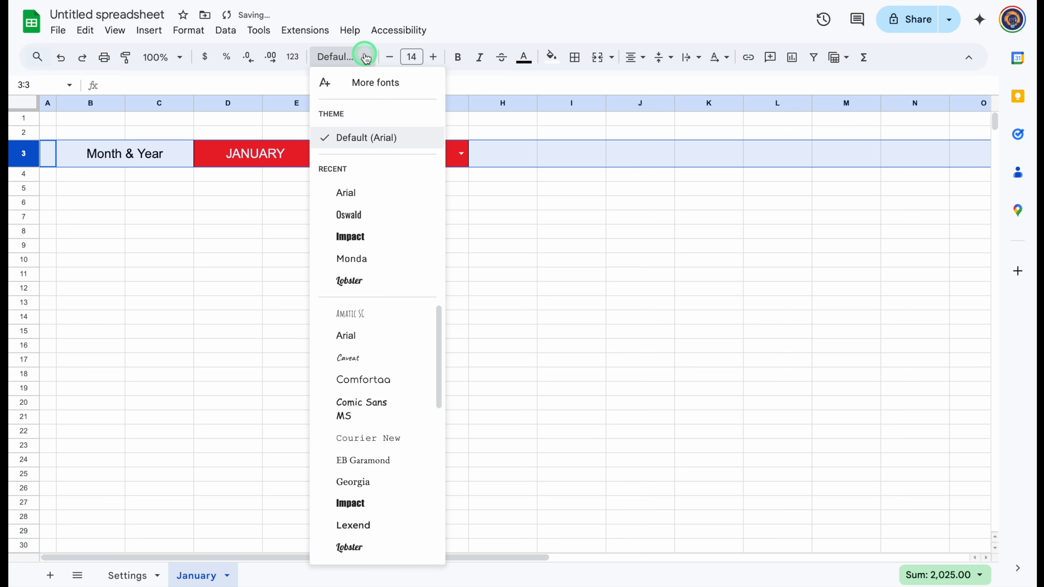
{"action": "left_click", "coordinate": [350, 192]}
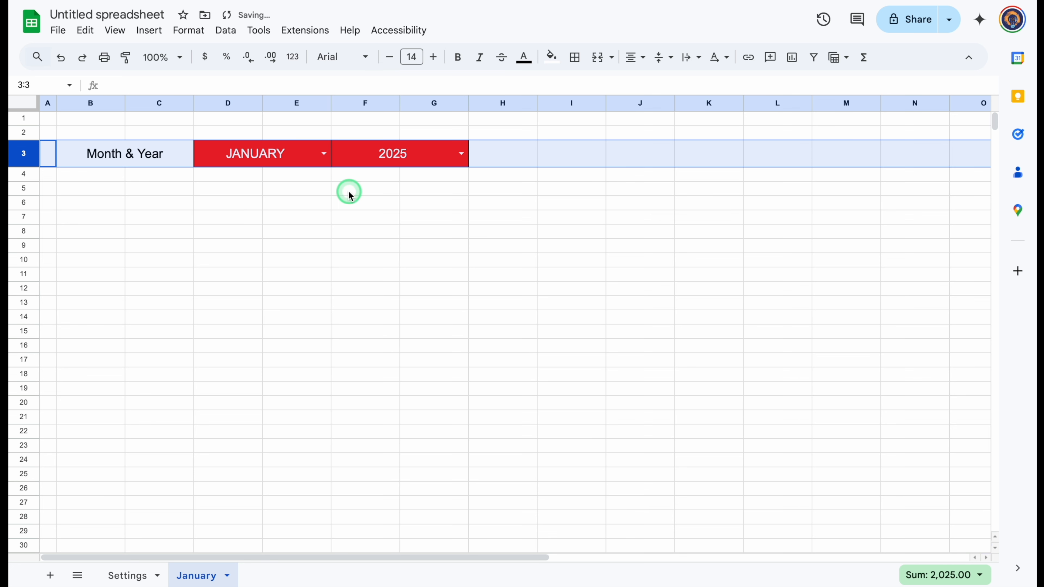
{"action": "left_click", "coordinate": [459, 58]}
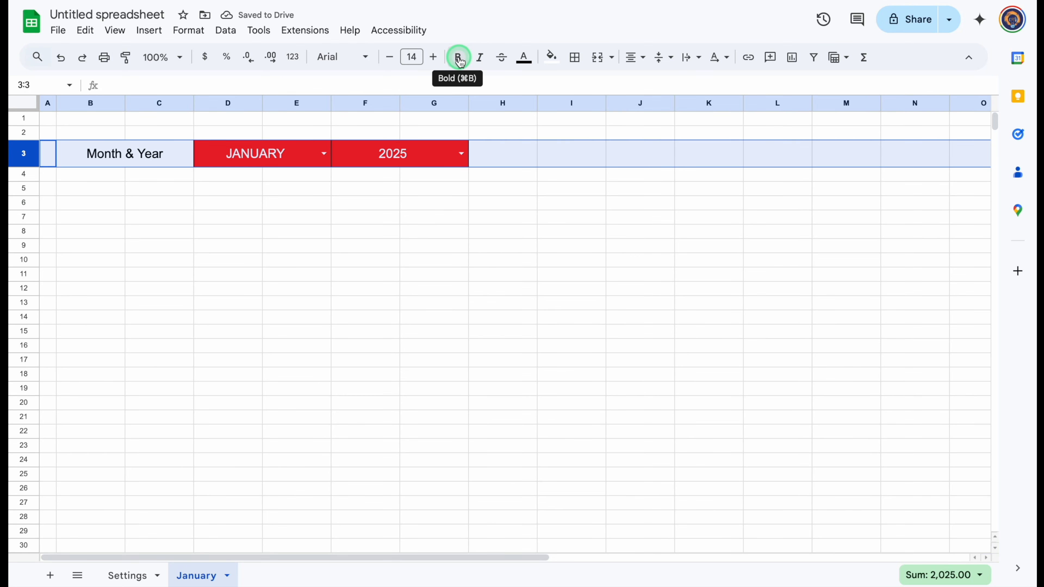
{"action": "left_click", "coordinate": [124, 197]}
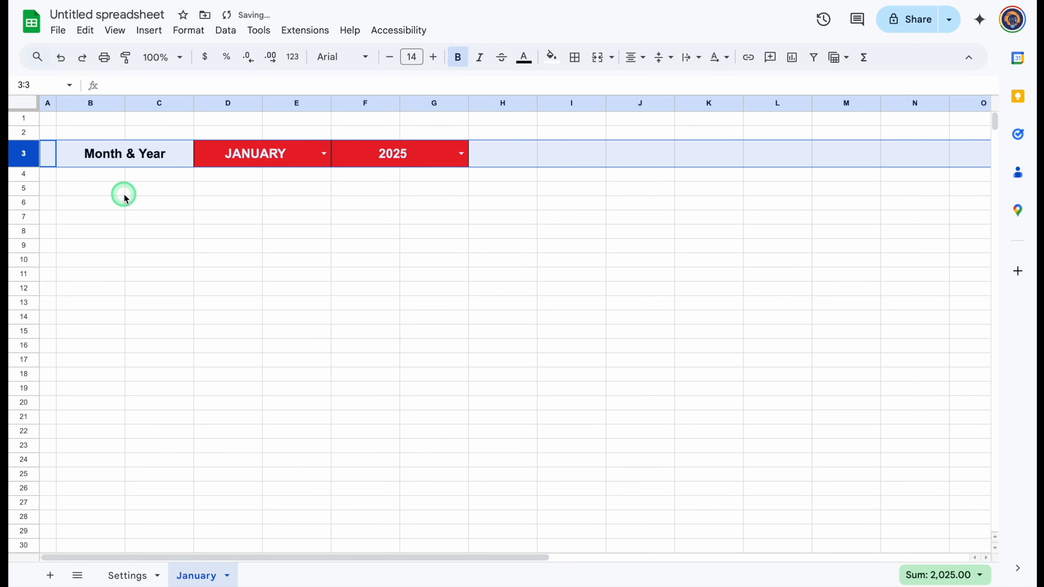
Merge rows 4 and 5 in each column from B to G and apply all borders to the merged cells.
{"action": "left_click", "coordinate": [108, 182]}
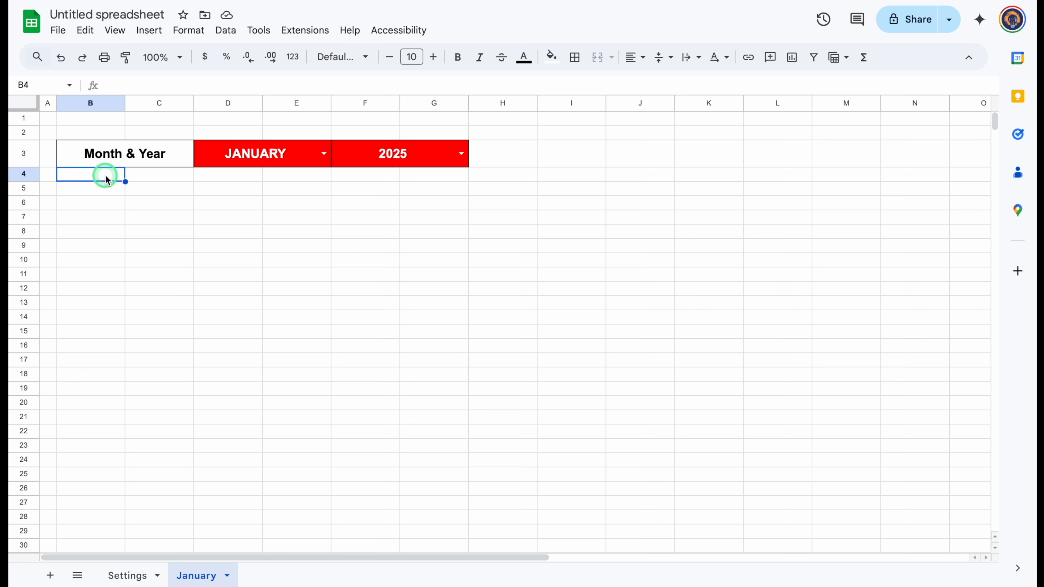
{"action": "left_click_drag", "start_coordinate": [107, 181], "coordinate": [107, 193]}
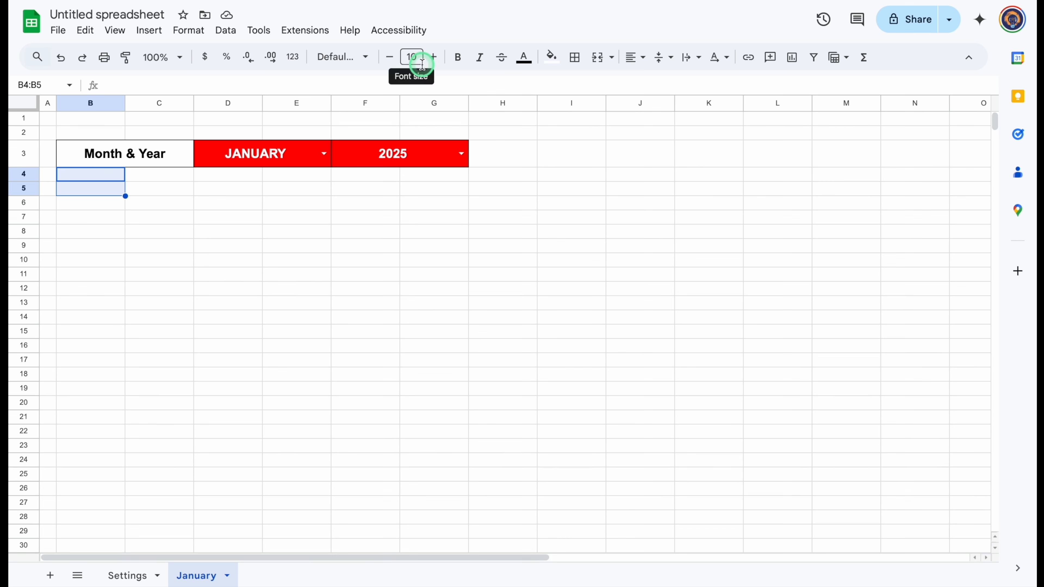
{"action": "left_click", "coordinate": [612, 62]}
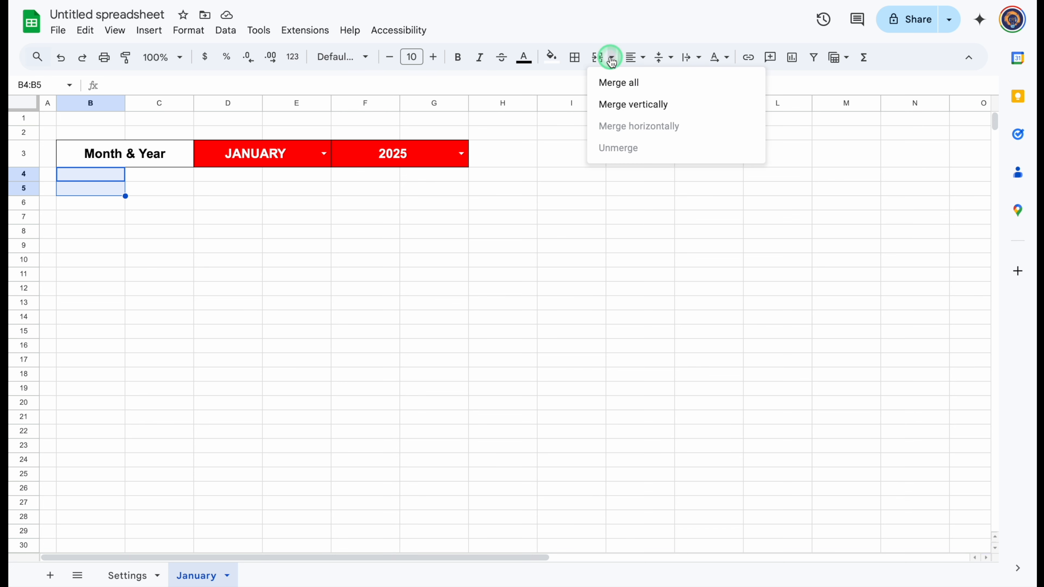
{"action": "left_click", "coordinate": [610, 81]}
{"action": "left_click_drag", "start_coordinate": [125, 195], "coordinate": [466, 212]}
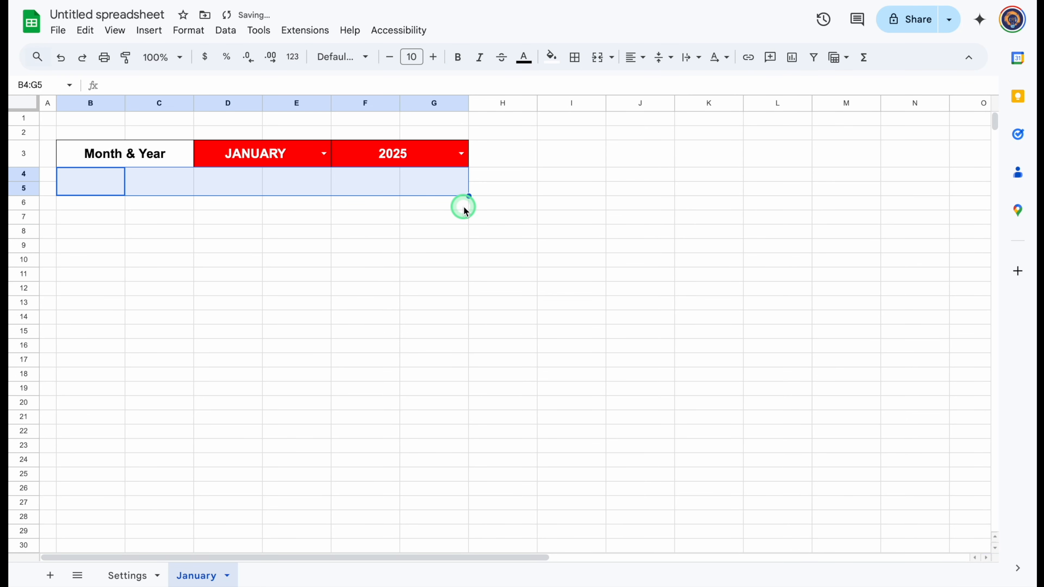
{"action": "left_click", "coordinate": [575, 57]}
{"action": "left_click", "coordinate": [582, 84]}
Enter the headers Sl. No., Emp. Code, Employee Name, Designation, Status and Ideal Working Hours in the merged cells from B4 to G4.
{"action": "left_click", "coordinate": [101, 182]}
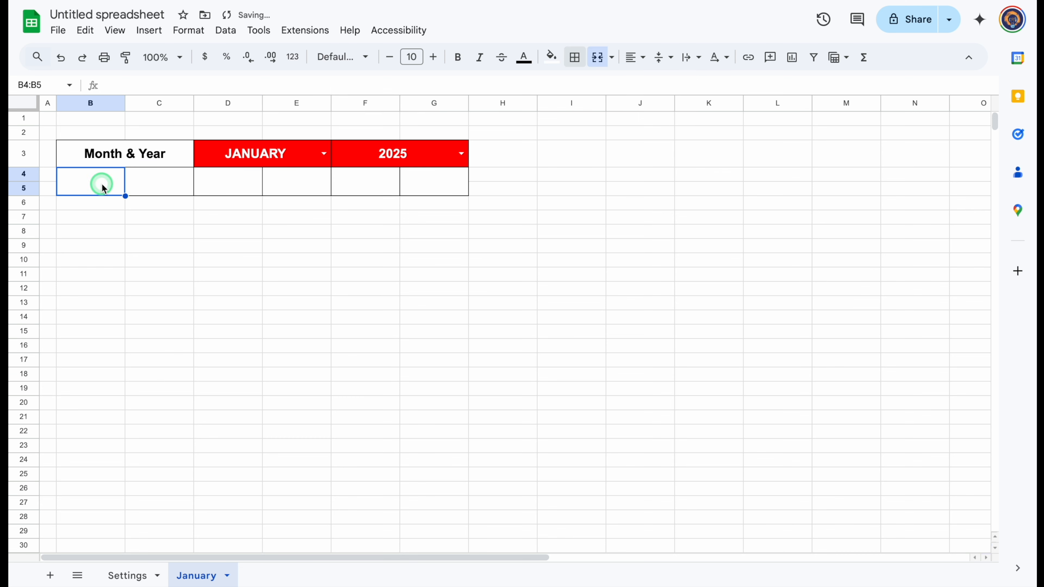
{"action": "type", "text": "Sl. No."}
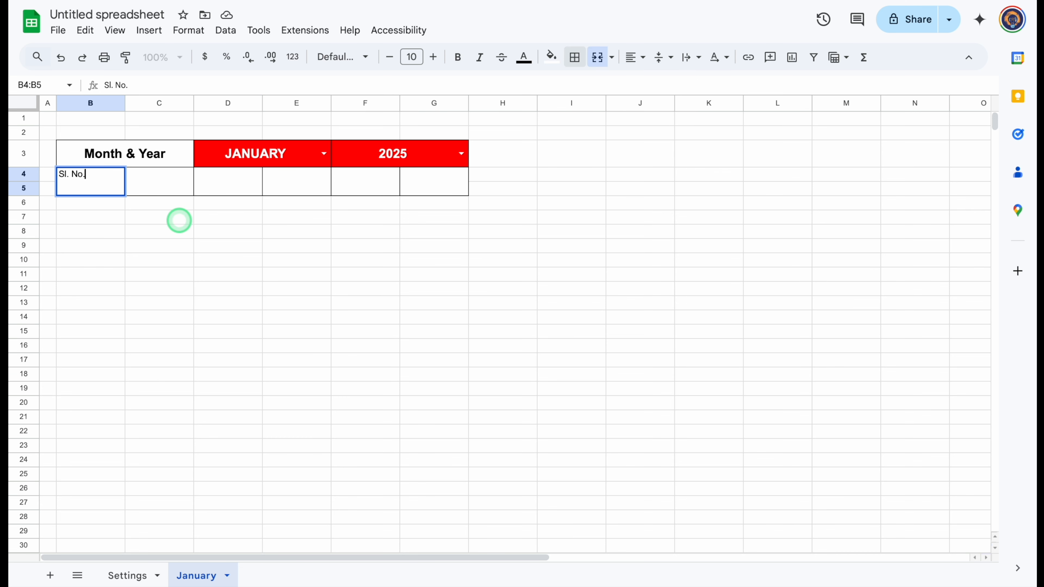
{"action": "key", "text": "Tab"}
{"action": "type", "text": "Emp. Code"}
{"action": "key", "text": "Tab"}
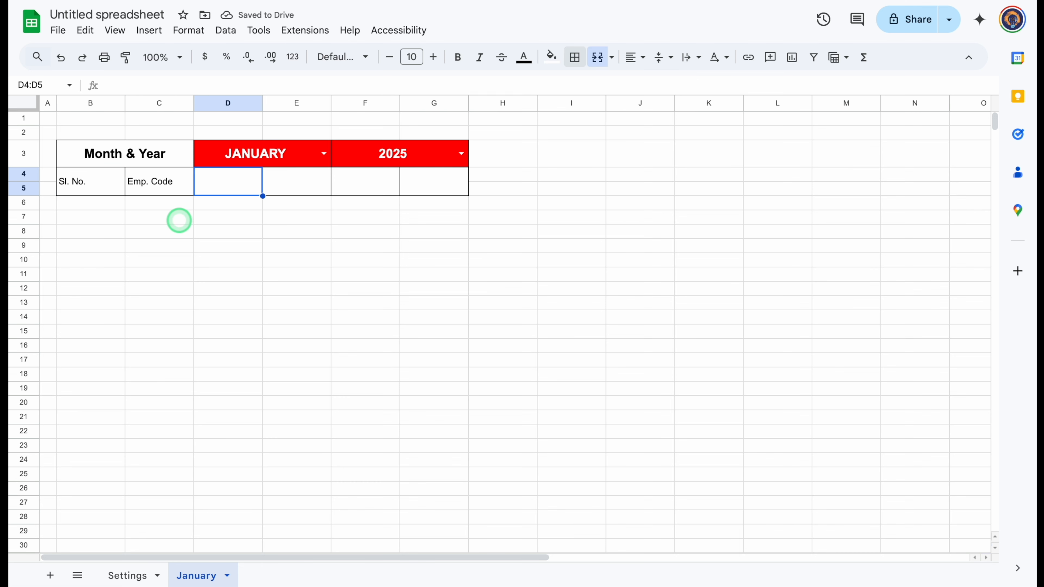
{"action": "type", "text": "Employee Name"}
{"action": "key", "text": "Tab"}
{"action": "type", "text": "Designation"}
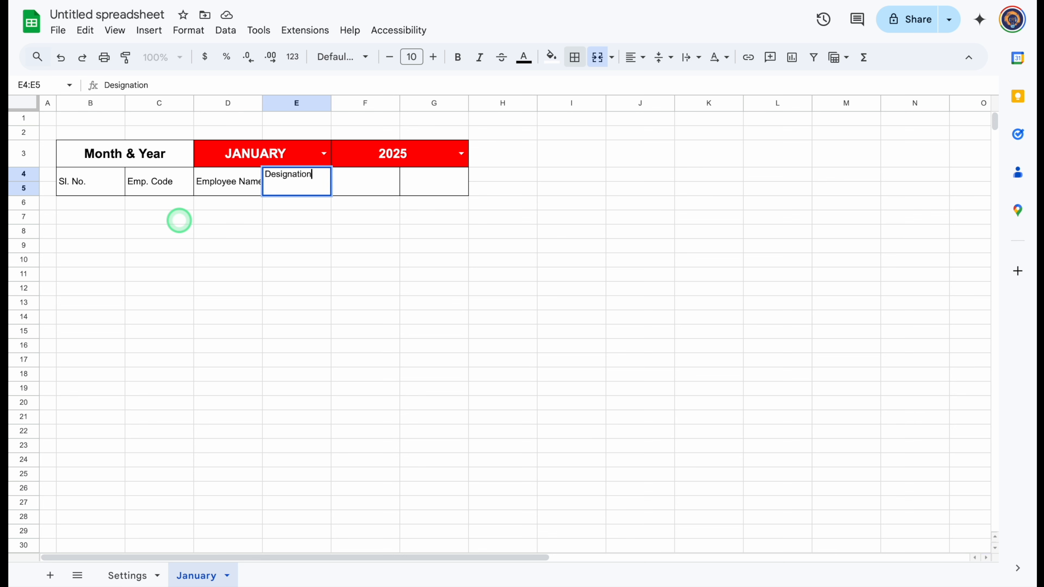
{"action": "key", "text": "Tab"}
{"action": "type", "text": "Status"}
{"action": "key", "text": "Tab"}
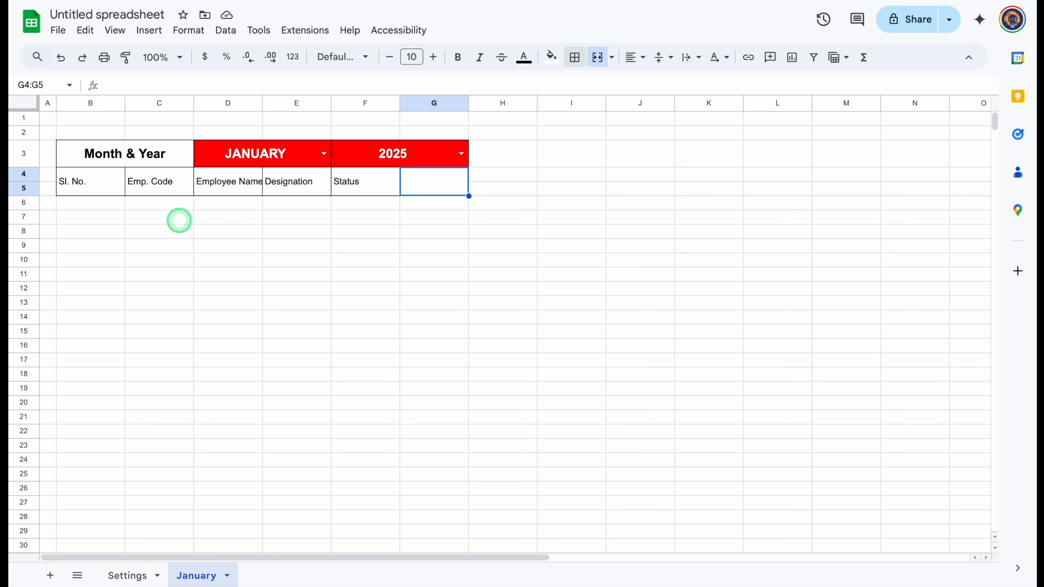
{"action": "type", "text": "Ideal Working Hours"}
{"action": "left_click", "coordinate": [372, 205]}
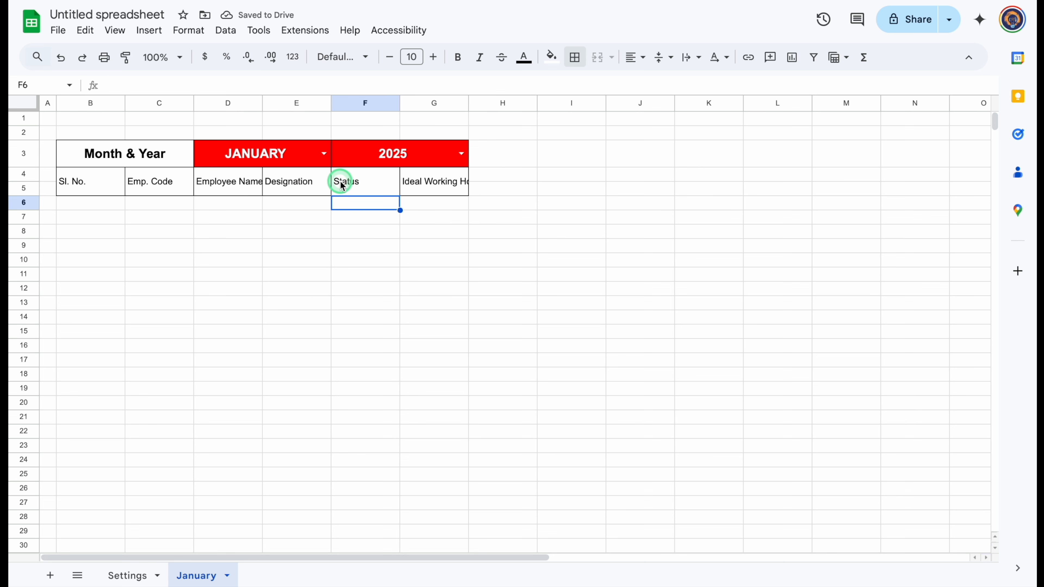
Wrap the text of the Ideal Working Hours header in G4:G5.
{"action": "left_click", "coordinate": [436, 190]}
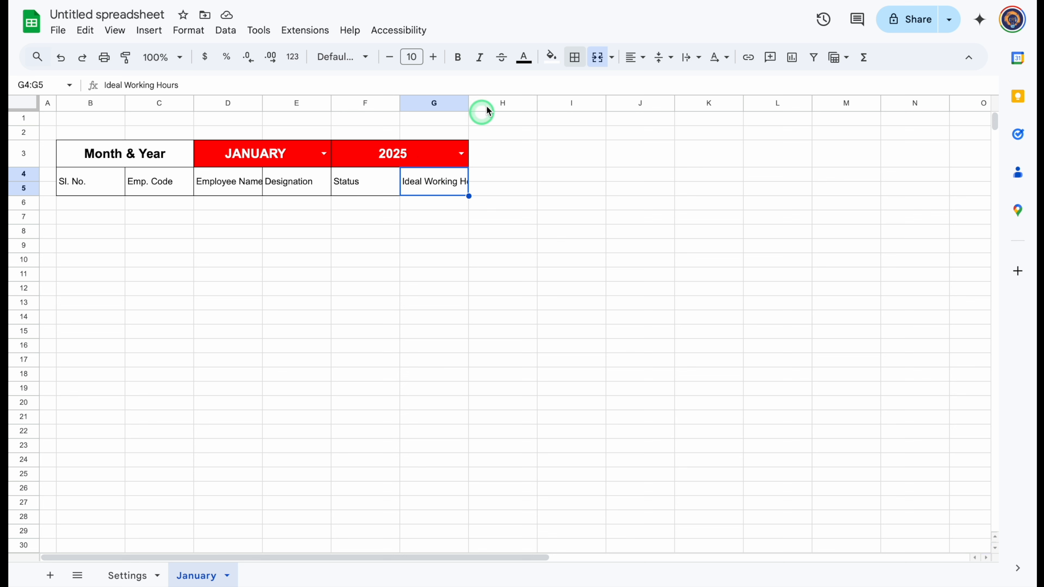
{"action": "left_click", "coordinate": [691, 61]}
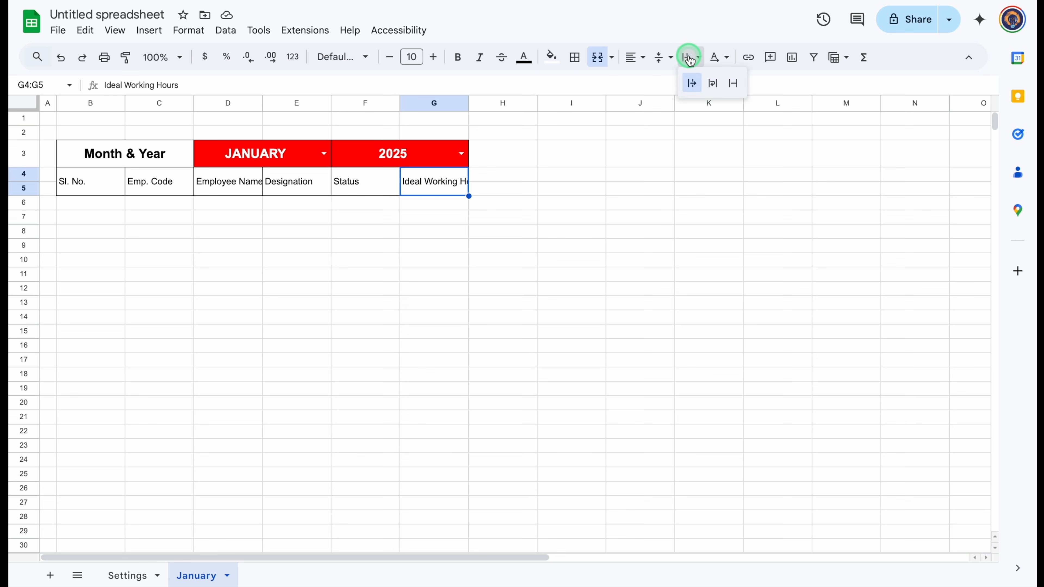
{"action": "left_click", "coordinate": [713, 81]}
Center rows 4 and 5 horizontally and widen column D slightly to fit the Employee Name header.
{"action": "left_click_drag", "start_coordinate": [28, 177], "coordinate": [25, 188]}
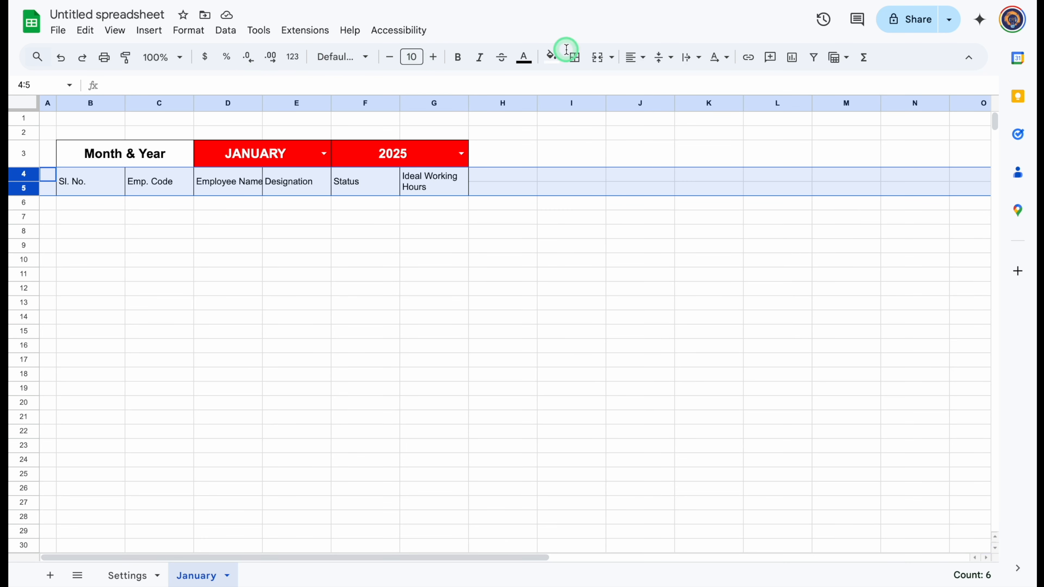
{"action": "left_click", "coordinate": [636, 58]}
{"action": "left_click", "coordinate": [658, 82]}
{"action": "left_click", "coordinate": [365, 231]}
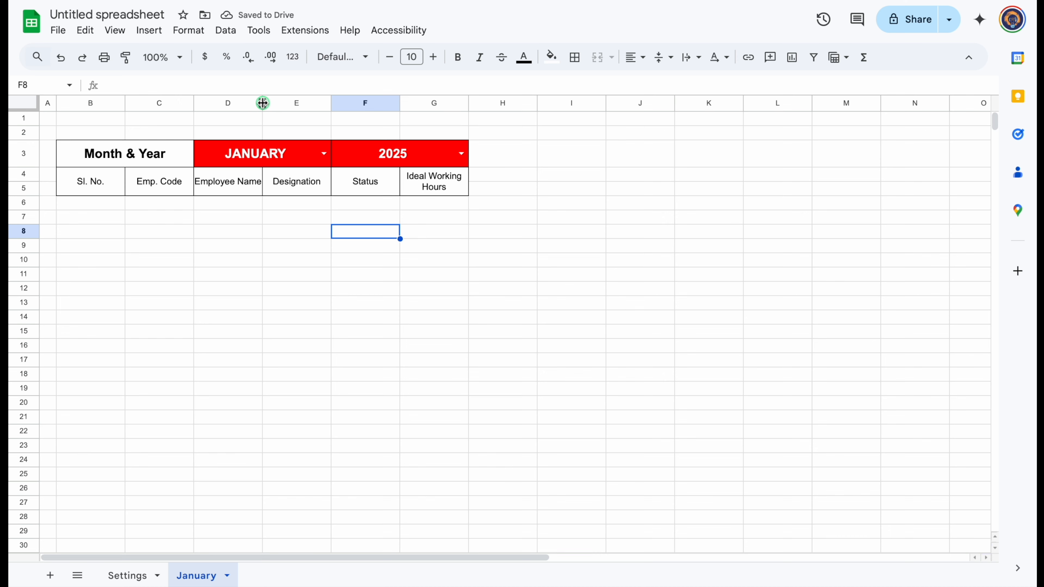
{"action": "left_click_drag", "start_coordinate": [263, 103], "coordinate": [274, 102]}
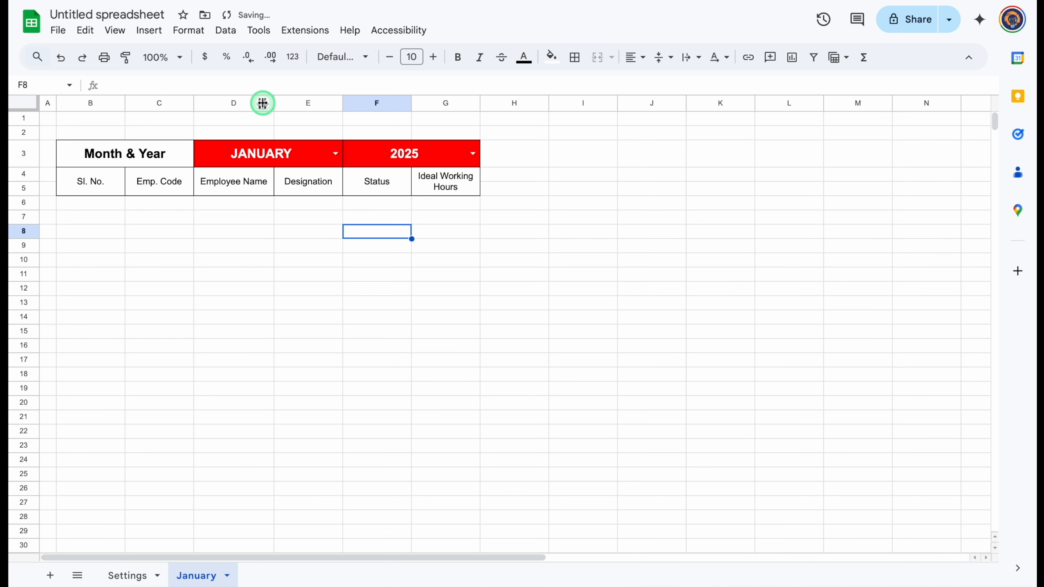
Center the whole Sl. No. column B horizontally.
{"action": "left_click", "coordinate": [88, 108]}
{"action": "left_click", "coordinate": [649, 61]}
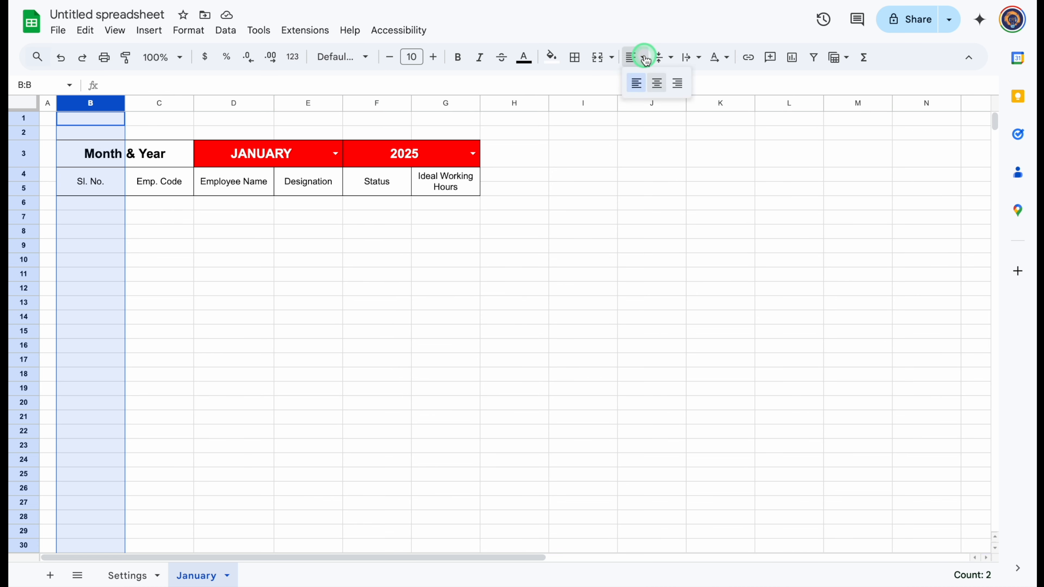
{"action": "left_click", "coordinate": [658, 81]}
Enter 1 and 2 in B6 and B7 and continue the serial numbers down to 15 in B20.
{"action": "left_click", "coordinate": [107, 205]}
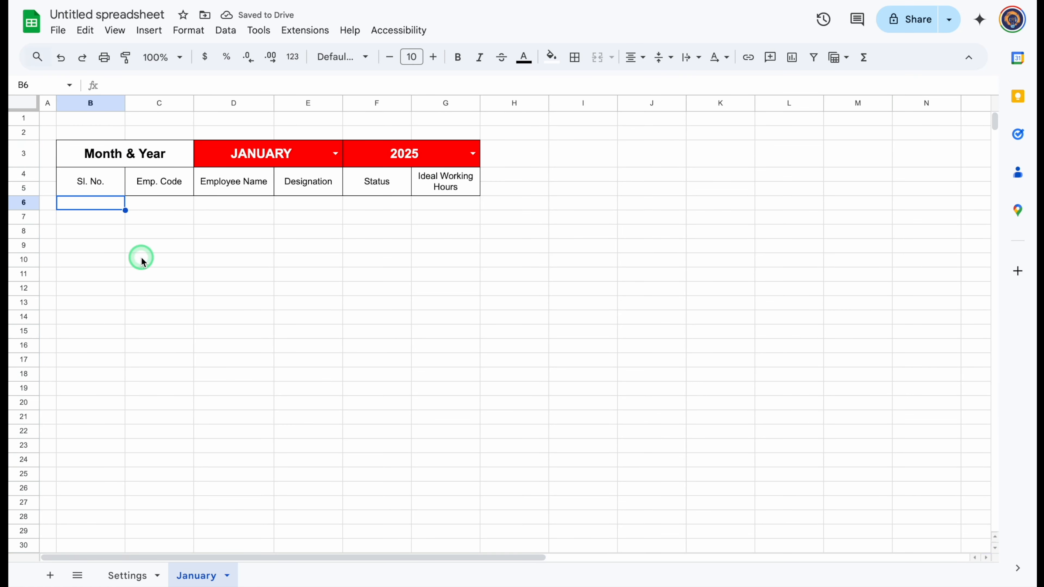
{"action": "type", "text": "1"}
{"action": "key", "text": "Return"}
{"action": "type", "text": "2"}
{"action": "left_click", "coordinate": [112, 208]}
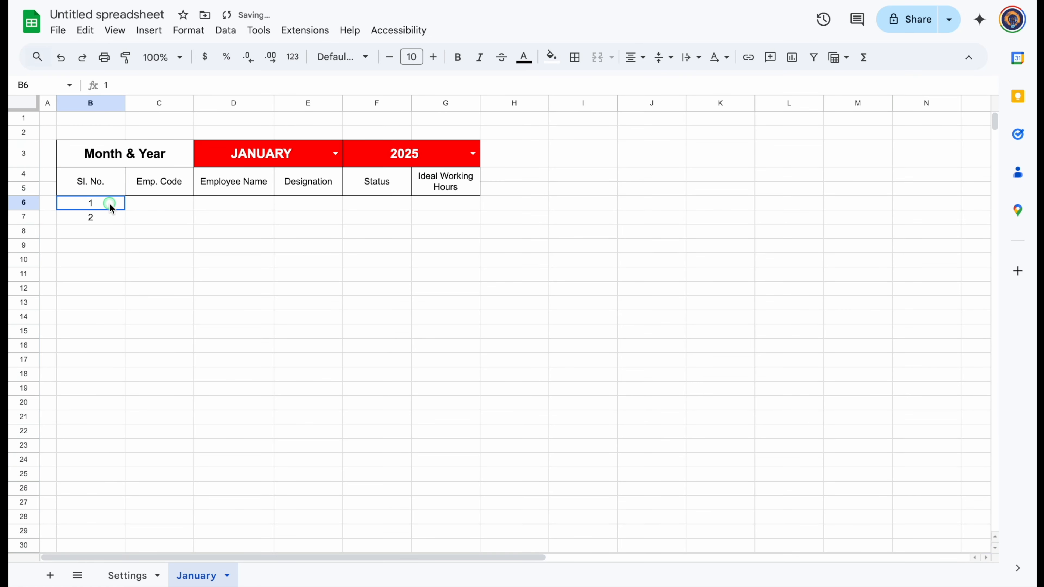
{"action": "left_click_drag", "start_coordinate": [112, 207], "coordinate": [126, 405]}
Delete the serial numbers 11 to 15 from B16:B20 and select the first Emp. Code cell, C6.
{"action": "left_click_drag", "start_coordinate": [107, 347], "coordinate": [113, 408]}
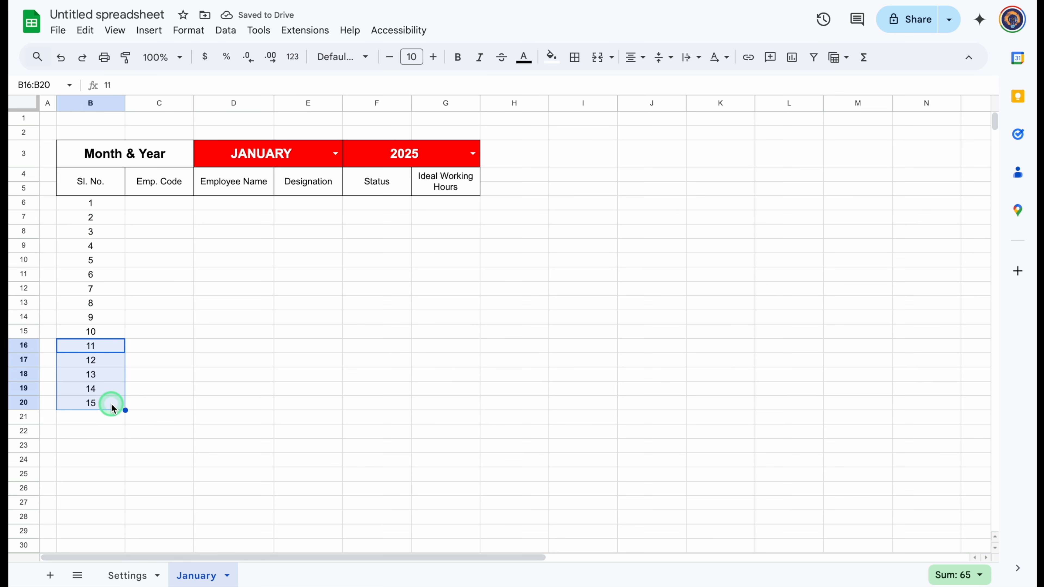
{"action": "key", "text": "Delete"}
{"action": "left_click", "coordinate": [160, 317]}
{"action": "left_click", "coordinate": [166, 206]}
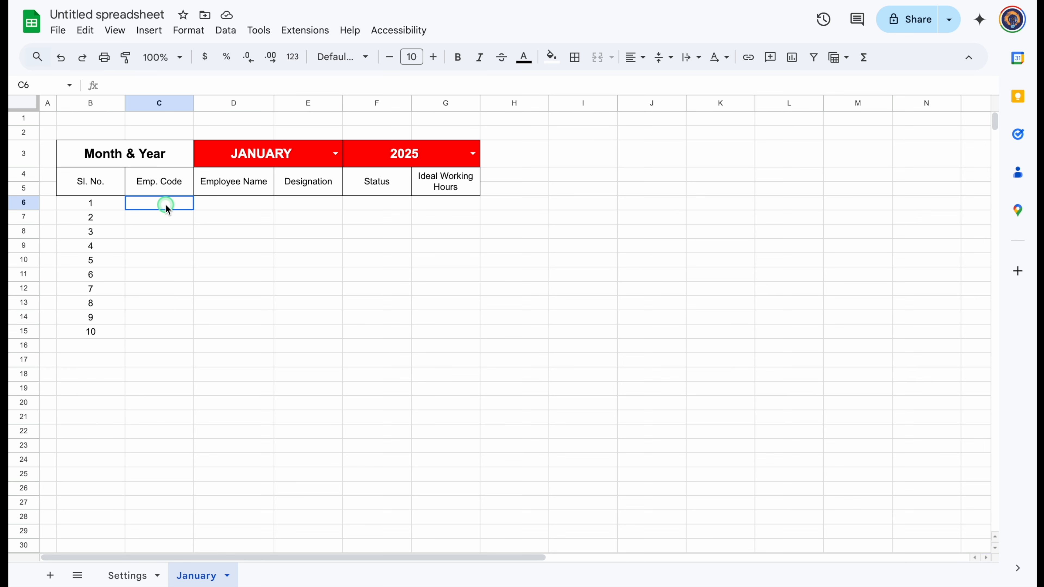
Link C6 to the first employee code with =Settings!B3 and fill the formula down to C15.
{"action": "key", "text": "Return"}
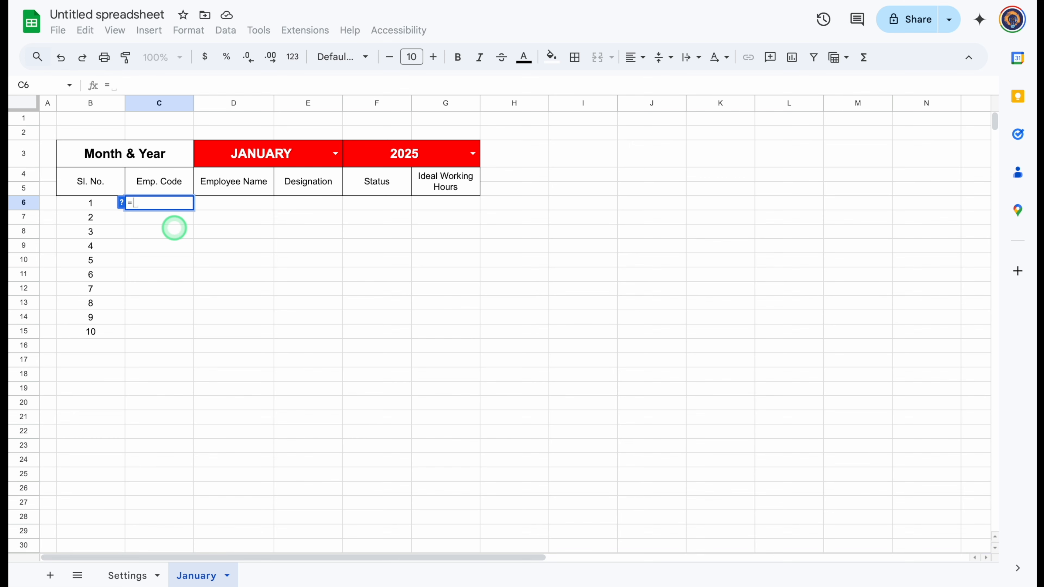
{"action": "left_click", "coordinate": [132, 577]}
{"action": "left_click_drag", "start_coordinate": [366, 559], "coordinate": [191, 560]}
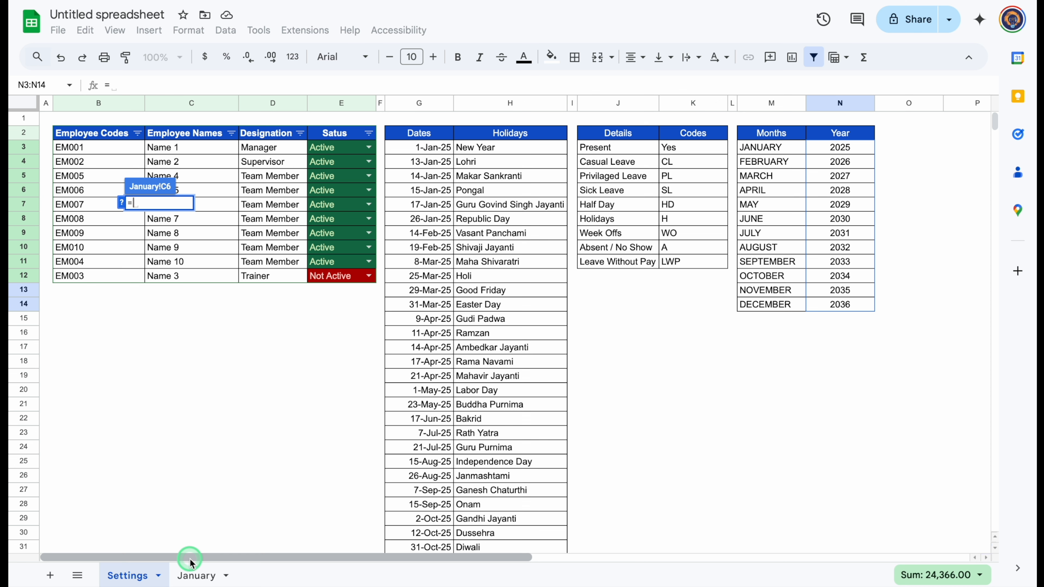
{"action": "left_click", "coordinate": [100, 147]}
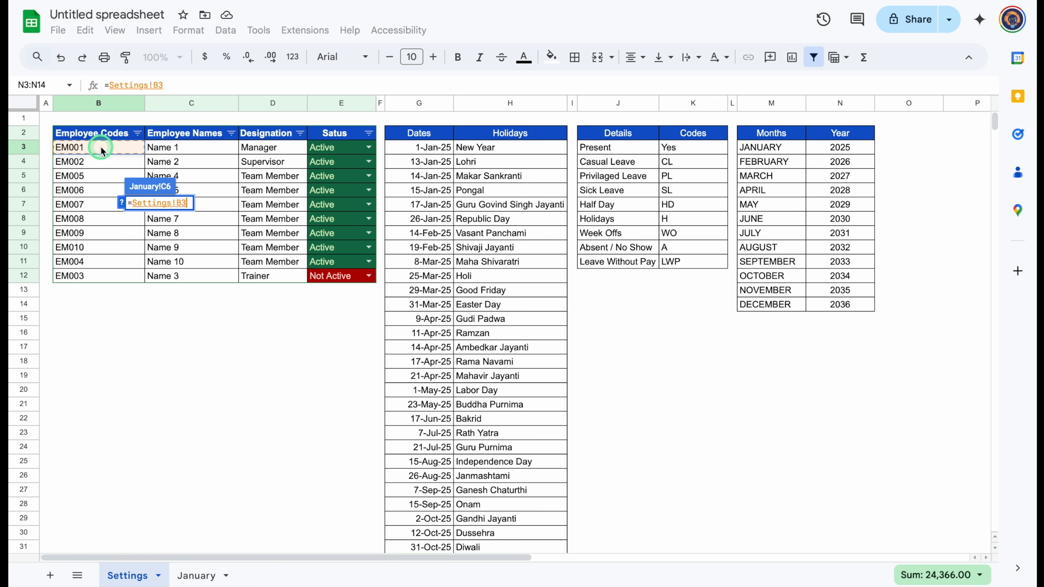
{"action": "key", "text": "Return"}
{"action": "left_click_drag", "start_coordinate": [194, 210], "coordinate": [194, 329]}
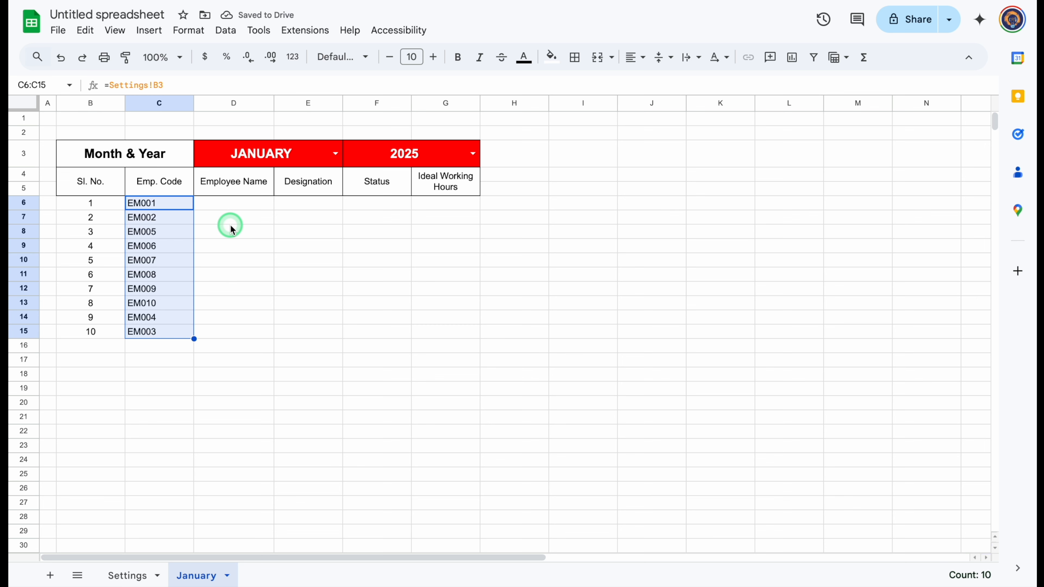
Enter =VLOOKUP(C6,Settings!$B:$E,2,0) in D6 to look up the employee name from the Settings sheet.
{"action": "left_click", "coordinate": [236, 210]}
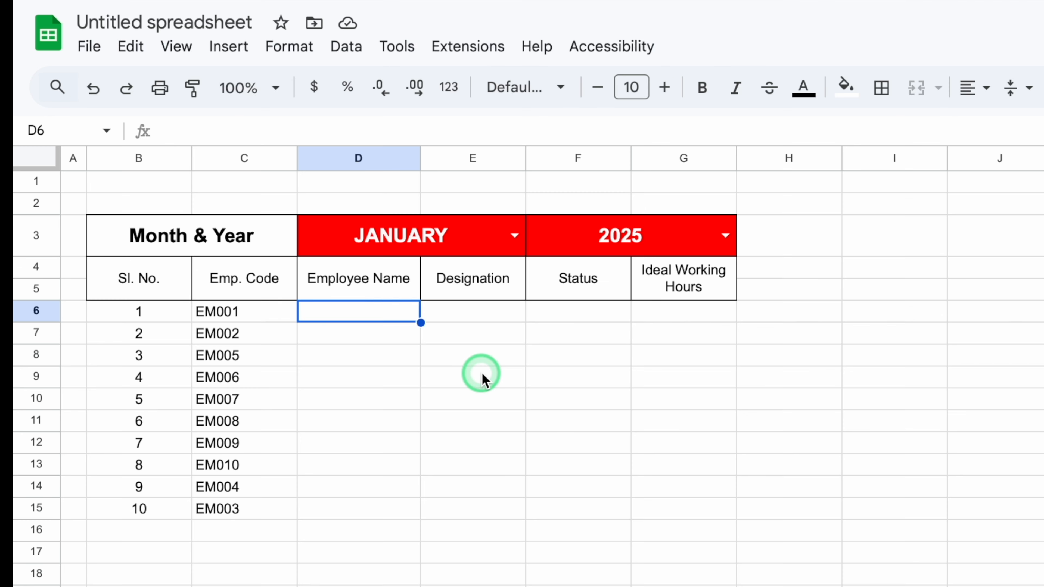
{"action": "type", "text": "="}
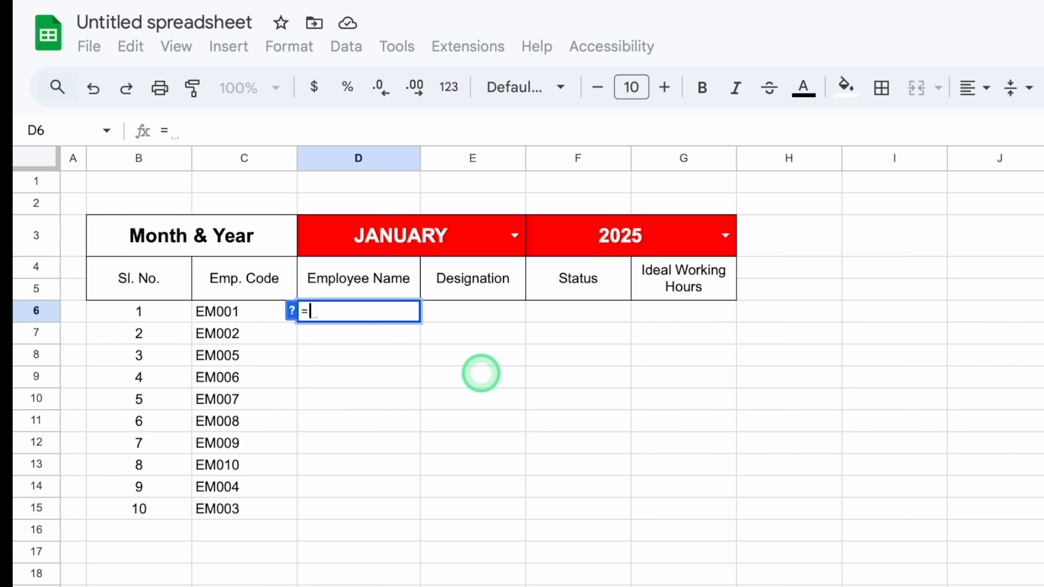
{"action": "type", "text": "VLO"}
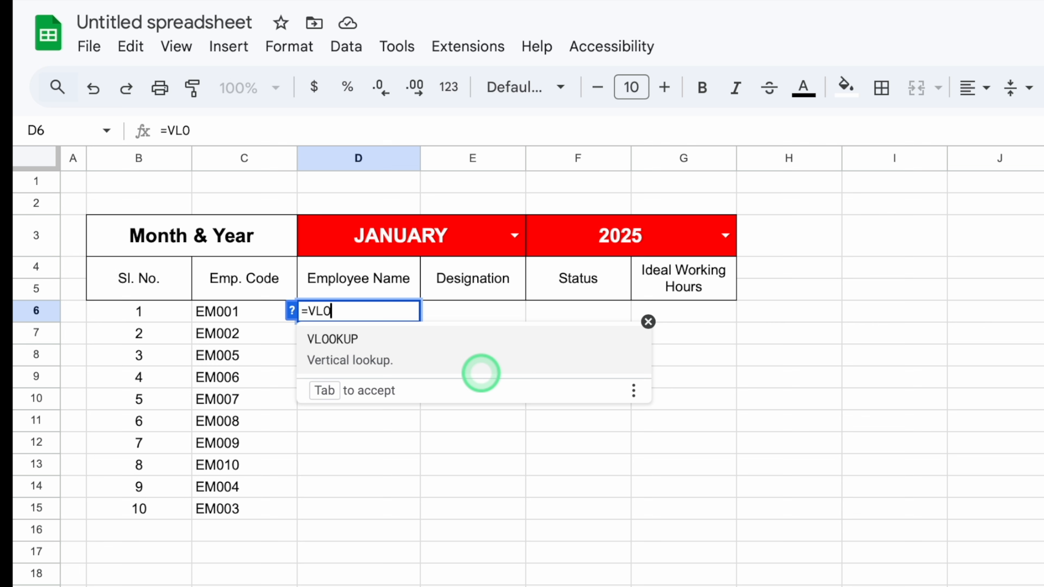
{"action": "left_click", "coordinate": [348, 336]}
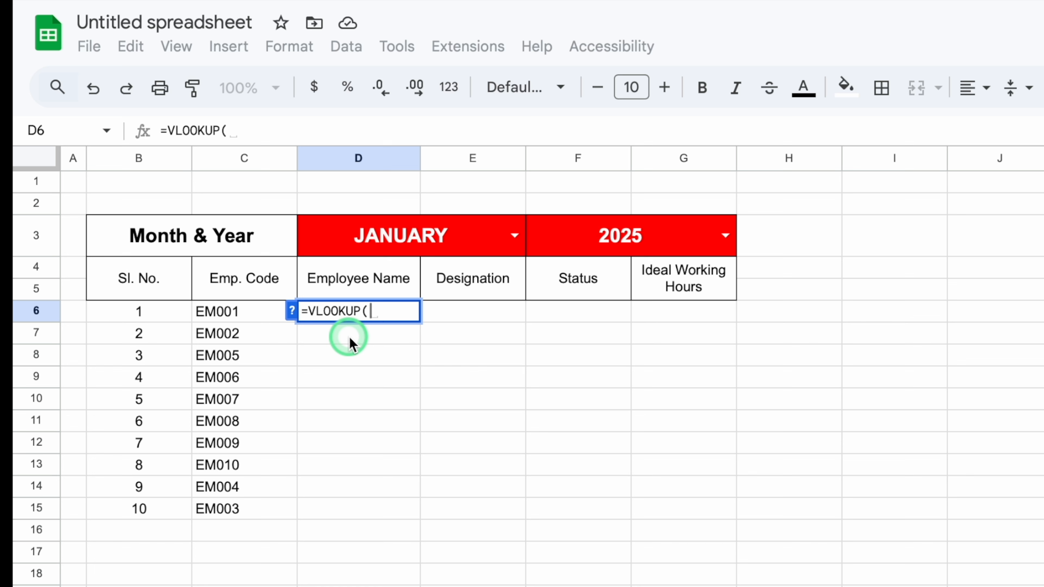
{"action": "left_click", "coordinate": [254, 313]}
{"action": "type", "text": ","}
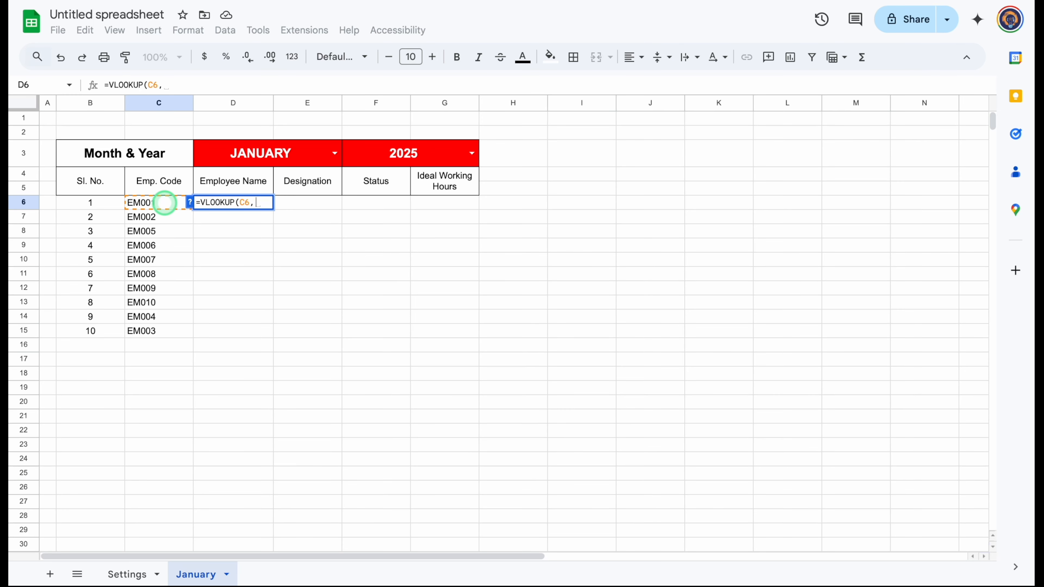
{"action": "left_click", "coordinate": [124, 575]}
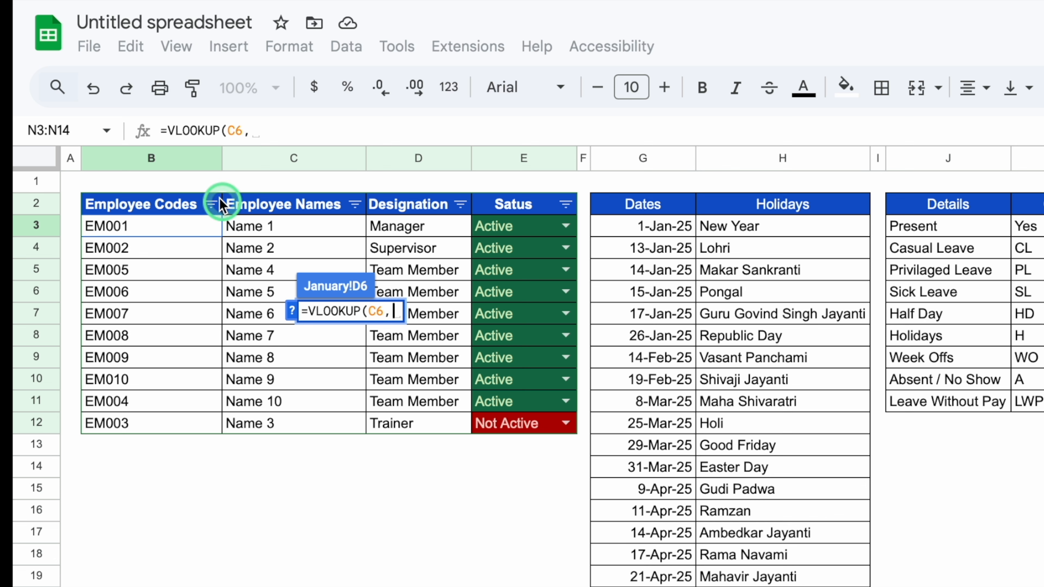
{"action": "left_click_drag", "start_coordinate": [156, 163], "coordinate": [484, 180]}
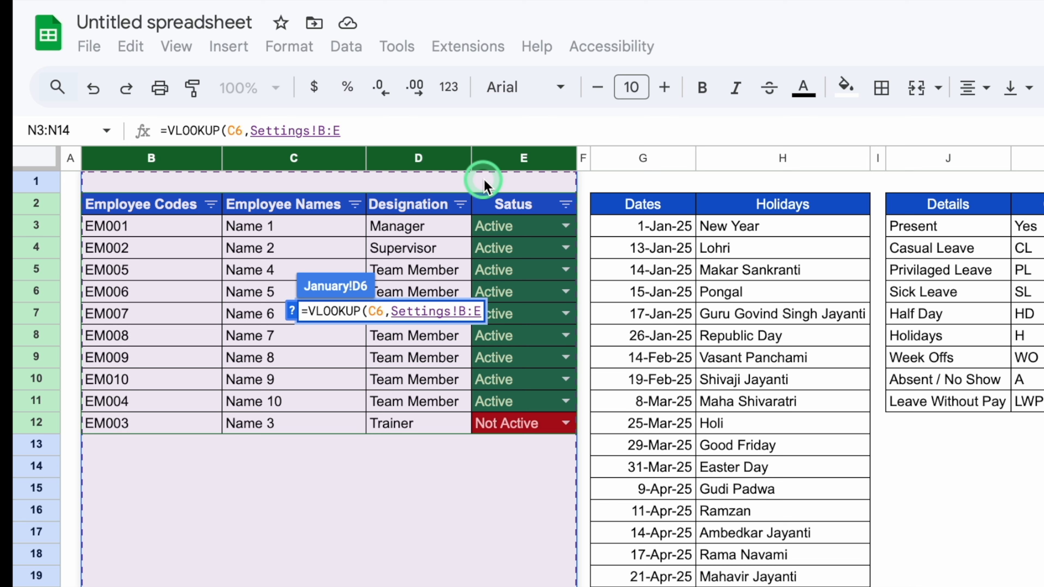
{"action": "key", "text": "F4"}
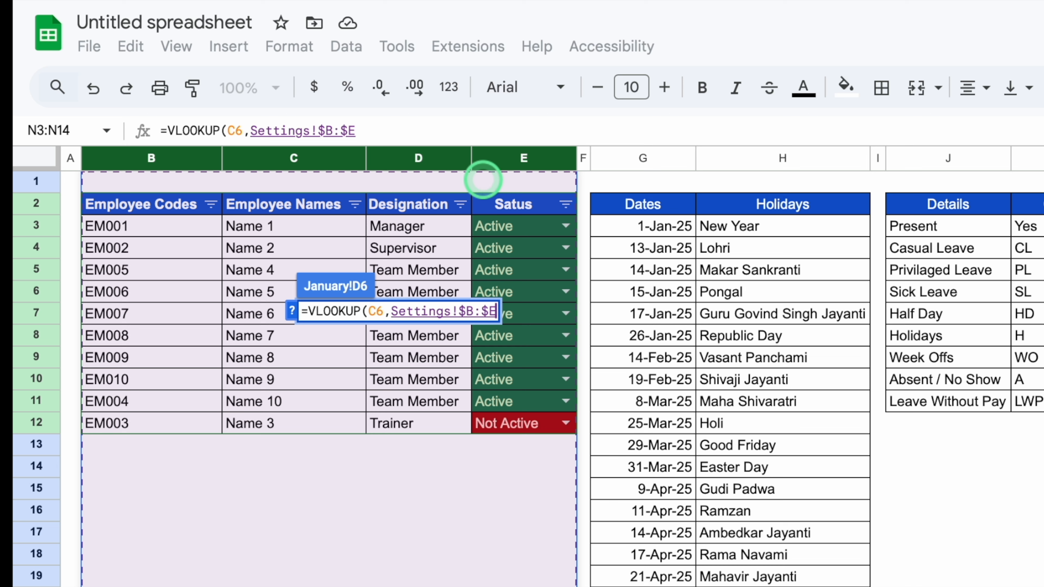
{"action": "type", "text": ","}
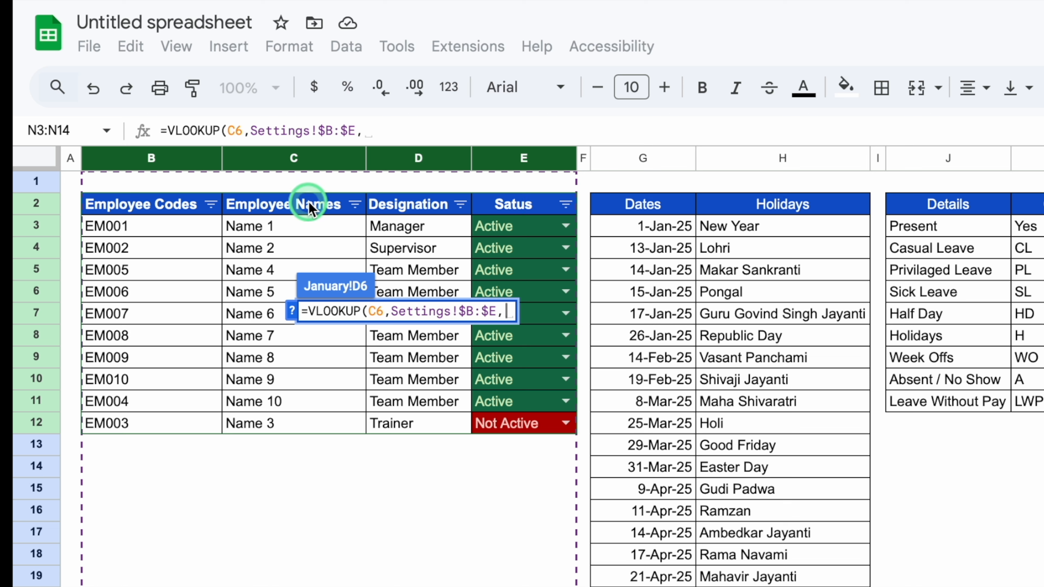
{"action": "type", "text": "2,"}
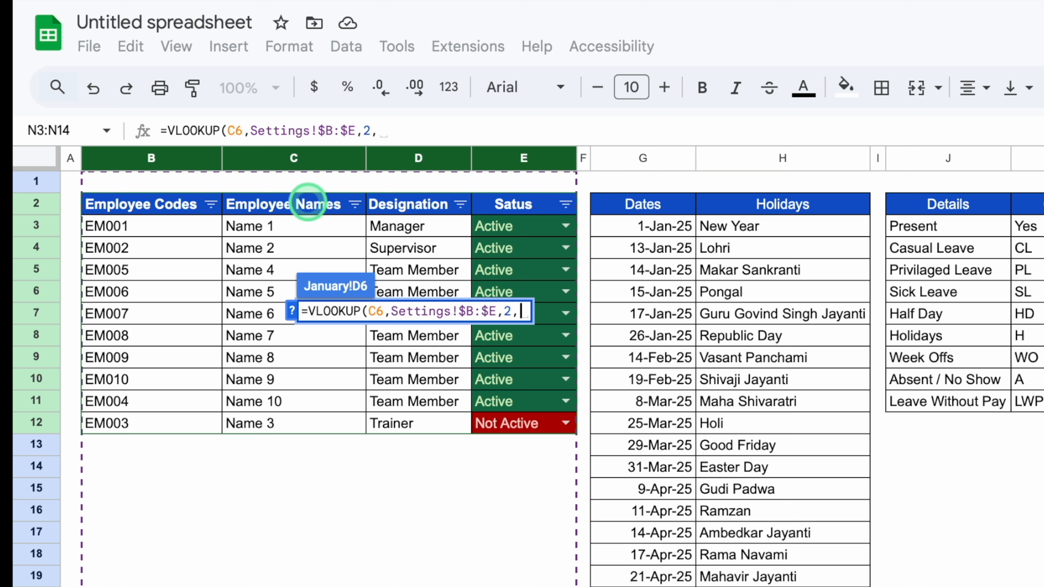
{"action": "type", "text": "0"}
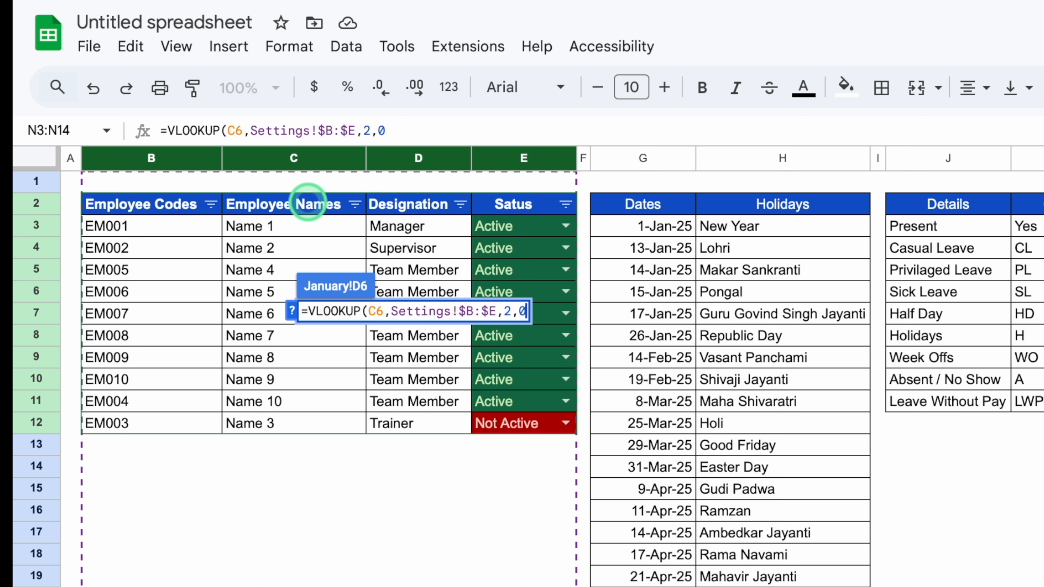
{"action": "type", "text": ")"}
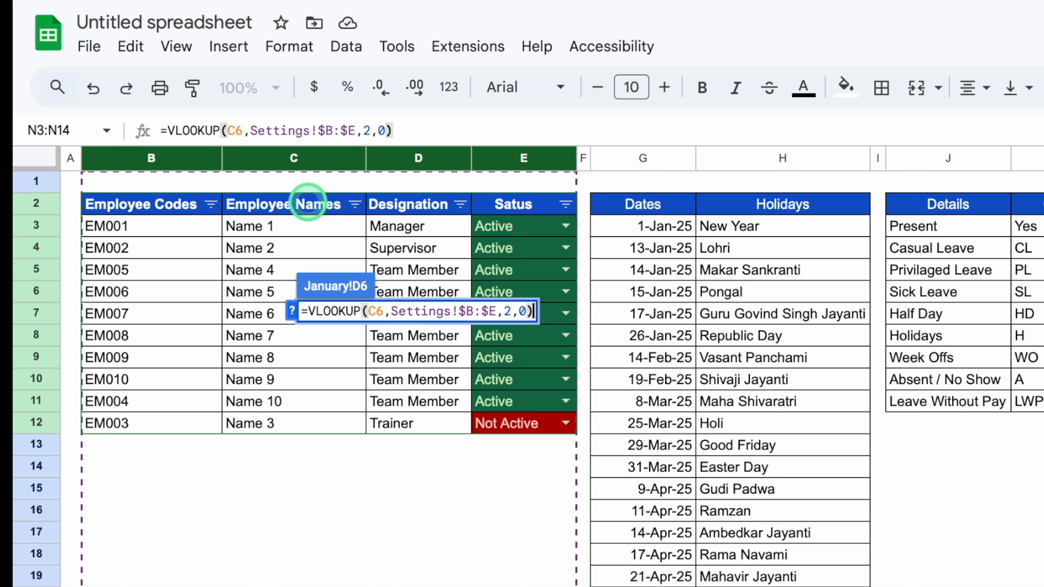
{"action": "key", "text": "Return"}
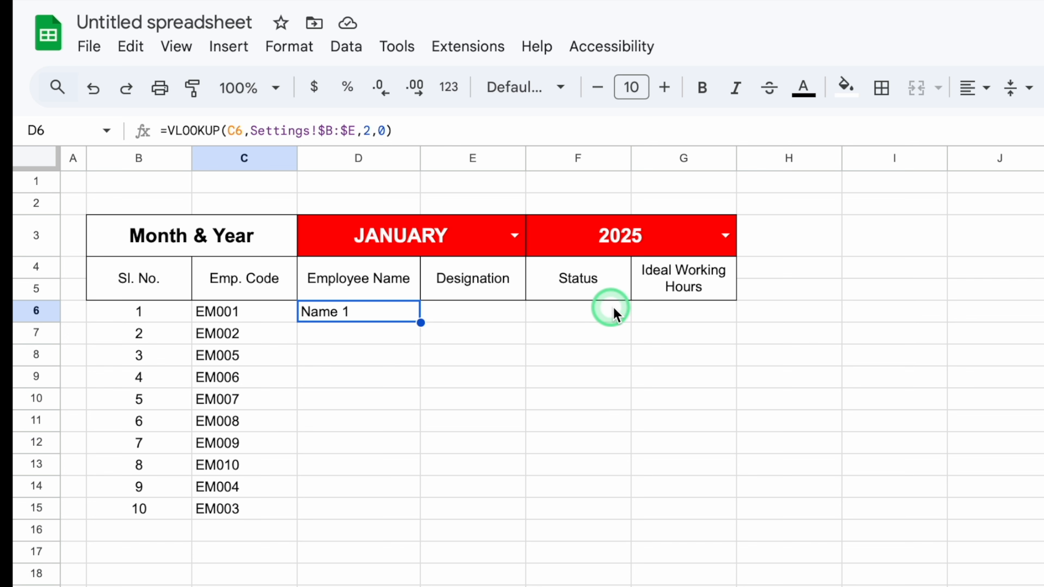
Lock the lookup column as $C6 and wrap the D6 formula in IFERROR, giving =IFERROR(VLOOKUP($C6,Settings!$B:$E,2,0),"").
{"action": "double_click", "coordinate": [371, 317]}
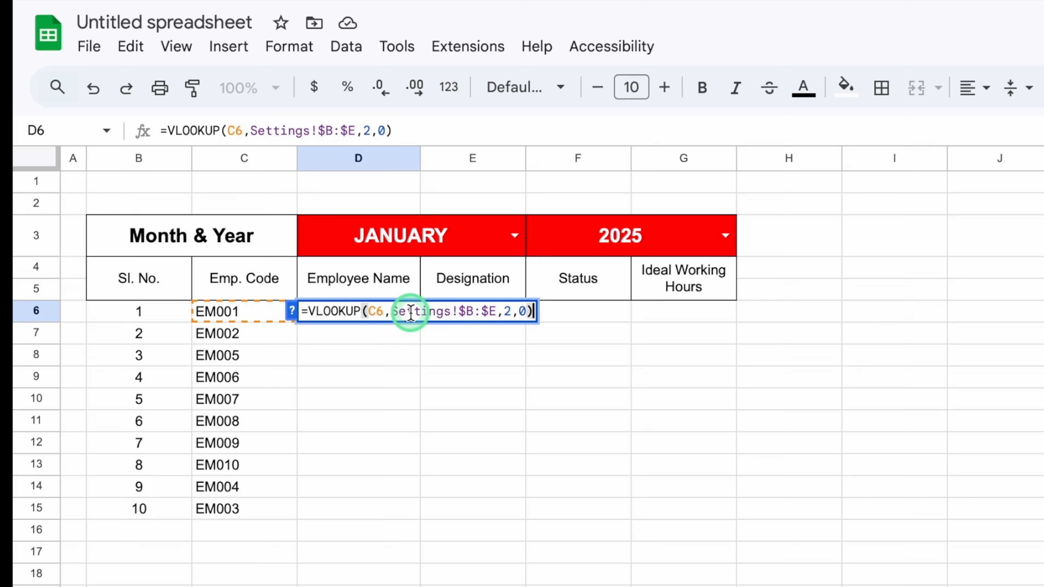
{"action": "left_click", "coordinate": [369, 311]}
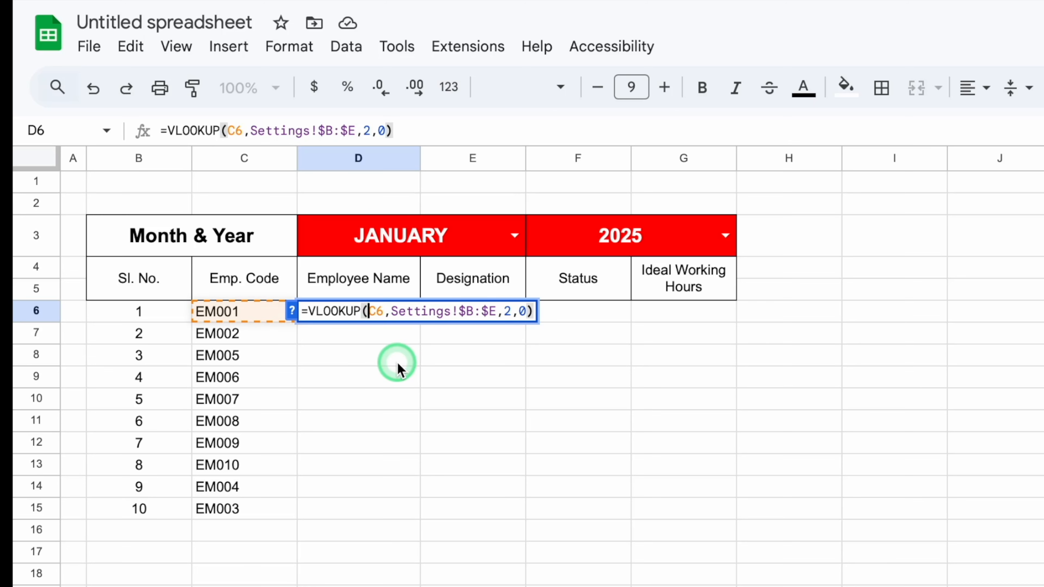
{"action": "type", "text": "$"}
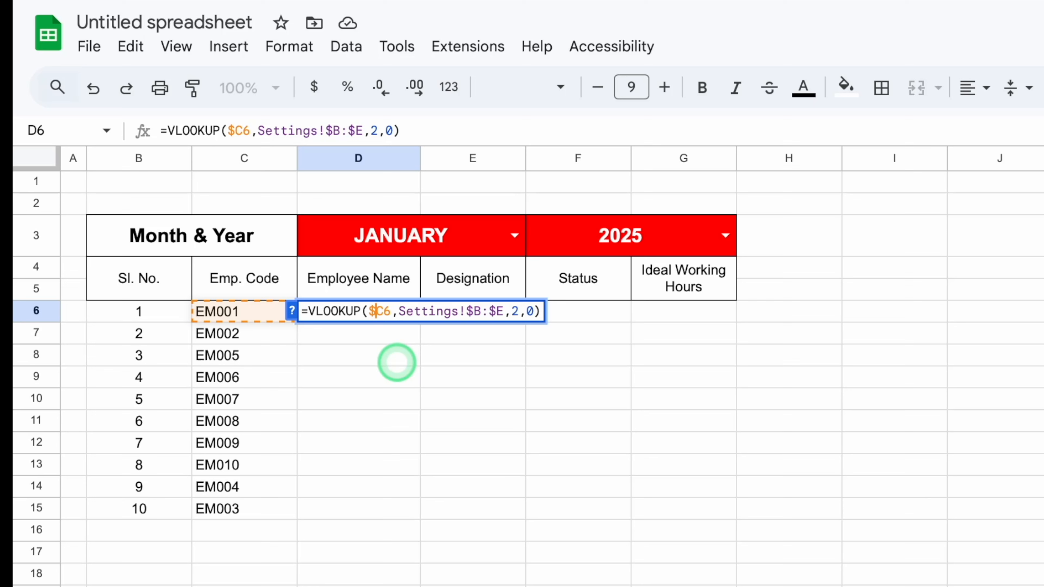
{"action": "left_click", "coordinate": [309, 313]}
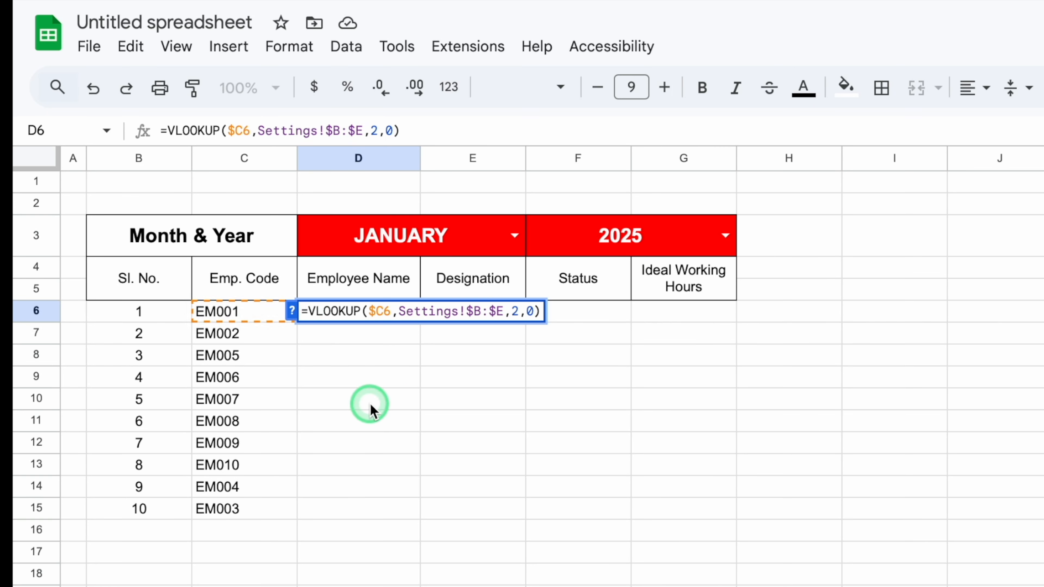
{"action": "type", "text": "IFERROR"}
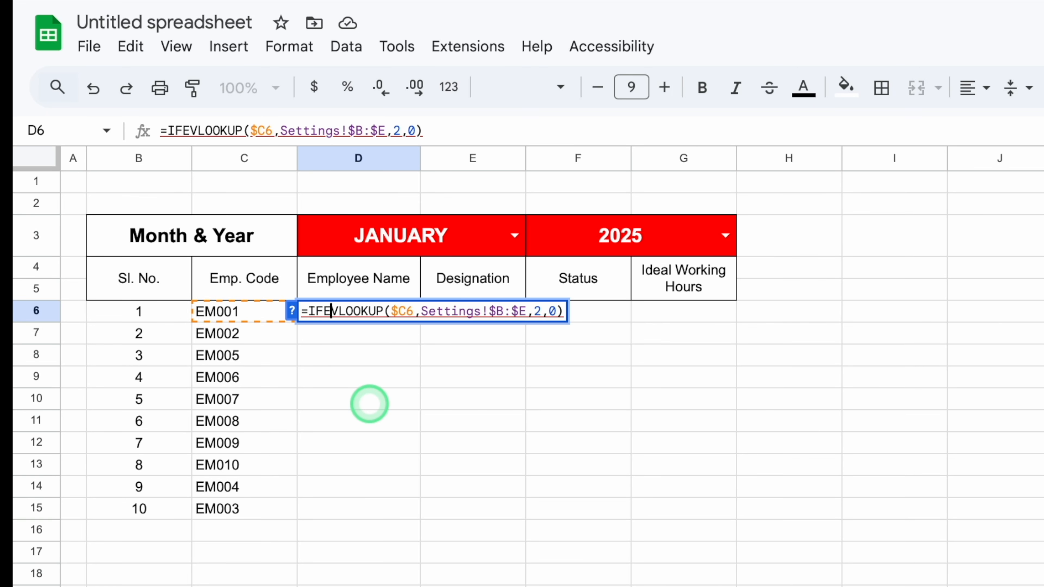
{"action": "type", "text": "("}
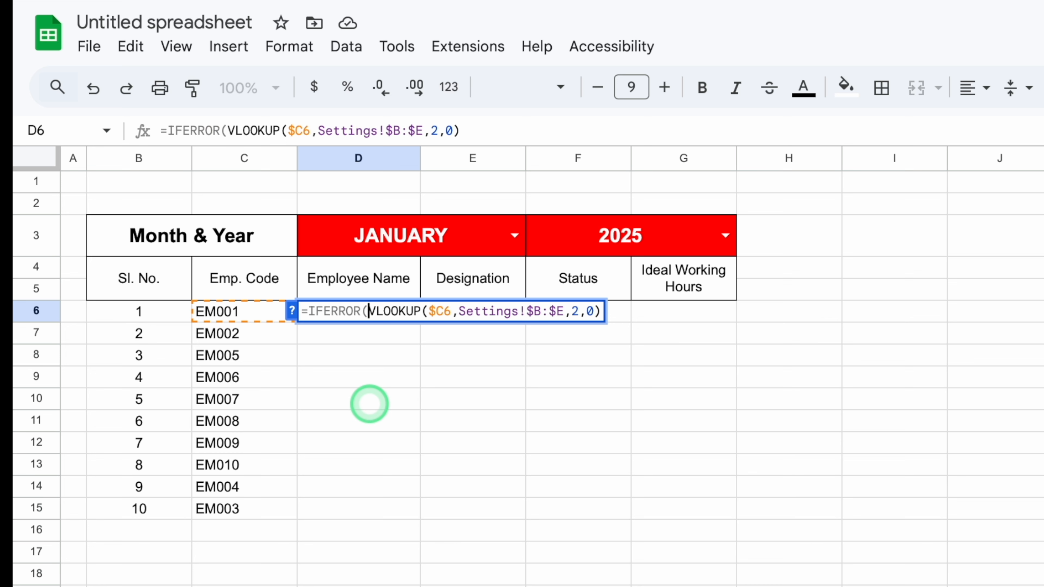
{"action": "left_click", "coordinate": [601, 311]}
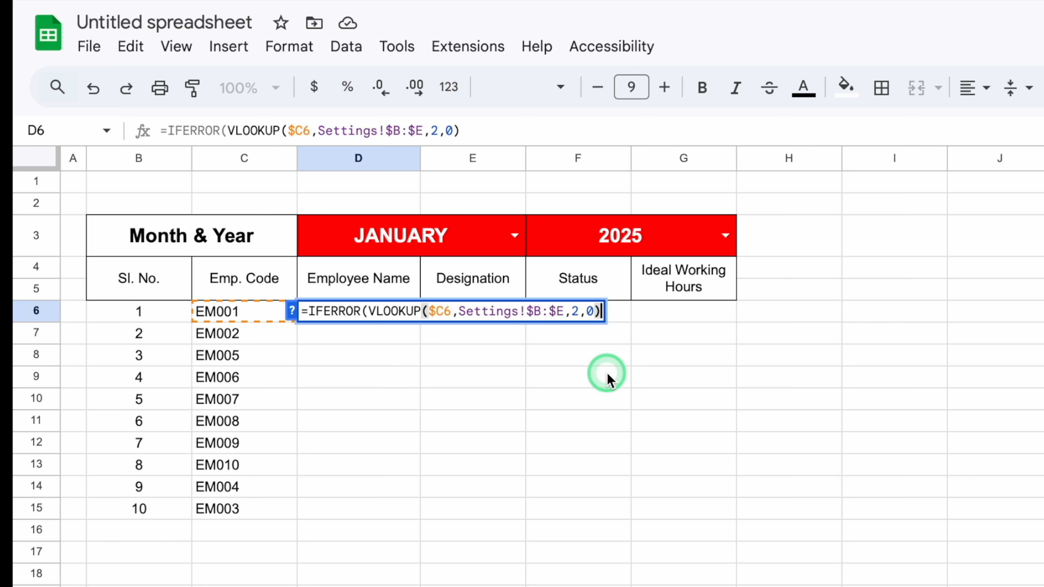
{"action": "type", "text": ",\"\""}
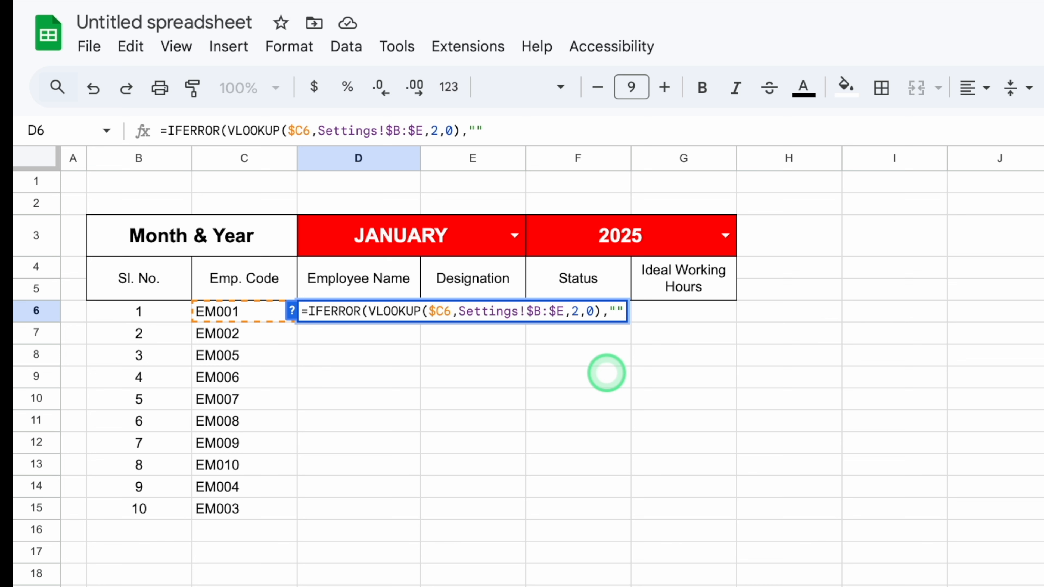
{"action": "type", "text": ")"}
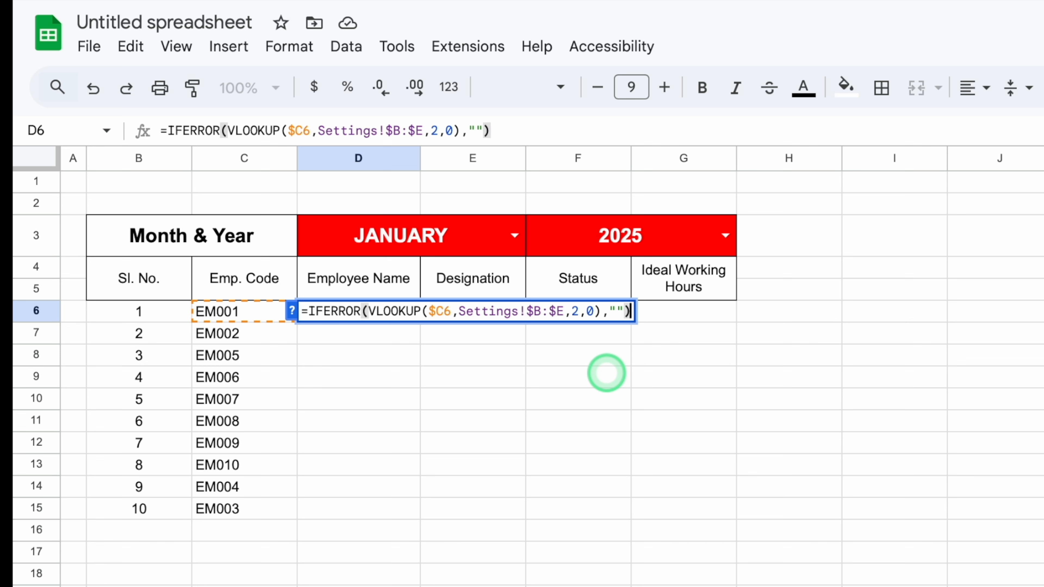
{"action": "key", "text": "Return"}
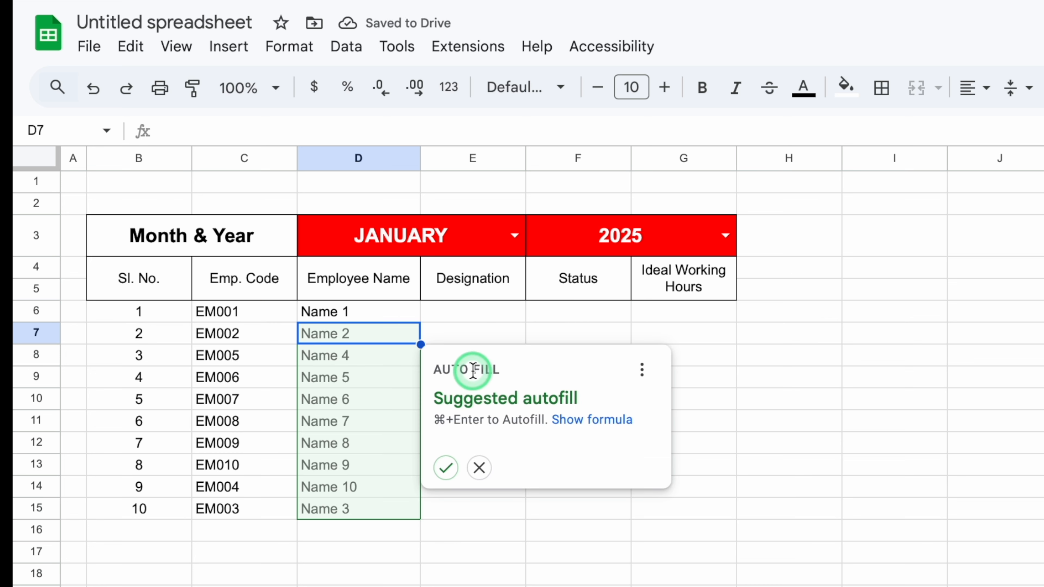
Fill the Employee Name formula down to D15 and copy D6:D15 across to column G.
{"action": "left_click", "coordinate": [446, 468]}
{"action": "left_click_drag", "start_coordinate": [357, 311], "coordinate": [358, 508]}
{"action": "left_click_drag", "start_coordinate": [421, 520], "coordinate": [673, 518]}
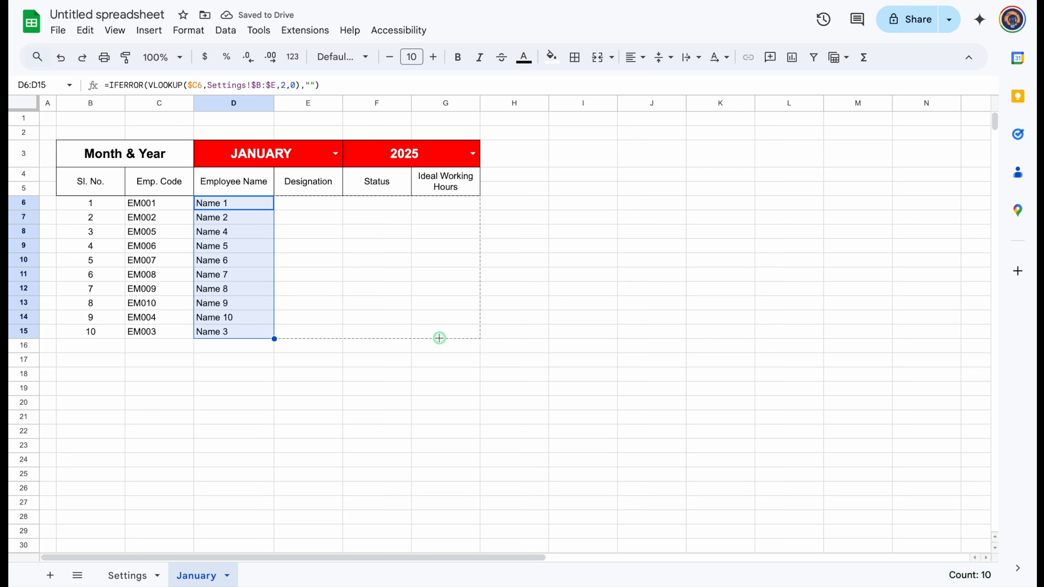
{"action": "left_click_drag", "start_coordinate": [672, 518], "coordinate": [673, 517]}
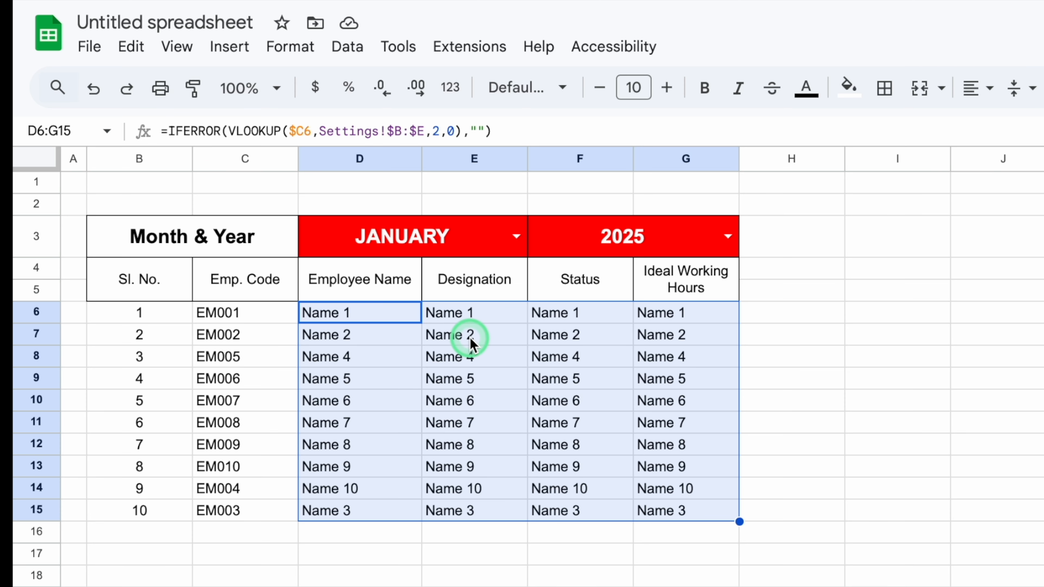
Set the VLOOKUP column index in the first Designation cell, E6, to 3 and reselect the cell.
{"action": "left_click", "coordinate": [464, 317]}
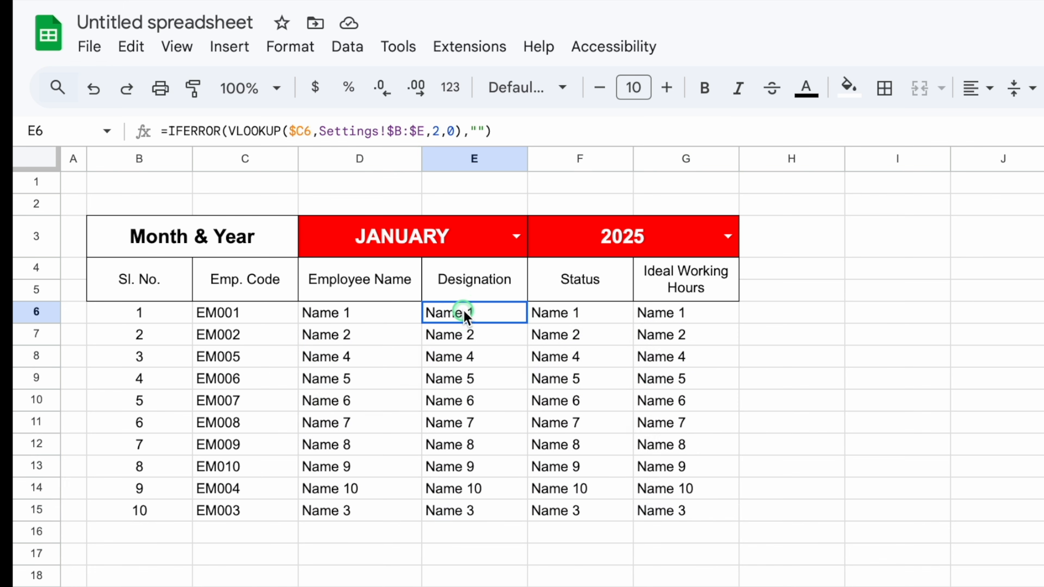
{"action": "double_click", "coordinate": [492, 317]}
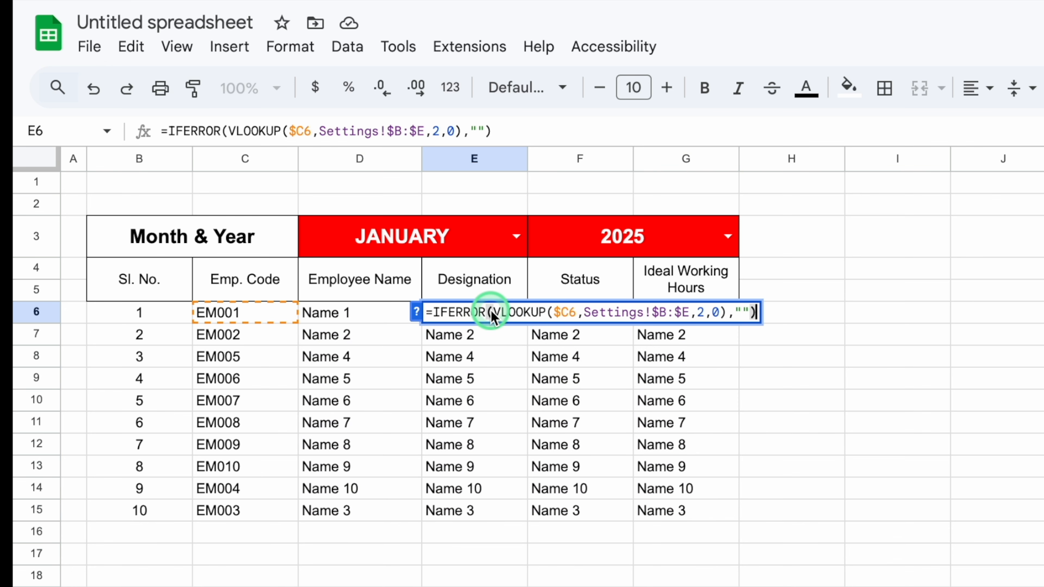
{"action": "left_click", "coordinate": [702, 312]}
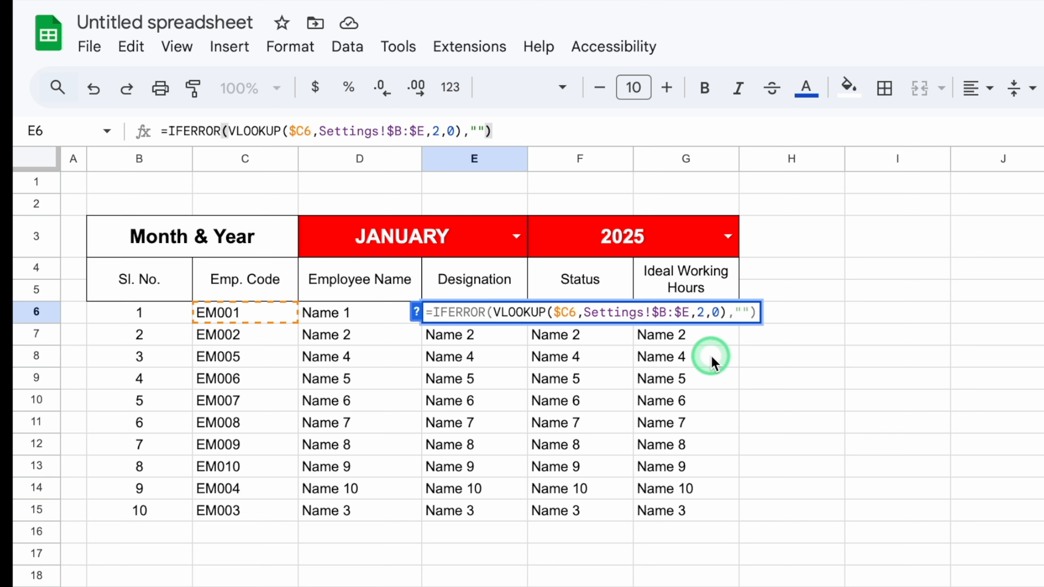
{"action": "key", "text": "BackSpace"}
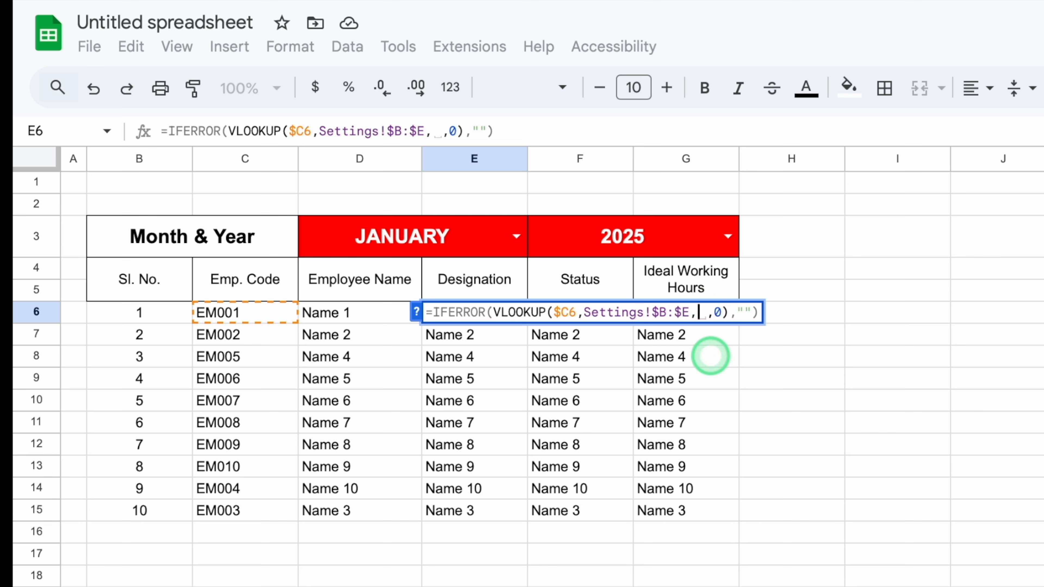
{"action": "type", "text": "3"}
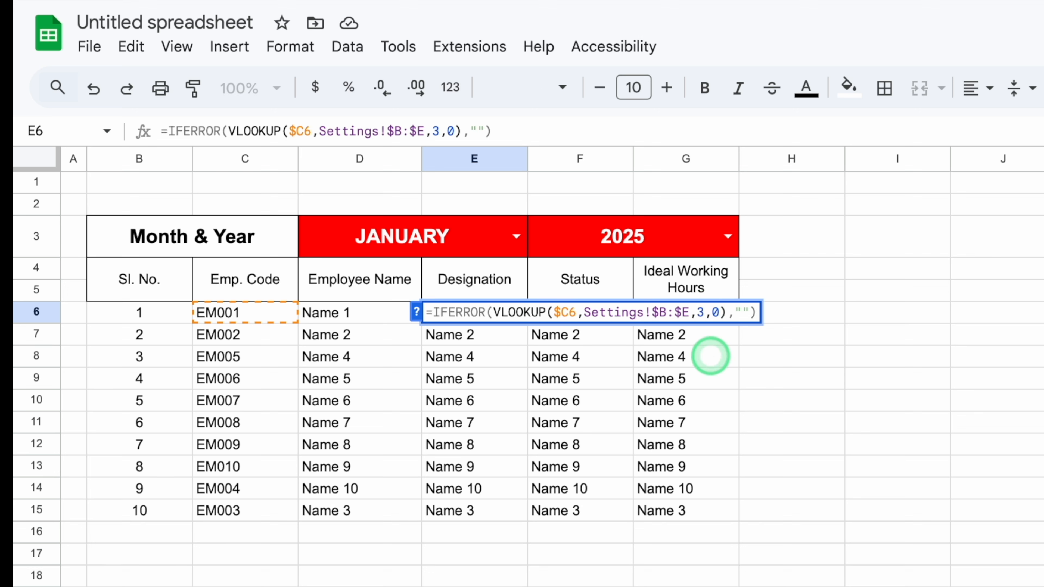
{"action": "key", "text": "Return"}
{"action": "left_click", "coordinate": [525, 319]}
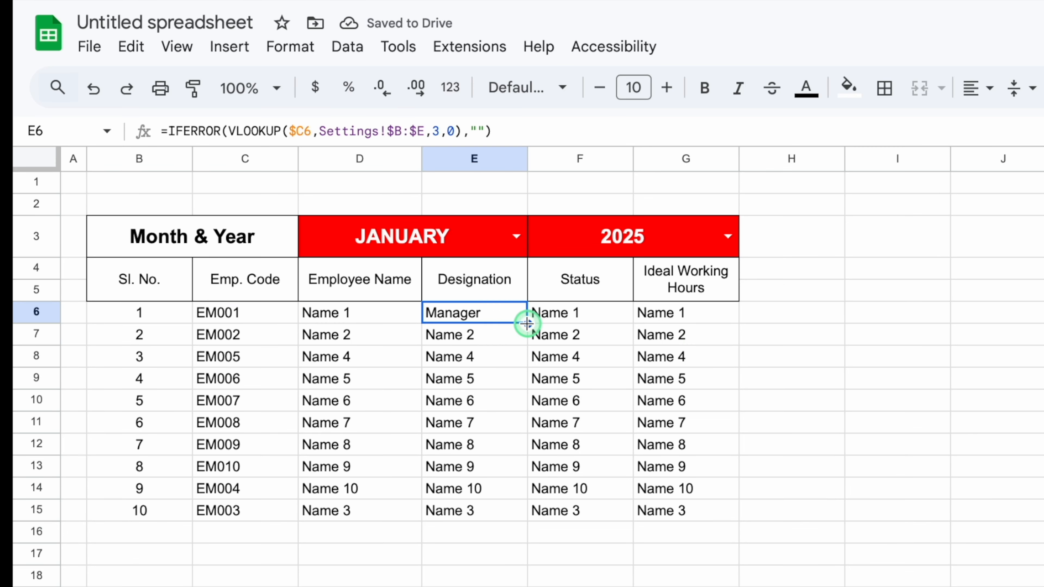
Fill the Designation formula down to E15, and set the VLOOKUP column index in F6 to 4 and fill it down to F15.
{"action": "left_click_drag", "start_coordinate": [528, 324], "coordinate": [532, 517]}
{"action": "left_click", "coordinate": [598, 318]}
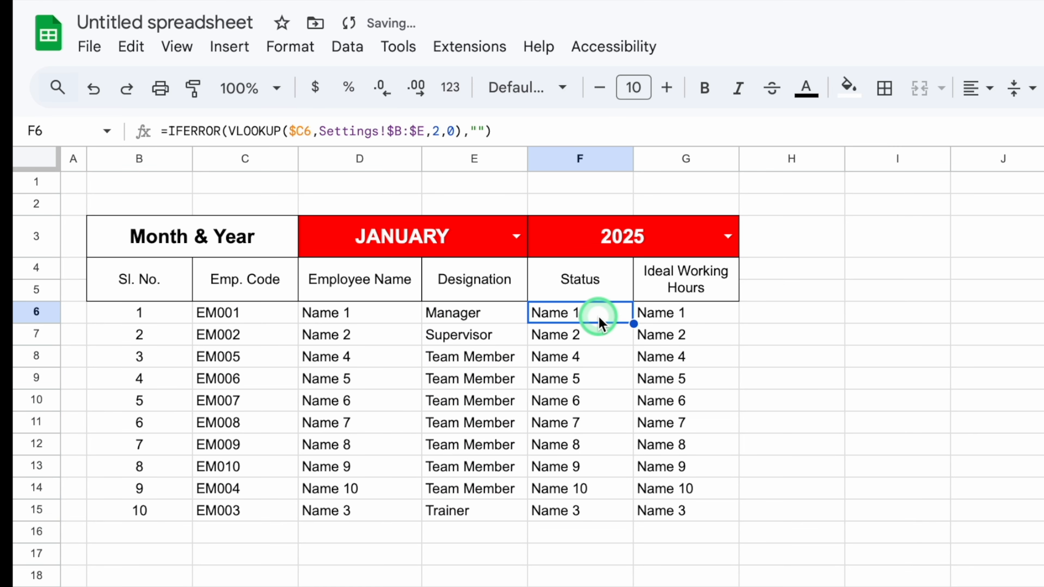
{"action": "double_click", "coordinate": [598, 318]}
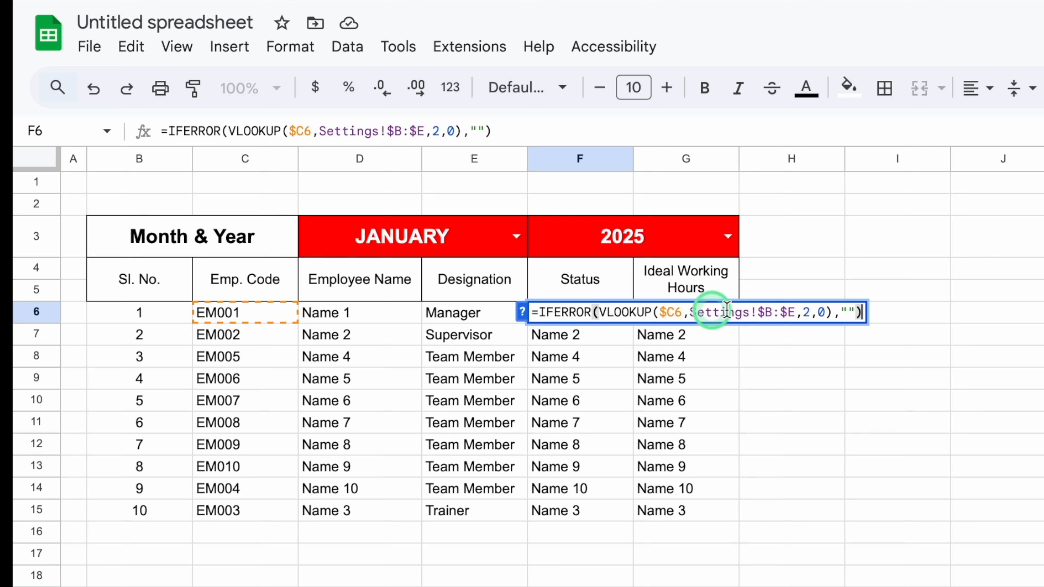
{"action": "double_click", "coordinate": [806, 313]}
{"action": "key", "text": "BackSpace"}
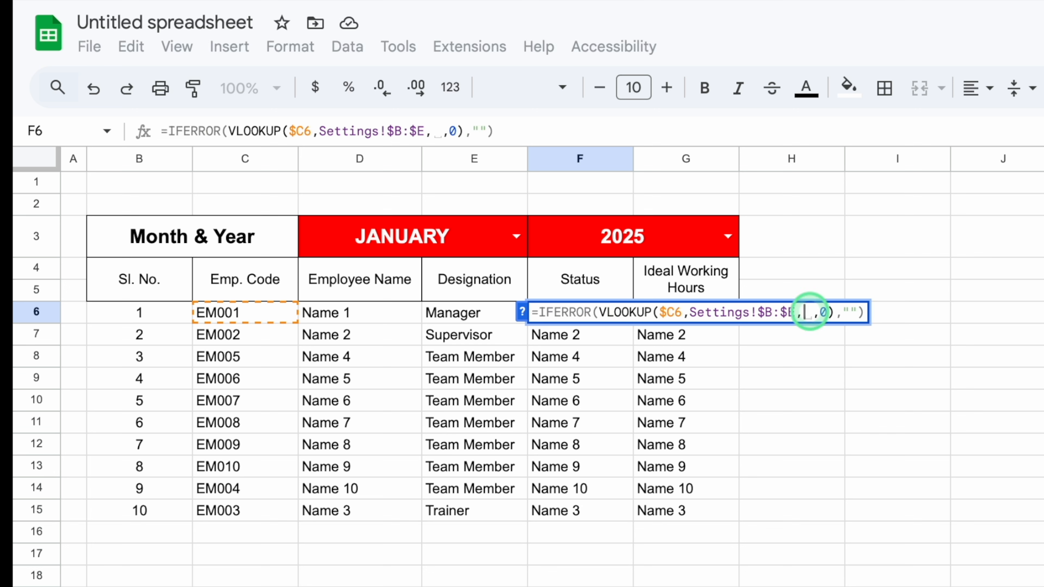
{"action": "type", "text": "4"}
{"action": "key", "text": "Return"}
{"action": "left_click", "coordinate": [629, 320]}
{"action": "left_click_drag", "start_coordinate": [634, 325], "coordinate": [634, 510]}
Clear the copied formulas from G6:G15 and enter 9 as the first Ideal Working Hours value in G6.
{"action": "left_click", "coordinate": [724, 320]}
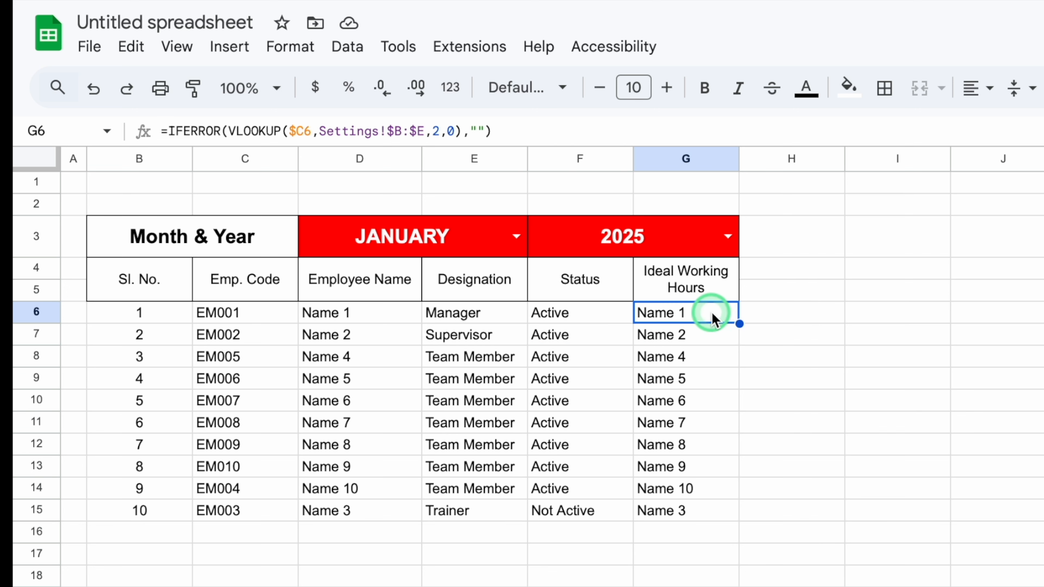
{"action": "left_click_drag", "start_coordinate": [712, 320], "coordinate": [714, 508]}
{"action": "key", "text": "Delete"}
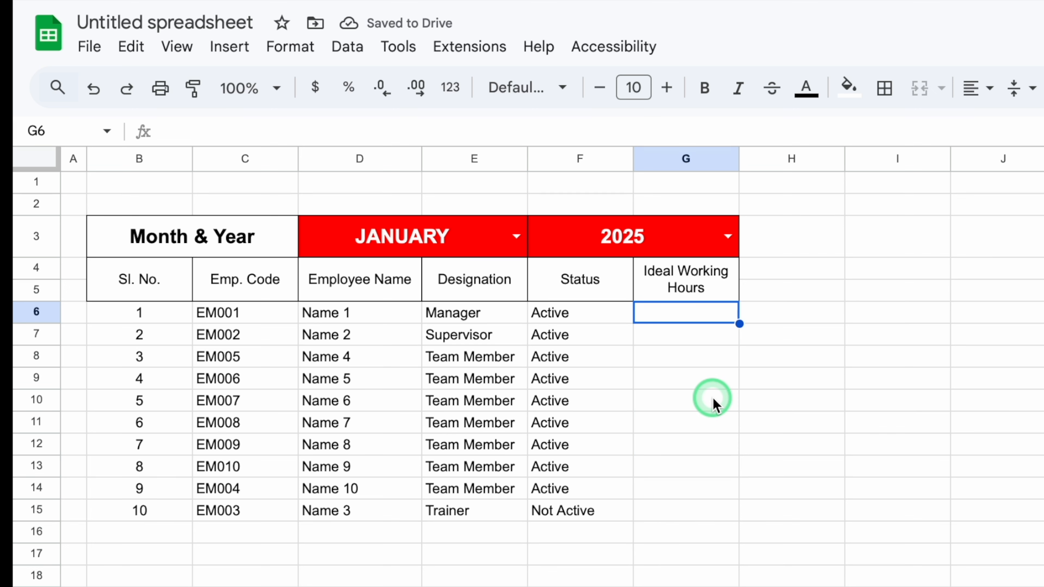
{"action": "type", "text": "9"}
{"action": "key", "text": "Return"}
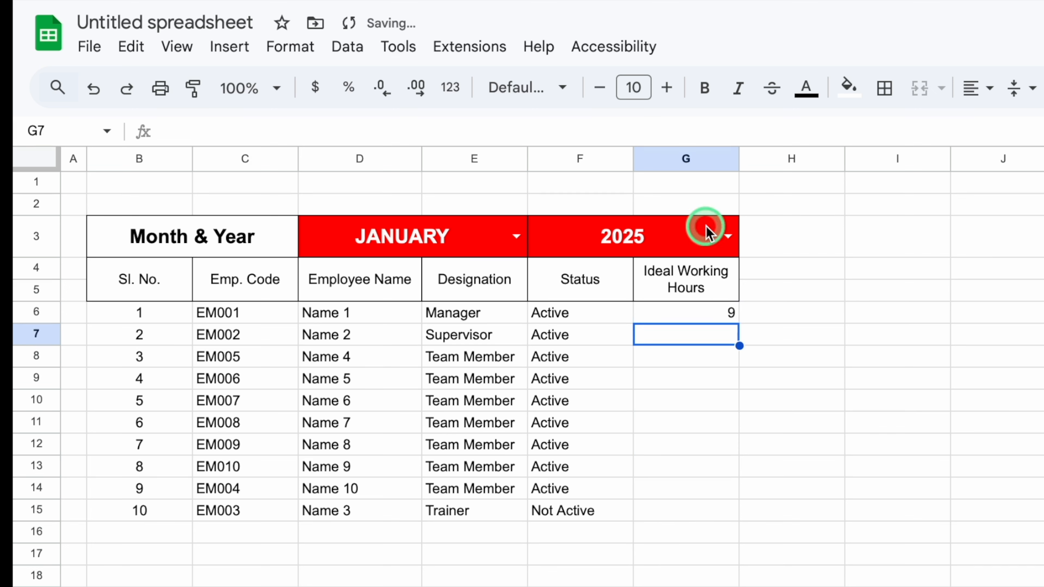
Center-align column G and fill the value 9 from G6 down to G15.
{"action": "left_click", "coordinate": [687, 158]}
{"action": "left_click", "coordinate": [979, 87]}
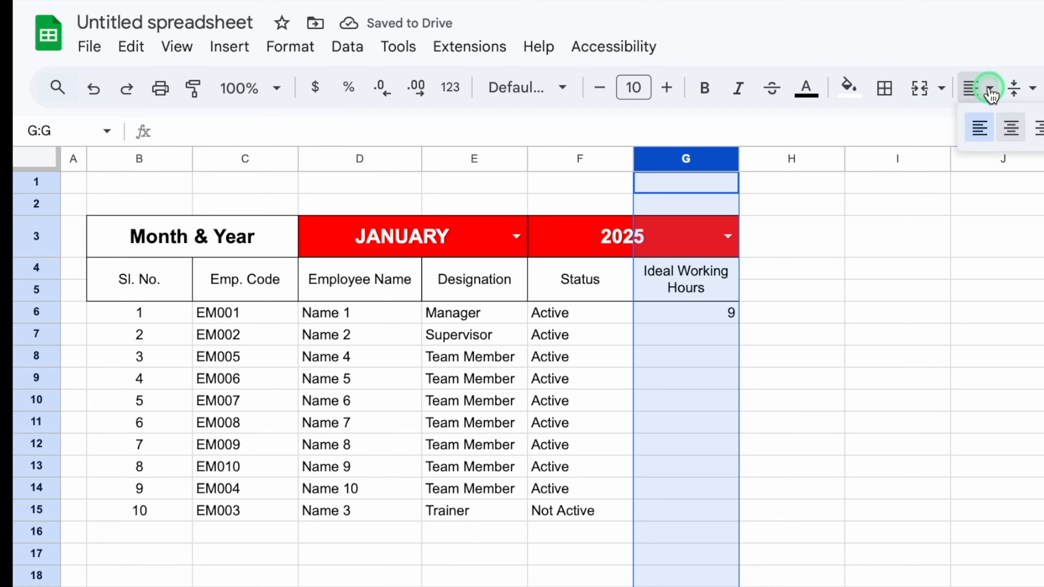
{"action": "left_click", "coordinate": [1012, 131]}
{"action": "left_click", "coordinate": [738, 319]}
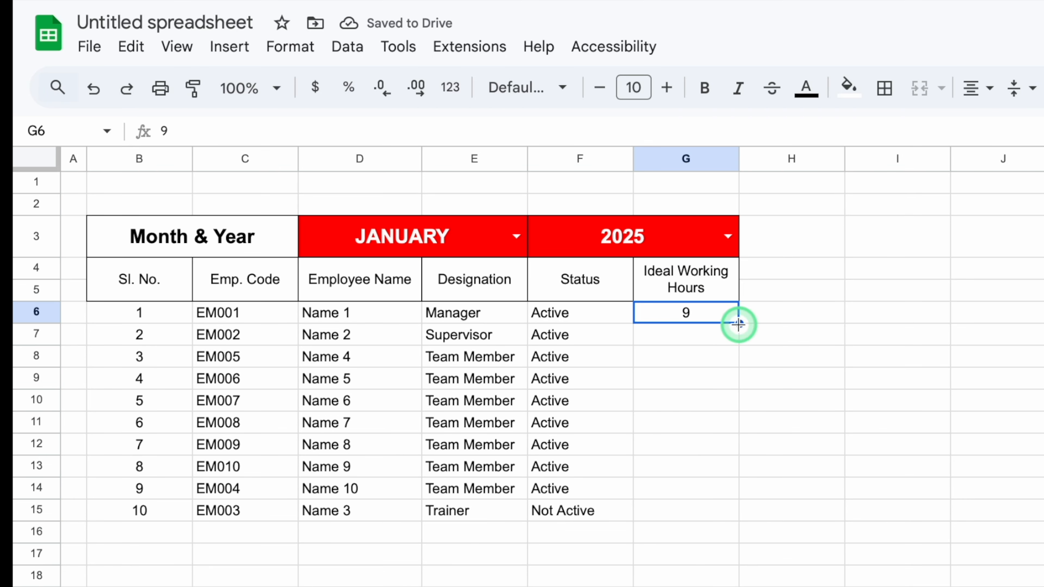
{"action": "left_click_drag", "start_coordinate": [739, 324], "coordinate": [742, 510]}
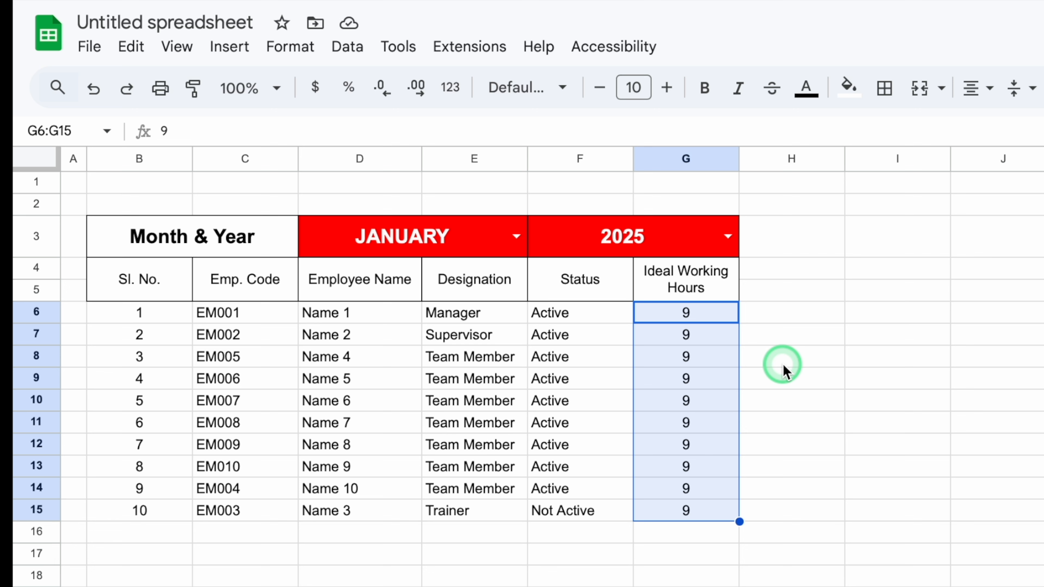
Apply all borders to the employee table range B4:G15.
{"action": "left_click_drag", "start_coordinate": [144, 287], "coordinate": [676, 506]}
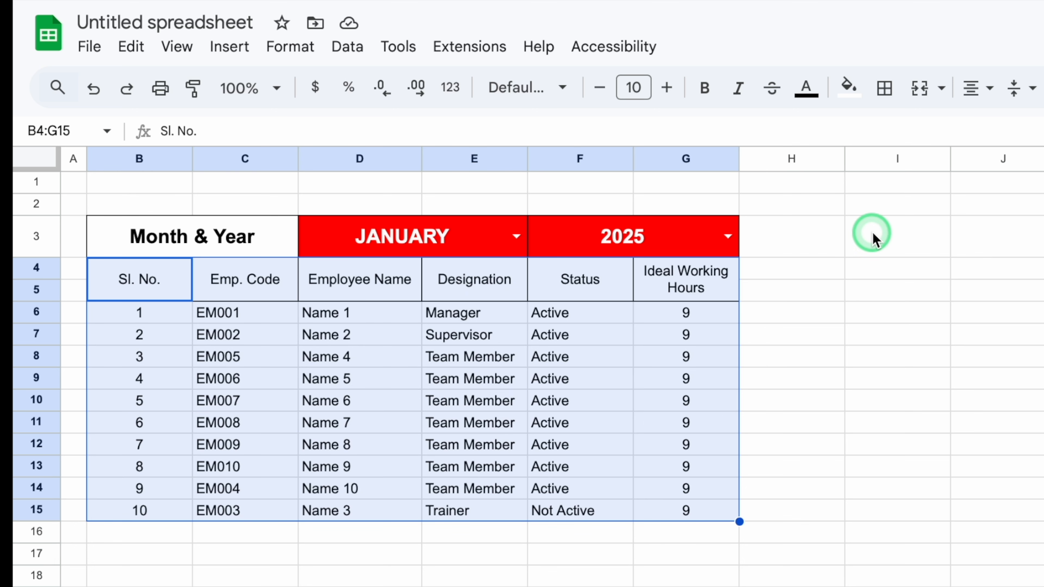
{"action": "left_click", "coordinate": [885, 87]}
{"action": "left_click", "coordinate": [896, 134]}
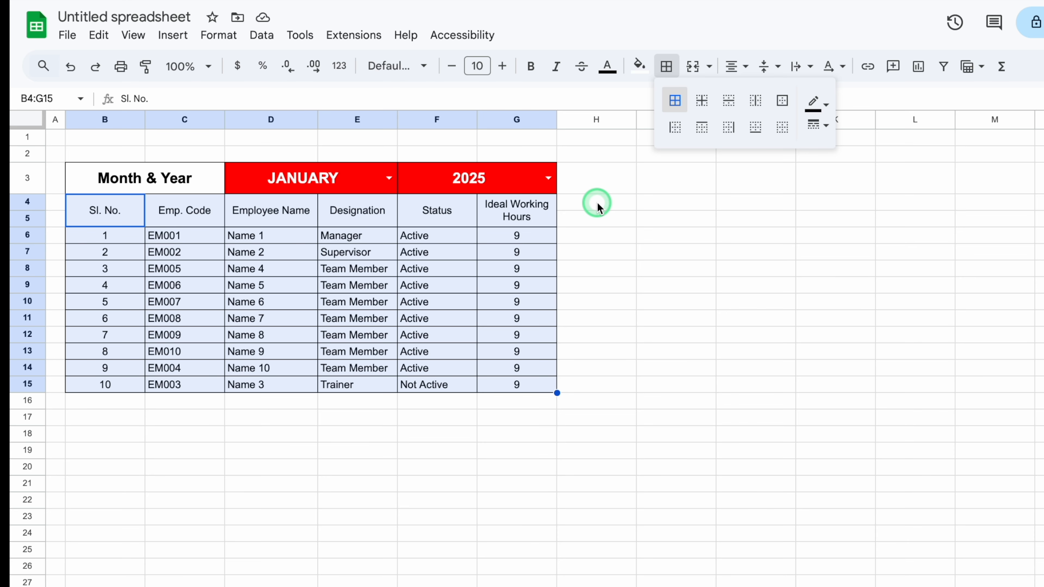
Merge H4:J4 into one cell with all borders and extend that merged, bordered cell across K4:M4.
{"action": "left_click", "coordinate": [598, 202]}
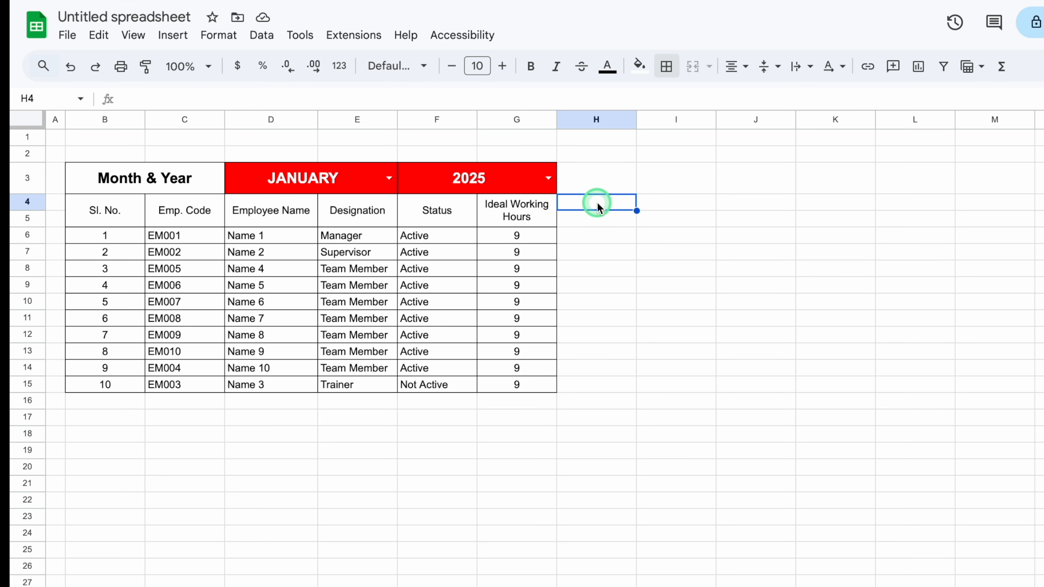
{"action": "left_click_drag", "start_coordinate": [598, 203], "coordinate": [748, 204]}
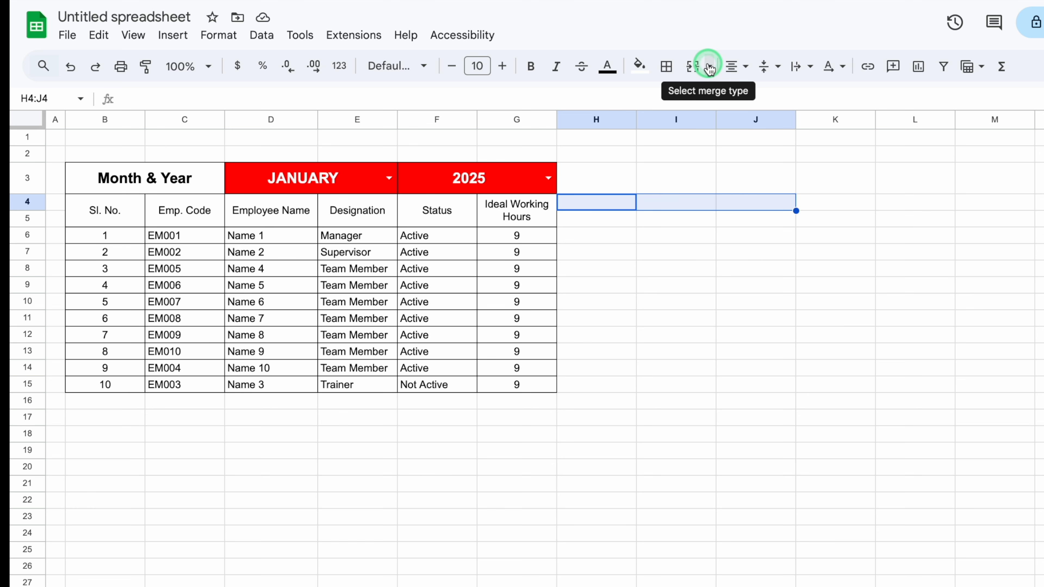
{"action": "left_click", "coordinate": [694, 68]}
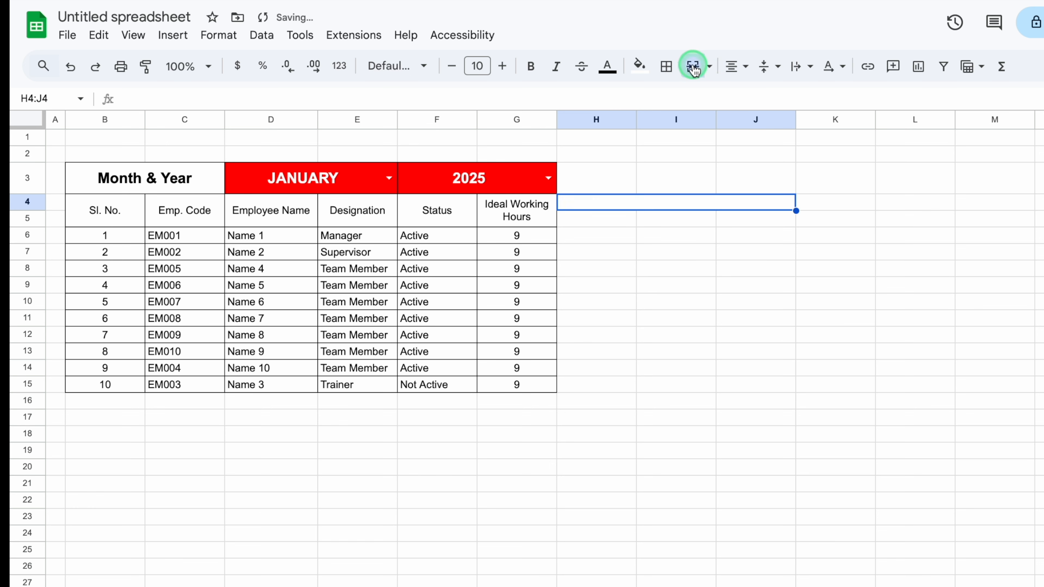
{"action": "left_click", "coordinate": [667, 67]}
{"action": "left_click", "coordinate": [675, 101]}
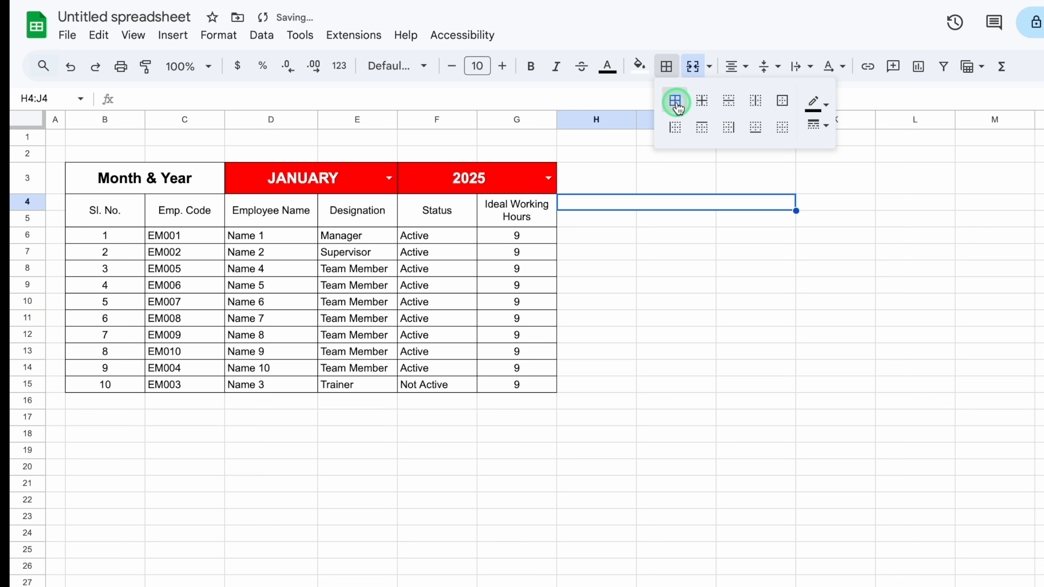
{"action": "left_click_drag", "start_coordinate": [796, 211], "coordinate": [900, 210]}
Enter =DATEVALUE("1"&D3&F3) in merged cell H4:J4 to build the first date from the selected month and year.
{"action": "left_click", "coordinate": [676, 205]}
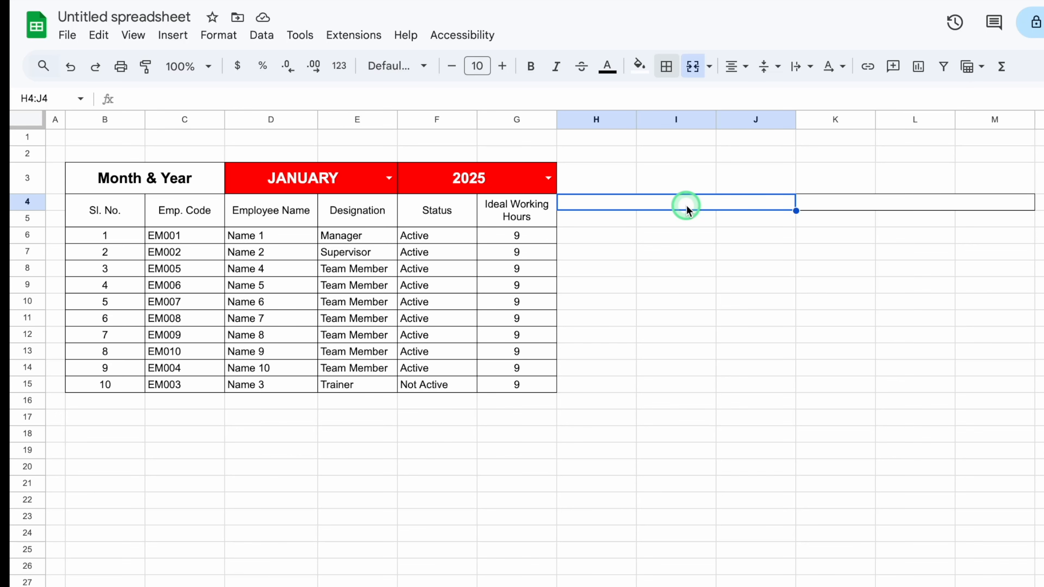
{"action": "type", "text": "=DAT"}
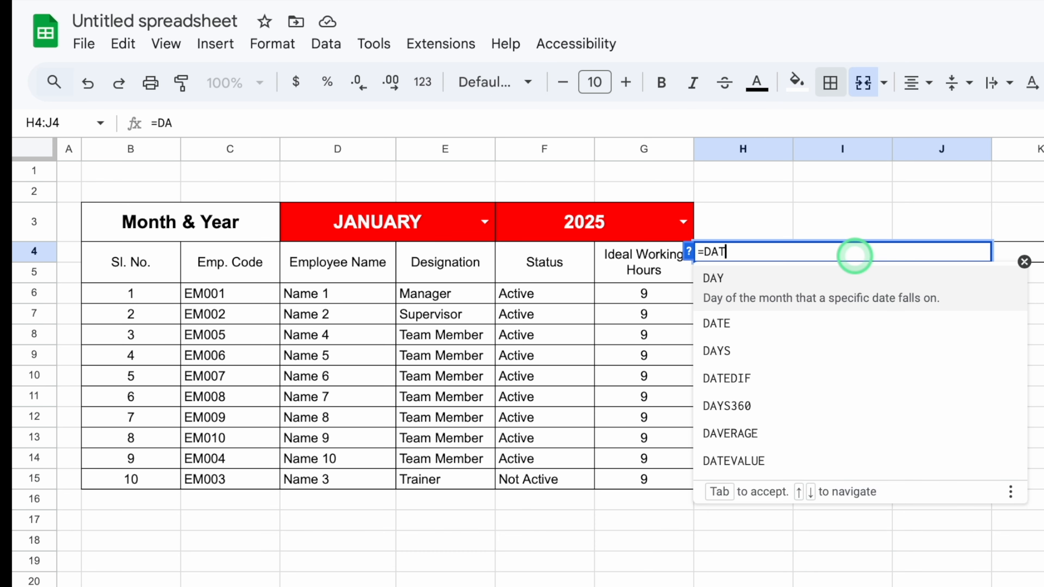
{"action": "type", "text": "E"}
{"action": "left_click", "coordinate": [756, 351]}
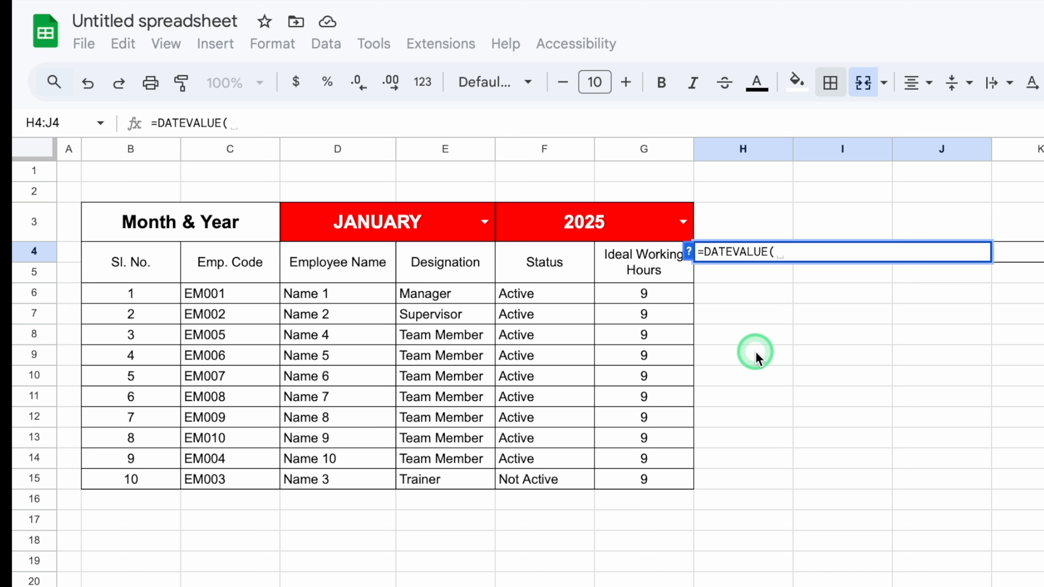
{"action": "type", "text": "\""}
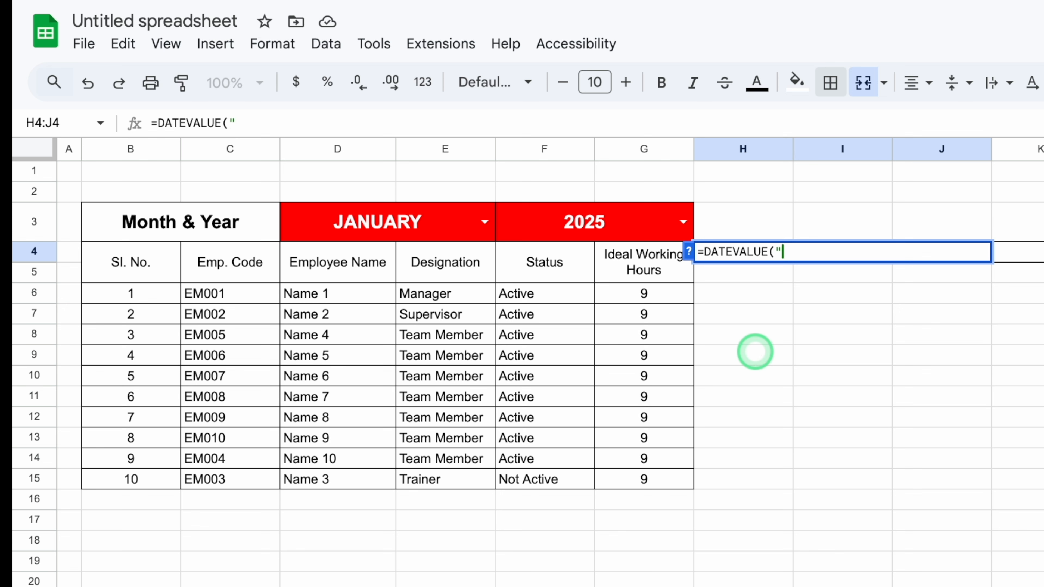
{"action": "type", "text": "1\""}
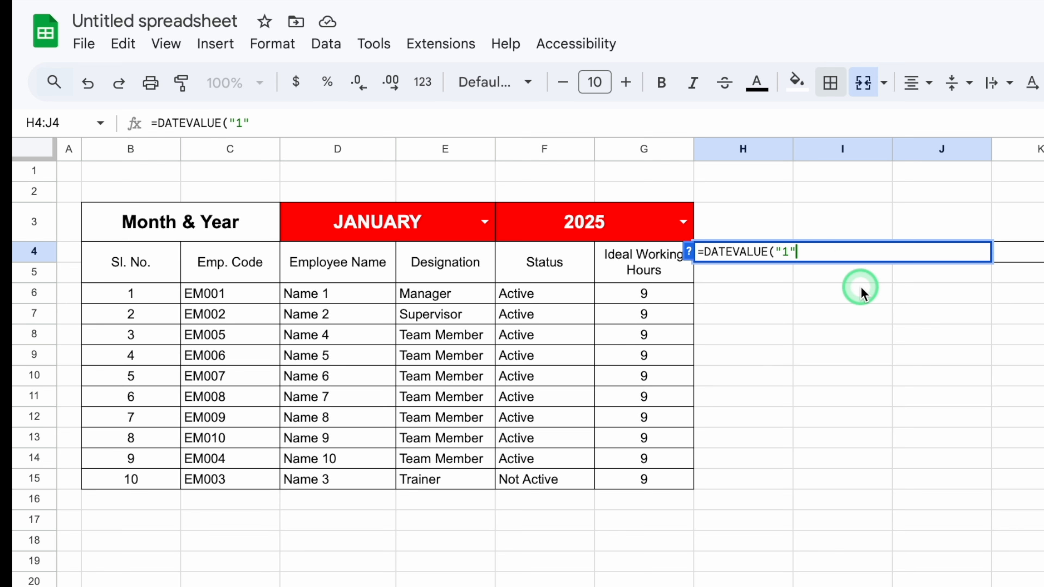
{"action": "type", "text": "&"}
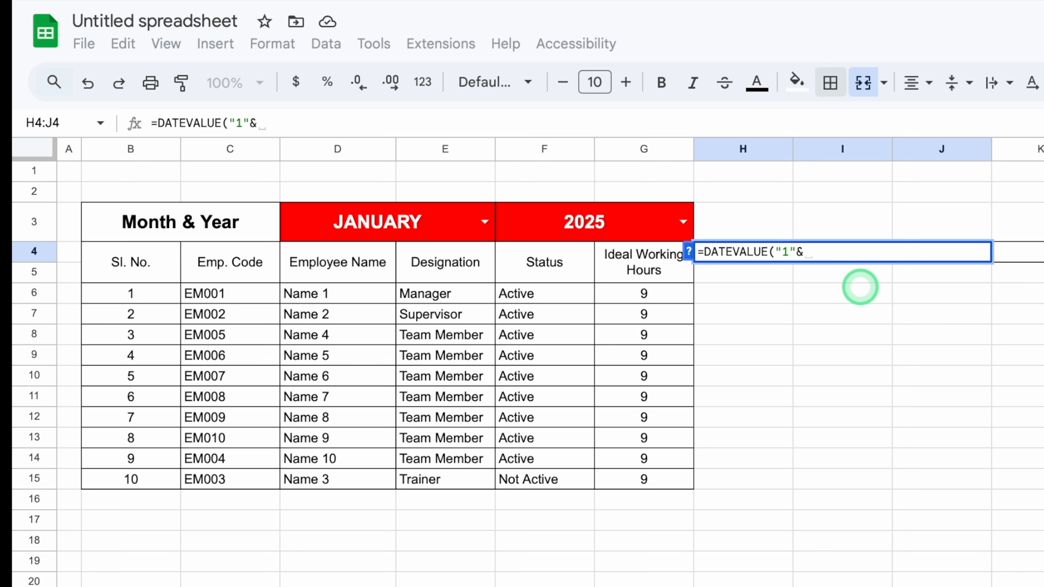
{"action": "left_click", "coordinate": [386, 224]}
{"action": "type", "text": "&"}
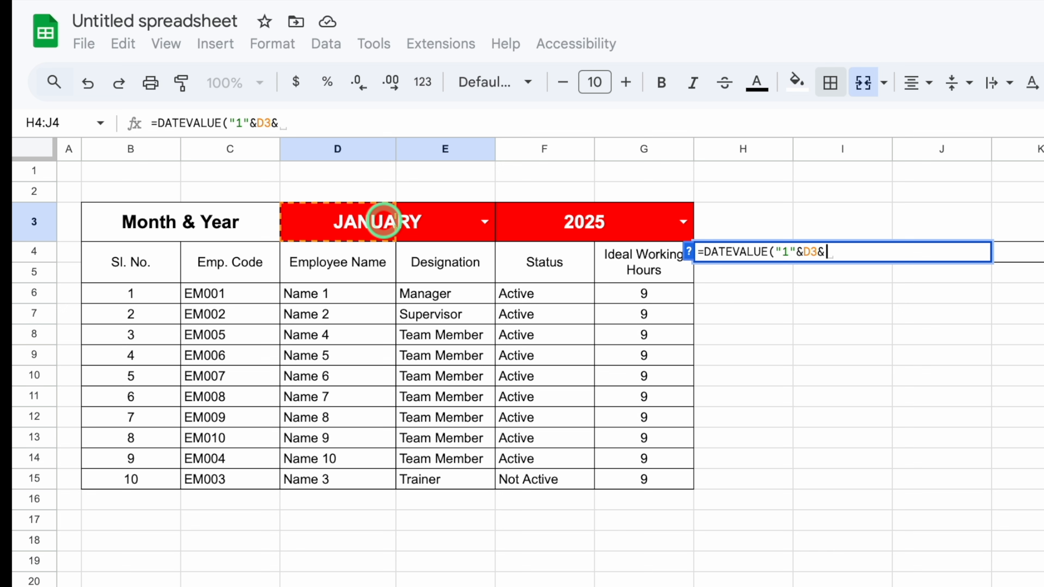
{"action": "left_click", "coordinate": [597, 223]}
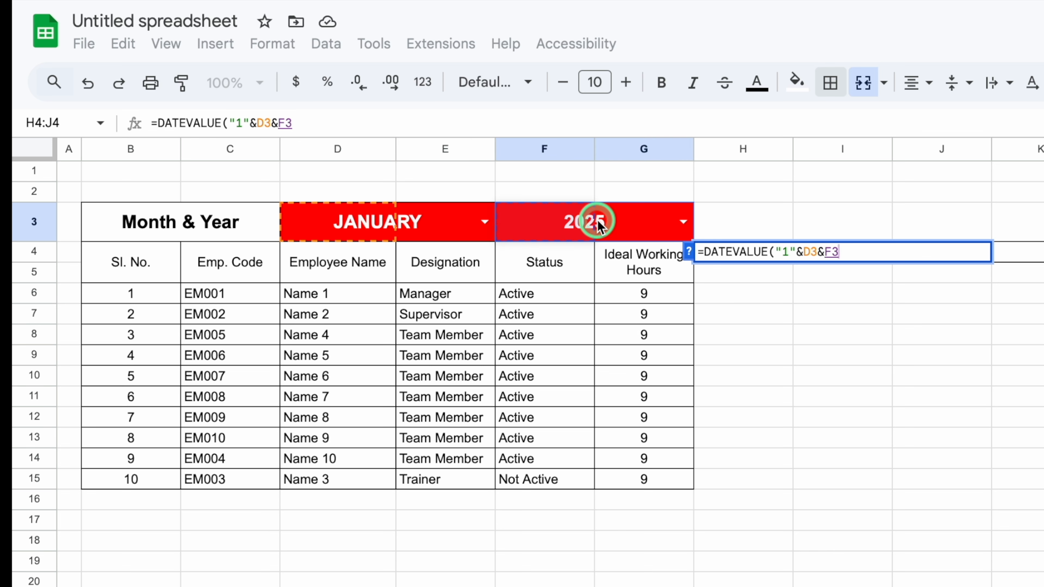
{"action": "type", "text": ")"}
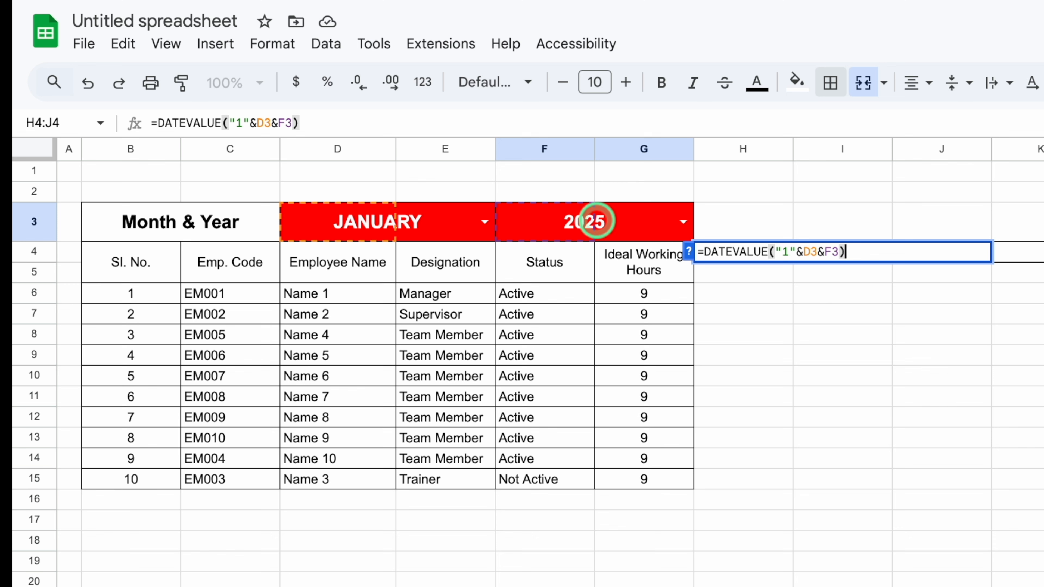
{"action": "key", "text": "Return"}
Apply the custom day-month date format shown as 5-Aug to merged cell H4:J4.
{"action": "left_click", "coordinate": [874, 257]}
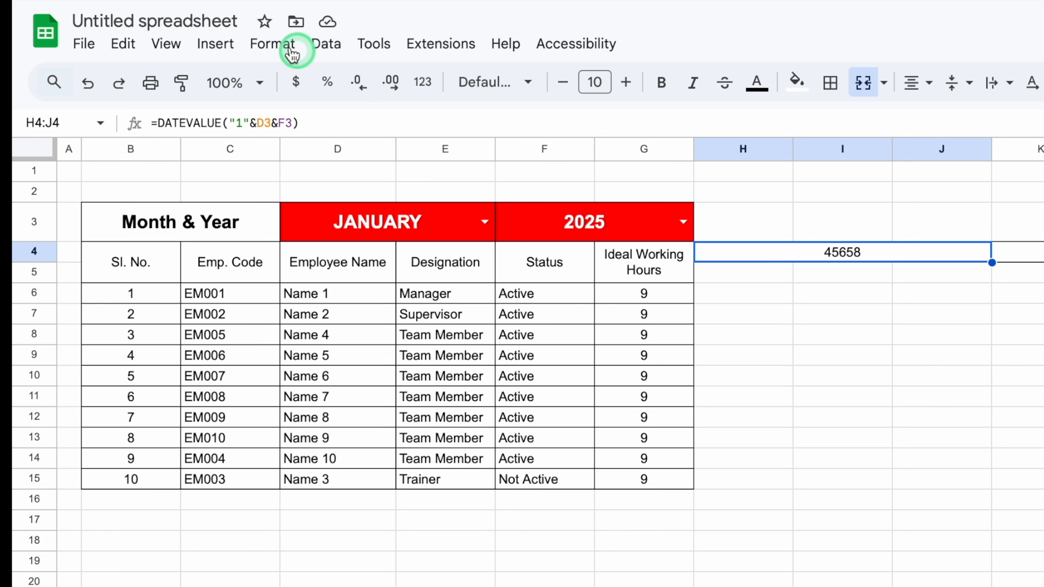
{"action": "left_click", "coordinate": [273, 44]}
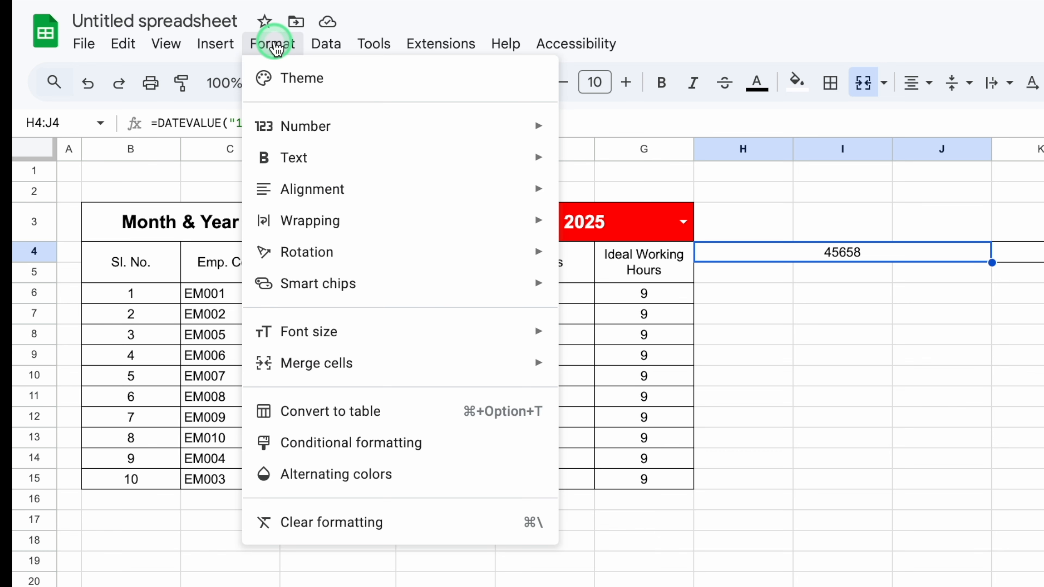
{"action": "mouse_move", "coordinate": [303, 127]}
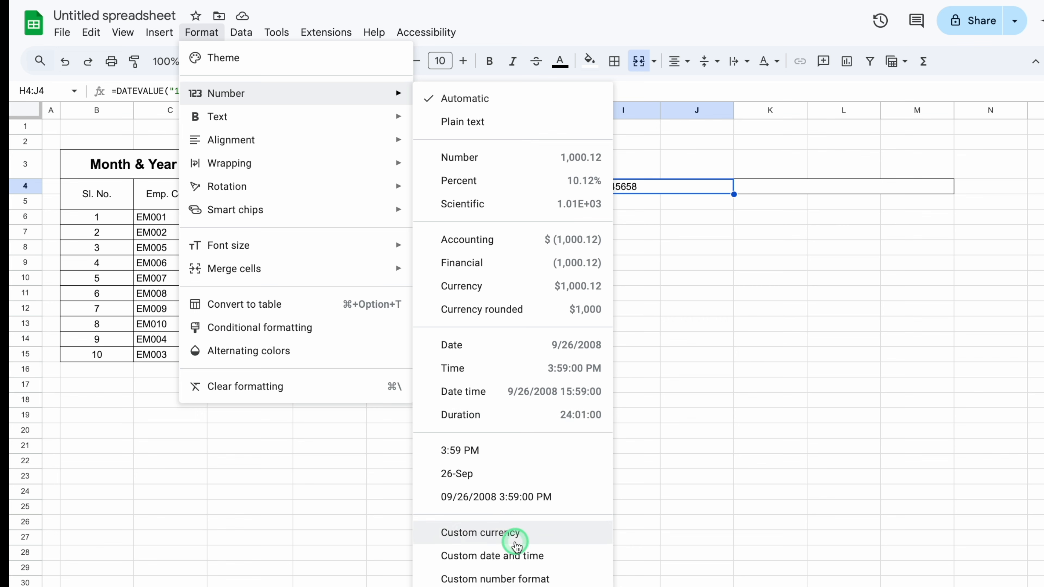
{"action": "left_click", "coordinate": [519, 556]}
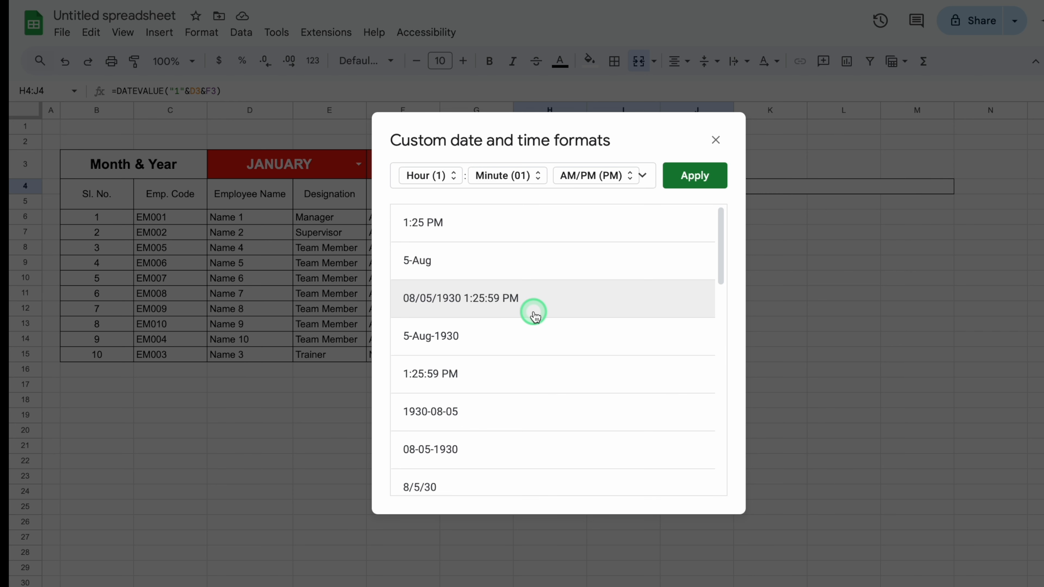
{"action": "left_click", "coordinate": [503, 263]}
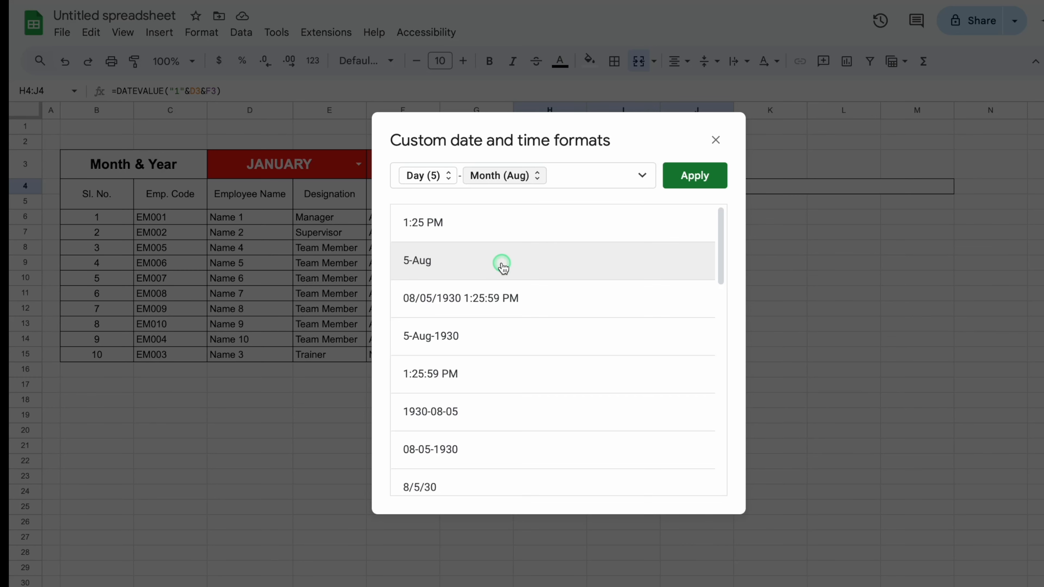
{"action": "left_click", "coordinate": [702, 175]}
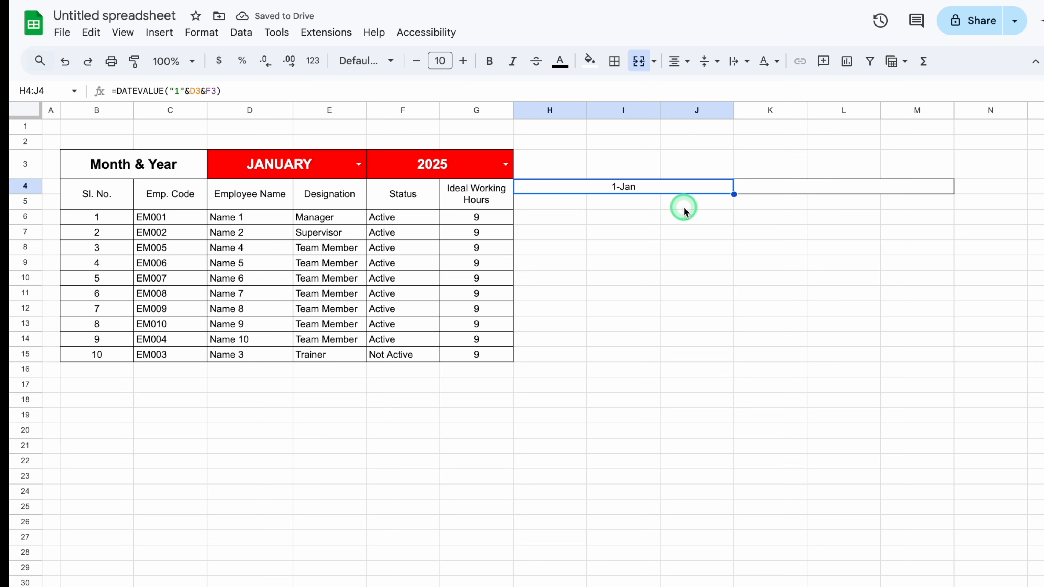
Enter =TEXT(H4,"DDD") in merged cell K4:M4 to derive the weekday from the date in H4.
{"action": "left_click", "coordinate": [758, 189]}
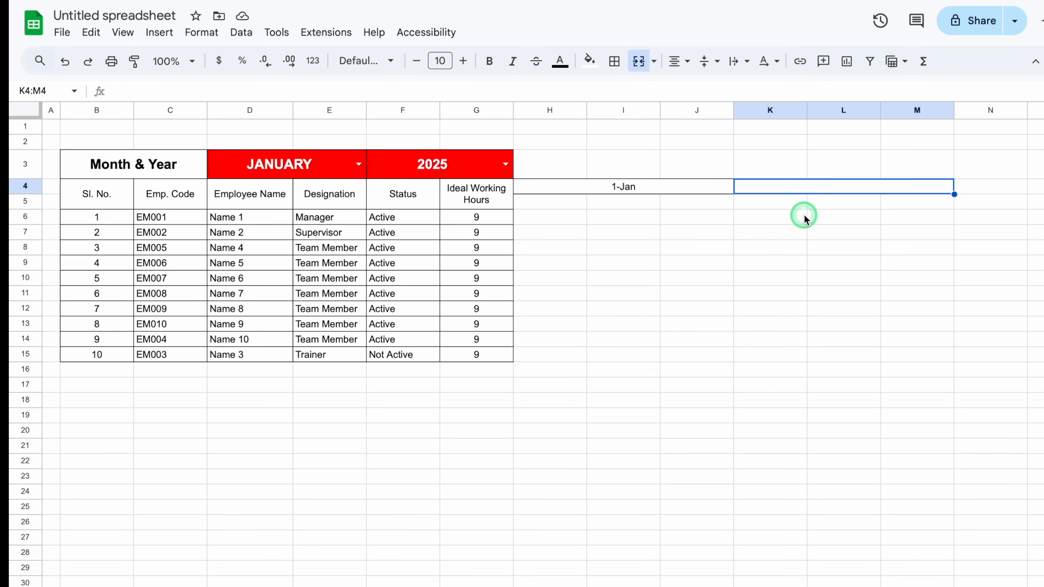
{"action": "type", "text": "=T"}
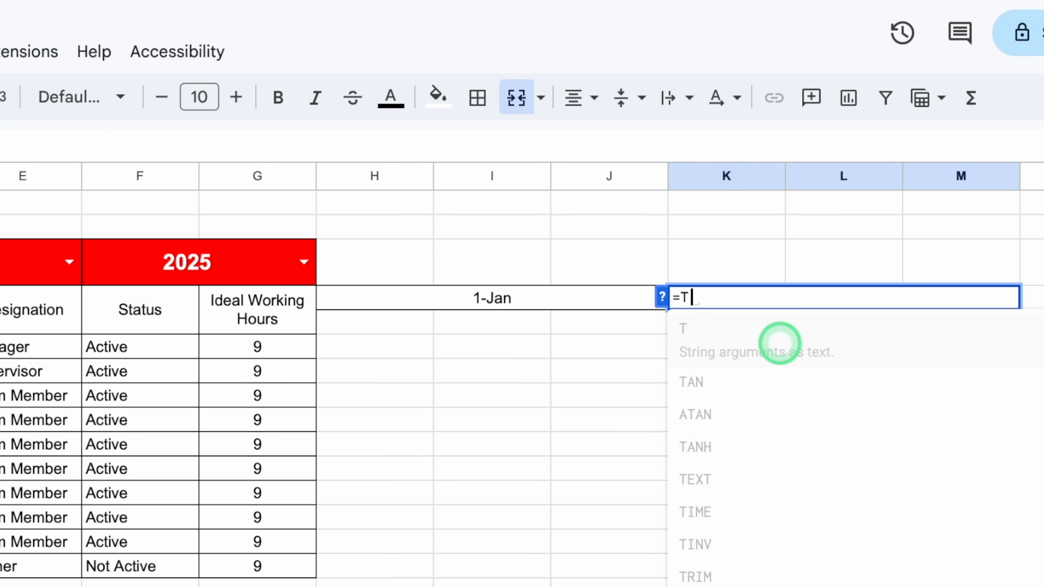
{"action": "type", "text": "EX"}
{"action": "left_click", "coordinate": [703, 330]}
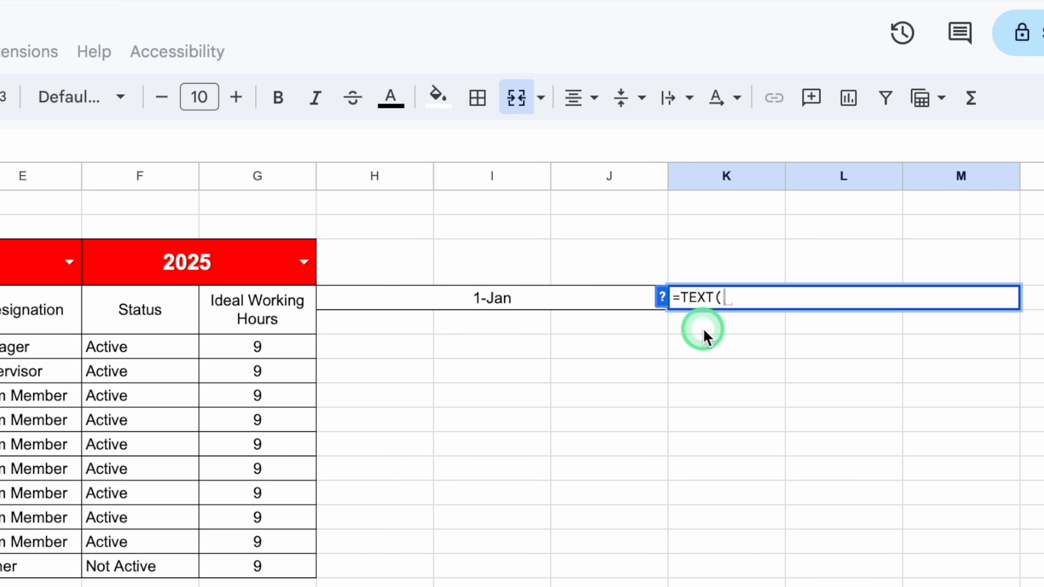
{"action": "left_click", "coordinate": [523, 302]}
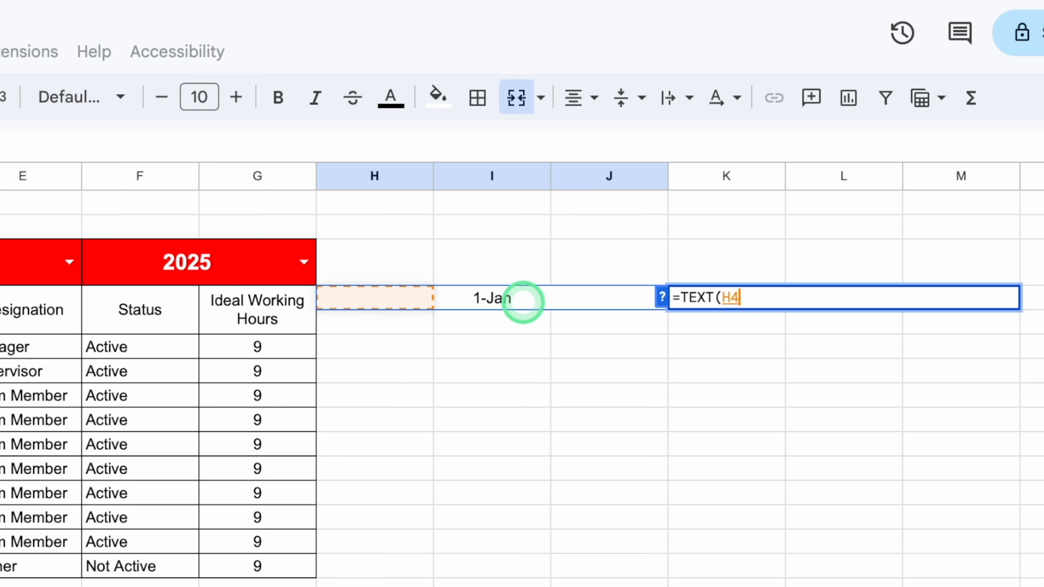
{"action": "type", "text": ",\""}
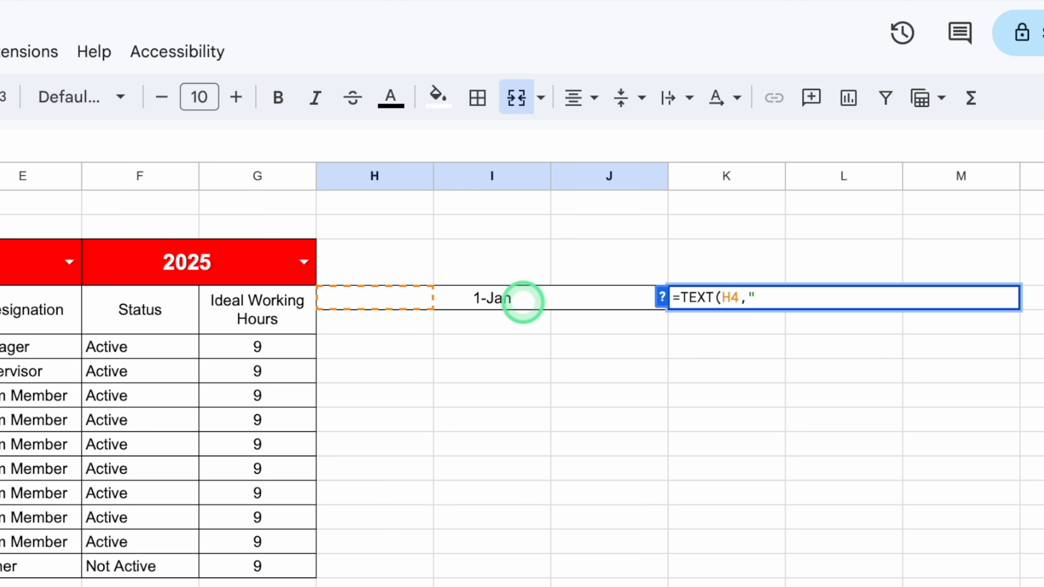
{"action": "type", "text": "DDD\")"}
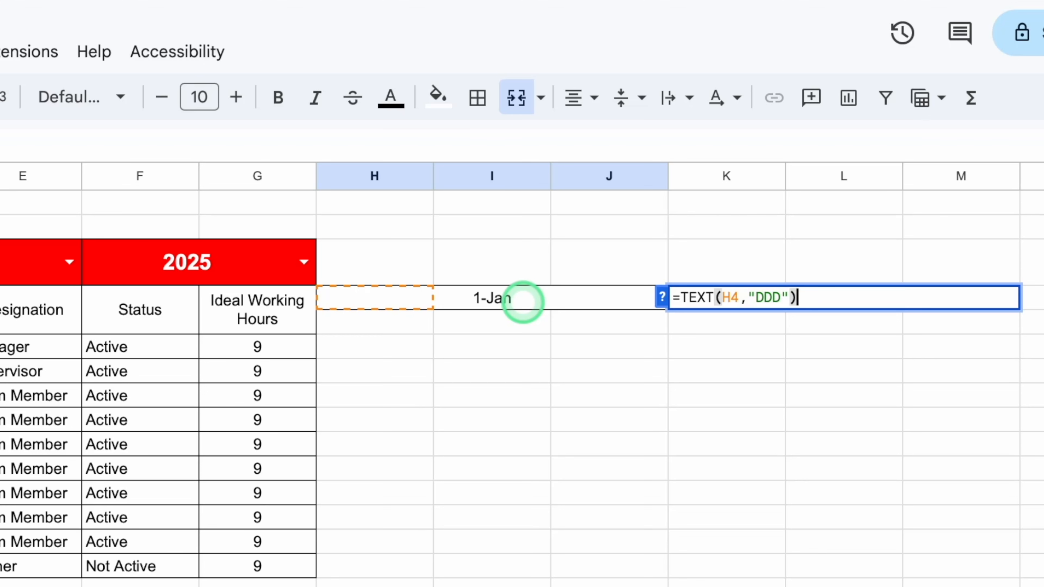
{"action": "key", "text": "Return"}
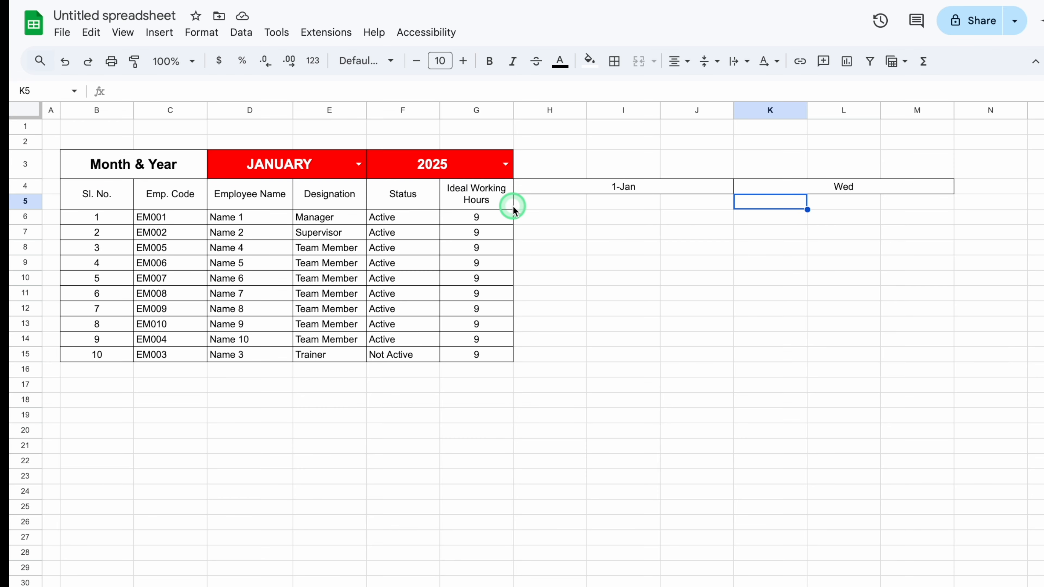
Fill headers H5:M5 with Check in, Check Out, Check in Time, Check Out Time, Total Hours and Over Time.
{"action": "left_click", "coordinate": [379, 327]}
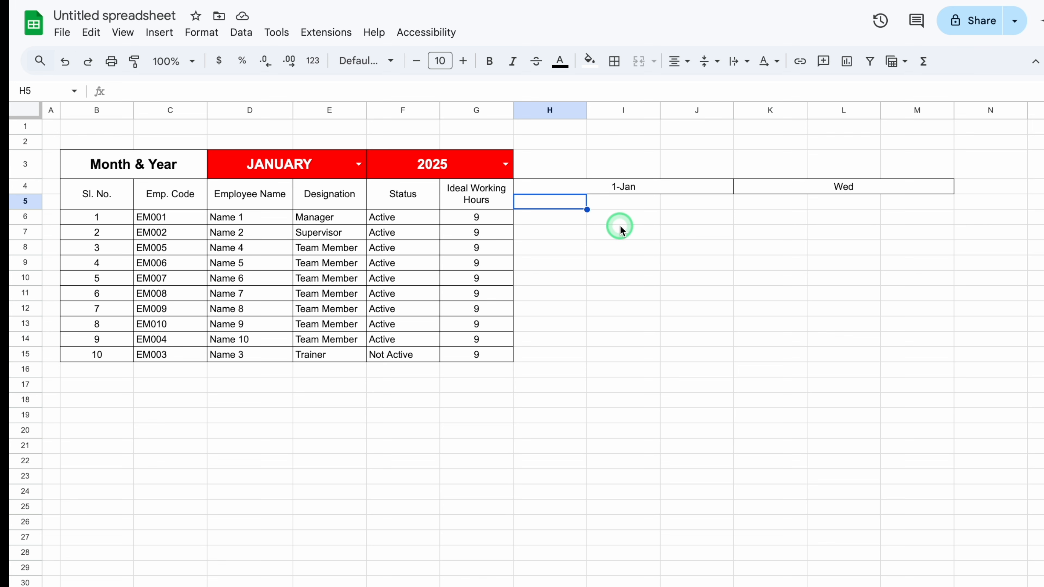
{"action": "type", "text": "Check in"}
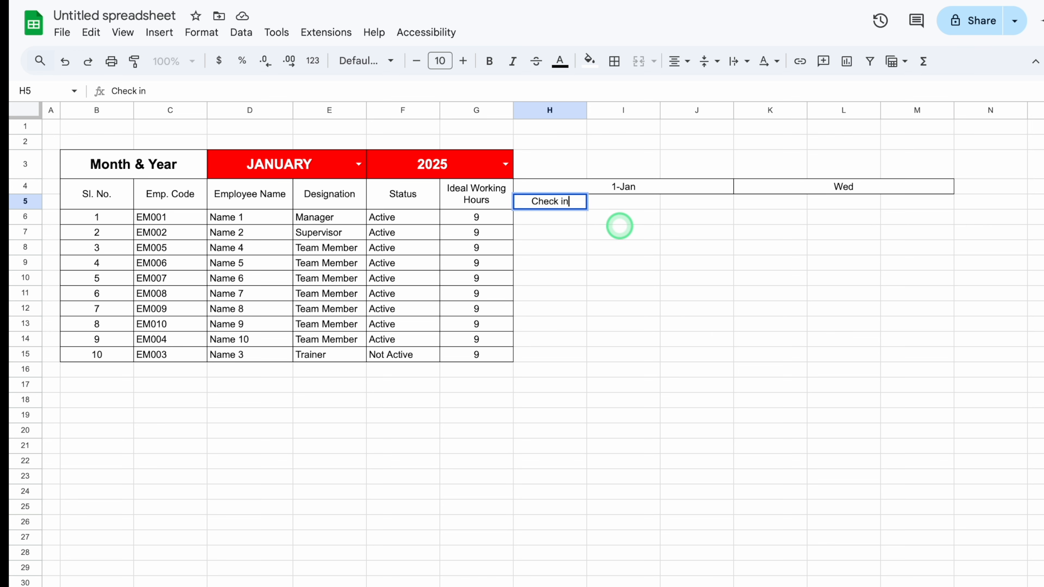
{"action": "key", "text": "Tab"}
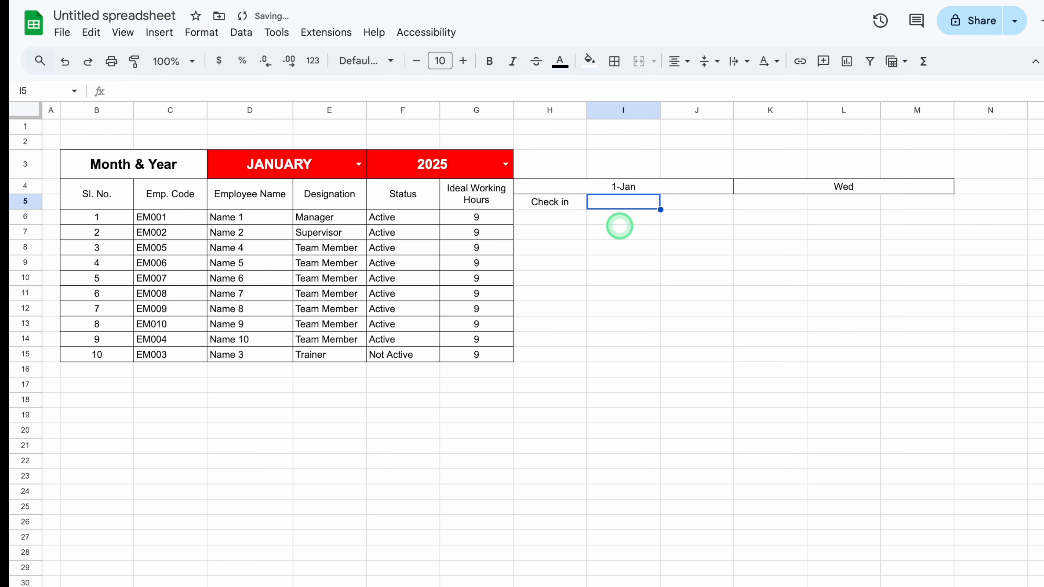
{"action": "type", "text": "Check Out"}
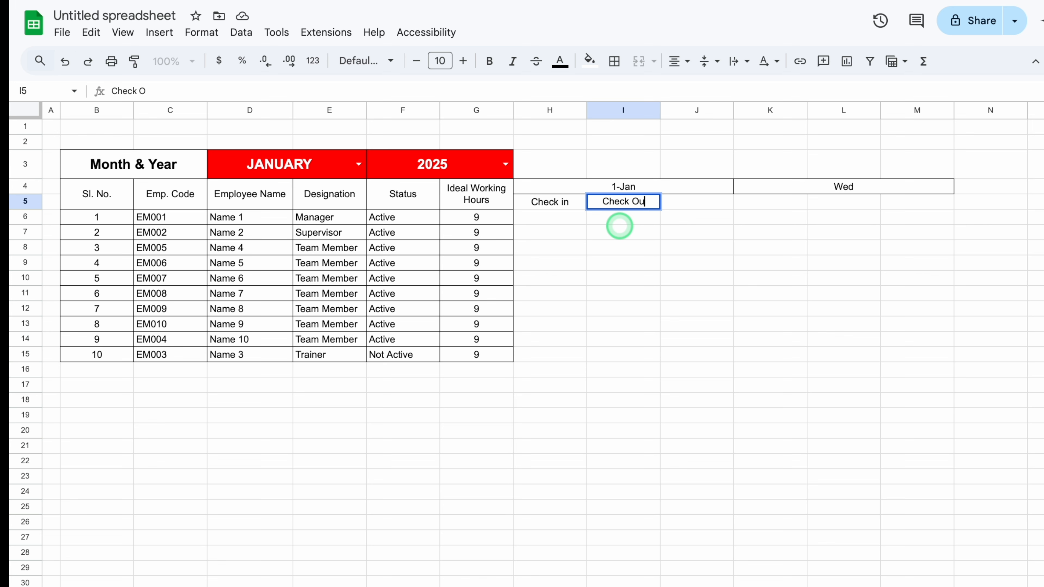
{"action": "key", "text": "Tab"}
{"action": "type", "text": "Check in Time"}
{"action": "key", "text": "Tab"}
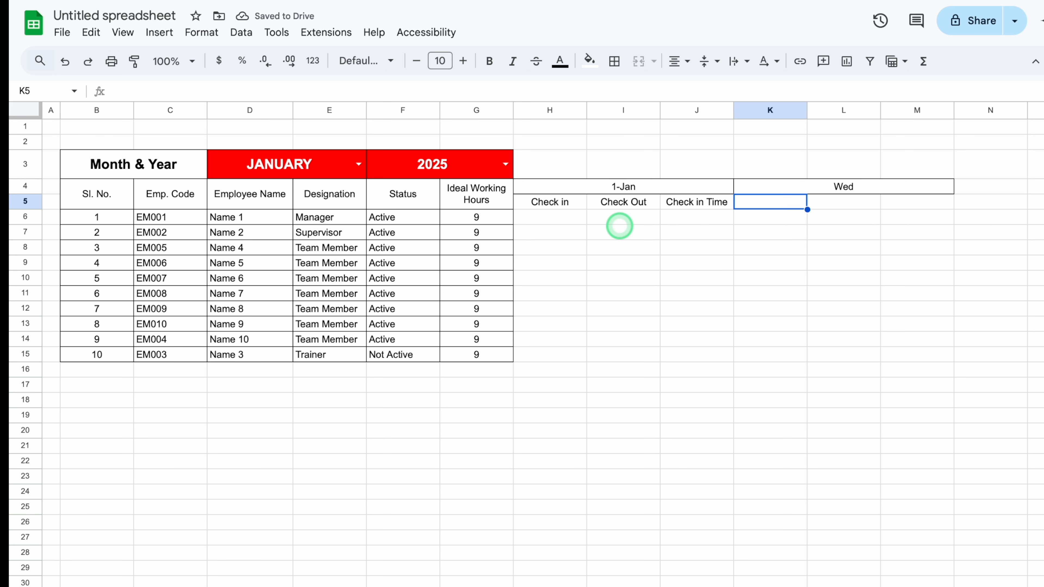
{"action": "type", "text": "Check Out Time"}
{"action": "key", "text": "Tab"}
{"action": "type", "text": "Total Hours"}
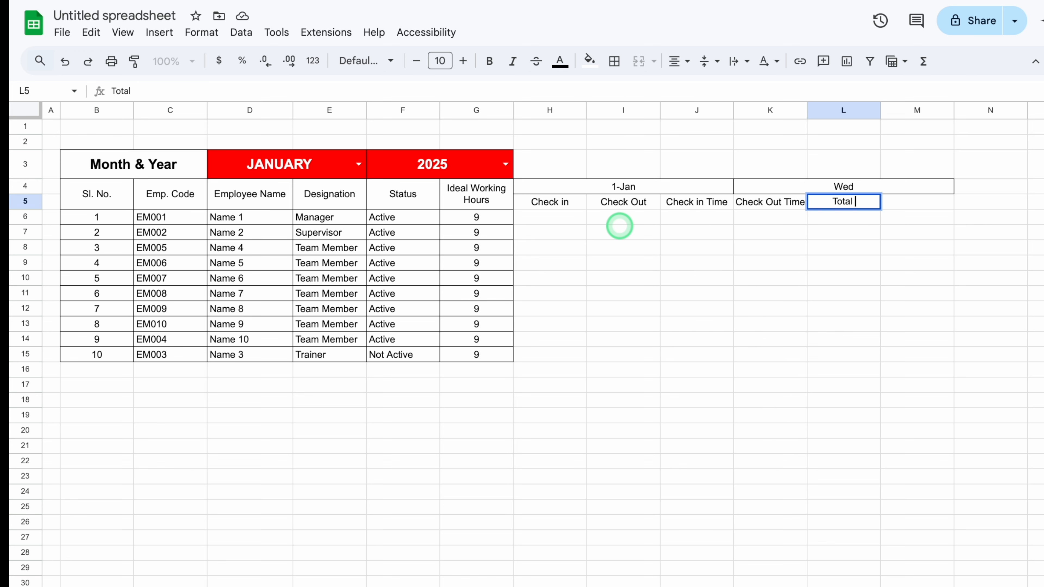
{"action": "key", "text": "Tab"}
{"action": "type", "text": "Over Time"}
Apply all borders to the first day's attendance block, range H4:M15.
{"action": "left_click_drag", "start_coordinate": [592, 186], "coordinate": [825, 355]}
{"action": "left_click", "coordinate": [615, 61]}
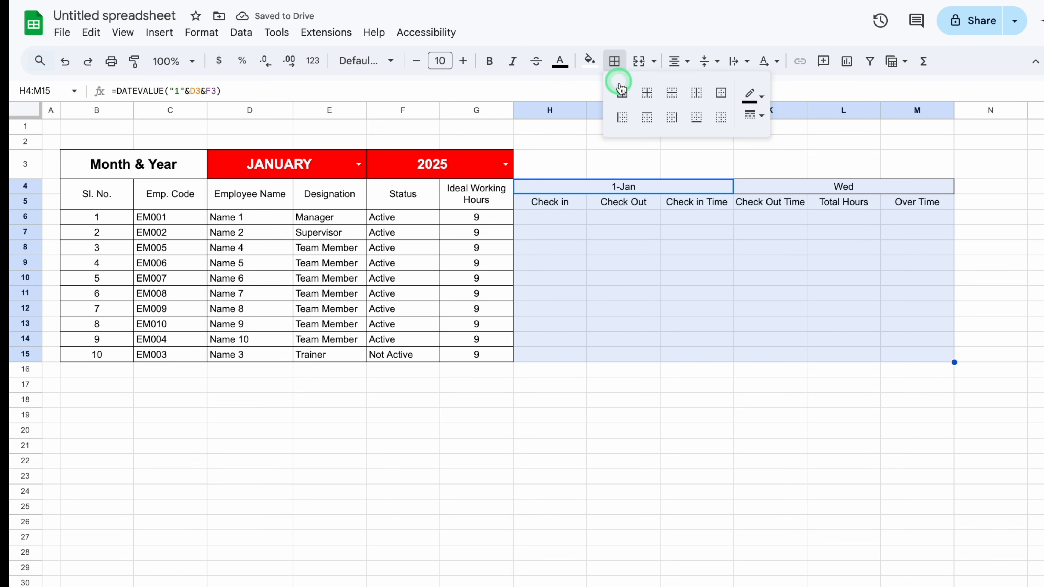
Apply all borders to H4:M15 and fill the date and weekday cells H4:M4 with orange-yellow.
{"action": "left_click", "coordinate": [620, 91]}
{"action": "left_click", "coordinate": [574, 177]}
{"action": "left_click_drag", "start_coordinate": [574, 190], "coordinate": [791, 194]}
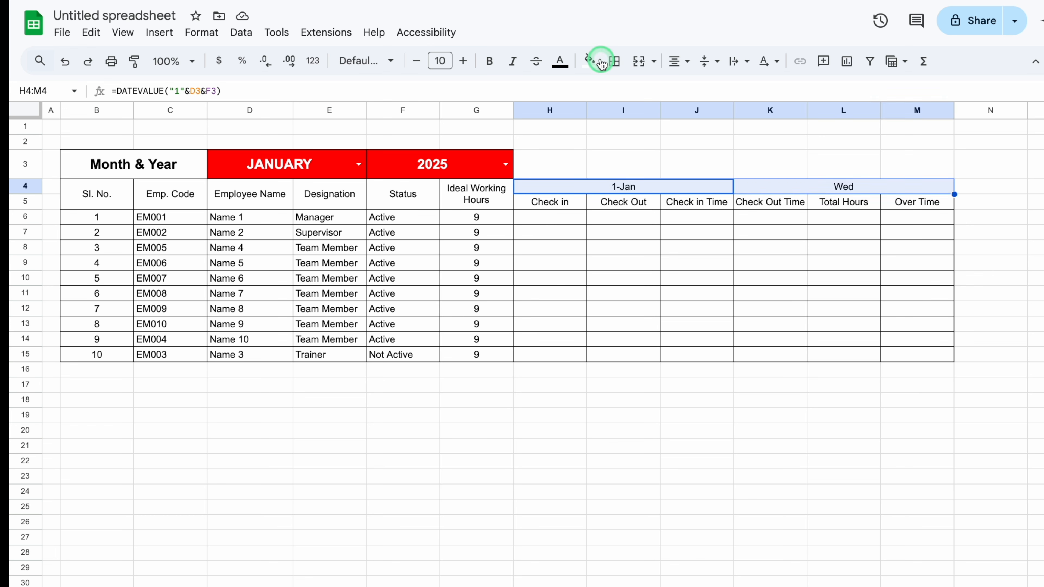
{"action": "left_click", "coordinate": [591, 61]}
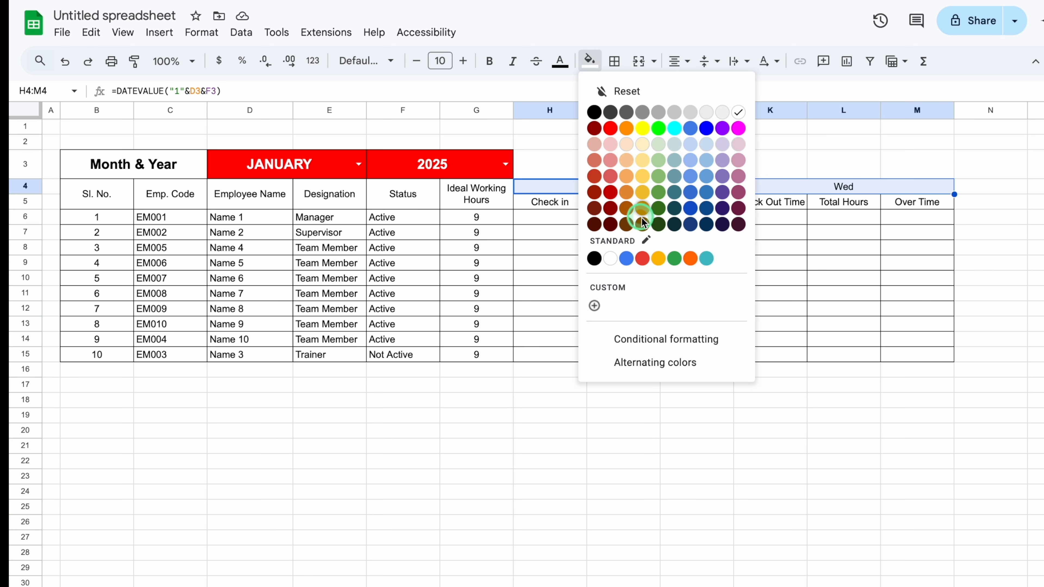
{"action": "left_click", "coordinate": [658, 258]}
Format the check-in to overtime headers H5:M5 with a dark blue fill and white text.
{"action": "key", "text": "Down"}
{"action": "left_click_drag", "start_coordinate": [624, 212], "coordinate": [923, 206]}
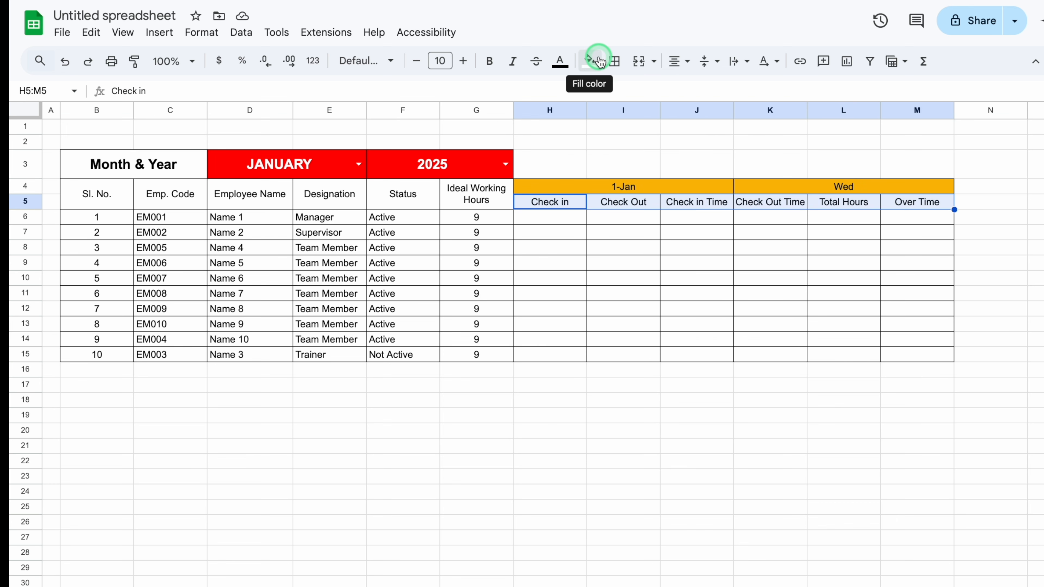
{"action": "left_click", "coordinate": [591, 61]}
{"action": "left_click", "coordinate": [692, 211]}
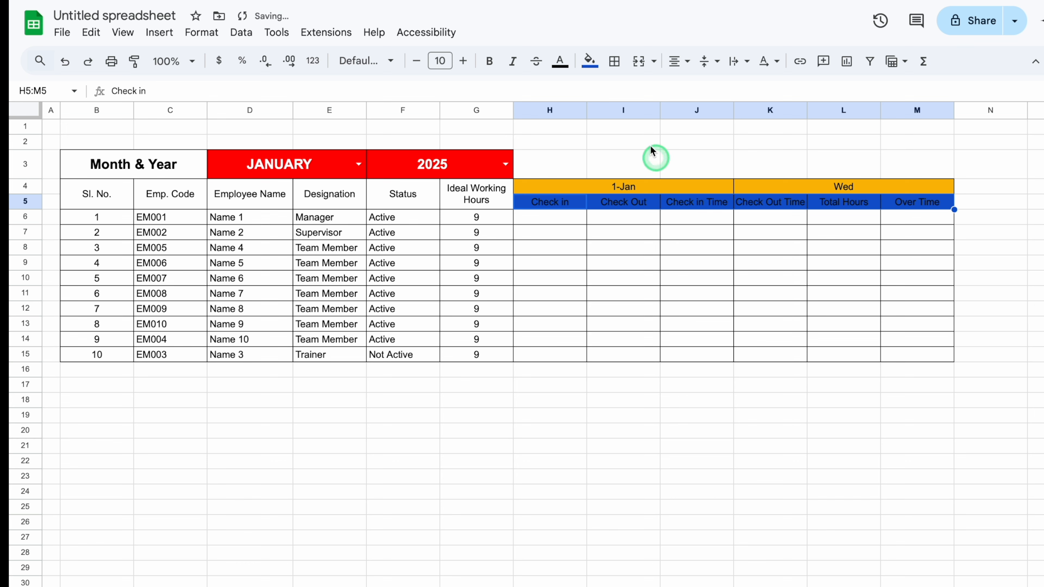
{"action": "left_click", "coordinate": [560, 61]}
{"action": "left_click", "coordinate": [711, 118]}
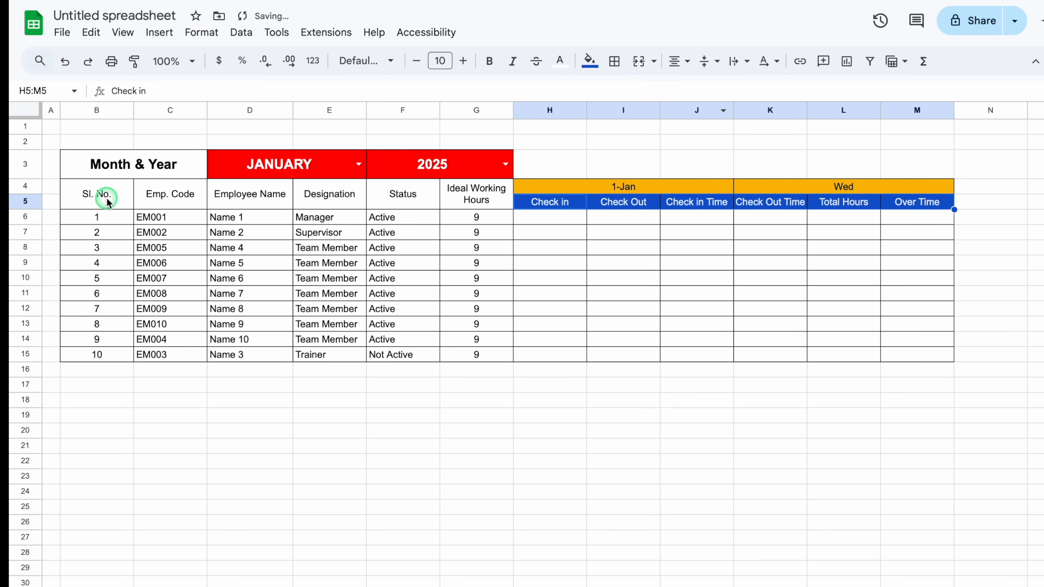
Give the employee detail headers B4:G5 the same dark blue fill and white text.
{"action": "left_click_drag", "start_coordinate": [98, 197], "coordinate": [496, 203]}
{"action": "left_click", "coordinate": [593, 60]}
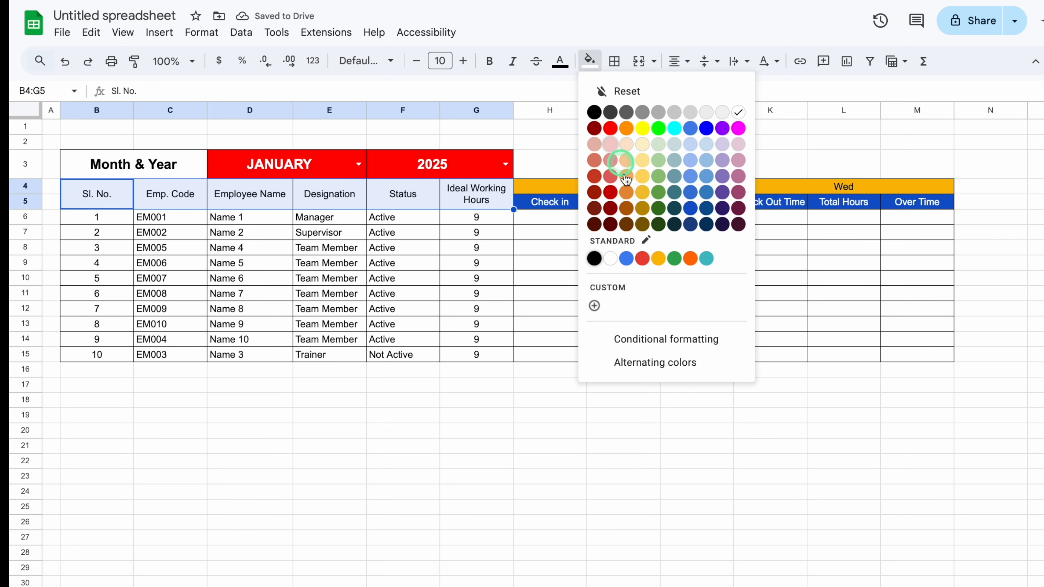
{"action": "left_click", "coordinate": [696, 209]}
{"action": "left_click", "coordinate": [561, 61]}
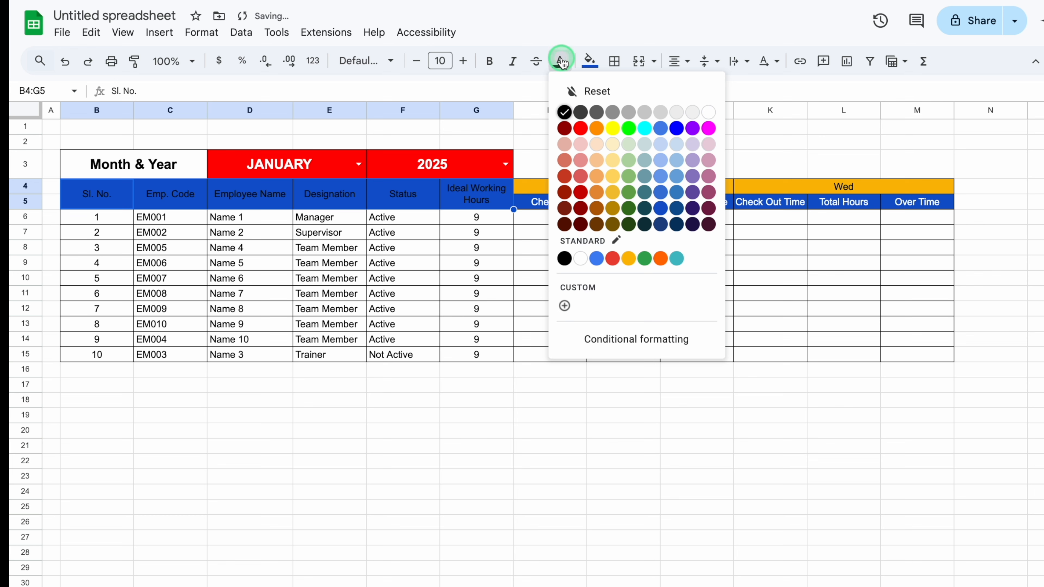
{"action": "left_click", "coordinate": [708, 112]}
{"action": "left_click", "coordinate": [510, 431]}
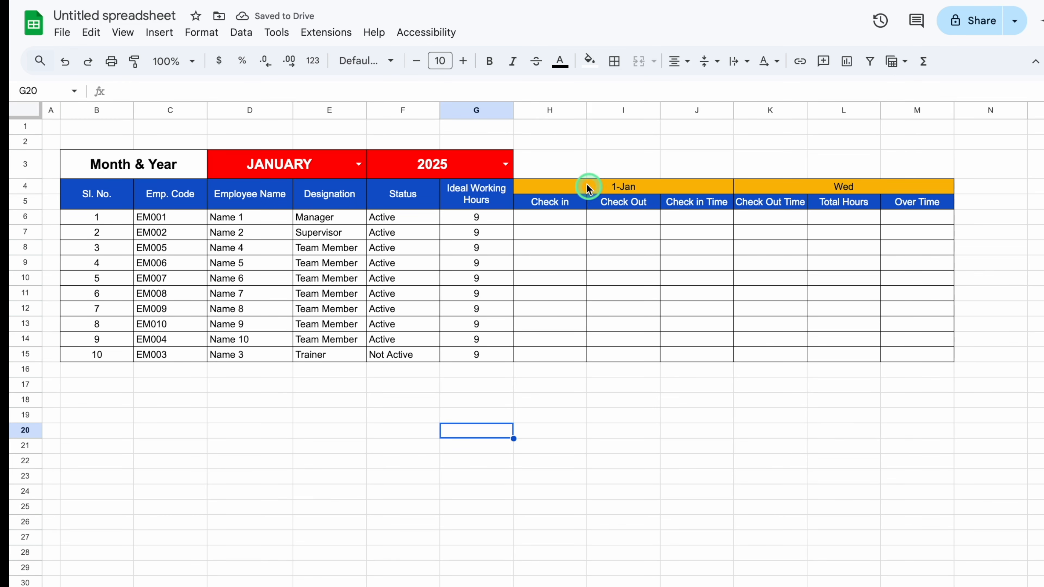
Merge cells H3:M3 above the date and weekday row into one cell.
{"action": "left_click", "coordinate": [563, 162]}
{"action": "left_click_drag", "start_coordinate": [564, 163], "coordinate": [922, 160]}
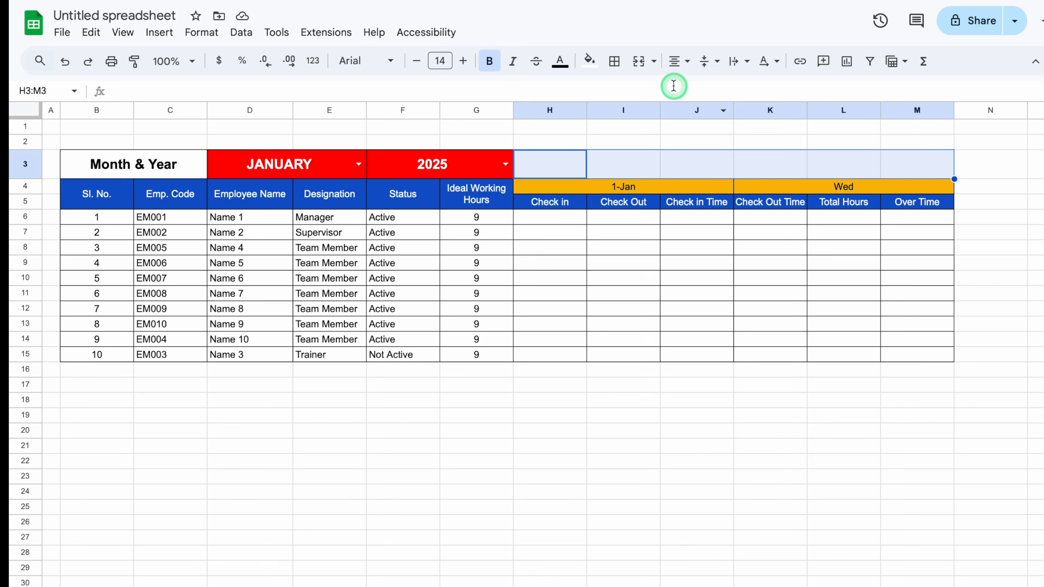
{"action": "left_click", "coordinate": [638, 62]}
{"action": "left_click", "coordinate": [647, 164]}
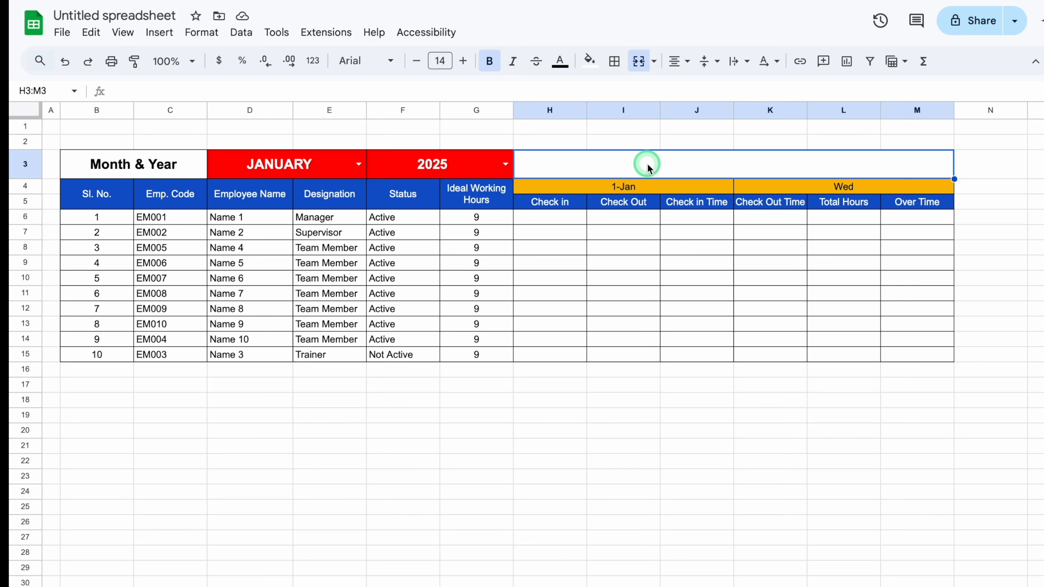
Enter =VLOOKUP(H4,Settings!$G:$H,2,0) in merged cell H3 to look up the date's holiday name.
{"action": "type", "text": "="}
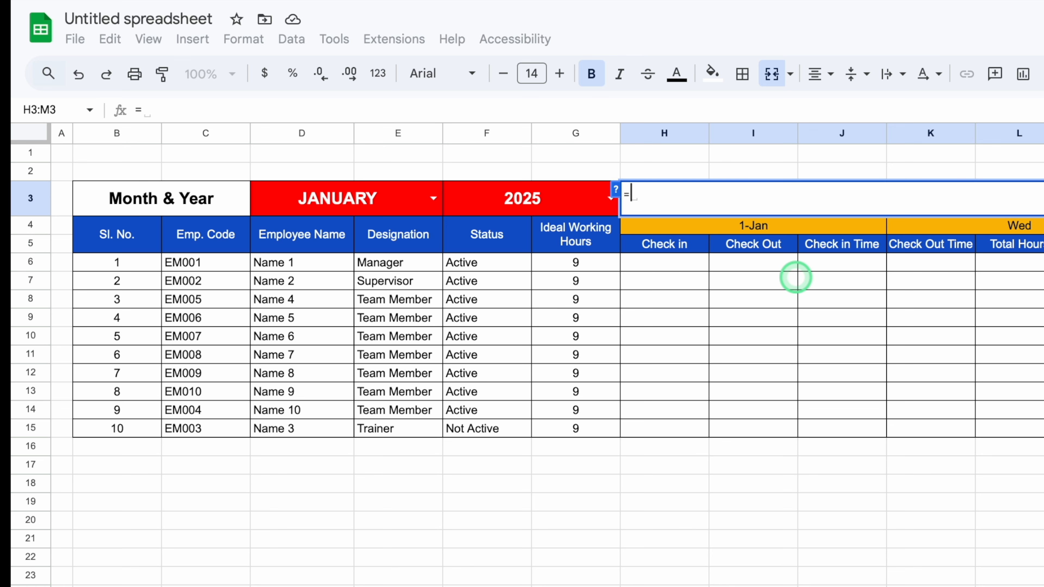
{"action": "type", "text": "VLO"}
{"action": "left_click", "coordinate": [653, 225]}
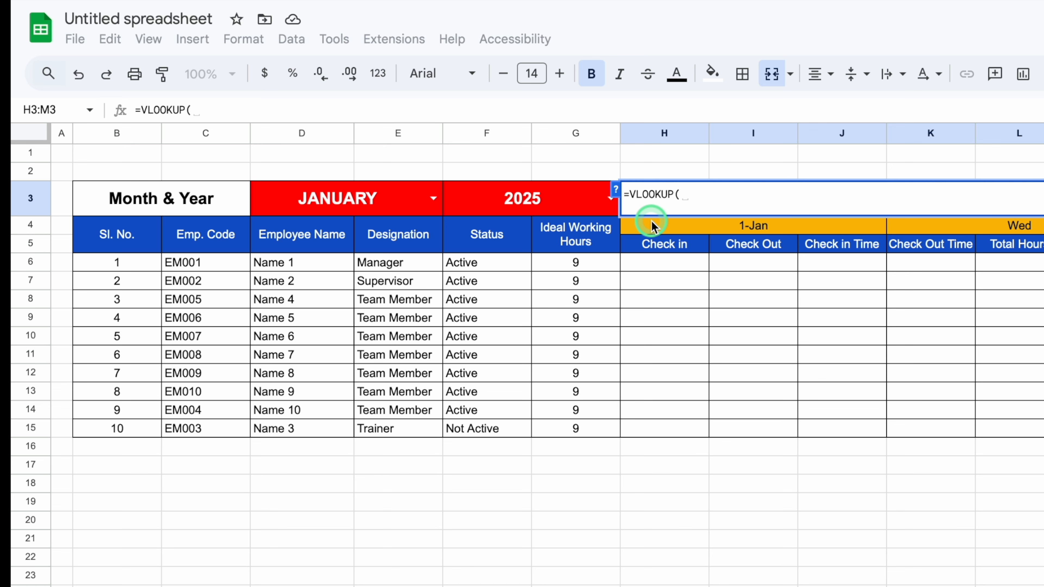
{"action": "left_click", "coordinate": [674, 232]}
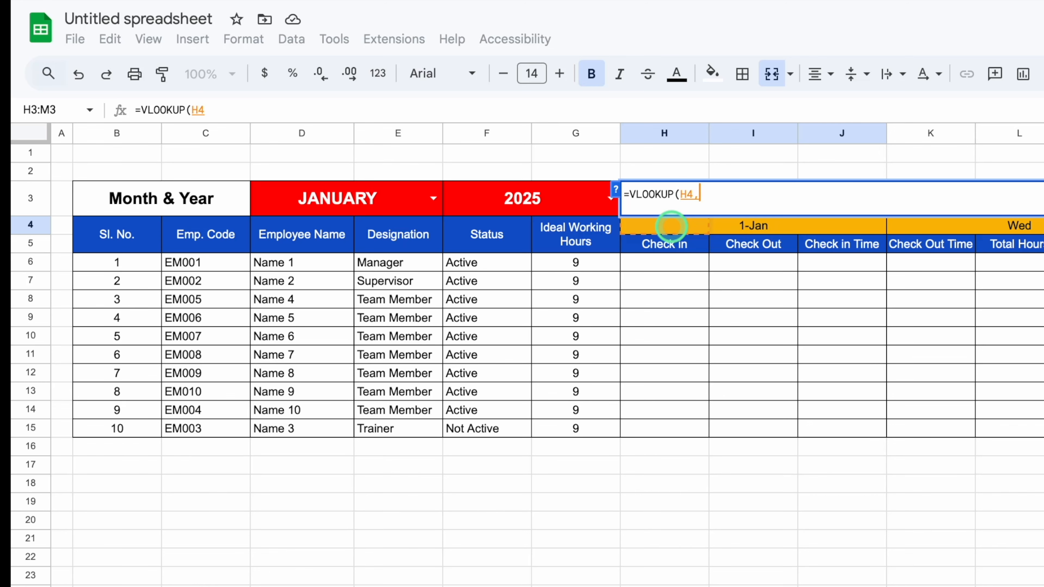
{"action": "type", "text": ","}
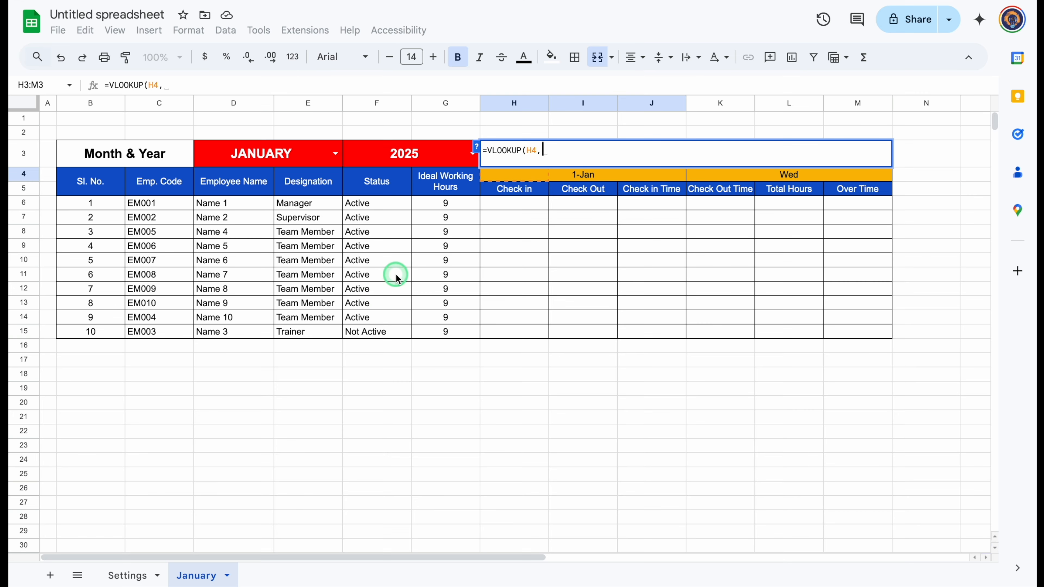
{"action": "left_click", "coordinate": [125, 578]}
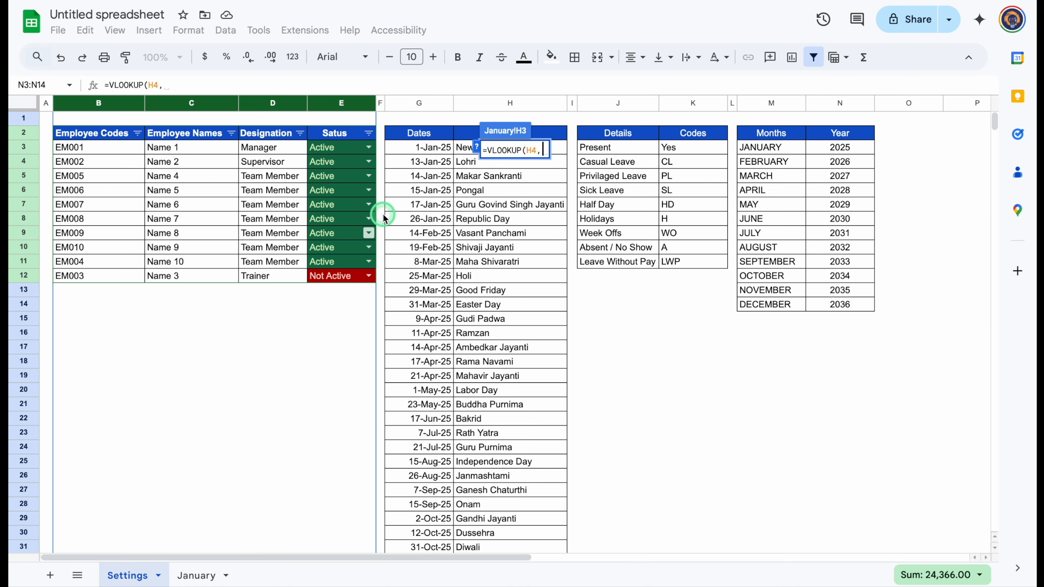
{"action": "left_click", "coordinate": [416, 103]}
{"action": "left_click_drag", "start_coordinate": [416, 103], "coordinate": [496, 103]}
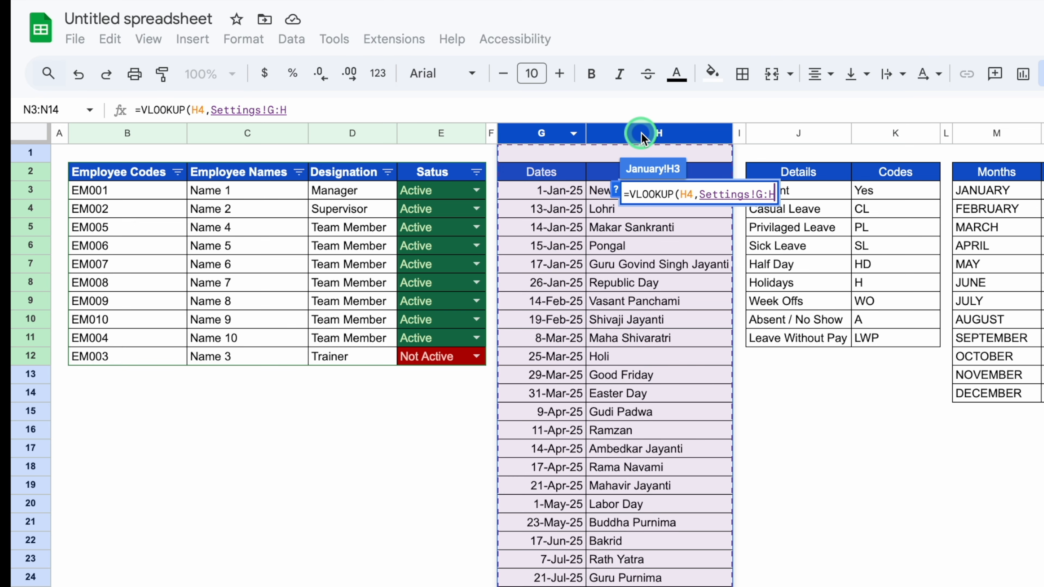
{"action": "key", "text": "F4"}
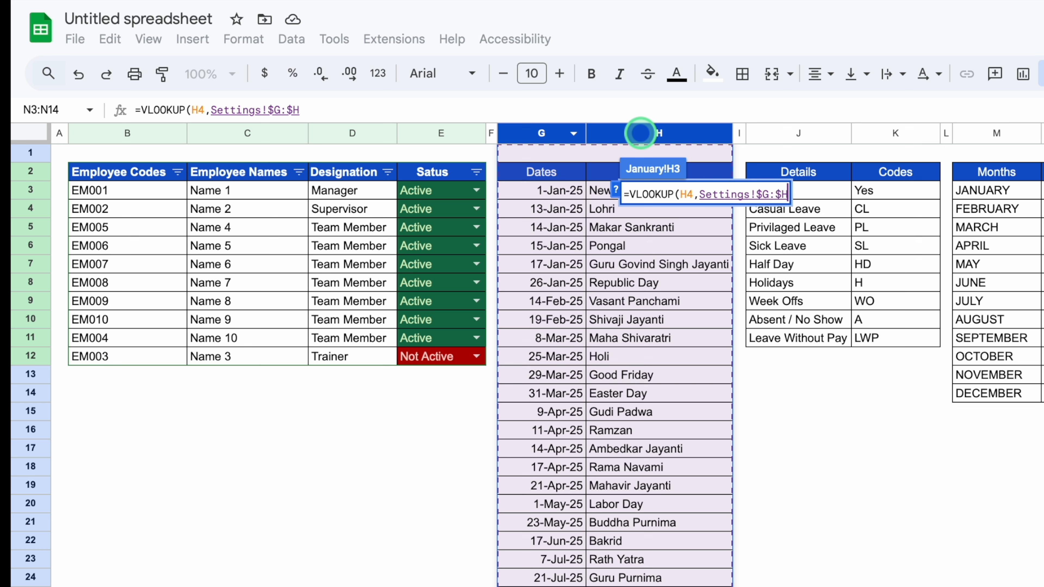
{"action": "type", "text": ","}
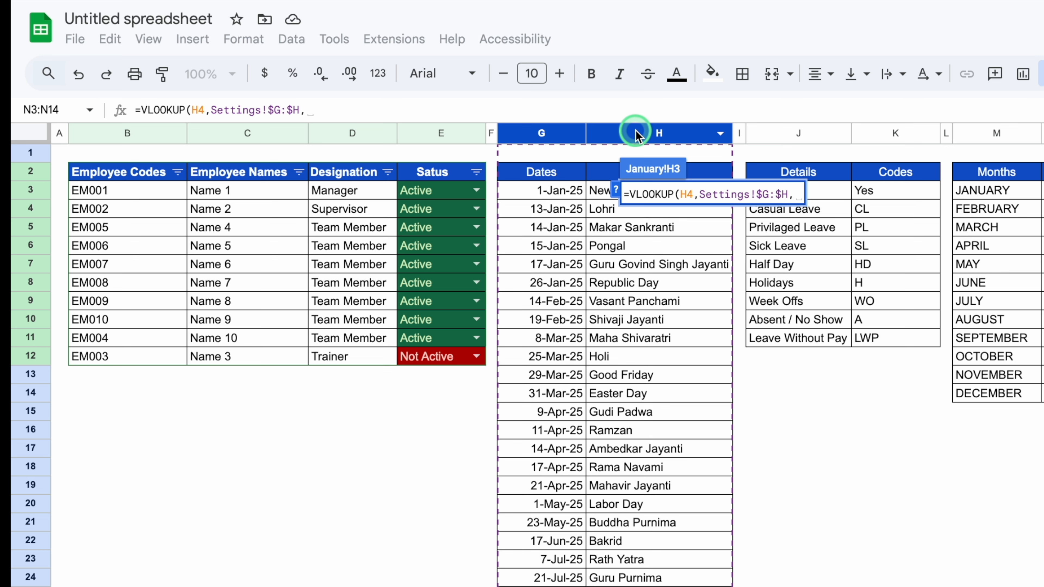
{"action": "type", "text": "2,0"}
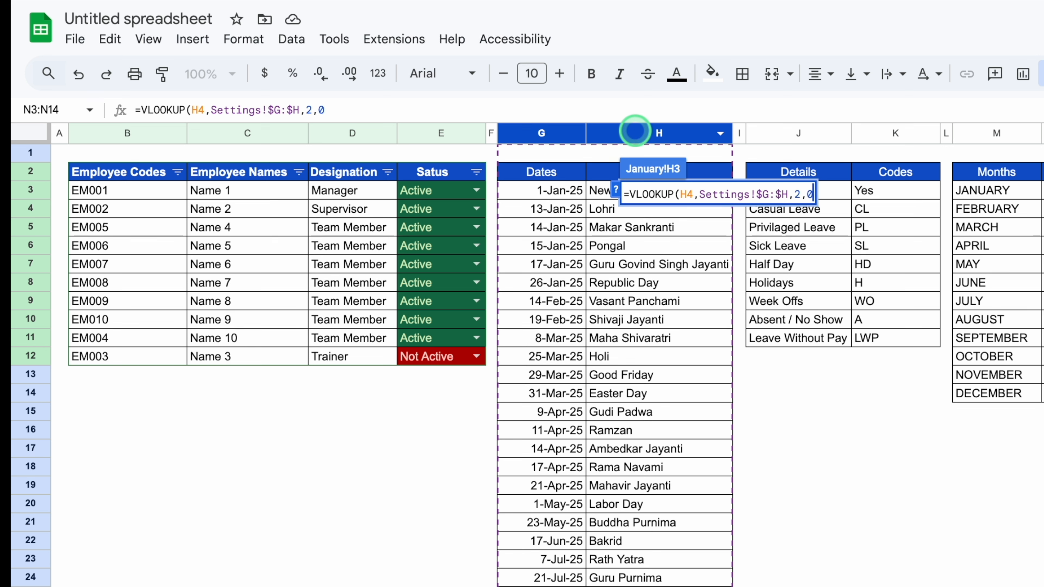
{"action": "type", "text": ")"}
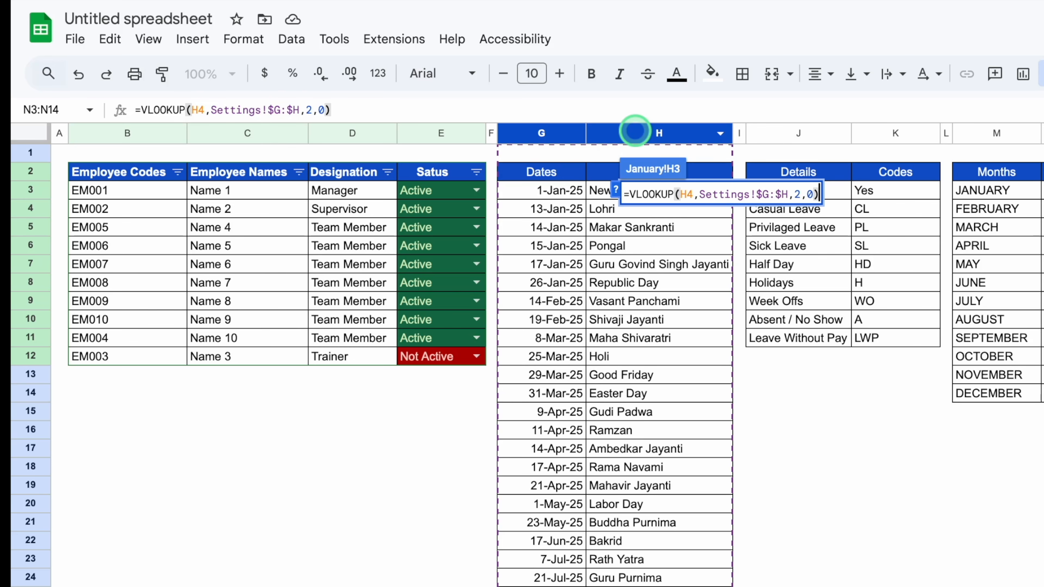
{"action": "key", "text": "Return"}
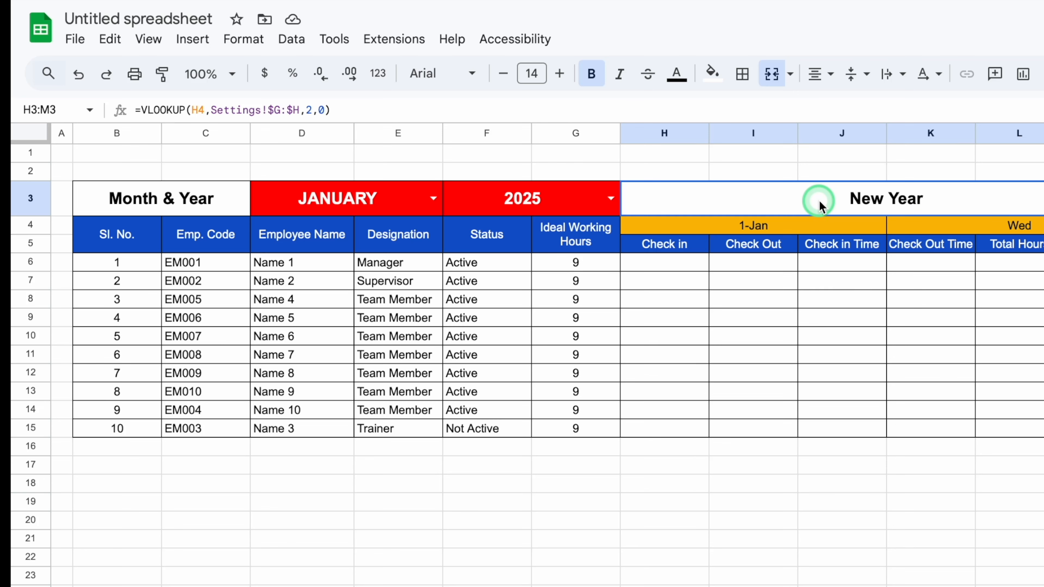
Wrap the H3 lookup in IFERROR with an empty text fallback: =IFERROR(VLOOKUP(H4,Settings!$G:$H,2,0),"").
{"action": "double_click", "coordinate": [819, 201]}
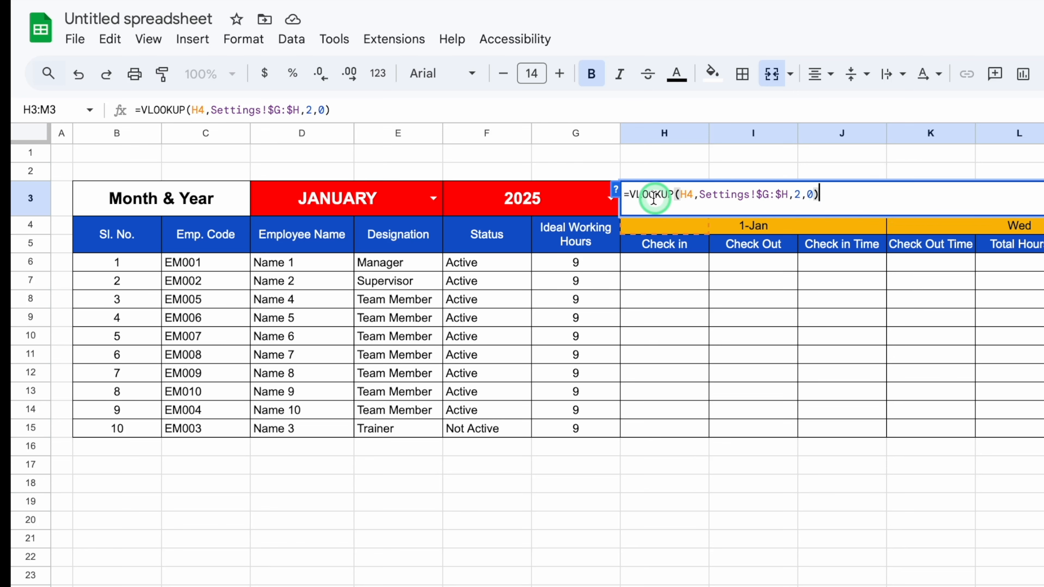
{"action": "left_click", "coordinate": [628, 195]}
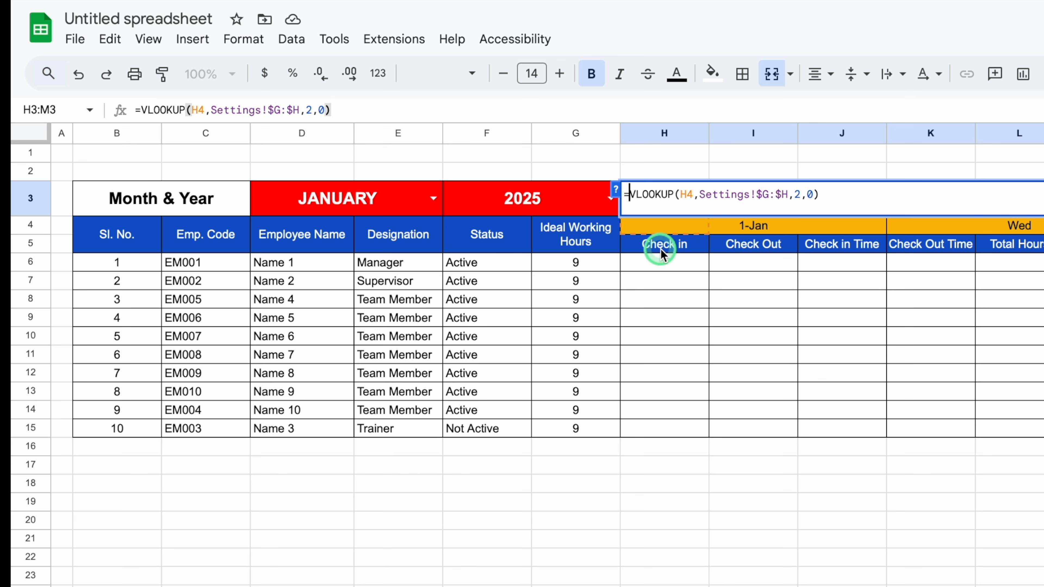
{"action": "type", "text": "IFERROR("}
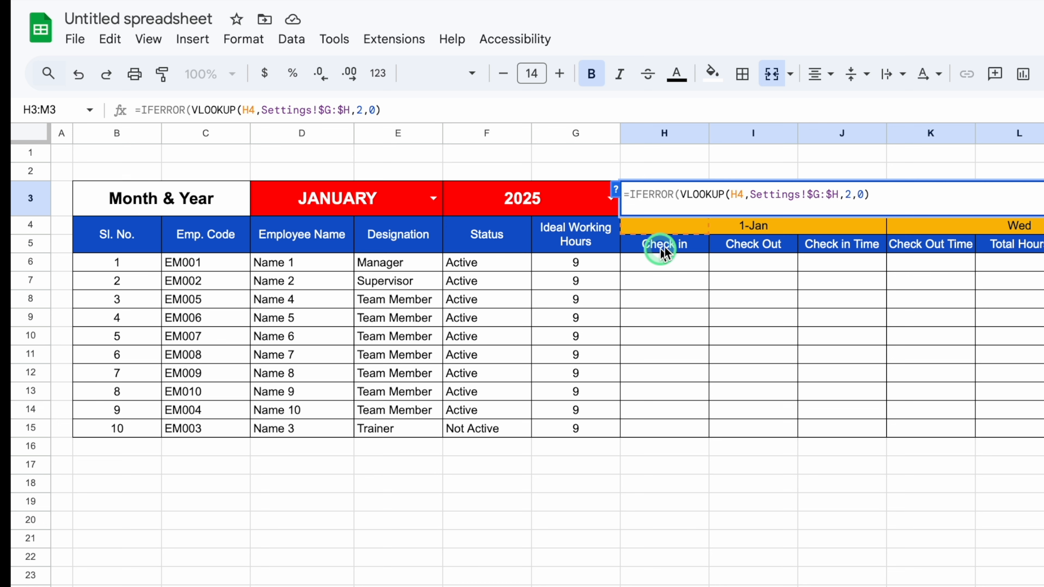
{"action": "left_click", "coordinate": [872, 195]}
{"action": "type", "text": ","}
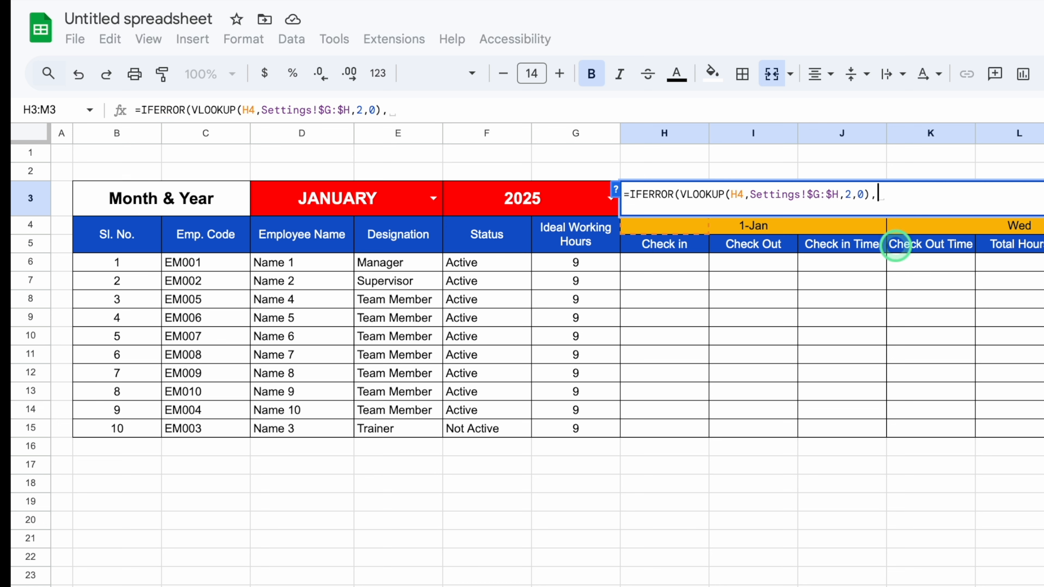
{"action": "type", "text": "\"\""}
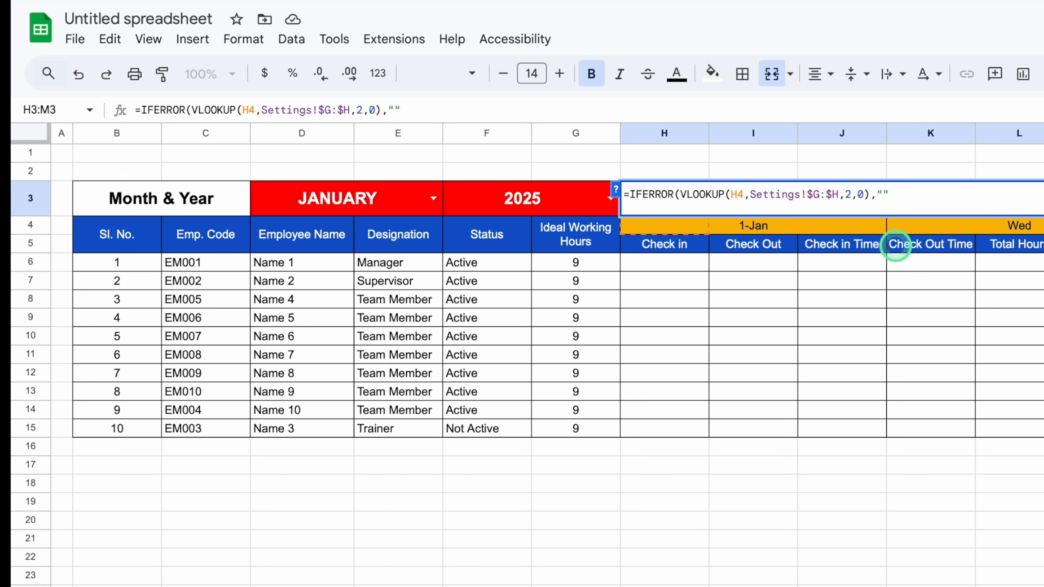
{"action": "type", "text": ")"}
{"action": "key", "text": "Return"}
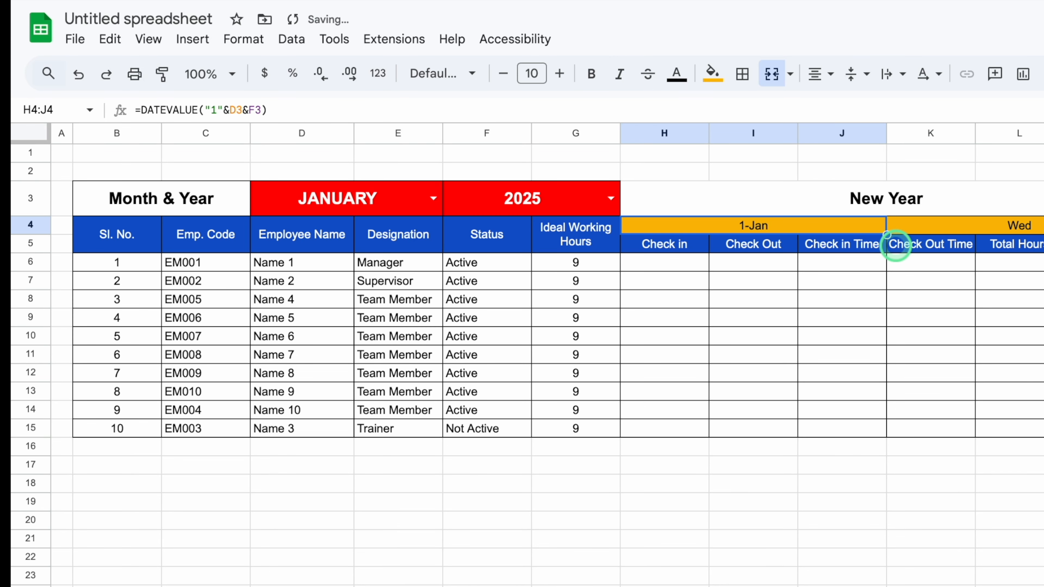
Format the holiday name cell H3:M3 with all borders, a teal fill and white text.
{"action": "left_click", "coordinate": [870, 194]}
{"action": "left_click", "coordinate": [749, 85]}
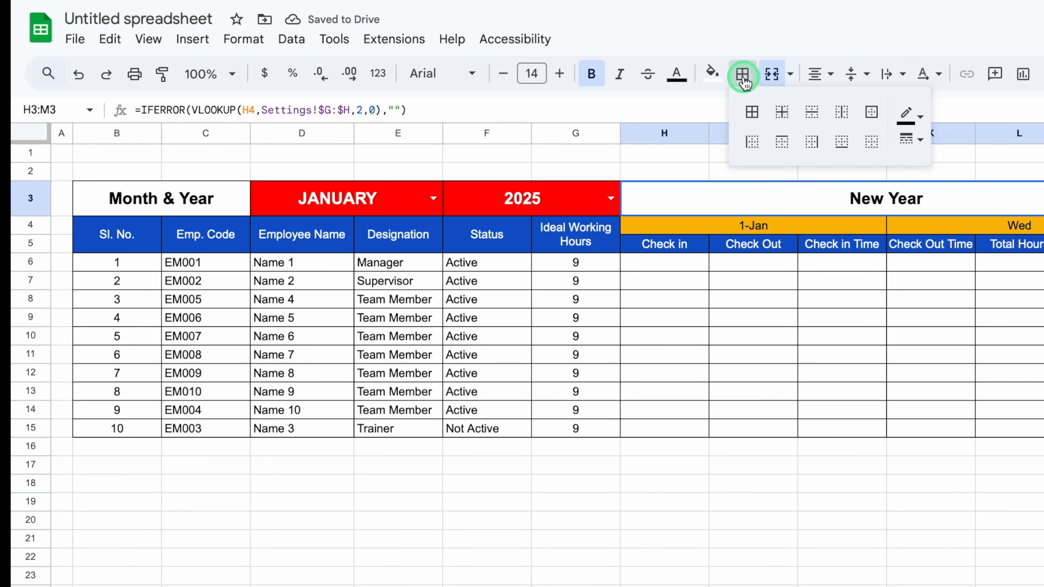
{"action": "left_click", "coordinate": [748, 110]}
{"action": "left_click", "coordinate": [713, 73]}
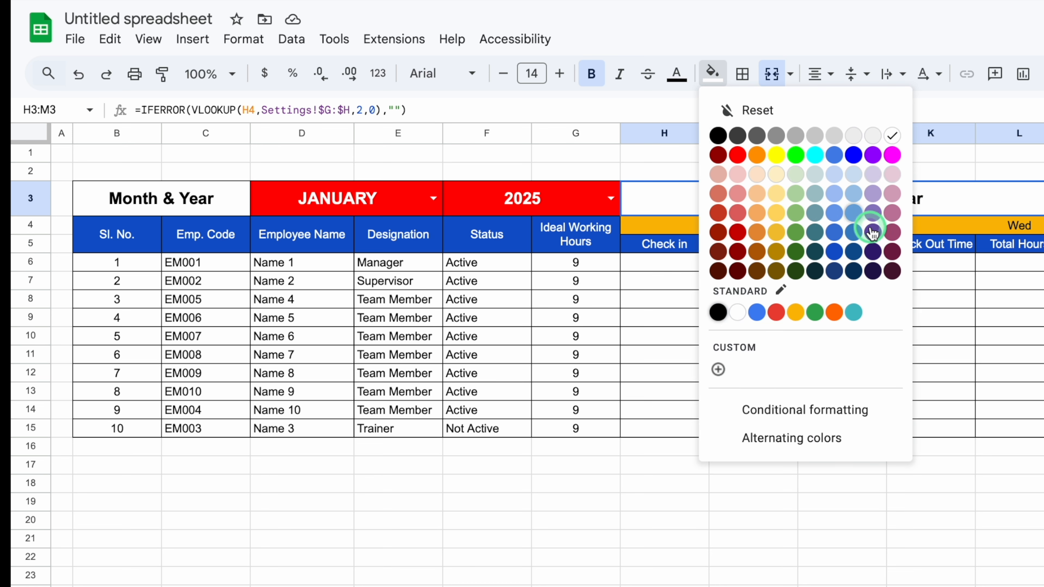
{"action": "left_click", "coordinate": [854, 313]}
{"action": "left_click", "coordinate": [813, 187]}
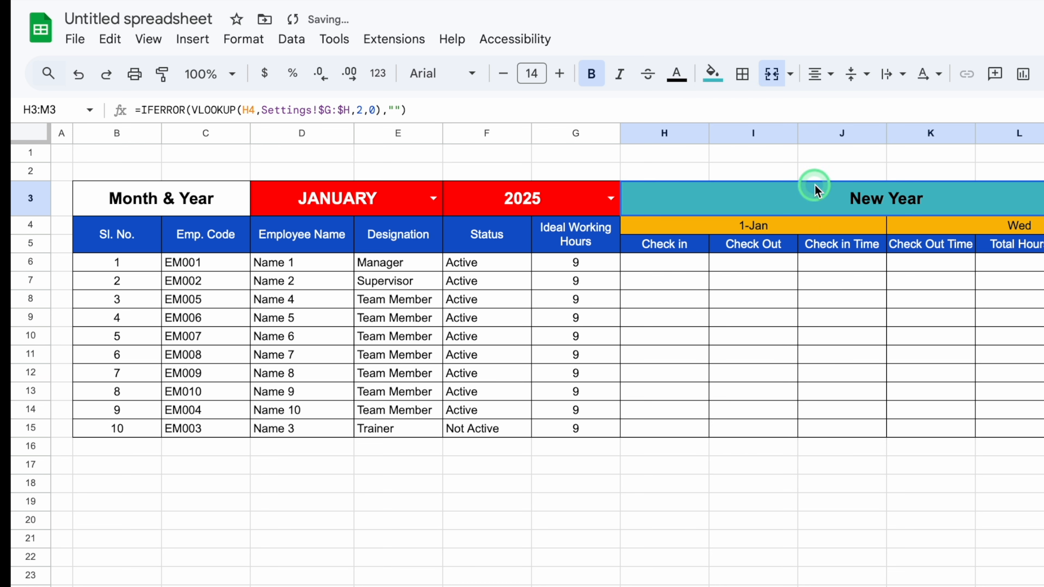
{"action": "left_click", "coordinate": [676, 73]}
{"action": "left_click", "coordinate": [875, 135]}
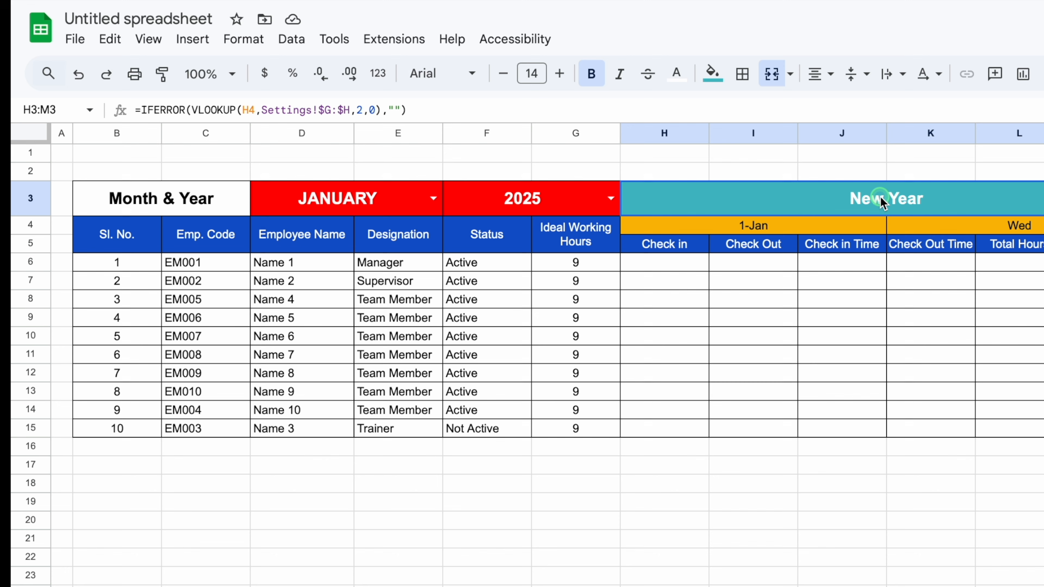
Copy the first day's block H3:M15 and paste it beside itself starting at N3.
{"action": "left_click_drag", "start_coordinate": [844, 195], "coordinate": [887, 426]}
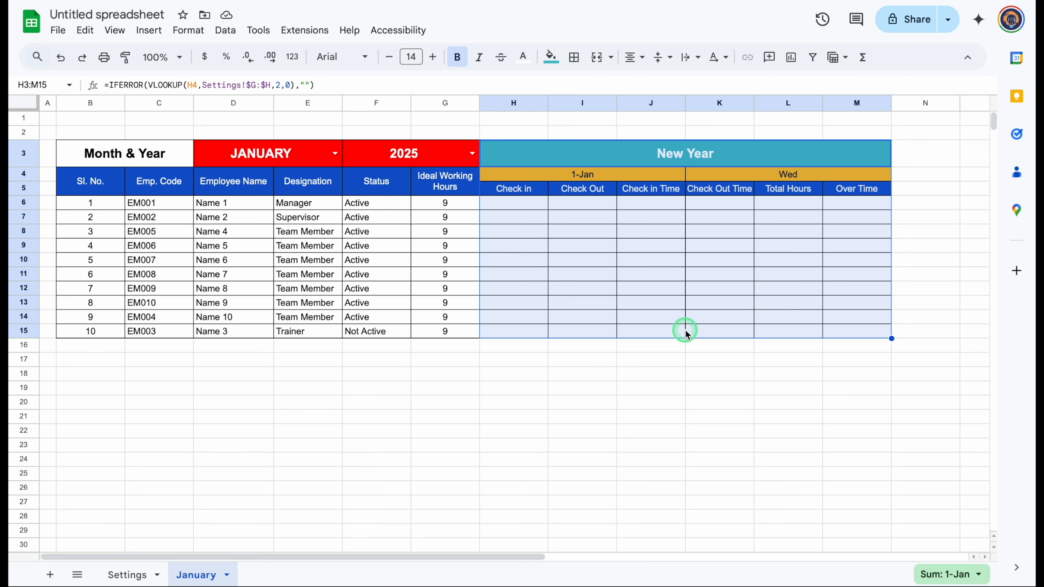
{"action": "left_click", "coordinate": [913, 154]}
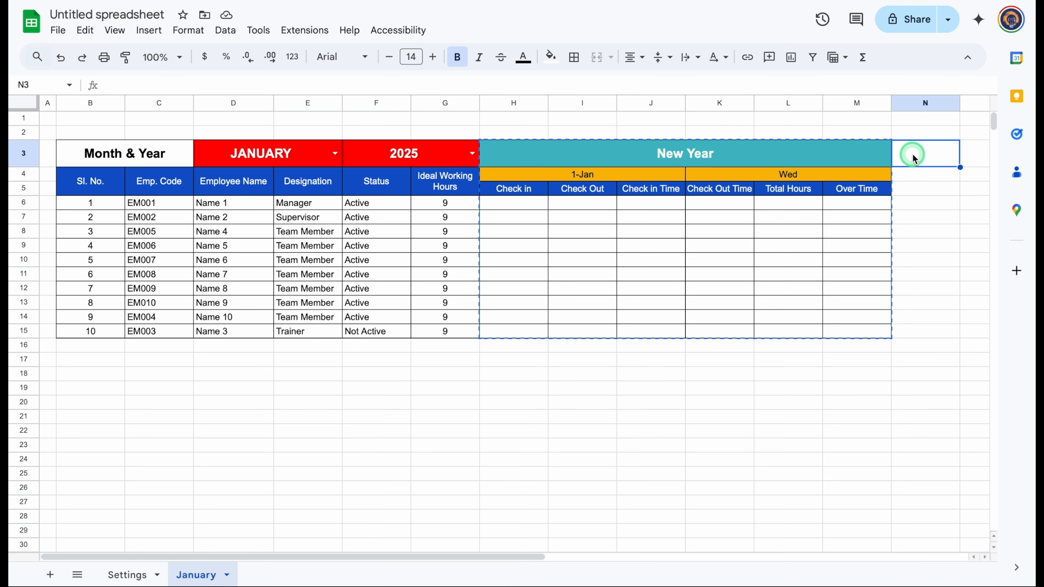
{"action": "key", "text": "Right"}
{"action": "key", "text": "Right"}
{"action": "key", "text": "Right"}
{"action": "key", "text": "Right"}
{"action": "key", "text": "Right"}
{"action": "left_click", "coordinate": [621, 154]}
{"action": "type", "text": "#VALUE!\t\t\t#VALUE!\t\t Check in\tCheck Out\tCheck in Time\tCheck Out Time\tTotal Hours\tOver Time"}
Replace the second day's date formula in merged cell N4 with =IF(H4<EOMONTH(H4,0),H4+1,"").
{"action": "left_click", "coordinate": [648, 174]}
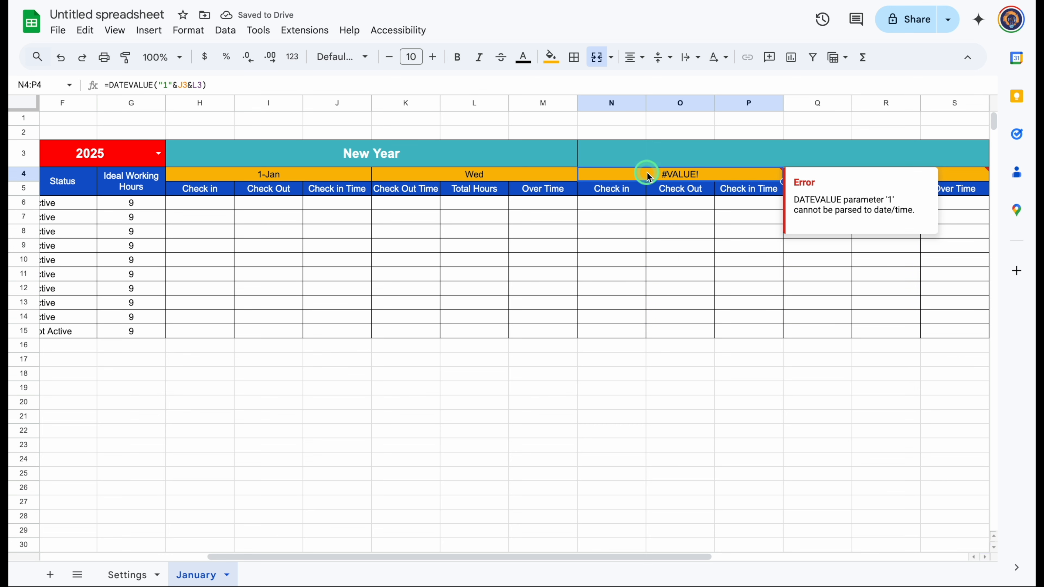
{"action": "key", "text": "Delete"}
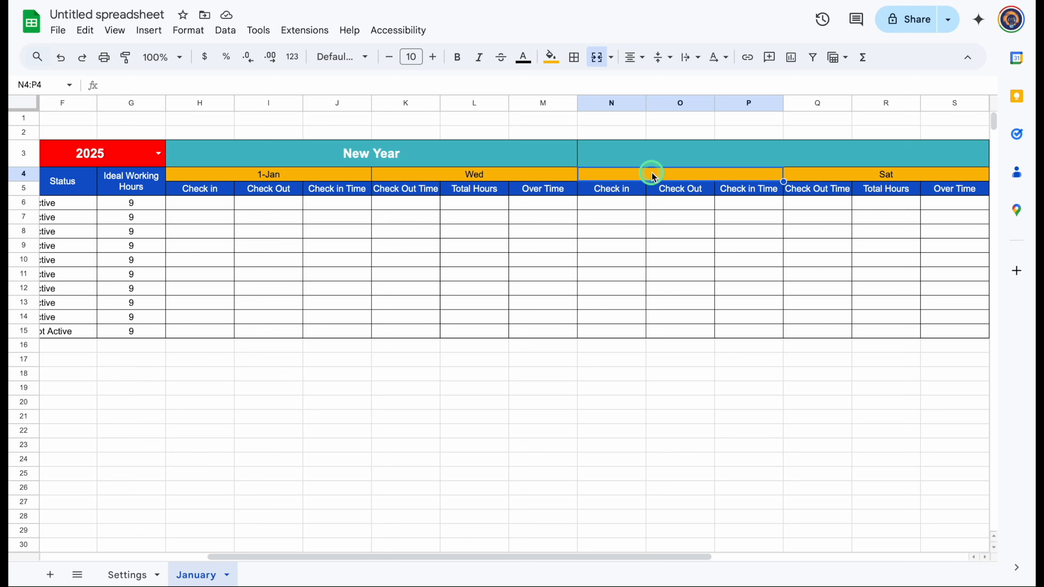
{"action": "type", "text": "="}
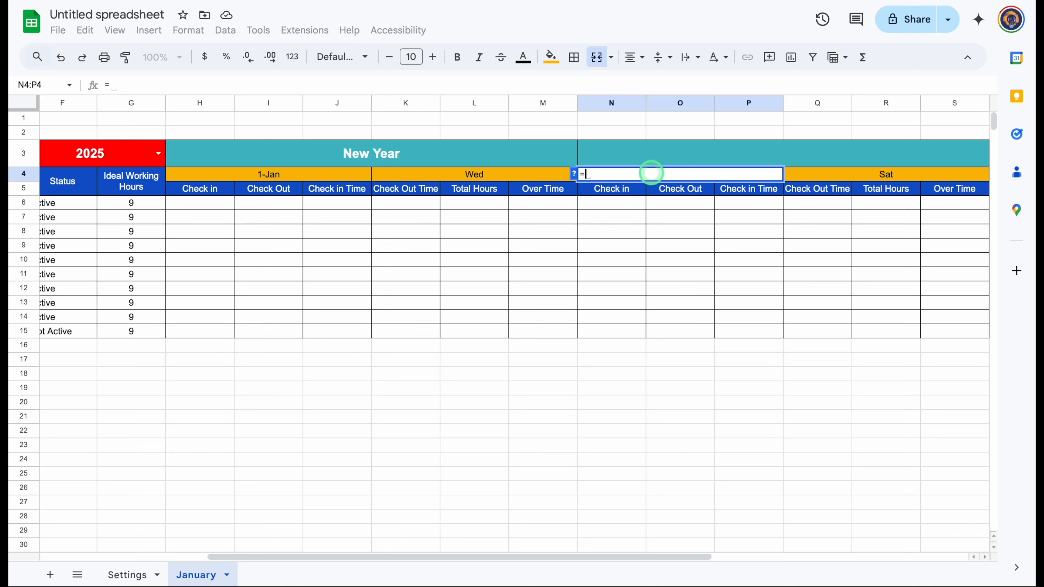
{"action": "type", "text": "IF"}
{"action": "left_click", "coordinate": [596, 197]}
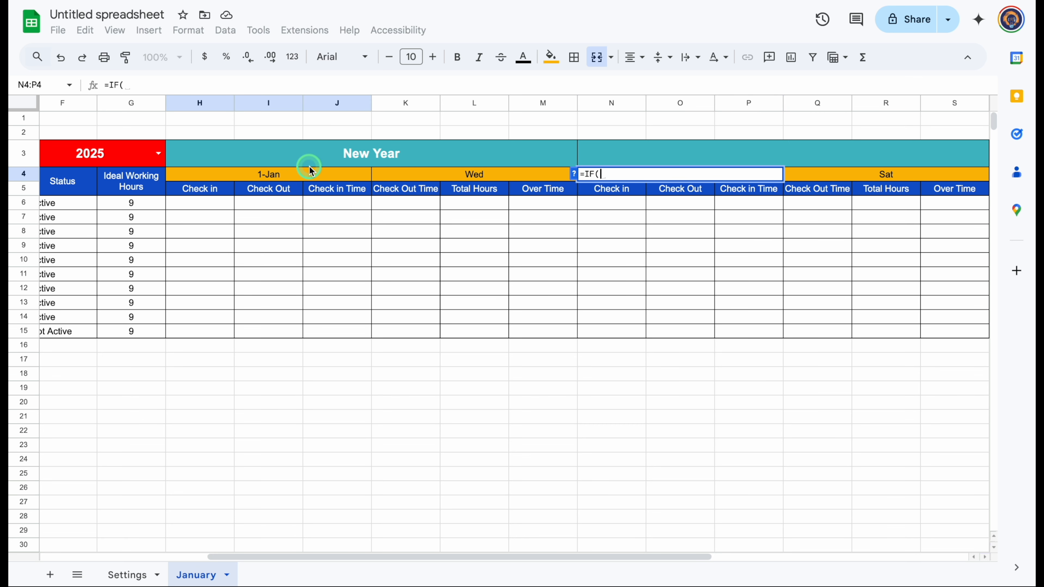
{"action": "left_click", "coordinate": [311, 175]}
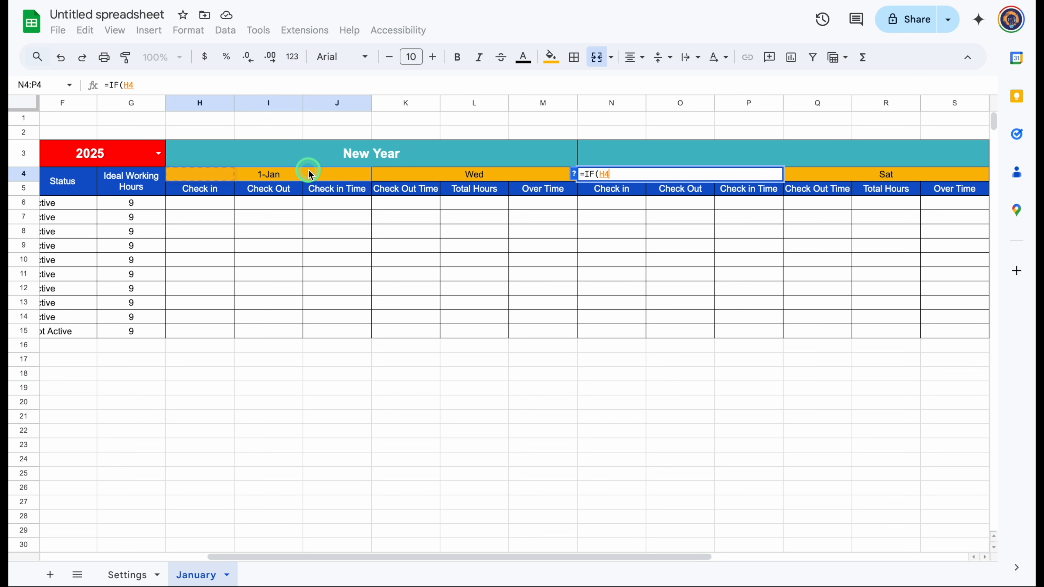
{"action": "type", "text": "<EO"}
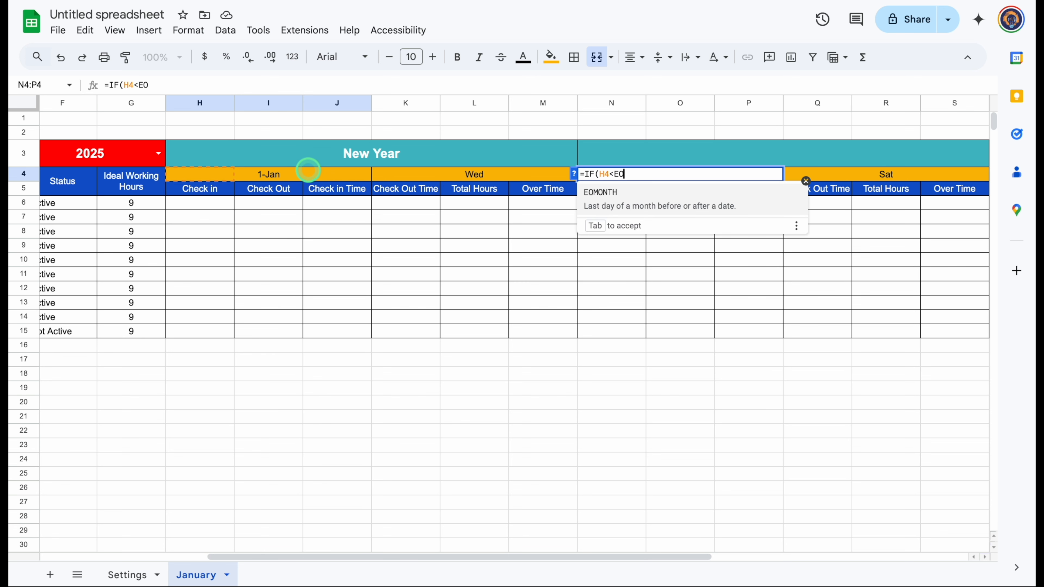
{"action": "left_click", "coordinate": [602, 199]}
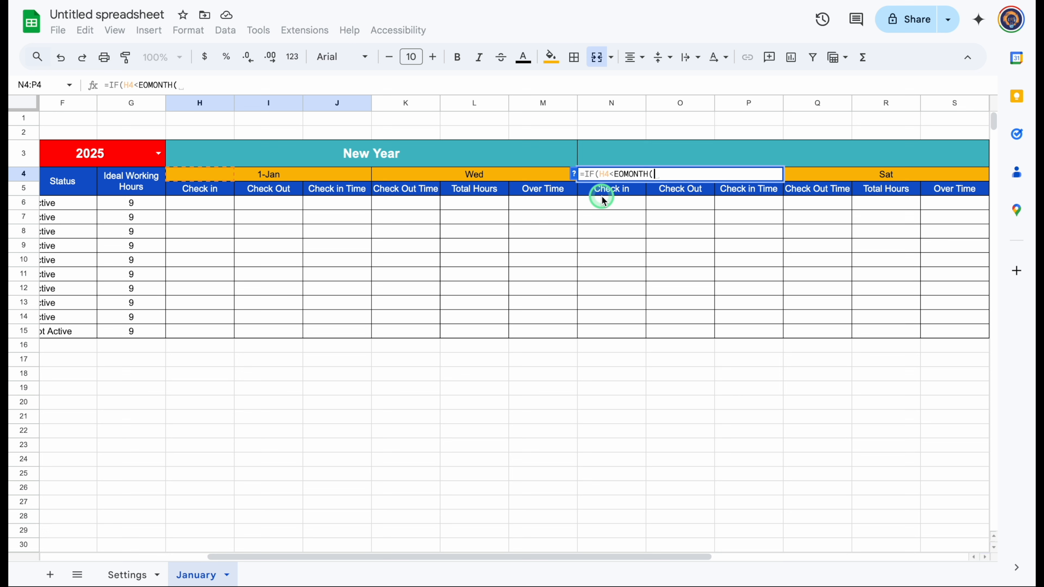
{"action": "left_click", "coordinate": [260, 177]}
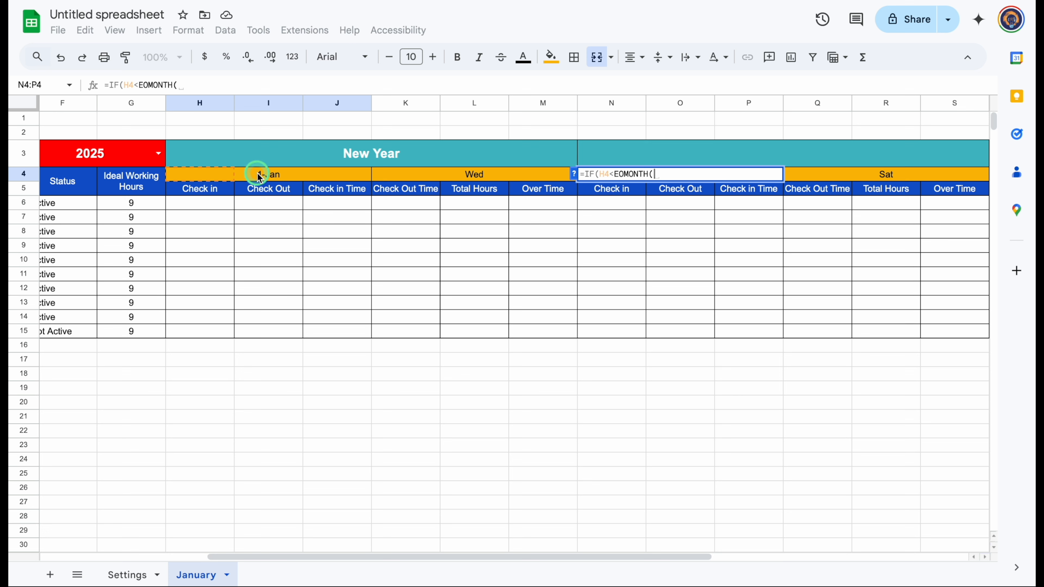
{"action": "type", "text": ", 0)"}
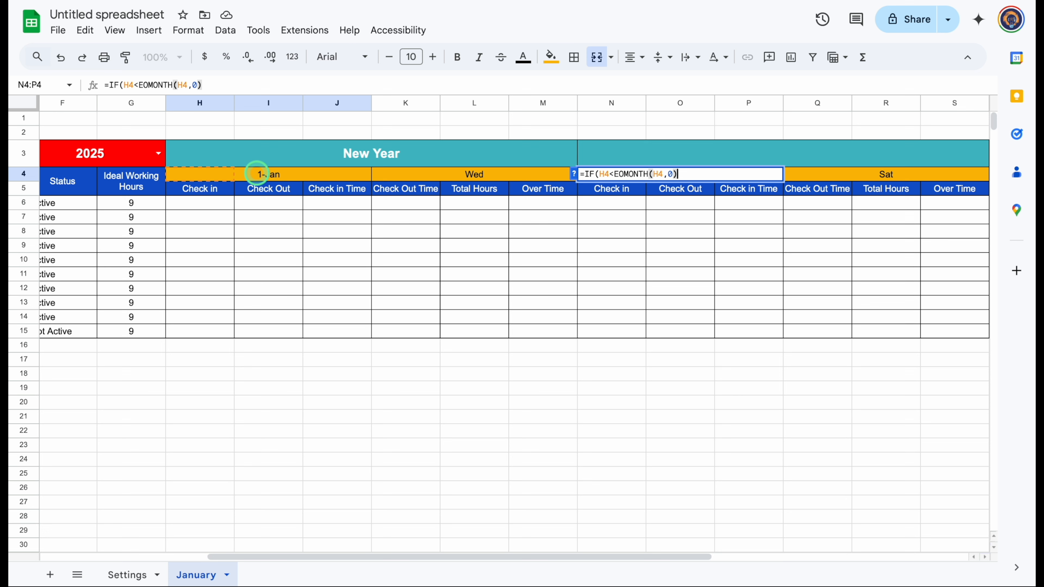
{"action": "type", "text": ","}
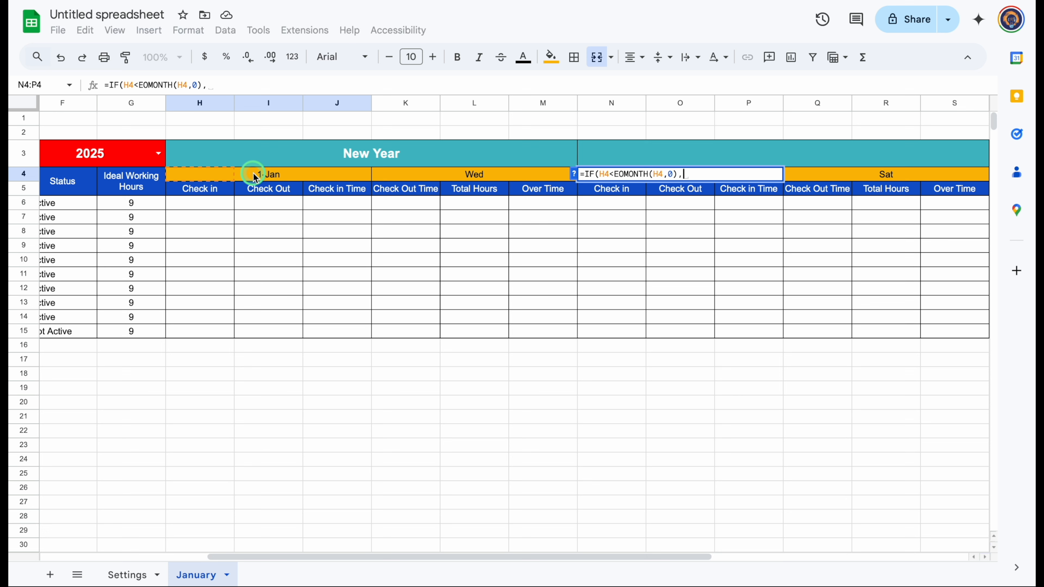
{"action": "left_click", "coordinate": [255, 176]}
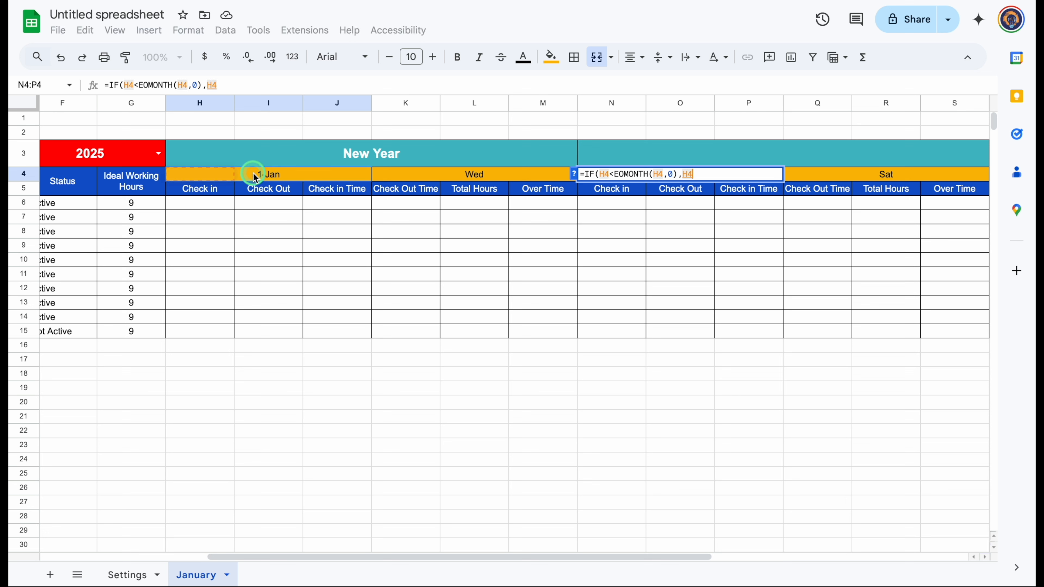
{"action": "type", "text": "+1,"}
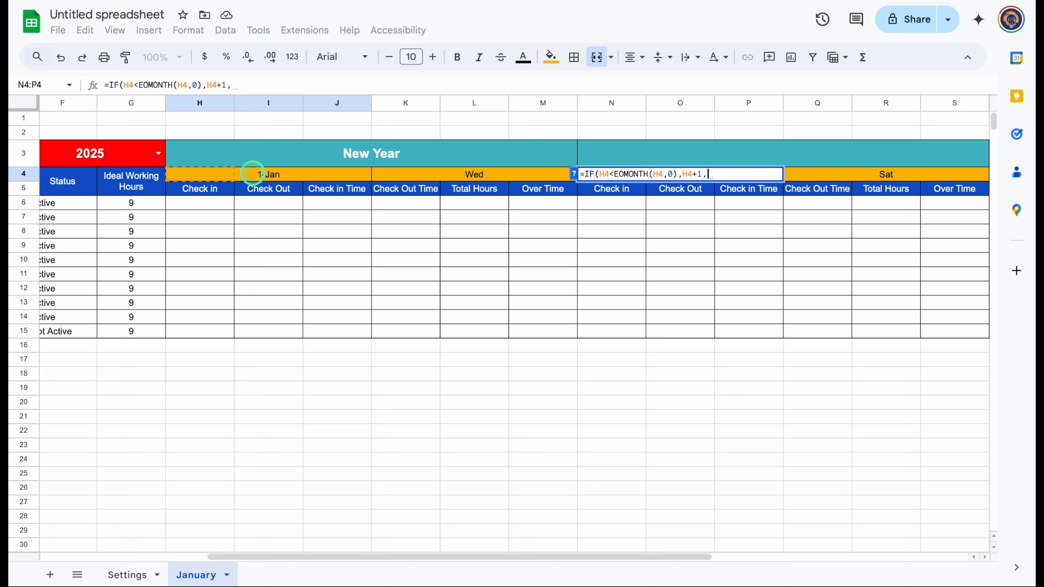
{"action": "type", "text": "\"\""}
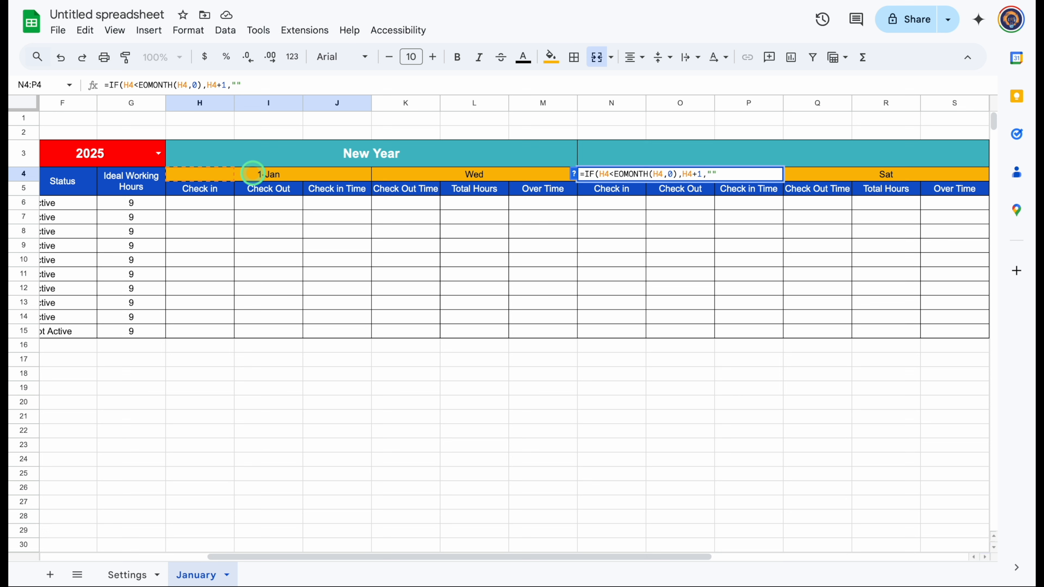
{"action": "type", "text": "\")"}
{"action": "key", "text": "Return"}
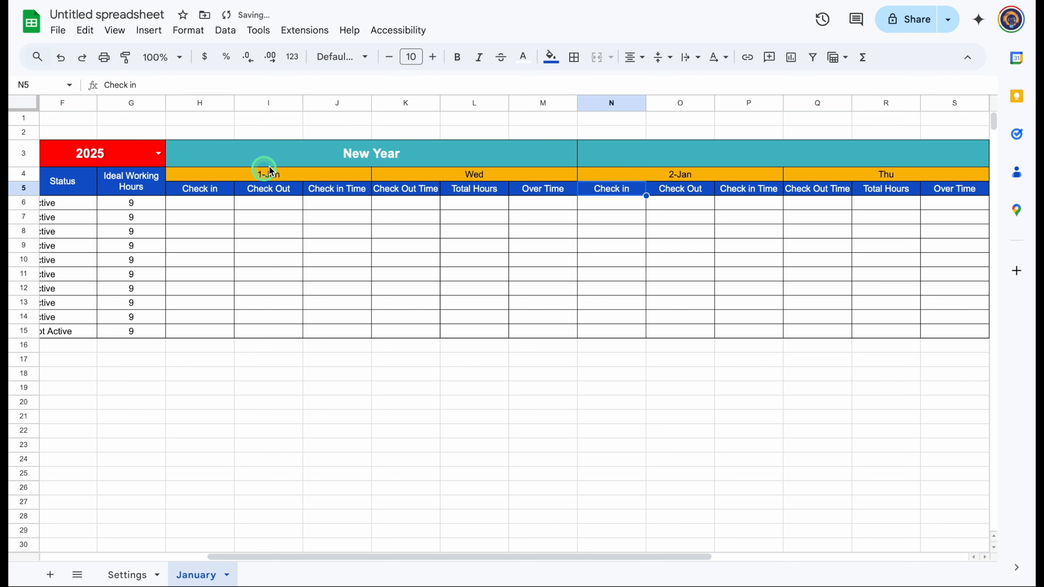
Open the date formula in N4 to review its EOMONTH condition and next-day result, leaving it as entered.
{"action": "left_click", "coordinate": [676, 176]}
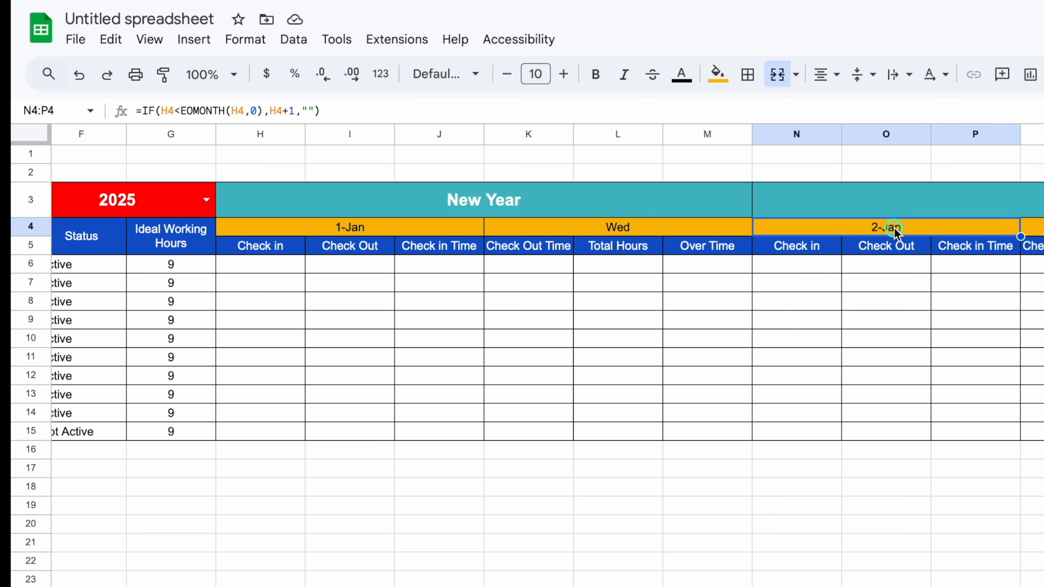
{"action": "double_click", "coordinate": [689, 179]}
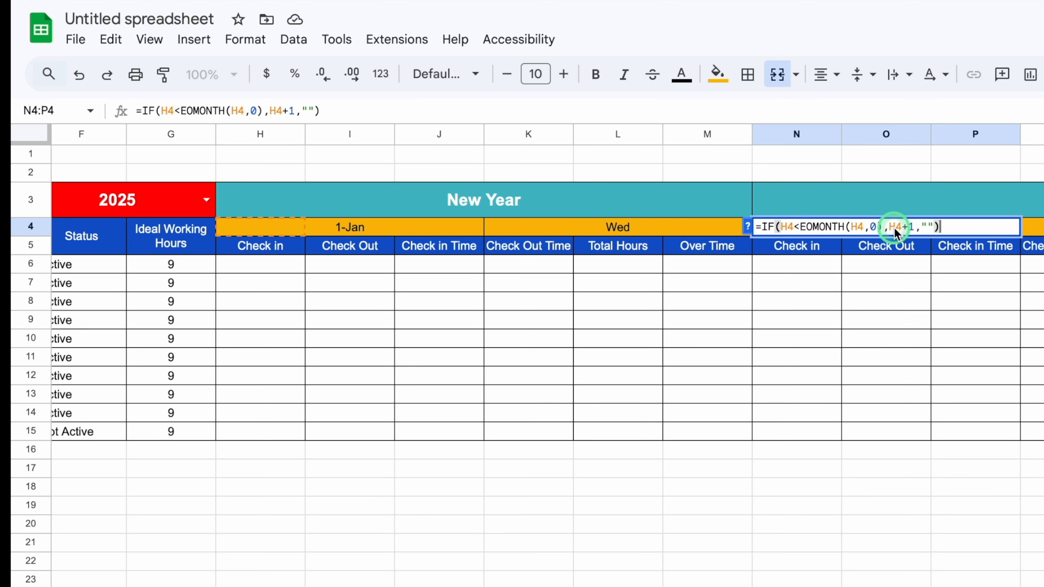
{"action": "left_click", "coordinate": [780, 226]}
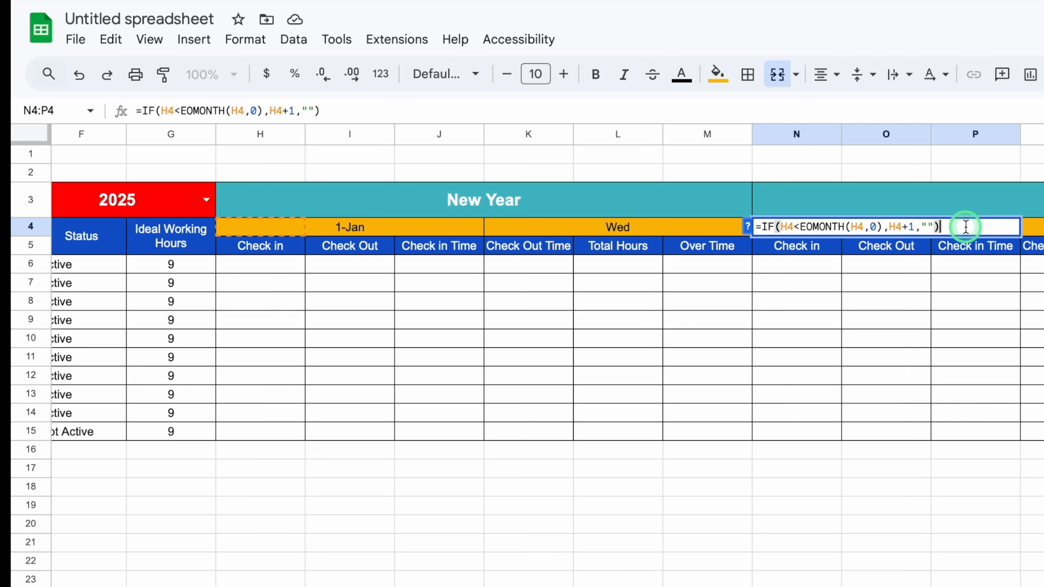
{"action": "key", "text": "Return"}
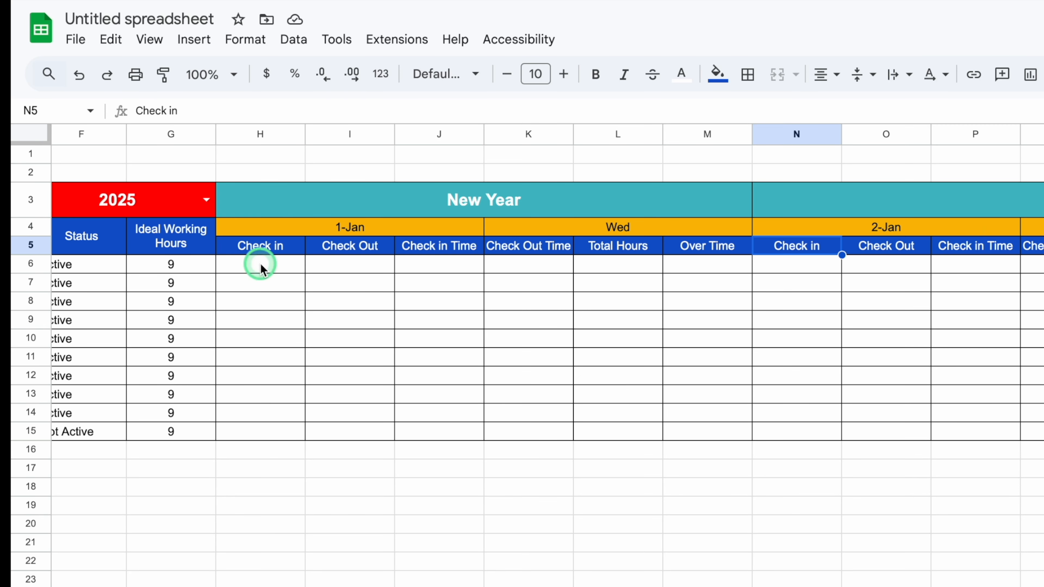
Add a data validation rule to the Check in cells H6:H15 with the Dropdown (from a range) criterion.
{"action": "left_click_drag", "start_coordinate": [261, 263], "coordinate": [272, 437]}
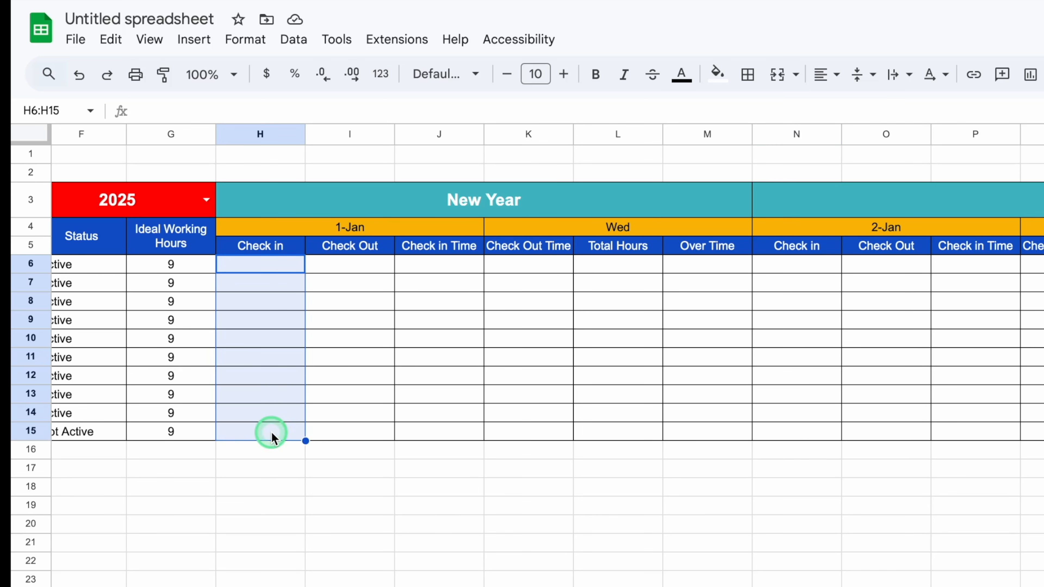
{"action": "left_click", "coordinate": [293, 41]}
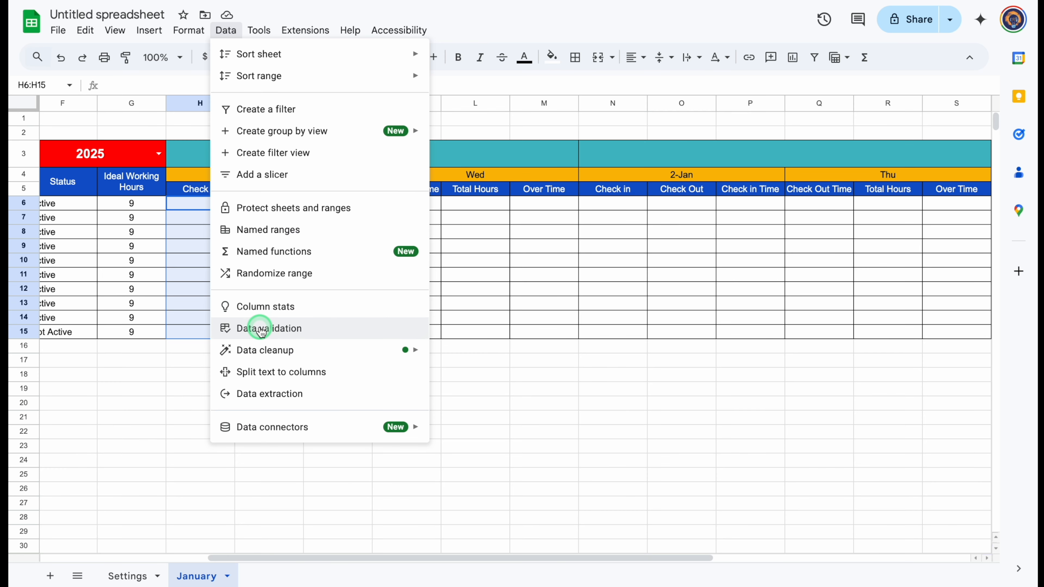
{"action": "left_click", "coordinate": [261, 332]}
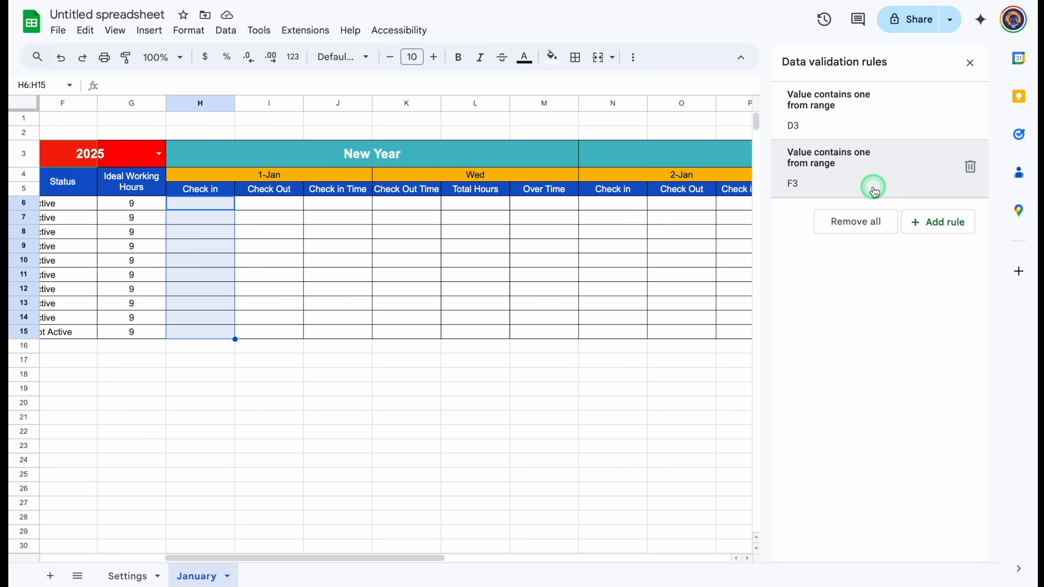
{"action": "left_click", "coordinate": [942, 224]}
{"action": "left_click", "coordinate": [861, 181]}
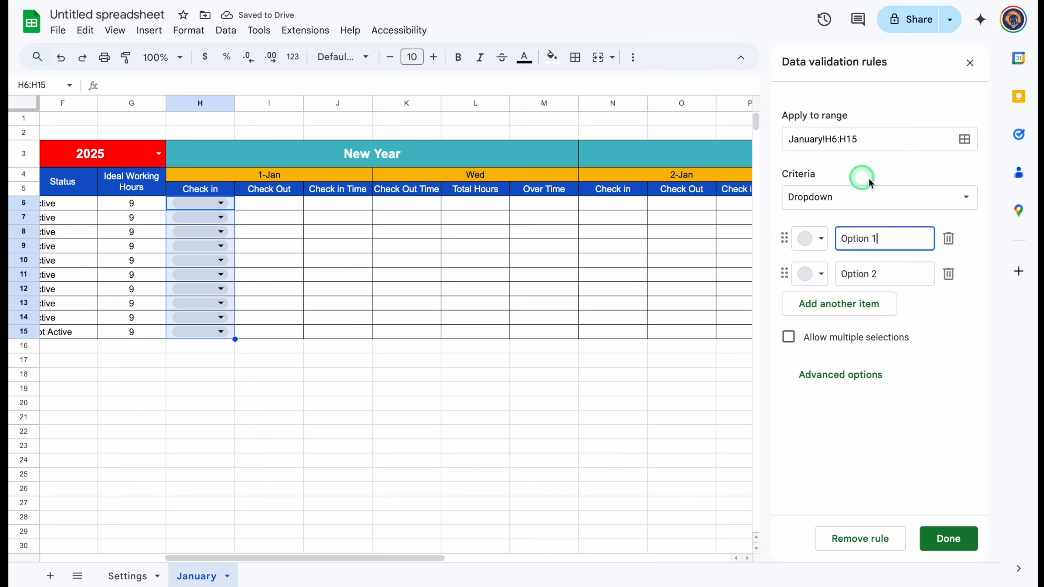
{"action": "left_click", "coordinate": [966, 196]}
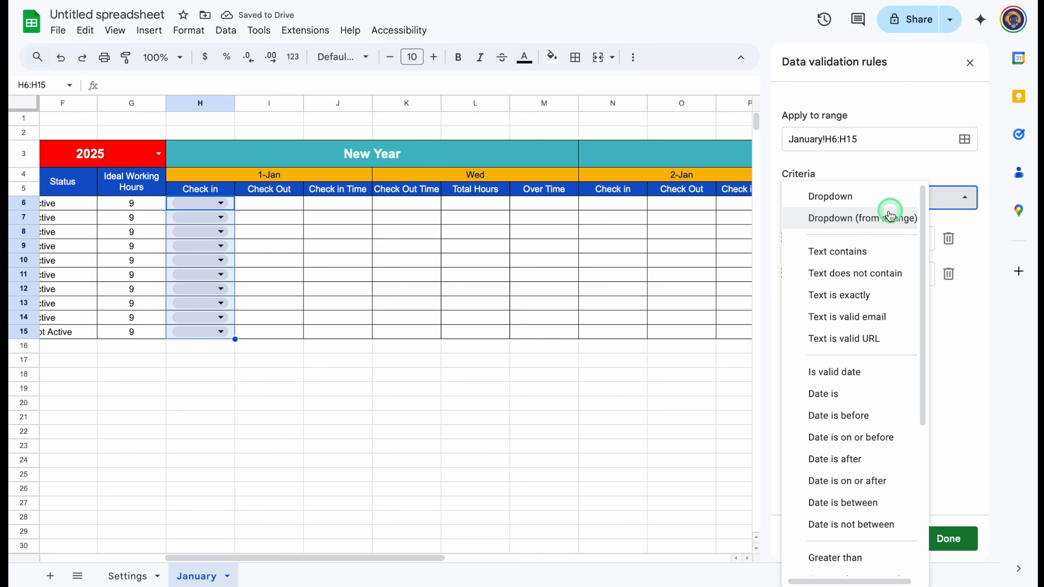
{"action": "left_click", "coordinate": [871, 222]}
Use the attendance codes in Settings!K3:K11 as the dropdown source and open the rule's advanced options.
{"action": "left_click", "coordinate": [965, 238]}
{"action": "left_click", "coordinate": [127, 576]}
{"action": "left_click_drag", "start_coordinate": [694, 148], "coordinate": [694, 262]}
{"action": "left_click", "coordinate": [606, 308]}
{"action": "left_click_drag", "start_coordinate": [985, 260], "coordinate": [990, 390]}
{"action": "left_click", "coordinate": [840, 502]}
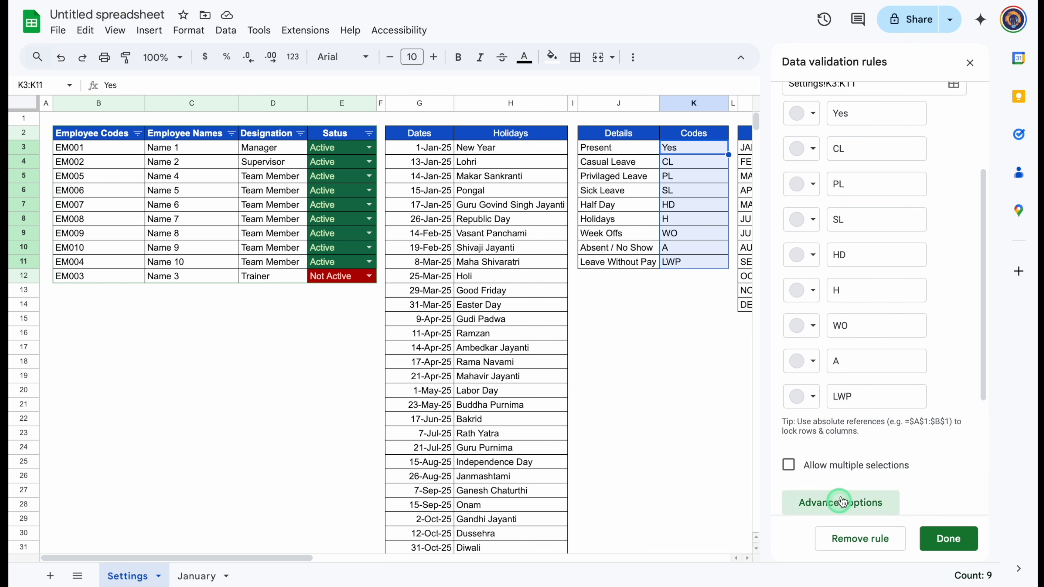
{"action": "left_click_drag", "start_coordinate": [985, 274], "coordinate": [984, 415]}
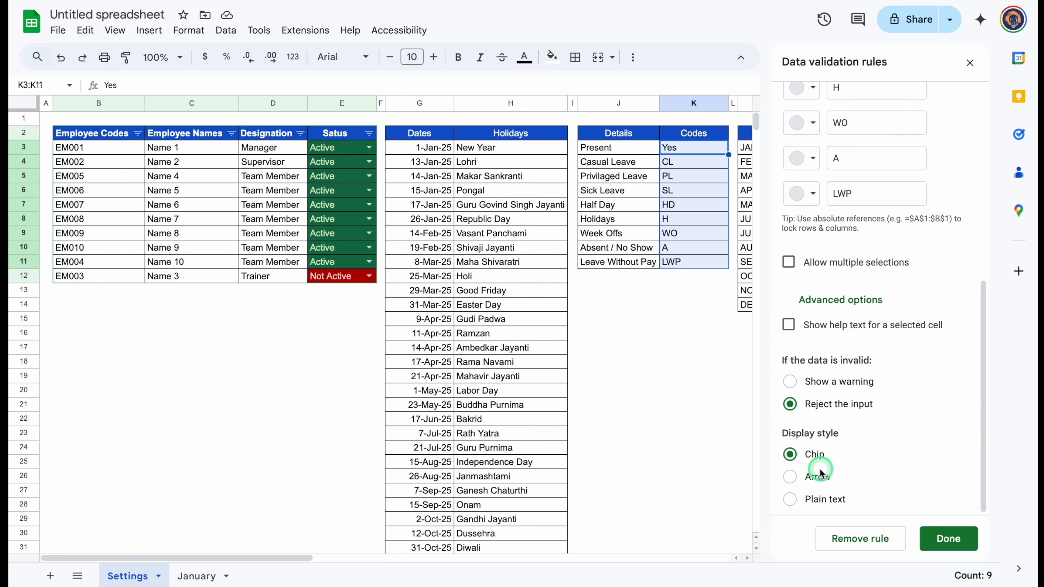
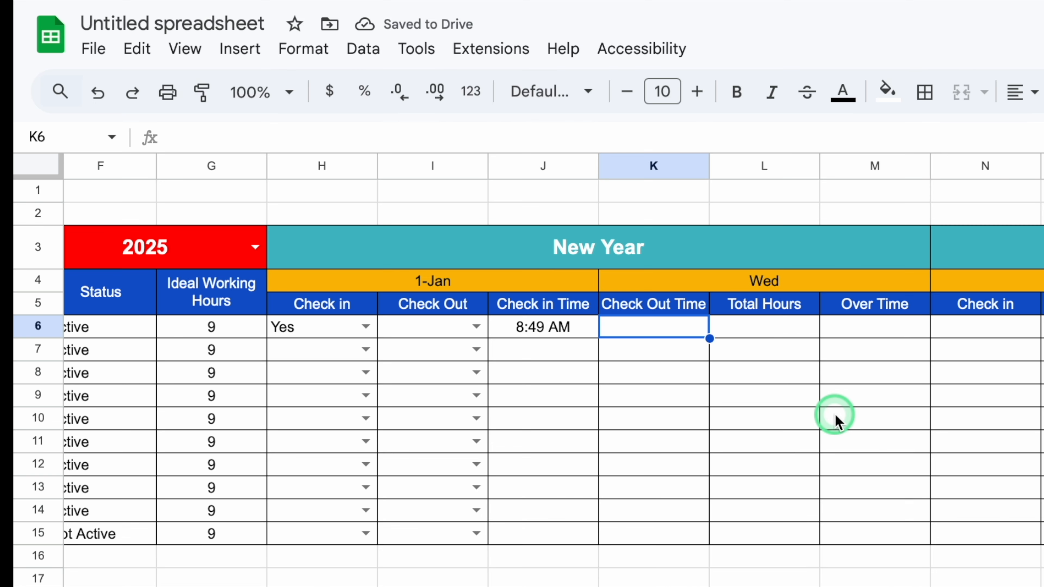
Copy the Check in Time formula from J6 into the Check Out Time cell K6.
{"action": "type", "text": "="}
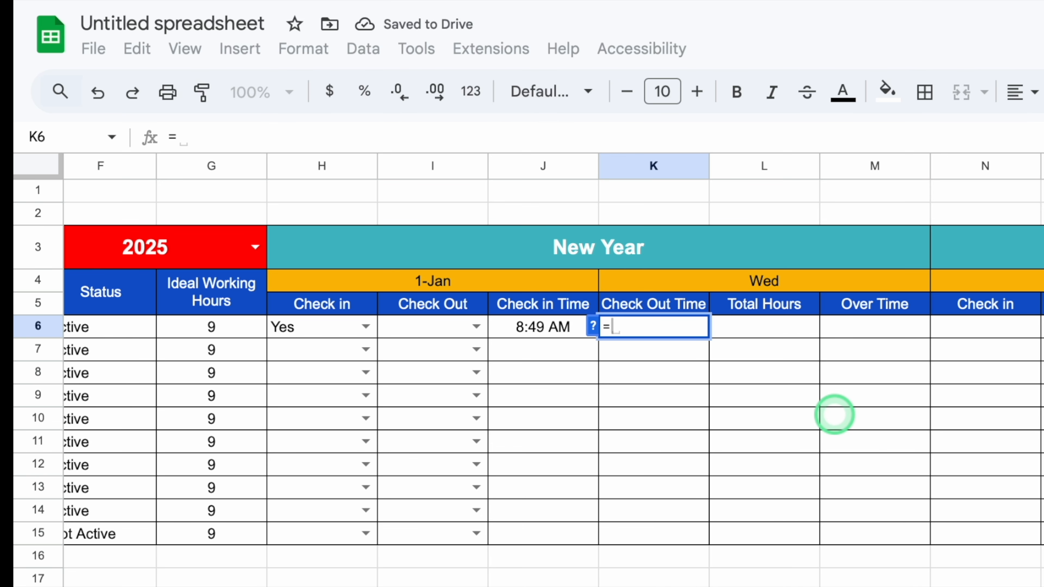
{"action": "key", "text": "BackSpace"}
{"action": "left_click", "coordinate": [566, 326]}
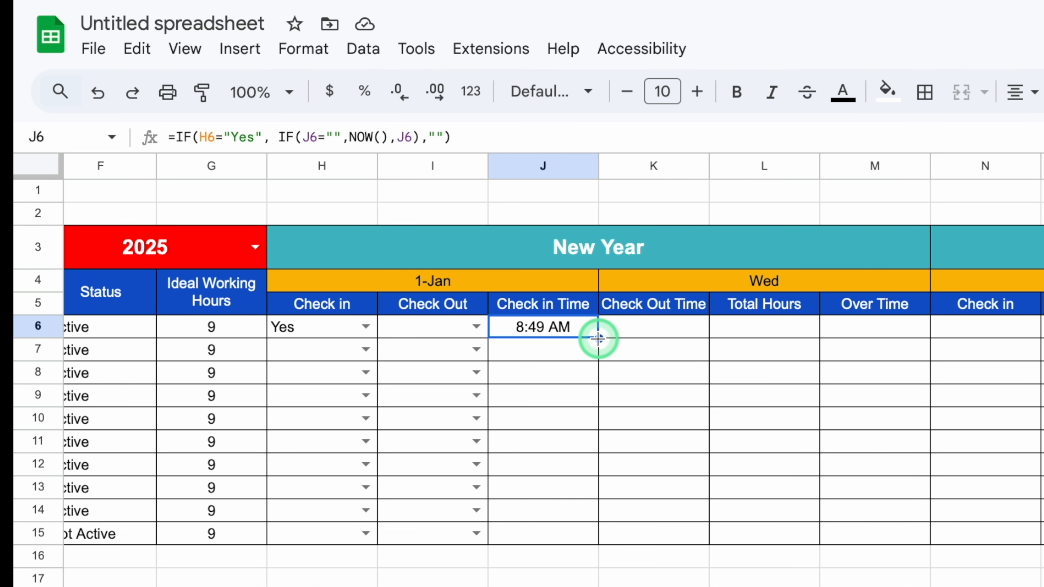
{"action": "left_click_drag", "start_coordinate": [599, 338], "coordinate": [660, 331]}
Change the condition text in K6 from "Yes" to "Done", giving =IF(I6="Done", IF(K6="",NOW(),K6),"").
{"action": "double_click", "coordinate": [675, 331]}
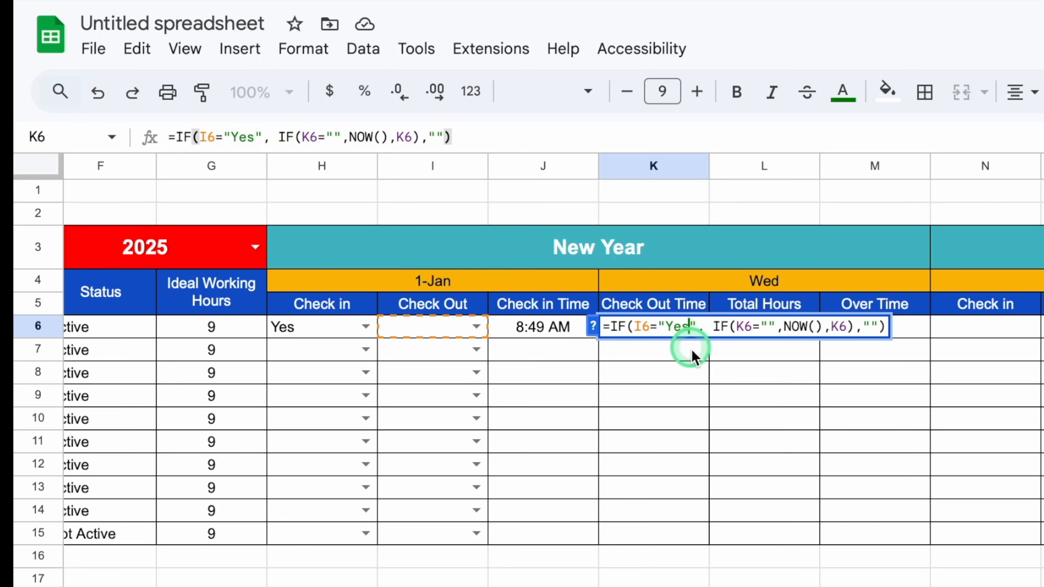
{"action": "key", "text": "BackSpace"}
{"action": "key", "text": "BackSpace"}
{"action": "key", "text": "BackSpace"}
{"action": "type", "text": "Done"}
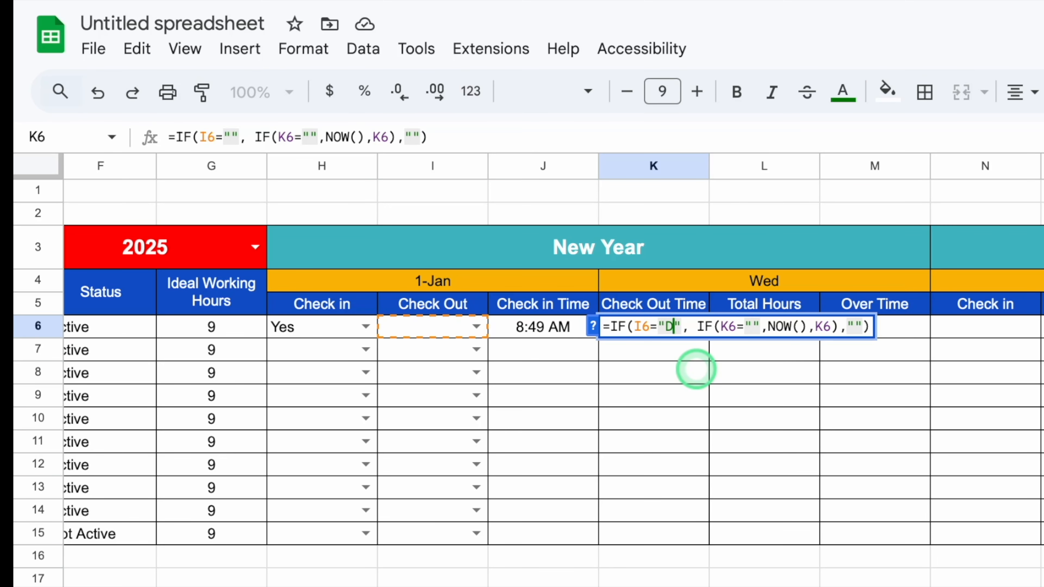
{"action": "key", "text": "Return"}
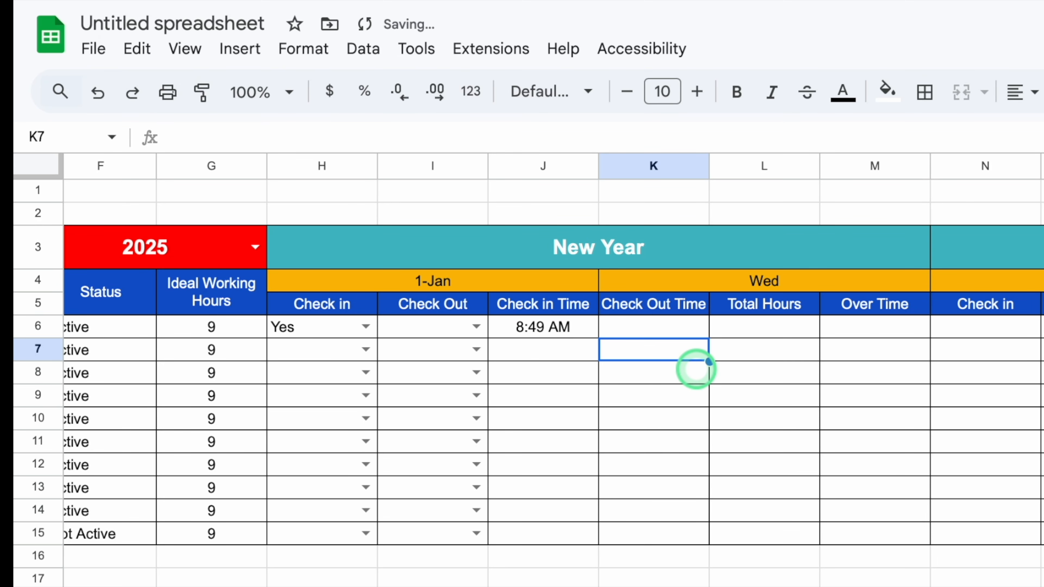
Set the first employee's Check Out dropdown in I6 to Done to test the K6 timestamp formula.
{"action": "left_click", "coordinate": [645, 331]}
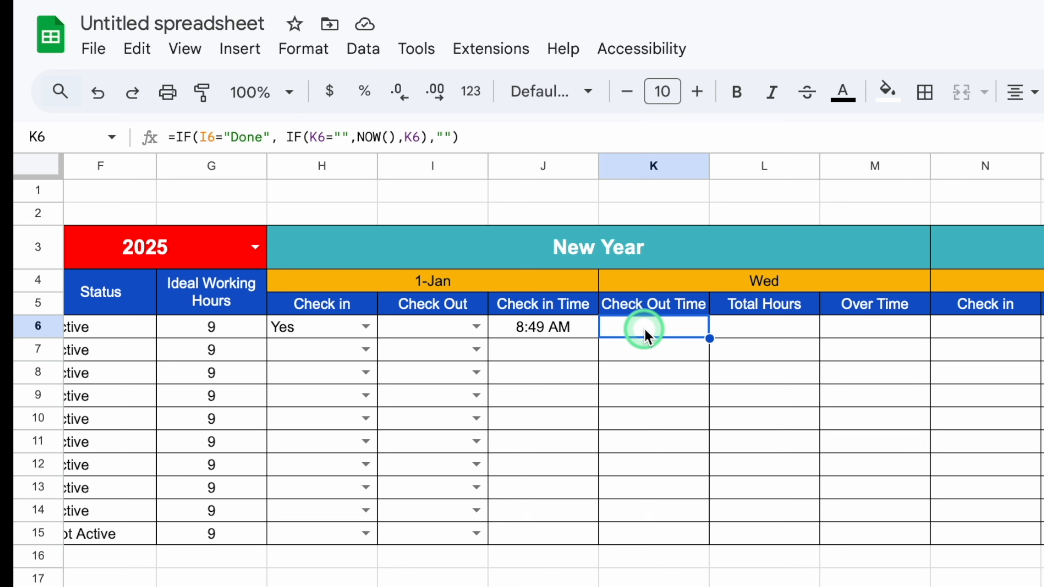
{"action": "left_click", "coordinate": [477, 327]}
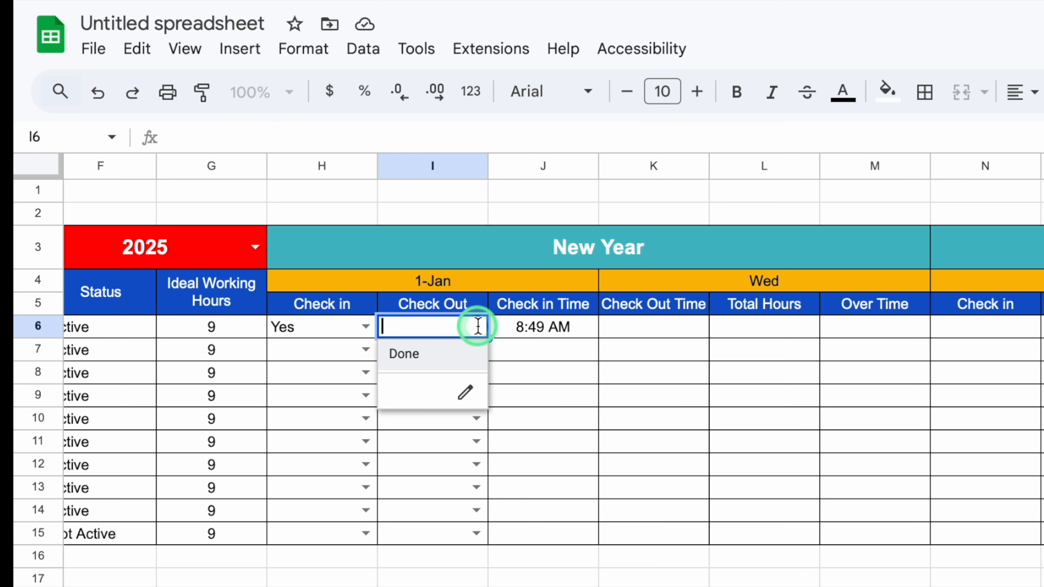
{"action": "left_click", "coordinate": [422, 354]}
{"action": "left_click", "coordinate": [717, 327]}
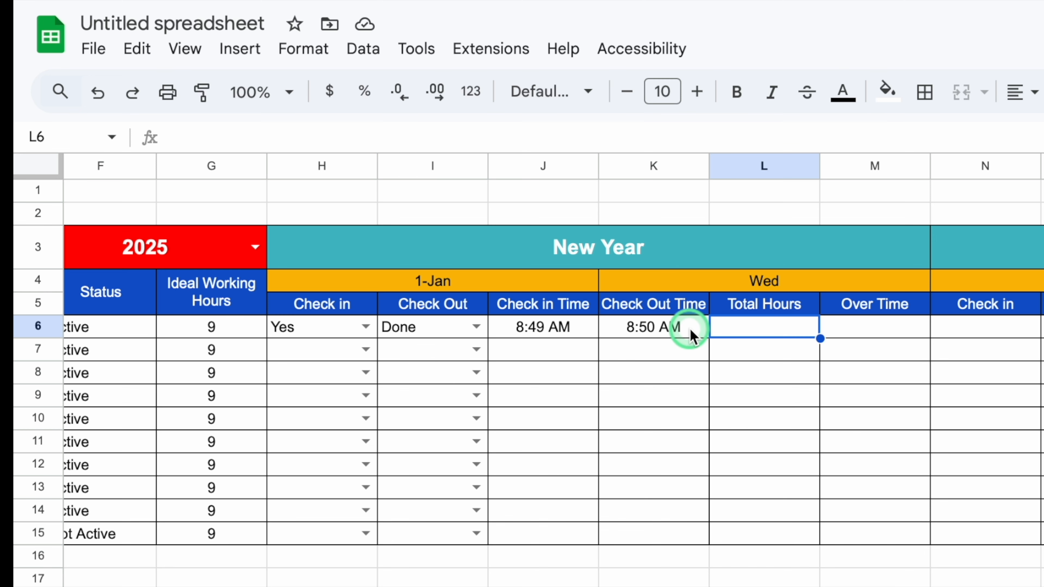
{"action": "left_click", "coordinate": [691, 335]}
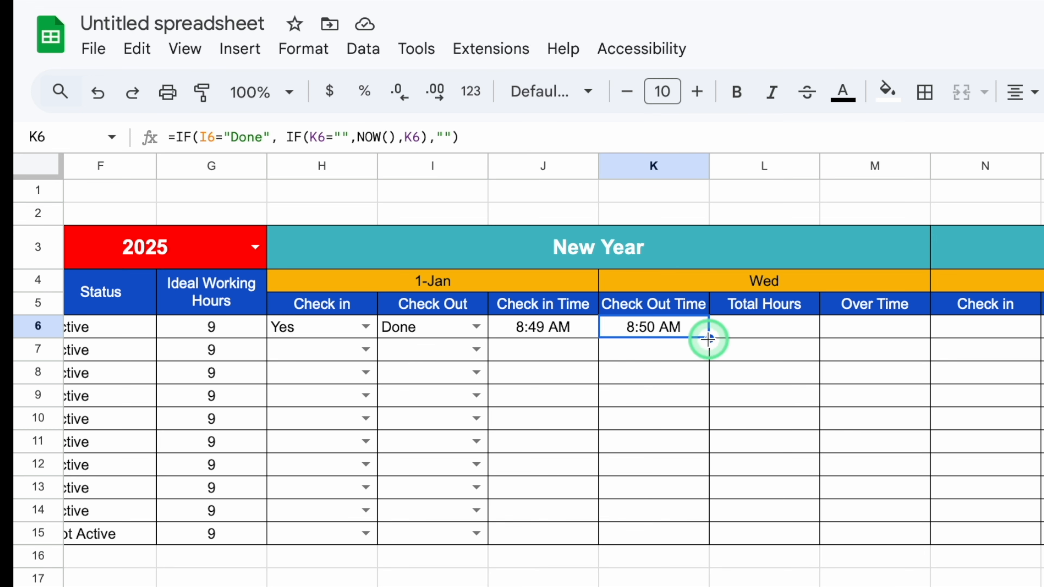
Fill the Check Out Time formula in K6 down through K15 for all employees.
{"action": "left_click_drag", "start_coordinate": [708, 338], "coordinate": [709, 538]}
Start the Total Hours formula in L6 with the condition K6>J6 returning K6-J6, as =IF(K6>J6,K6-J6.
{"action": "left_click", "coordinate": [800, 335]}
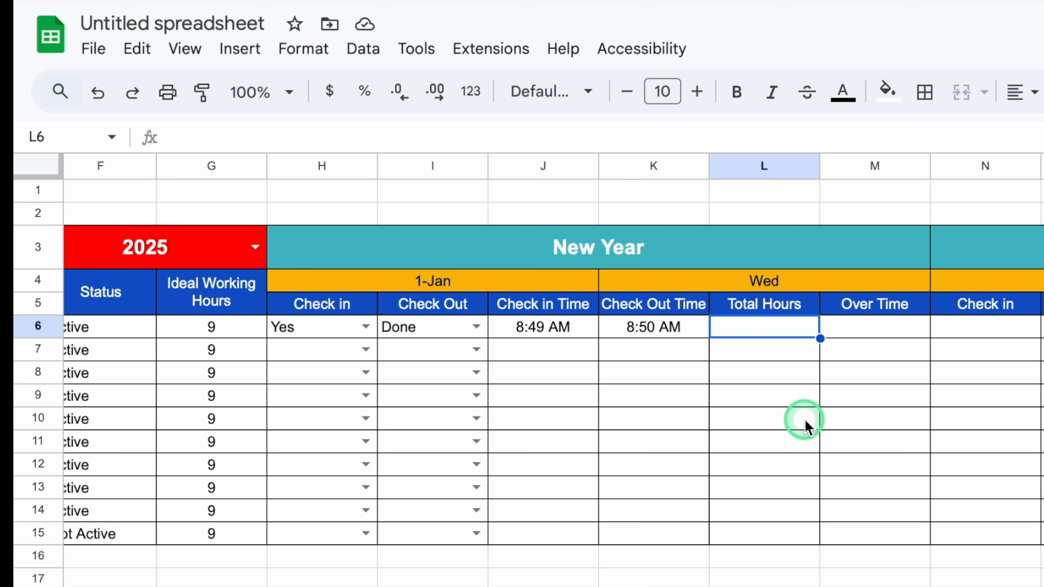
{"action": "type", "text": "="}
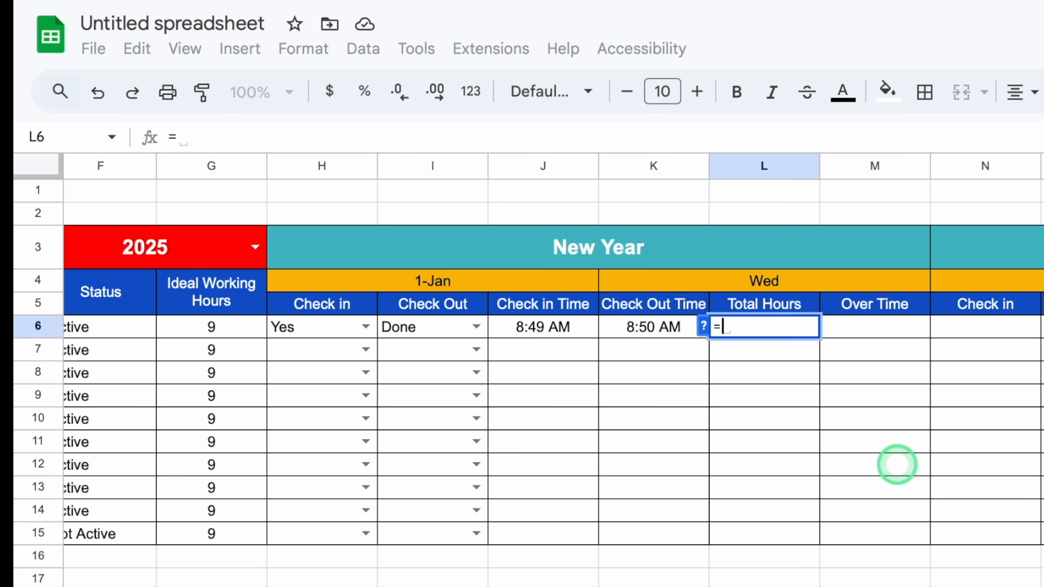
{"action": "type", "text": "IF"}
{"action": "left_click", "coordinate": [739, 363]}
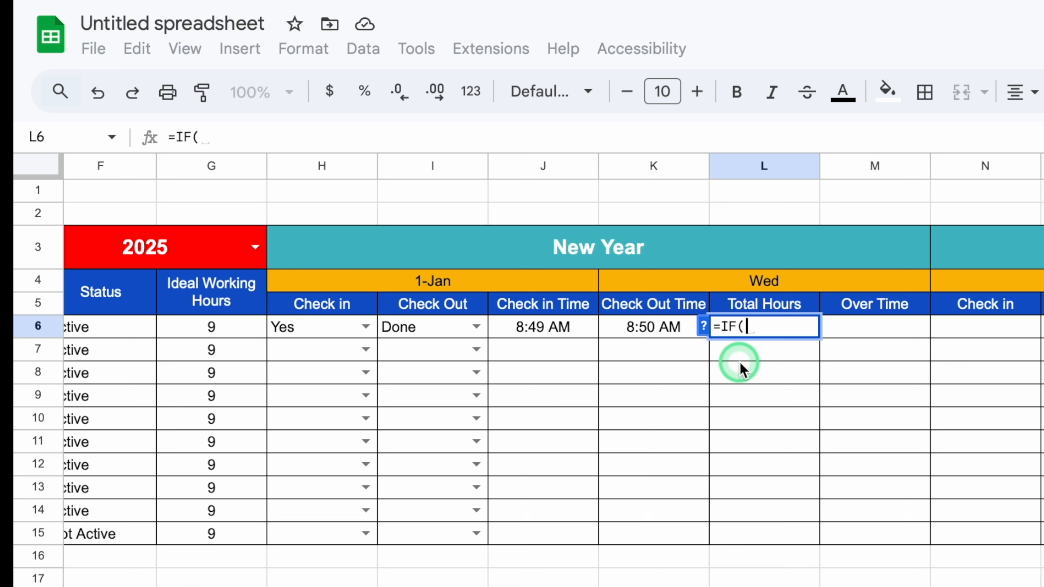
{"action": "left_click", "coordinate": [666, 334]}
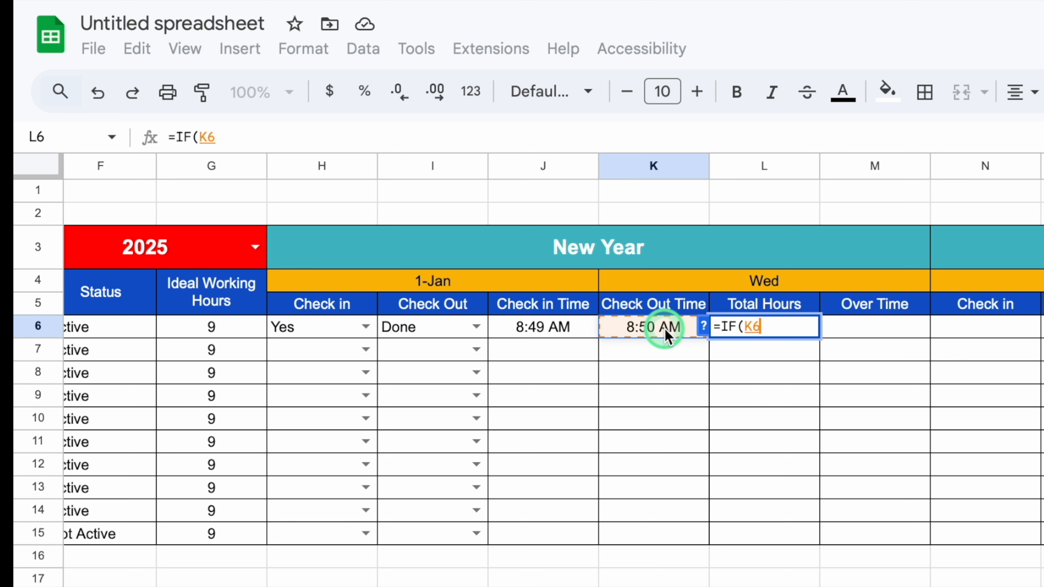
{"action": "type", "text": ">"}
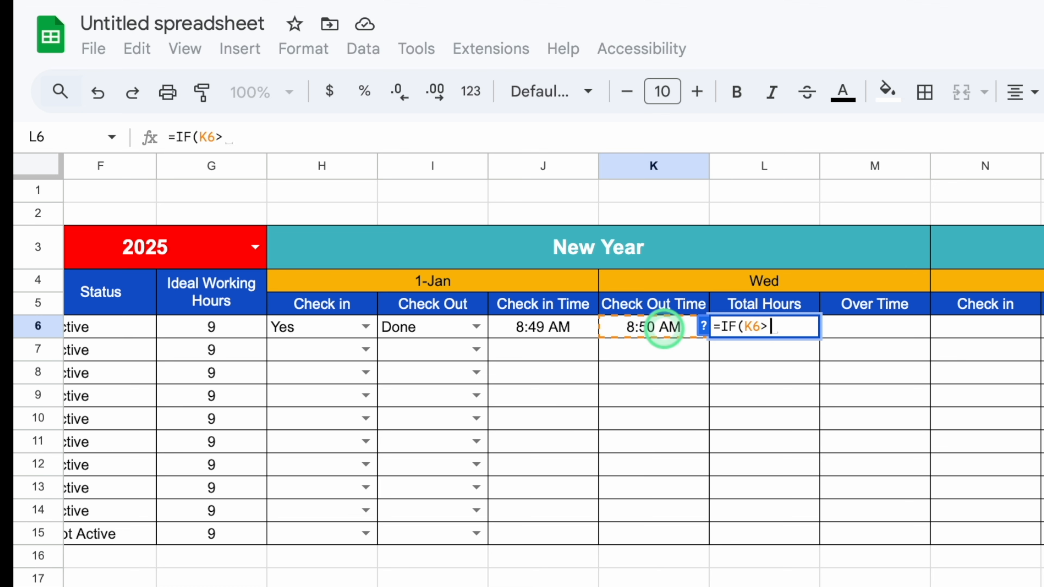
{"action": "left_click", "coordinate": [551, 329]}
{"action": "type", "text": ","}
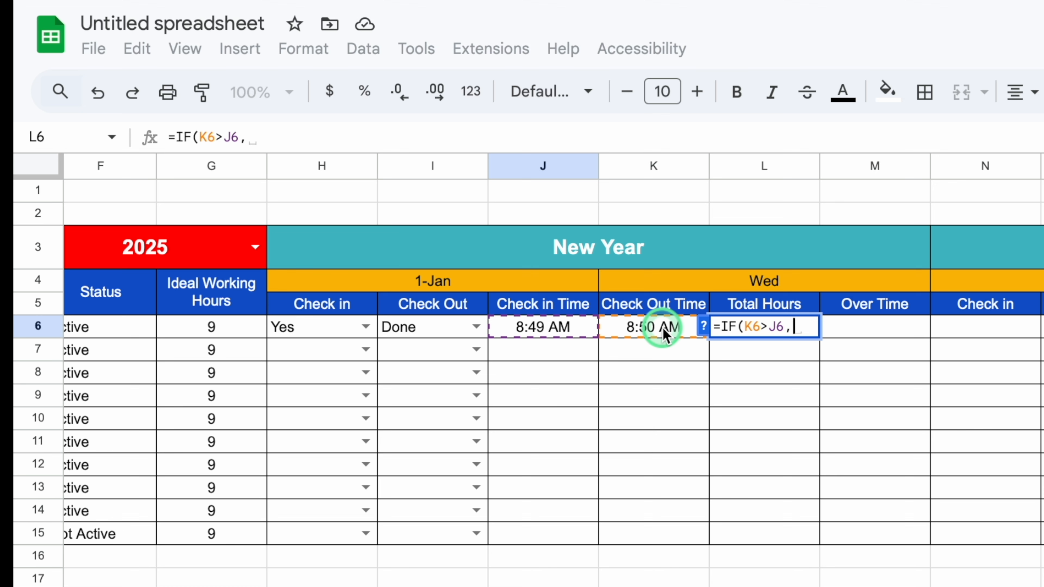
{"action": "left_click", "coordinate": [663, 334]}
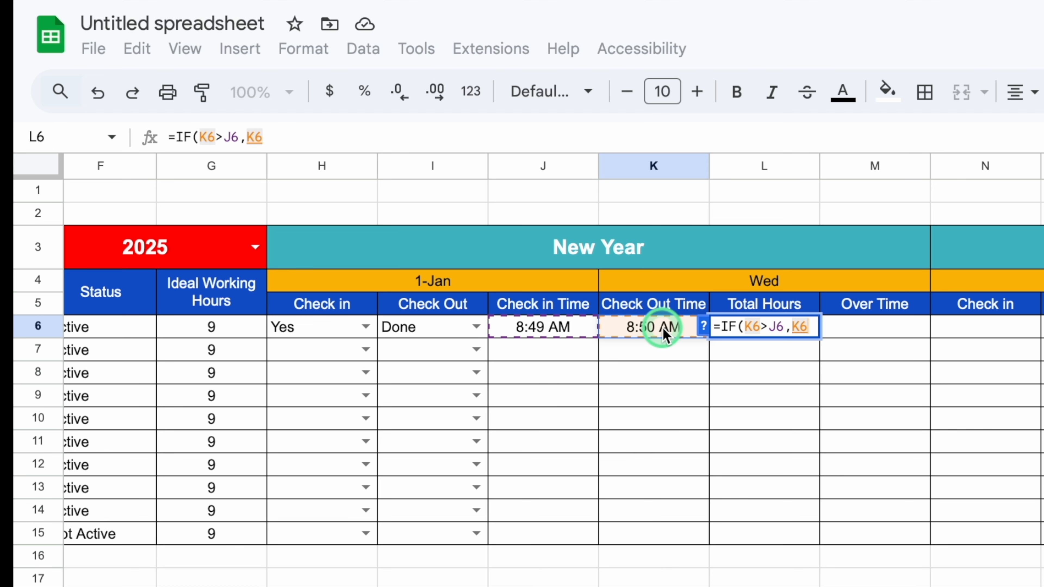
{"action": "type", "text": "-"}
{"action": "left_click", "coordinate": [567, 331]}
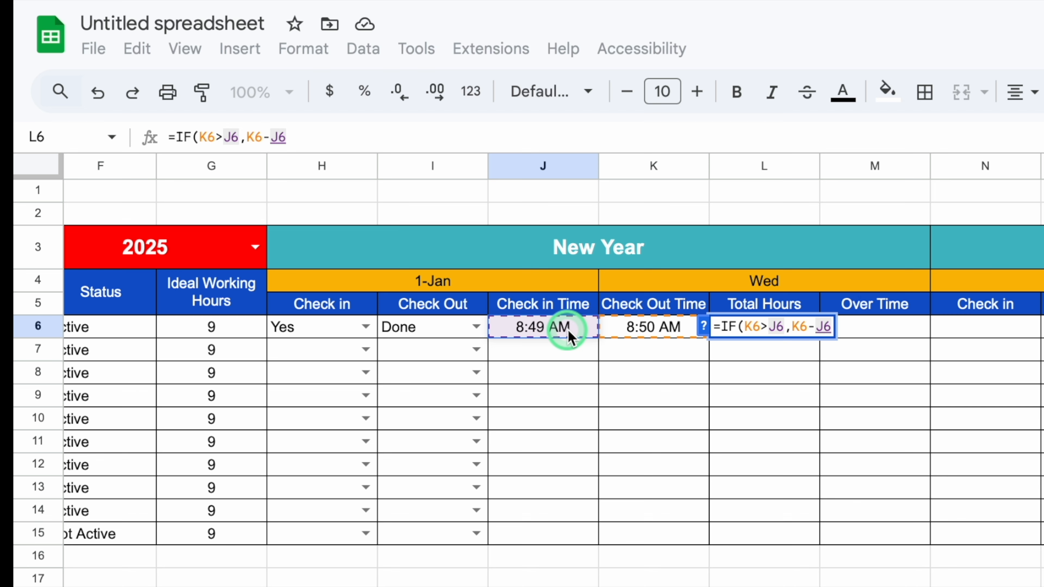
Extend the L6 formula with the overnight case and hour conversion, giving =IF(K6>J6,K6-J6,1+K6-J6)*24.
{"action": "type", "text": ",1"}
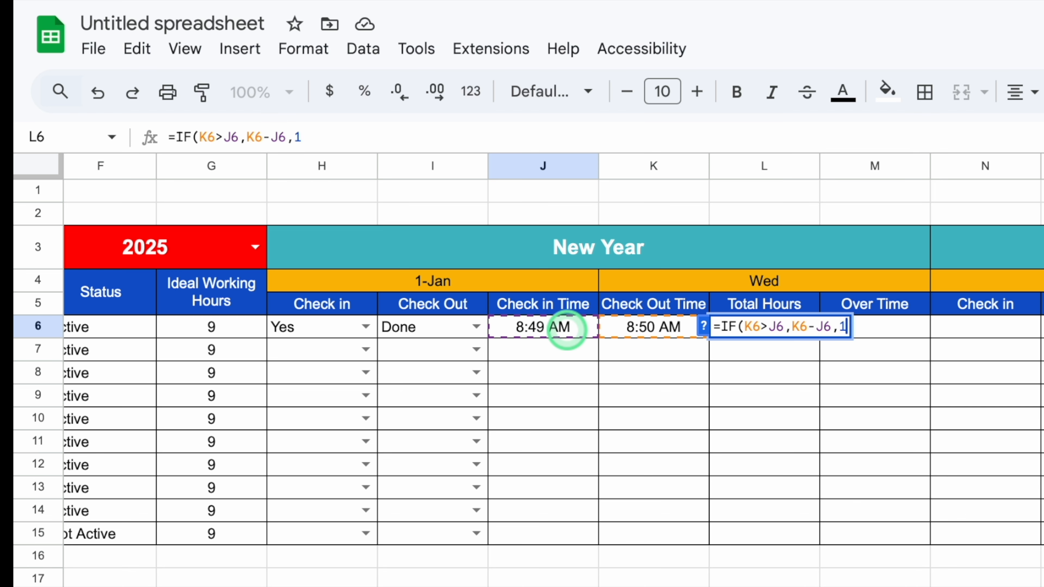
{"action": "type", "text": "+"}
{"action": "left_click", "coordinate": [657, 329]}
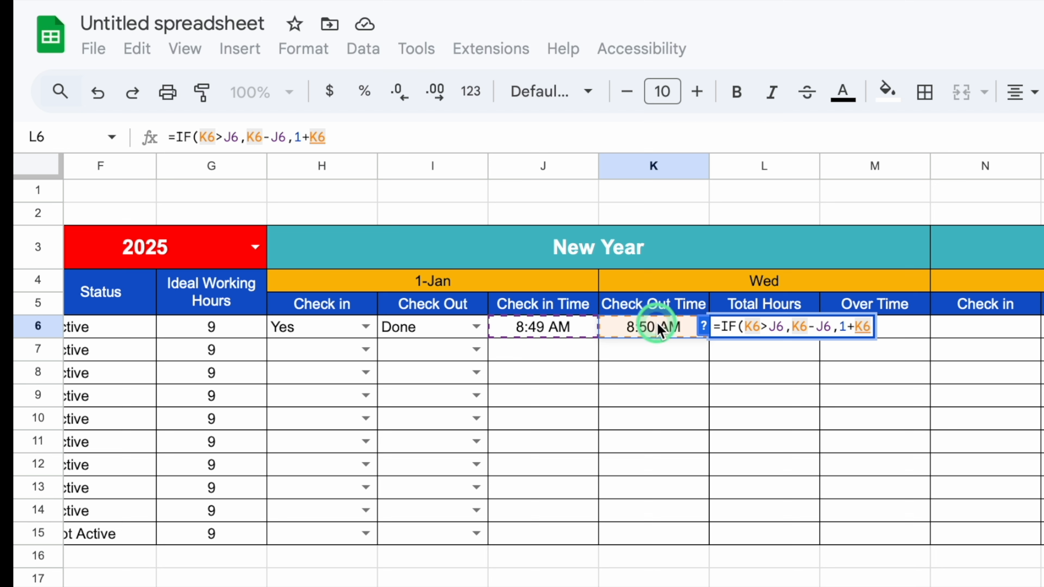
{"action": "type", "text": "-"}
{"action": "left_click", "coordinate": [583, 331]}
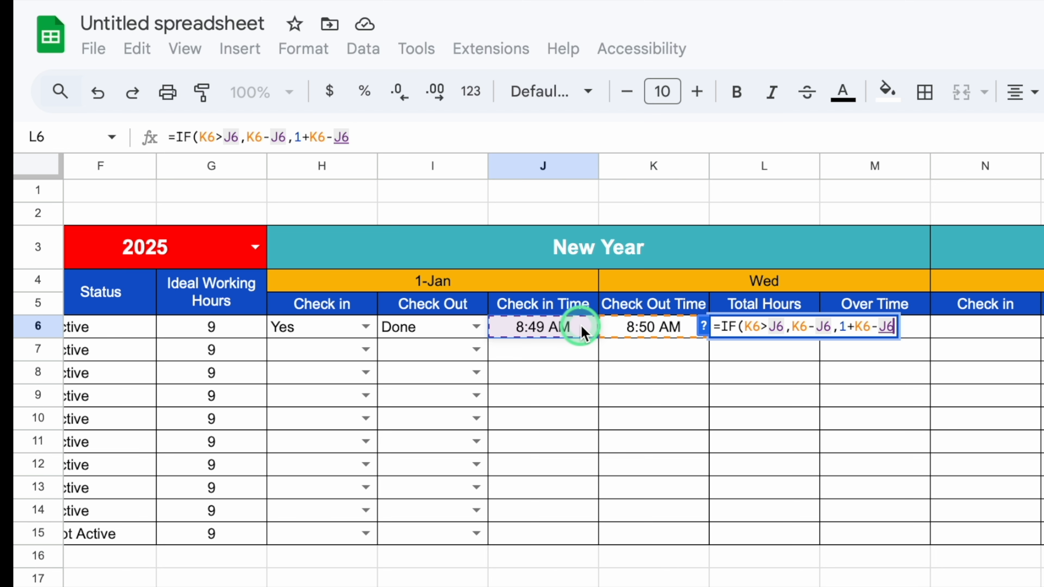
{"action": "type", "text": ")"}
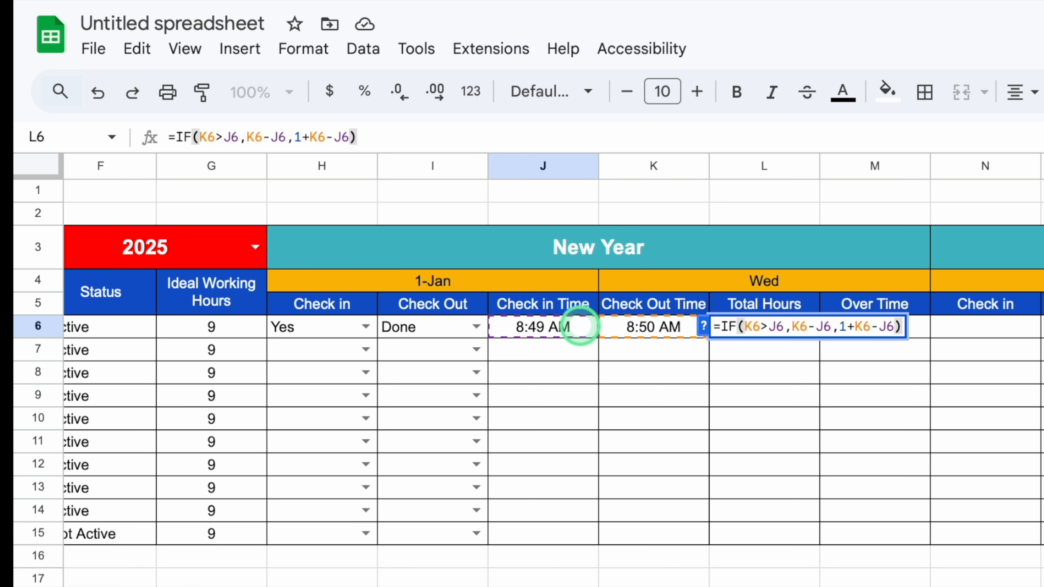
{"action": "type", "text": "*24"}
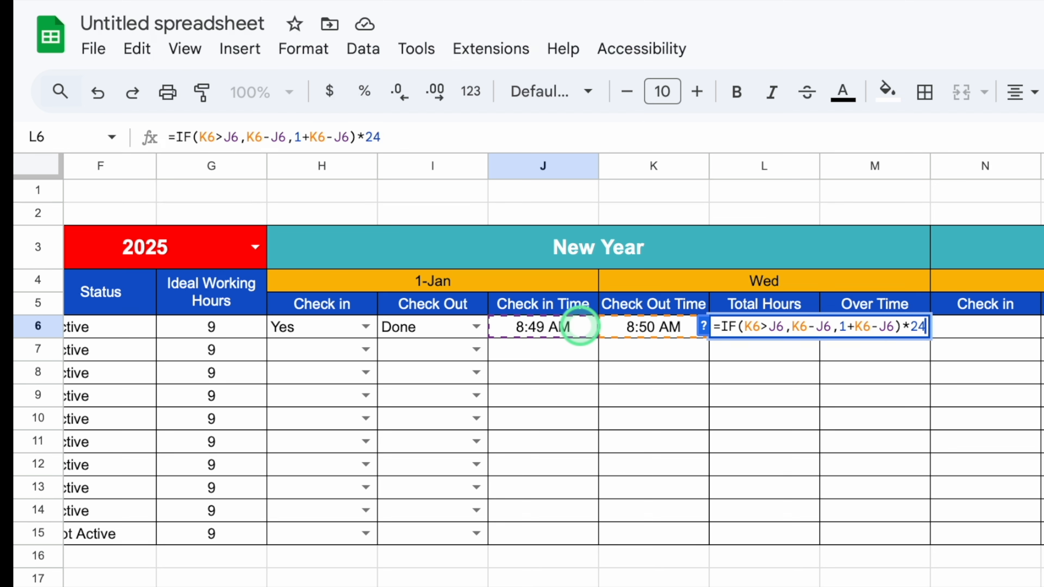
Wrap the L6 formula in a blank check-out test, giving =IF(K6="","0", IF(K6>J6,K6-J6,1+K6-J6)*24), and commit it.
{"action": "left_click", "coordinate": [722, 328]}
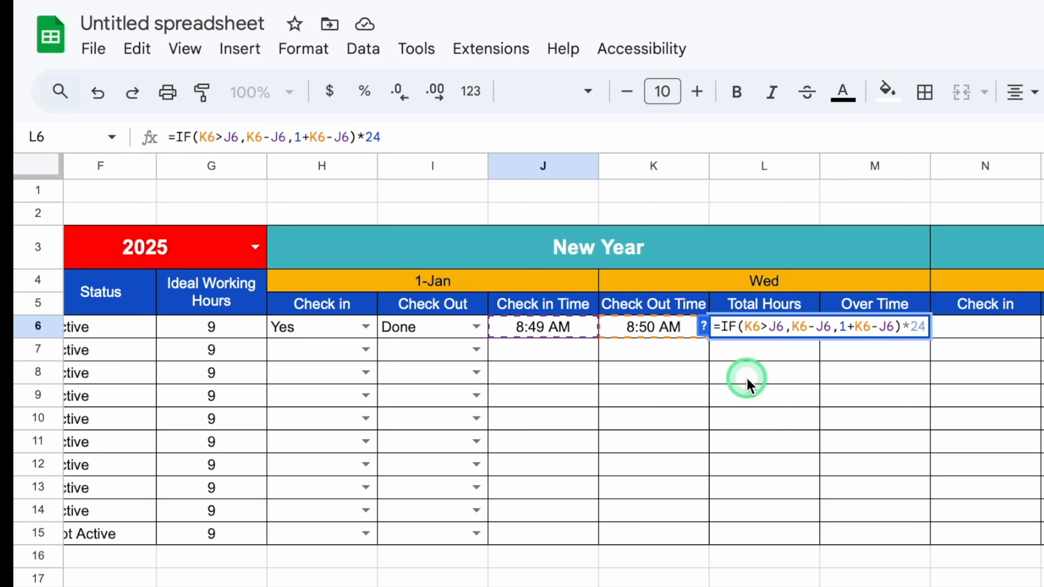
{"action": "type", "text": "IF("}
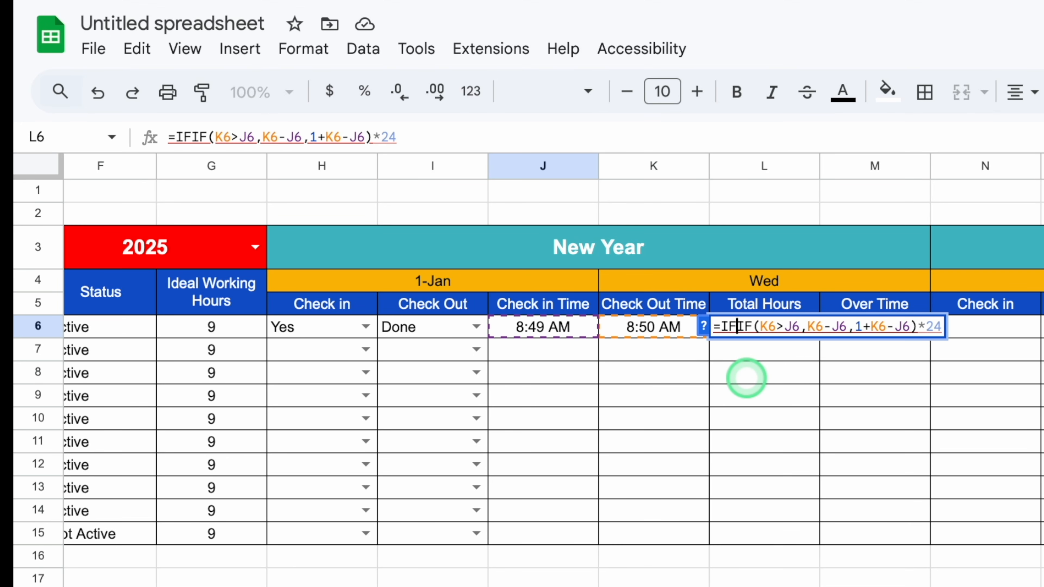
{"action": "left_click", "coordinate": [673, 336]}
{"action": "type", "text": "= "}
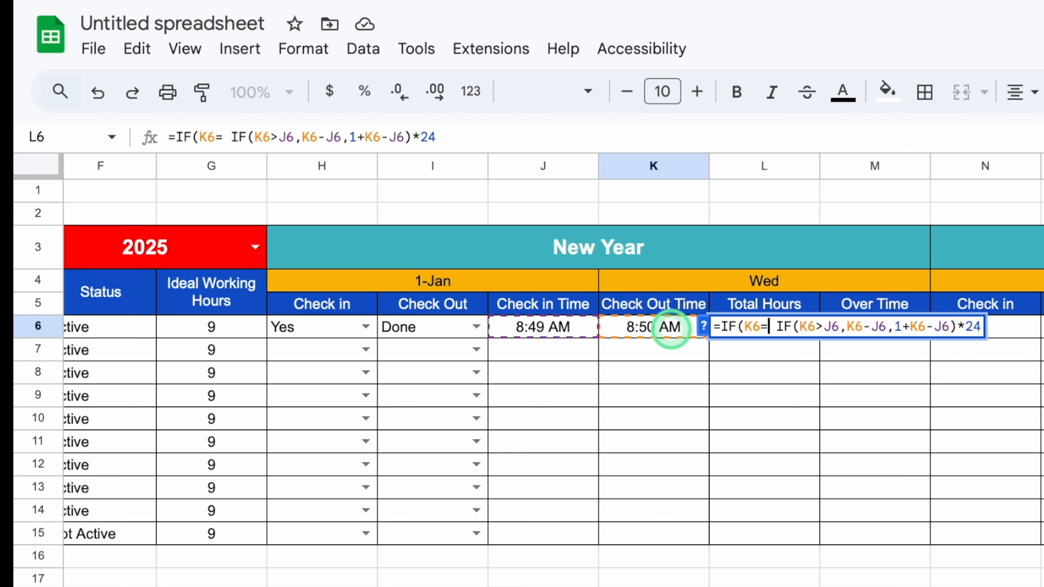
{"action": "type", "text": "\"\""}
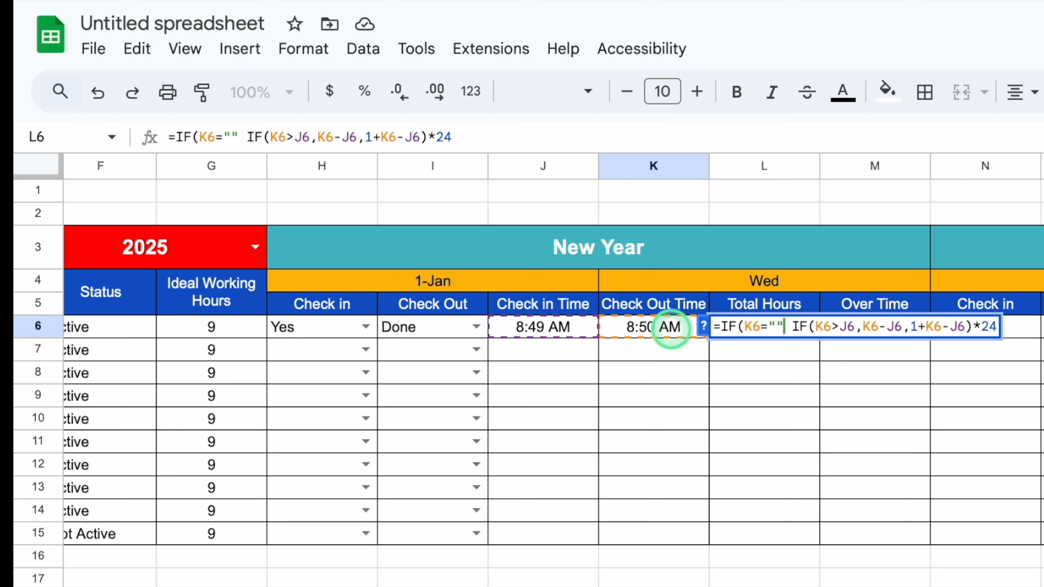
{"action": "type", "text": ",\""}
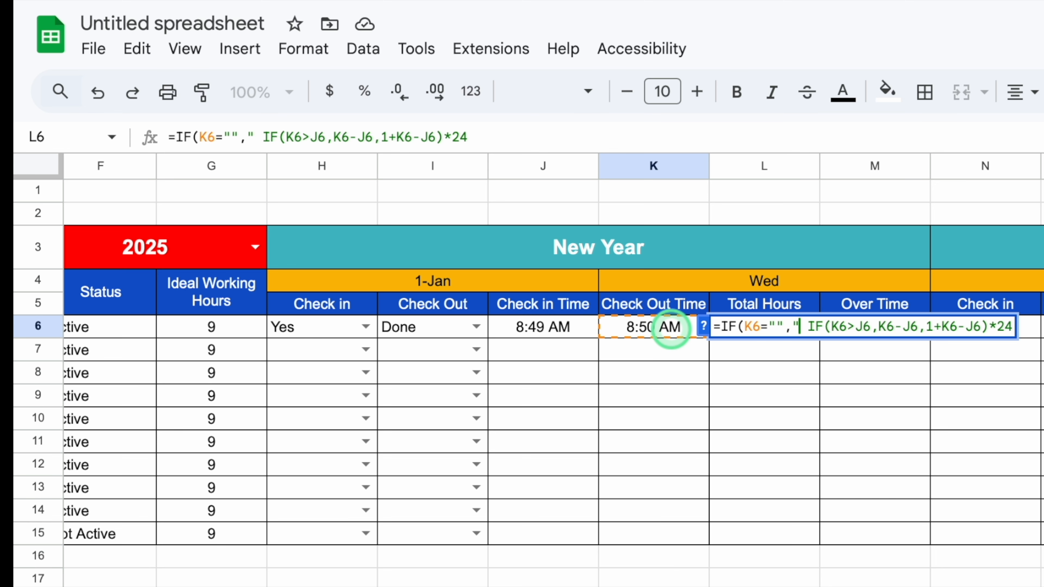
{"action": "type", "text": "0"}
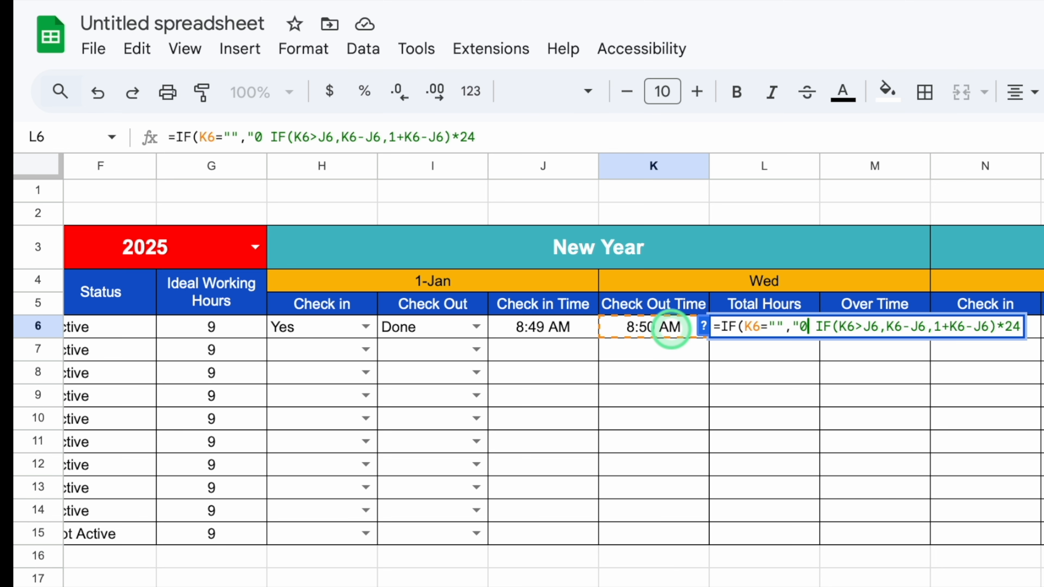
{"action": "type", "text": "\","}
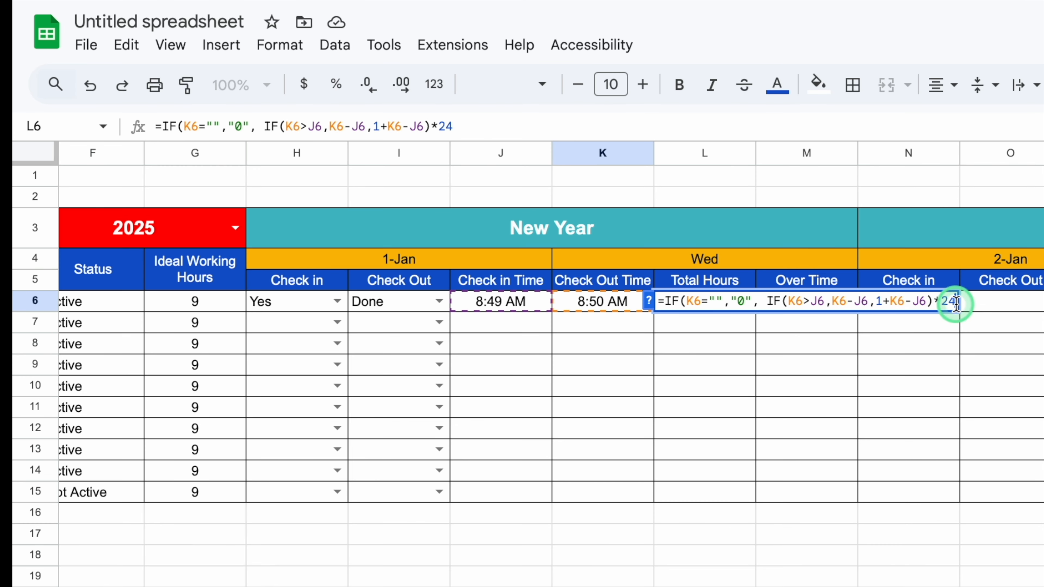
{"action": "left_click", "coordinate": [1034, 328]}
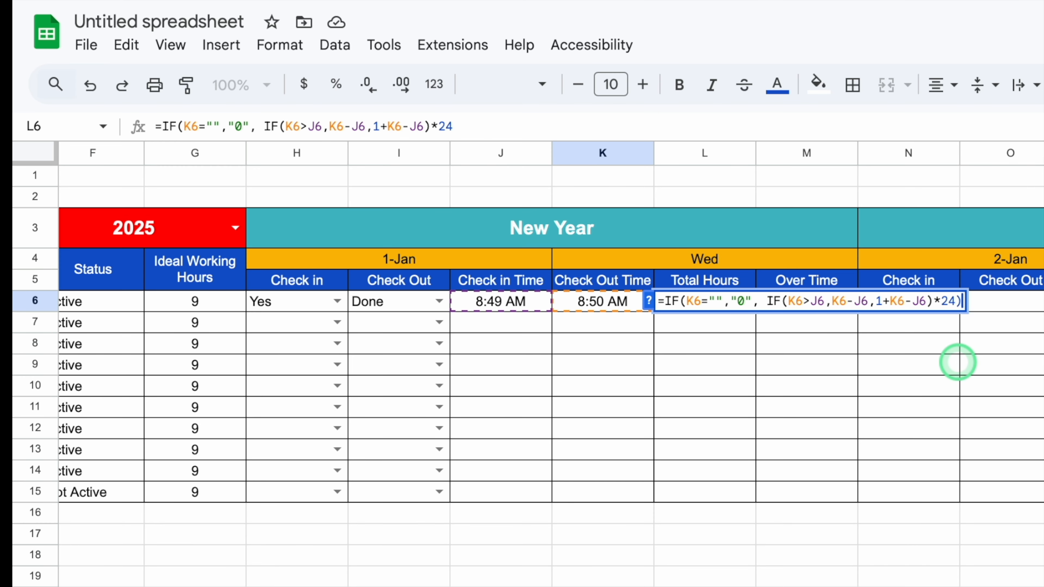
{"action": "type", "text": ")"}
{"action": "key", "text": "Return"}
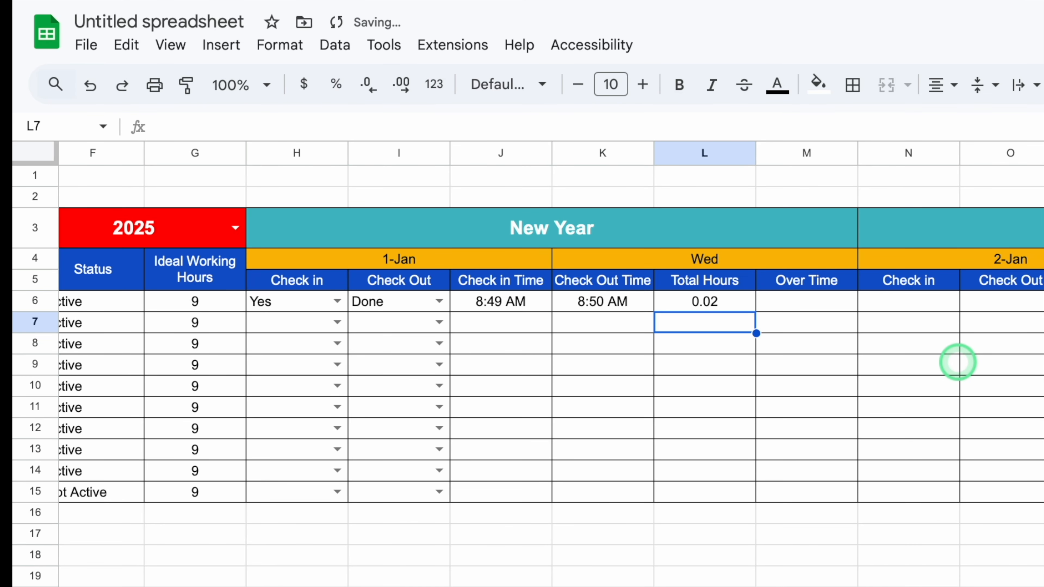
Fill the Total Hours formula in L6 down through L15.
{"action": "key", "text": "Up"}
{"action": "left_click_drag", "start_coordinate": [755, 311], "coordinate": [755, 493]}
Build the Over Time formula in M6 as =L6-$G6, with the Ideal Working Hours column locked.
{"action": "key", "text": "Right"}
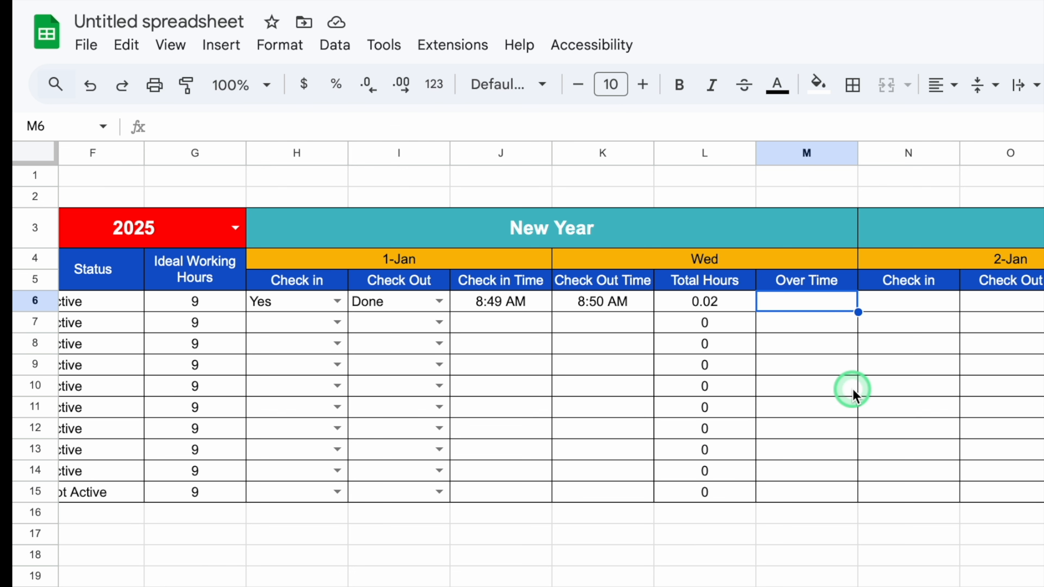
{"action": "type", "text": "="}
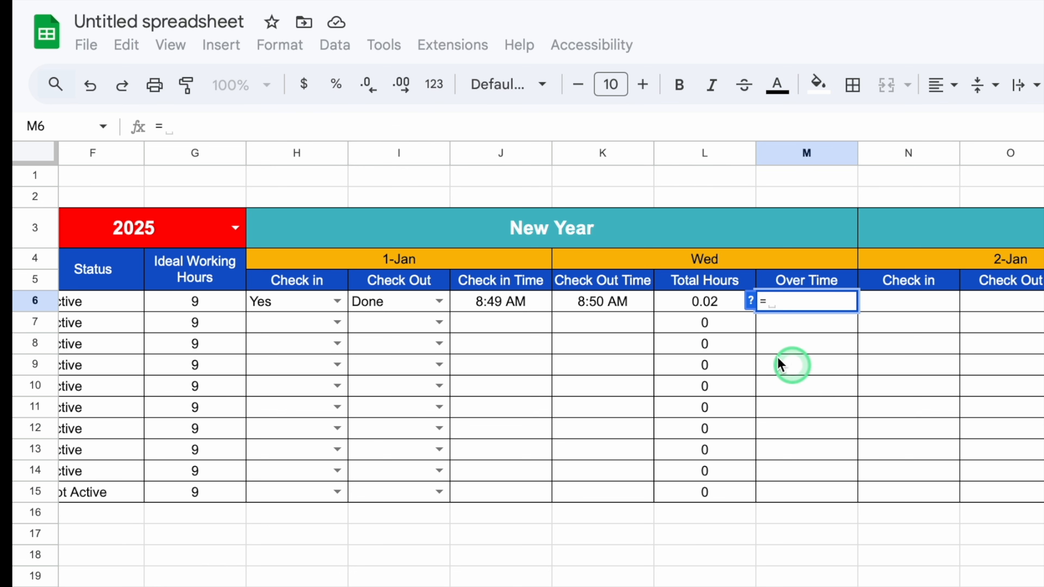
{"action": "left_click", "coordinate": [710, 310]}
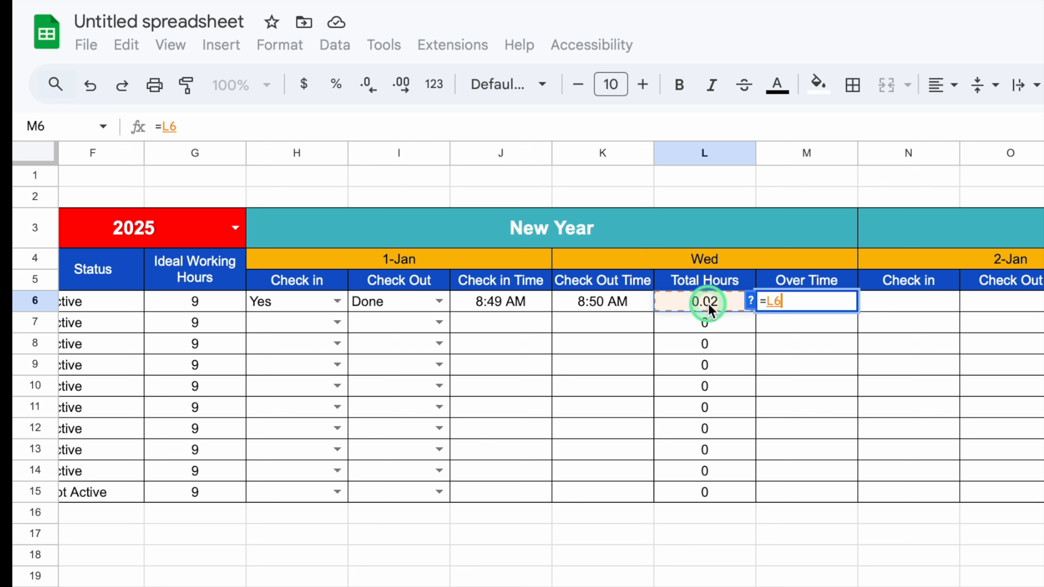
{"action": "type", "text": "-"}
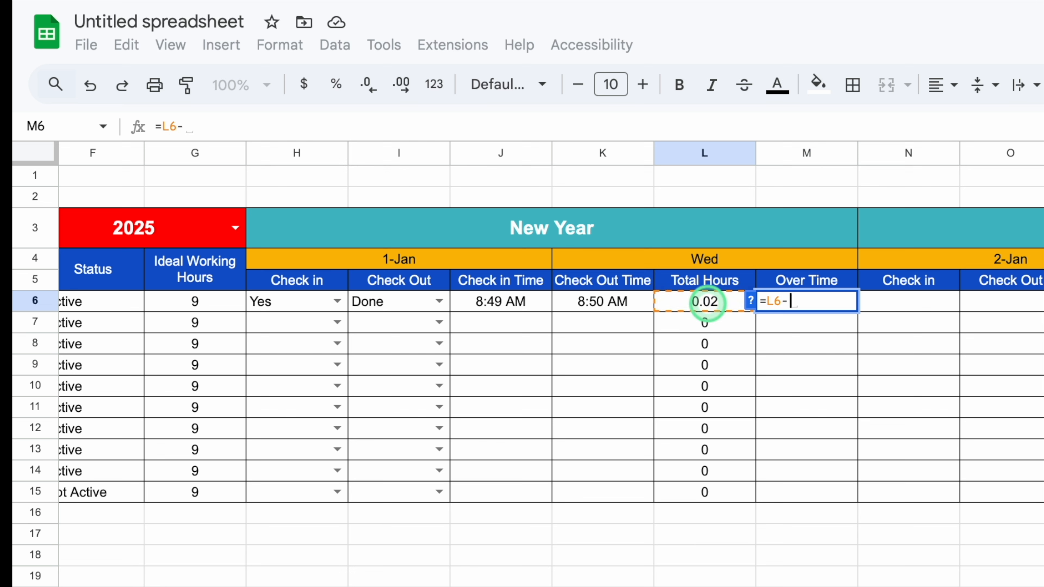
{"action": "left_click", "coordinate": [207, 302]}
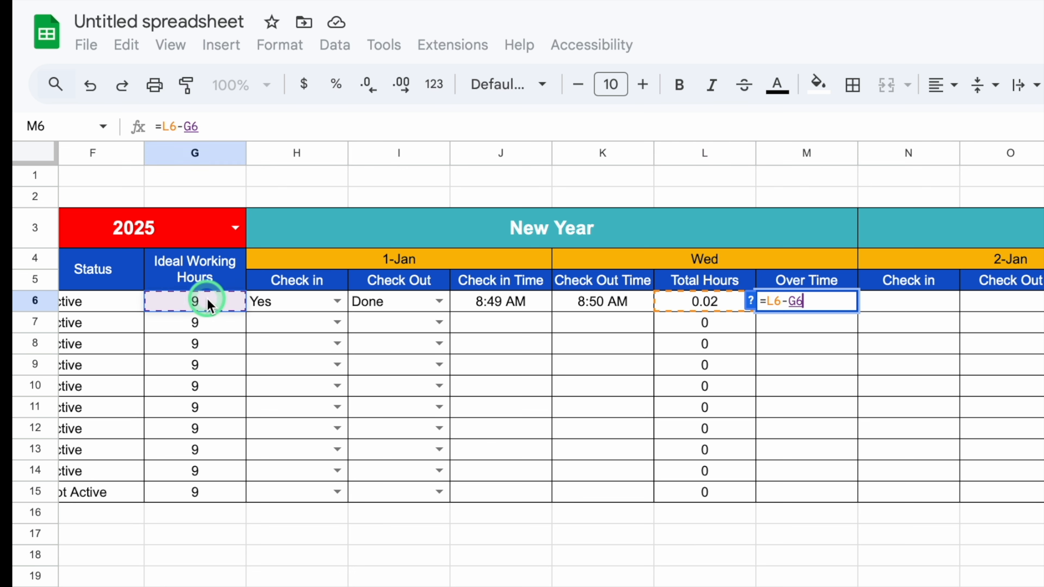
{"action": "key", "text": "F4"}
{"action": "key", "text": "F4"}
{"action": "key", "text": "F4"}
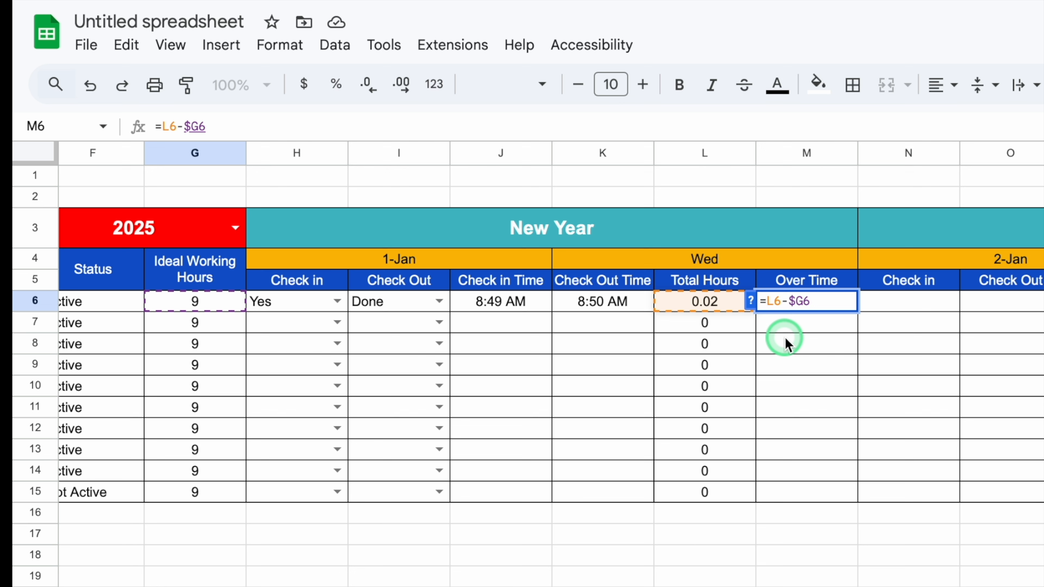
Begin wrapping the Over Time formula in M6 in an IF function that tests Total Hours in L6.
{"action": "key", "text": "Home"}
{"action": "key", "text": "Right"}
{"action": "type", "text": "IF"}
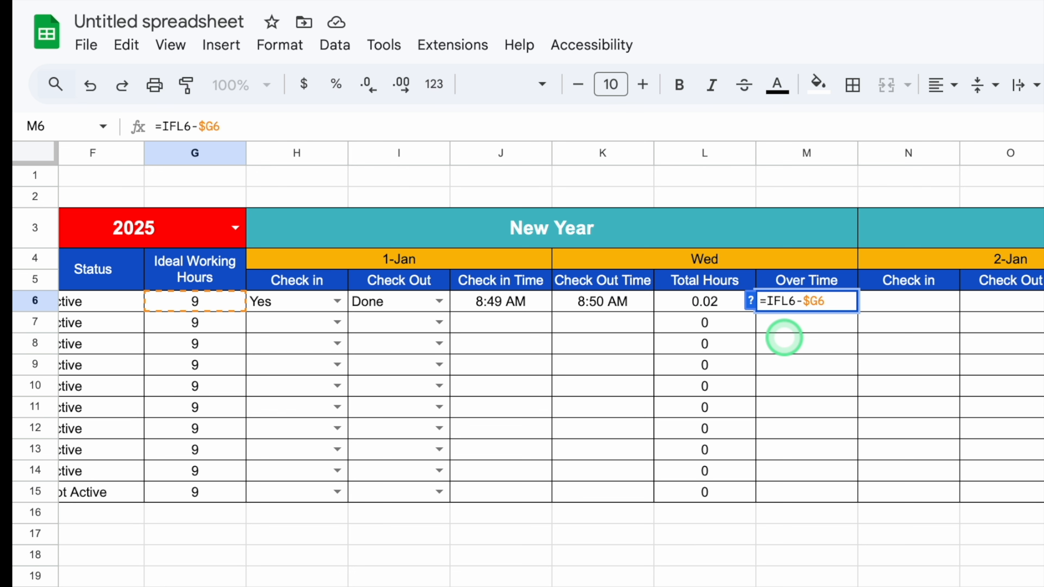
{"action": "type", "text": "("}
{"action": "left_click", "coordinate": [703, 302]}
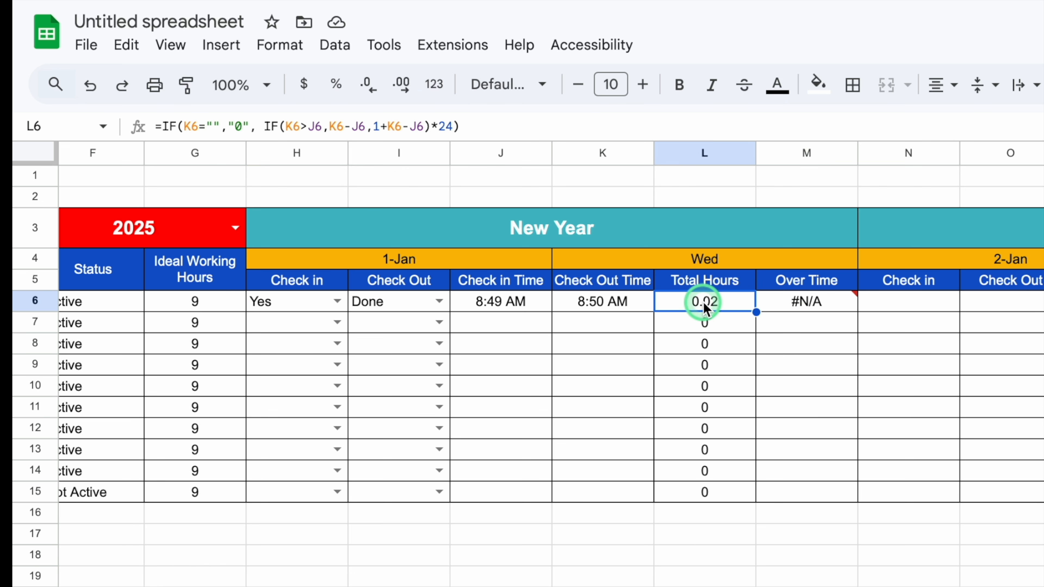
Rework the M6 formula to return "0" when L6 is "0" and otherwise L6-$G6, as =IF(L6="0","0",(L6-$G6)), and commit it.
{"action": "double_click", "coordinate": [813, 303]}
{"action": "left_click", "coordinate": [782, 302]}
{"action": "type", "text": "("}
{"action": "left_click", "coordinate": [705, 302]}
{"action": "type", "text": "=\"0\","}
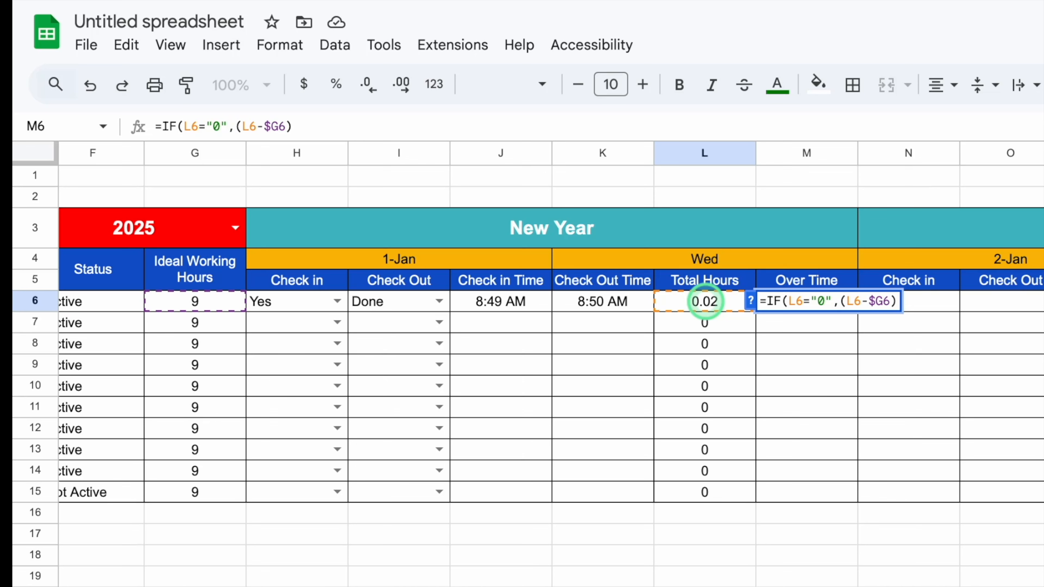
{"action": "type", "text": "\""}
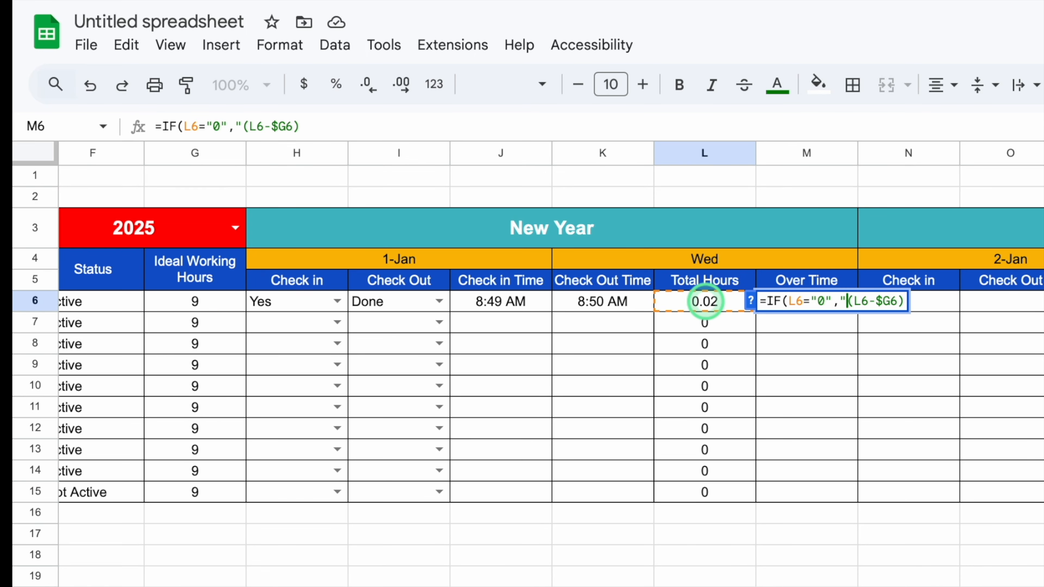
{"action": "type", "text": "0\""}
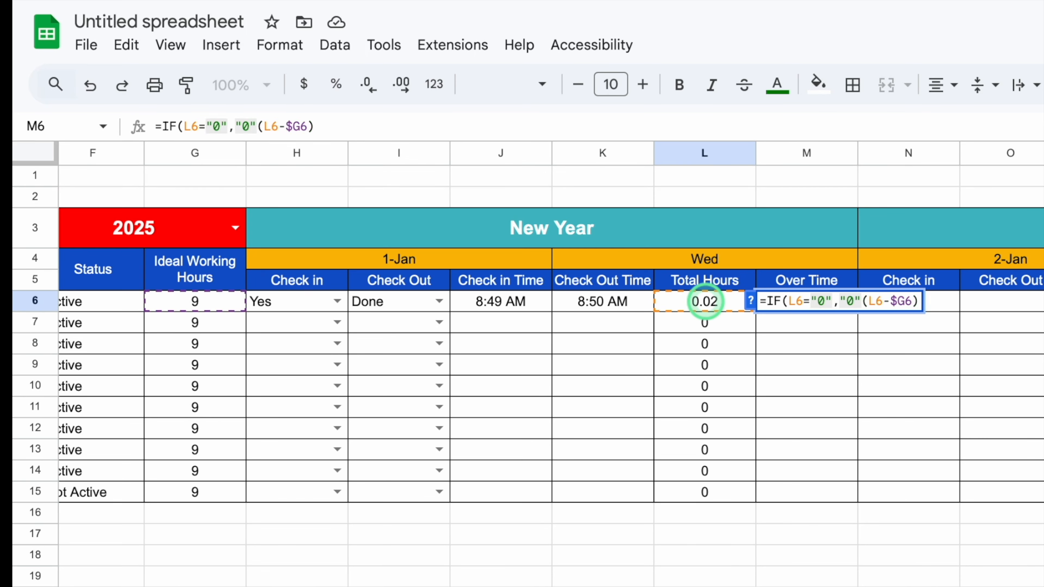
{"action": "type", "text": ","}
{"action": "left_click", "coordinate": [899, 306]}
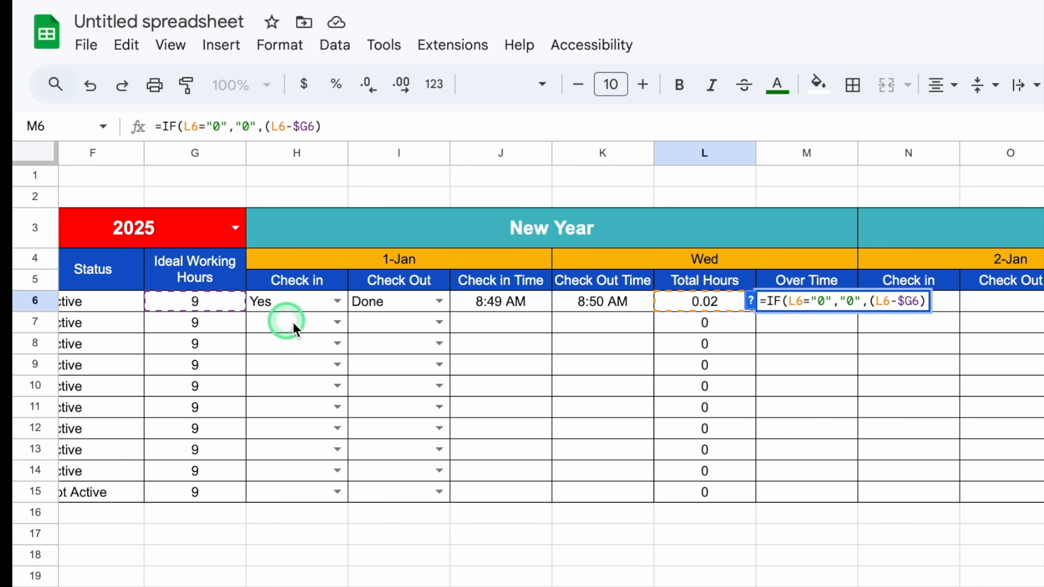
{"action": "key", "text": "Return"}
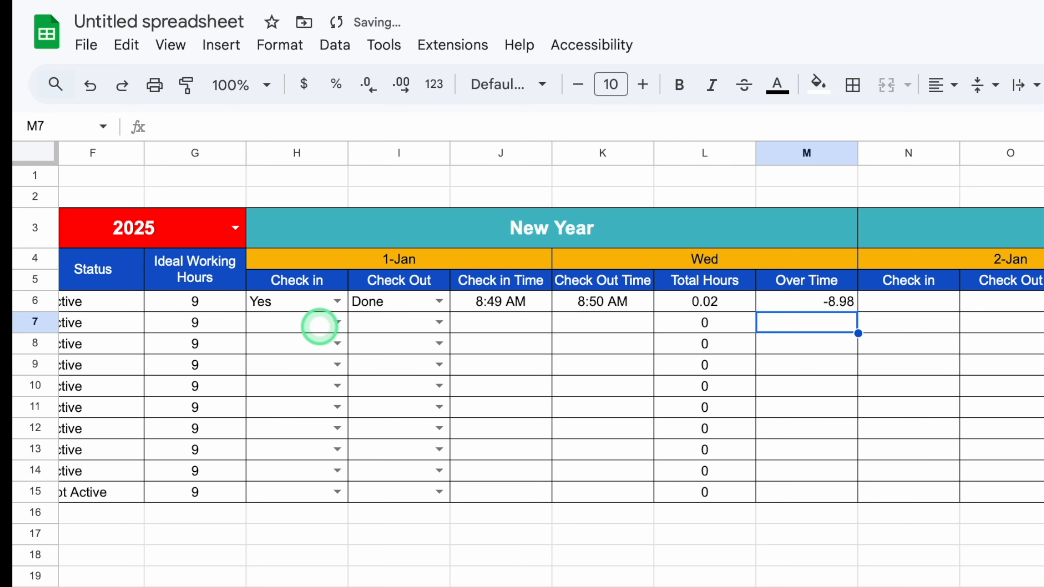
Center-align the Over Time formula cell M6 and fill it down through M15.
{"action": "left_click", "coordinate": [791, 302]}
{"action": "left_click", "coordinate": [941, 86]}
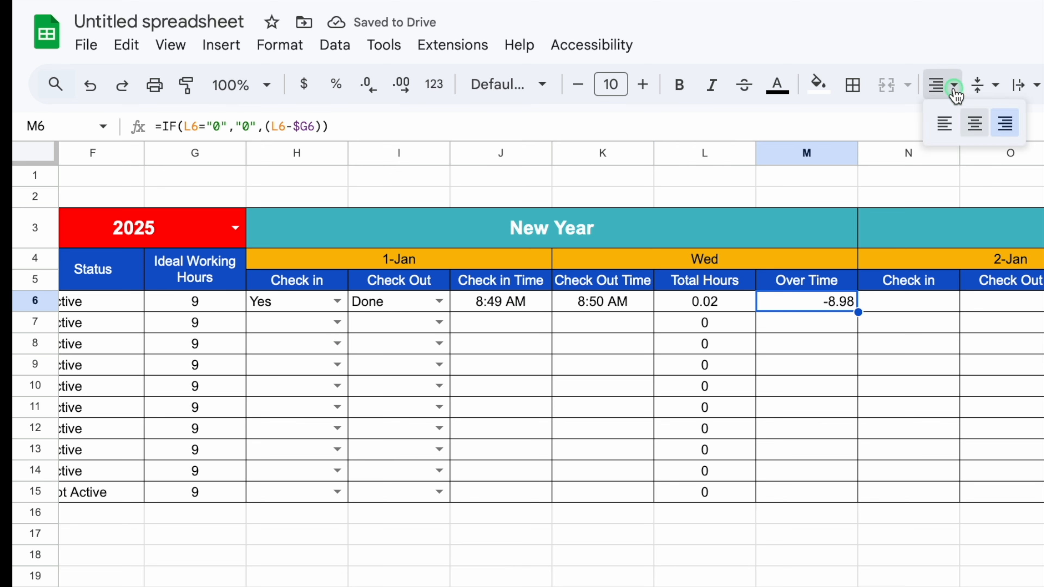
{"action": "left_click", "coordinate": [974, 121]}
{"action": "left_click_drag", "start_coordinate": [856, 312], "coordinate": [854, 494]}
{"action": "left_click", "coordinate": [849, 555]}
{"action": "left_click", "coordinate": [476, 336]}
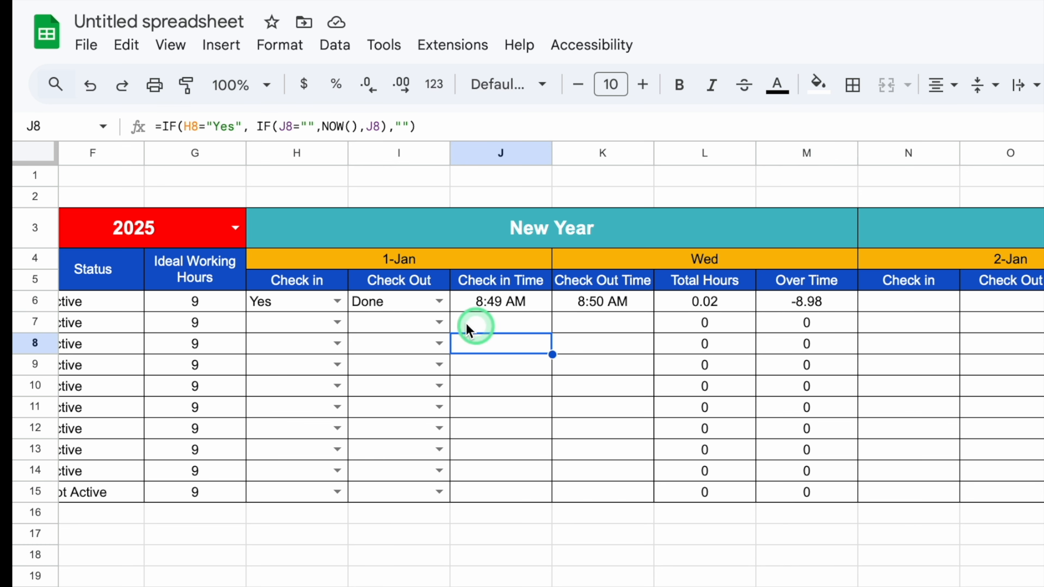
Test the automatic check-out timestamp by clearing the Check Out entry in I6 and choosing Done again.
{"action": "left_click", "coordinate": [400, 304]}
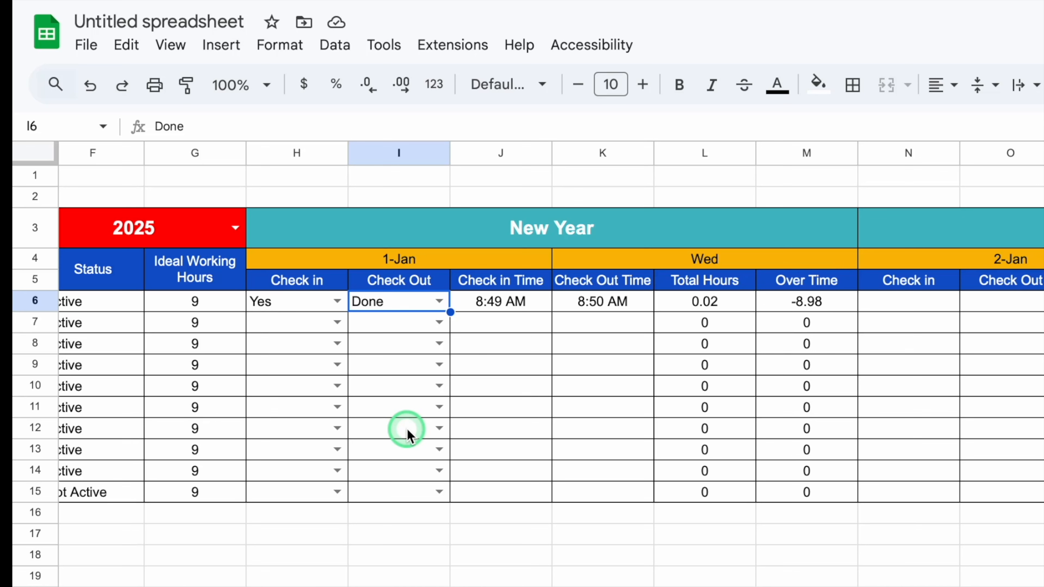
{"action": "key", "text": "Delete"}
{"action": "left_click", "coordinate": [440, 303]}
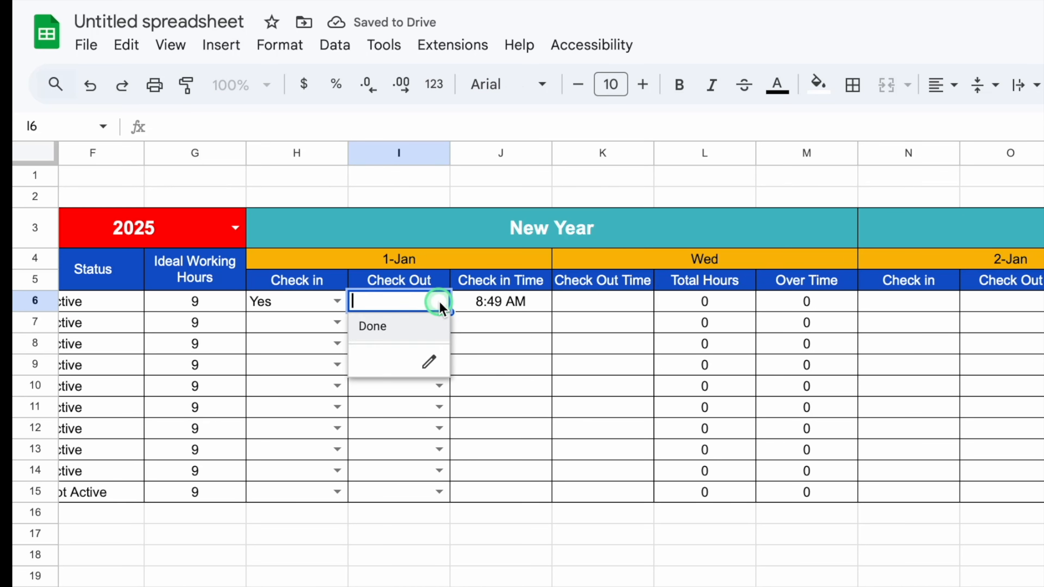
{"action": "left_click", "coordinate": [383, 328]}
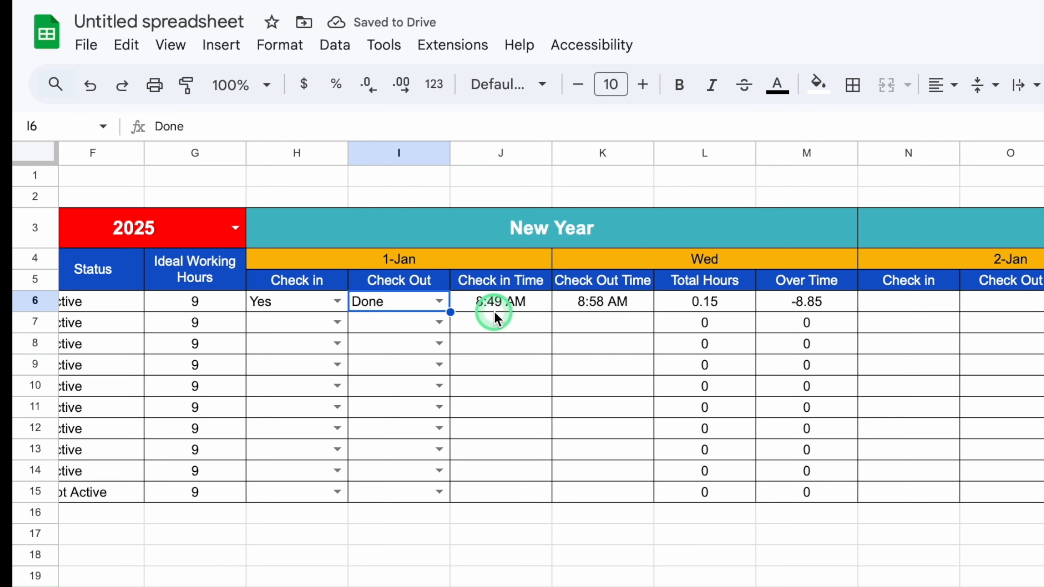
Clear the test entries from the Check in and Check Out cells H6 and I6.
{"action": "left_click", "coordinate": [298, 303]}
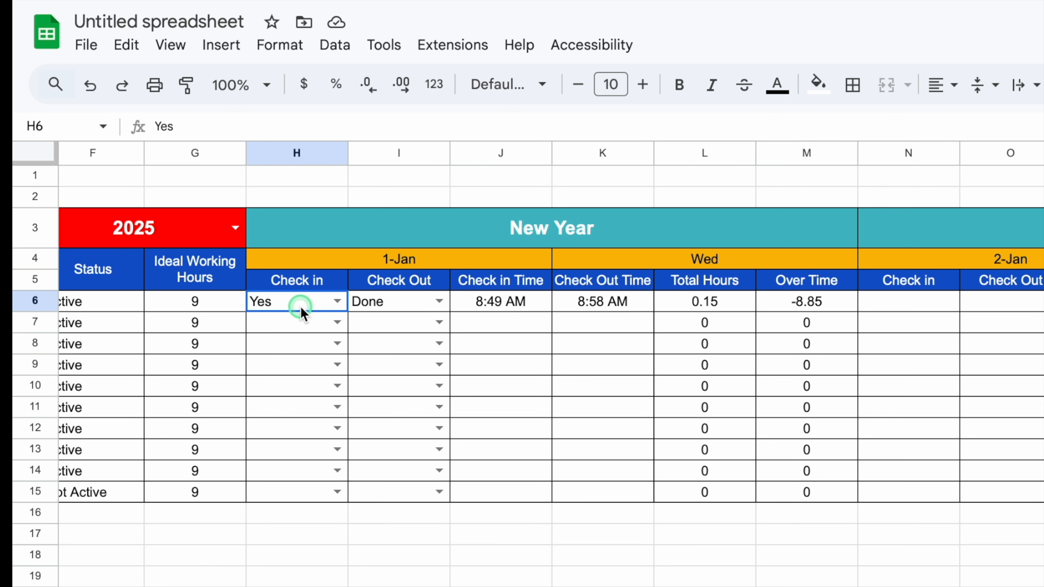
{"action": "key", "text": "Delete"}
{"action": "left_click", "coordinate": [396, 303]}
{"action": "key", "text": "Delete"}
Copy the 1-Jan attendance cells H6:M15 into the 2-Jan block starting at N6.
{"action": "mouse_move", "coordinate": [300, 308]}
{"action": "left_mouse_down"}
{"action": "mouse_move", "coordinate": [576, 456]}
{"action": "mouse_move", "coordinate": [800, 502]}
{"action": "left_mouse_up"}
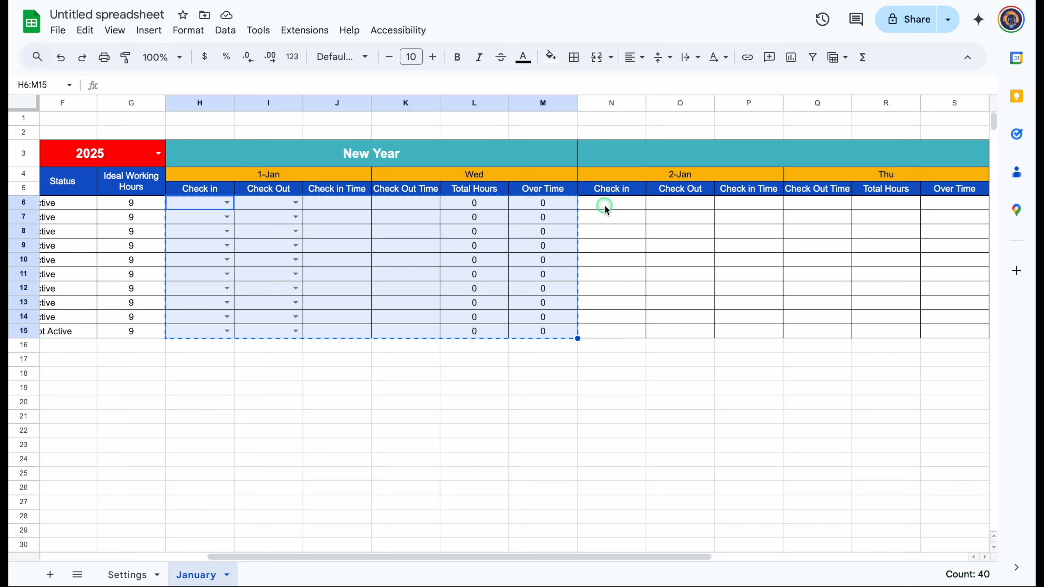
{"action": "left_click", "coordinate": [898, 304]}
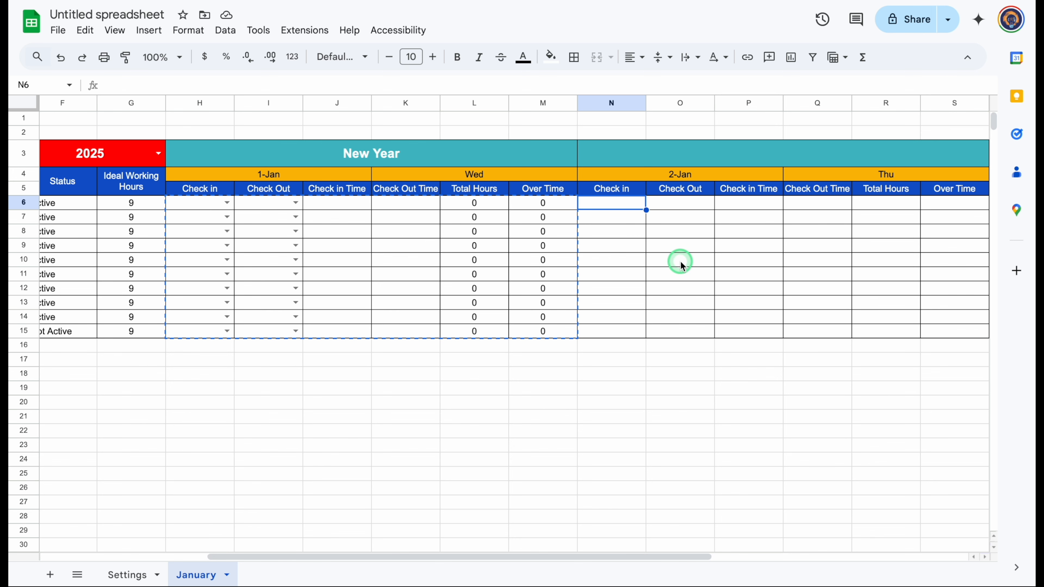
{"action": "key", "text": "ctrl+v"}
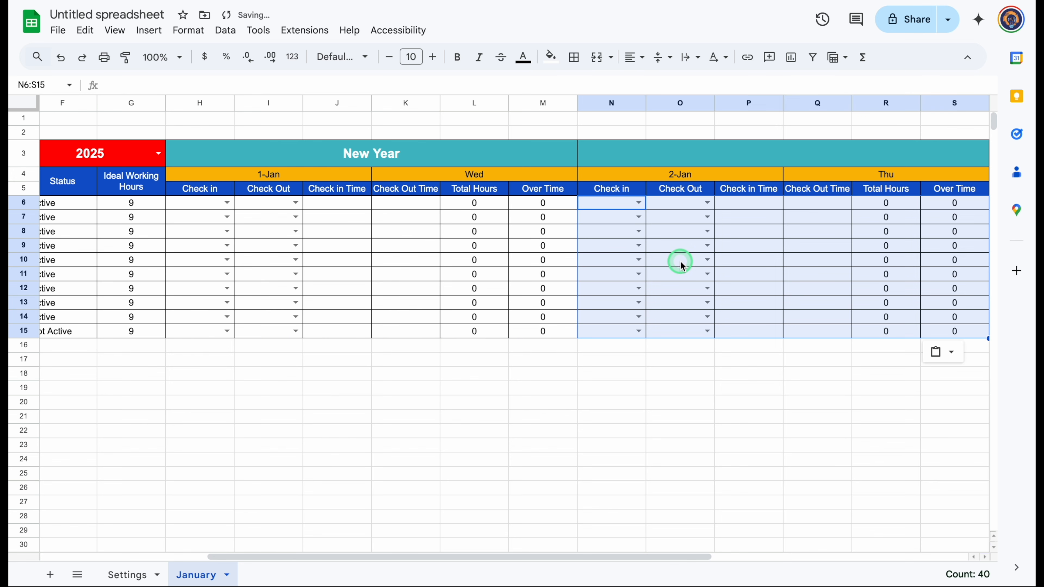
Select the whole January sheet and insert 26 columns after column Z.
{"action": "left_click_drag", "start_coordinate": [503, 556], "coordinate": [734, 551]}
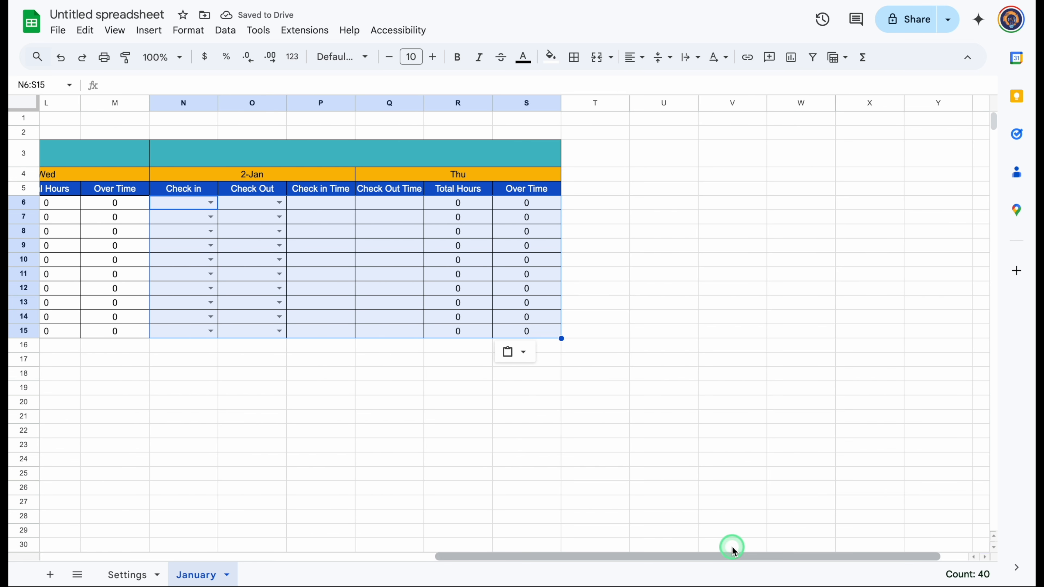
{"action": "left_click", "coordinate": [27, 102]}
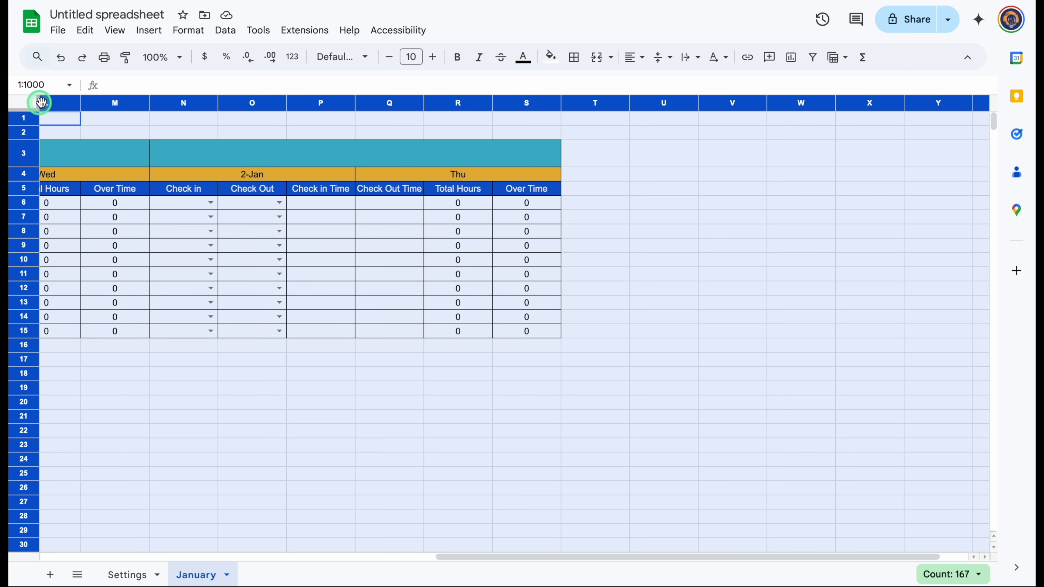
{"action": "right_click", "coordinate": [110, 107]}
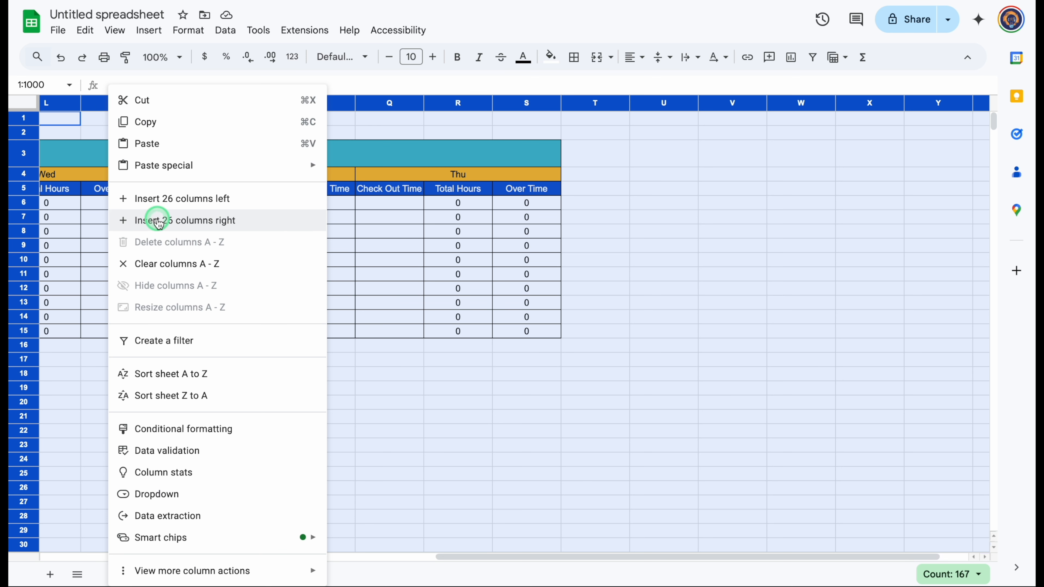
{"action": "left_click", "coordinate": [160, 225]}
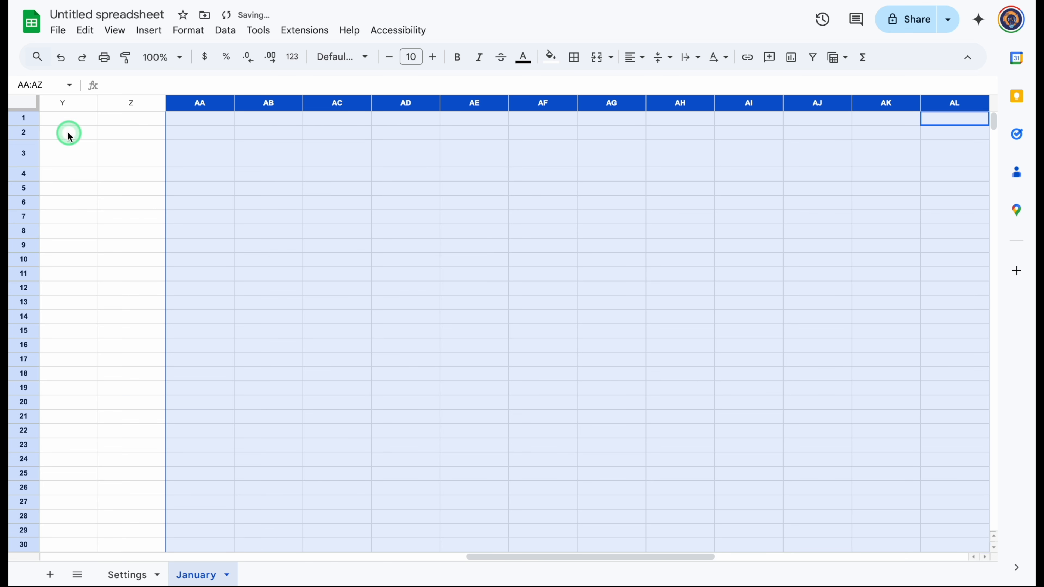
Extend the January sheet with 52 columns after AZ and another 52 columns after CZ.
{"action": "left_click", "coordinate": [24, 103]}
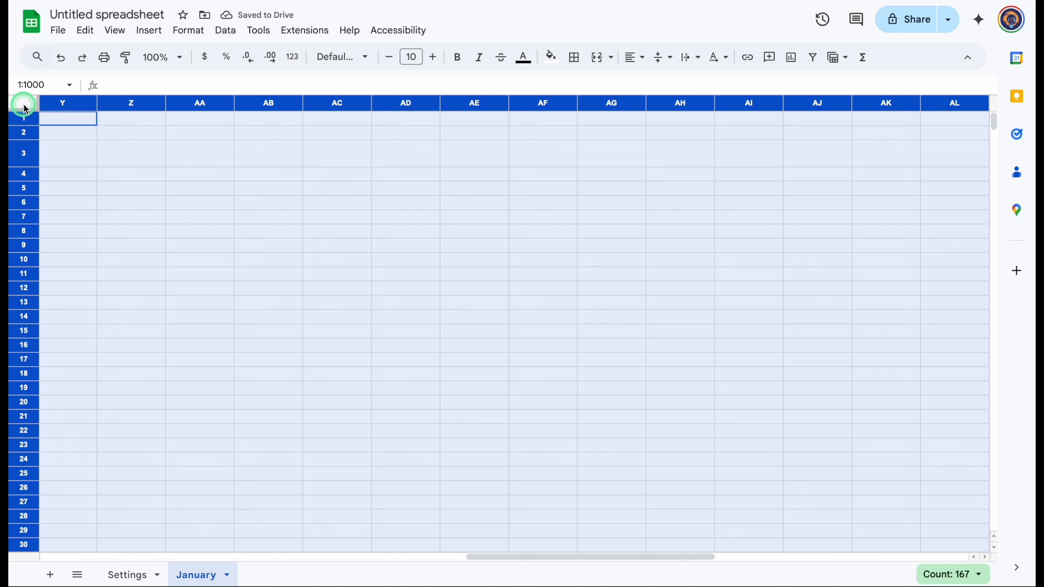
{"action": "right_click", "coordinate": [64, 102]}
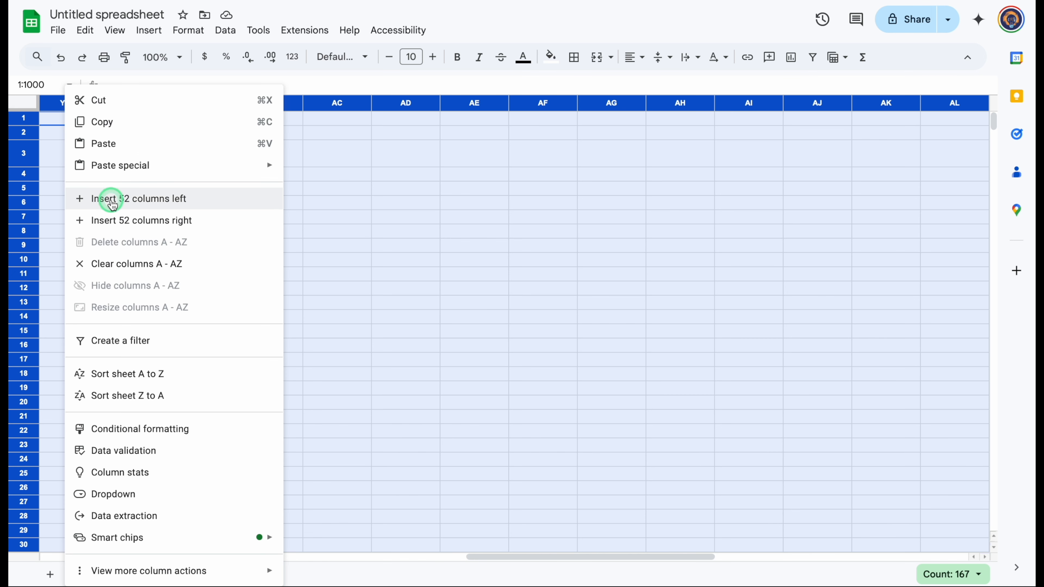
{"action": "left_click", "coordinate": [120, 221]}
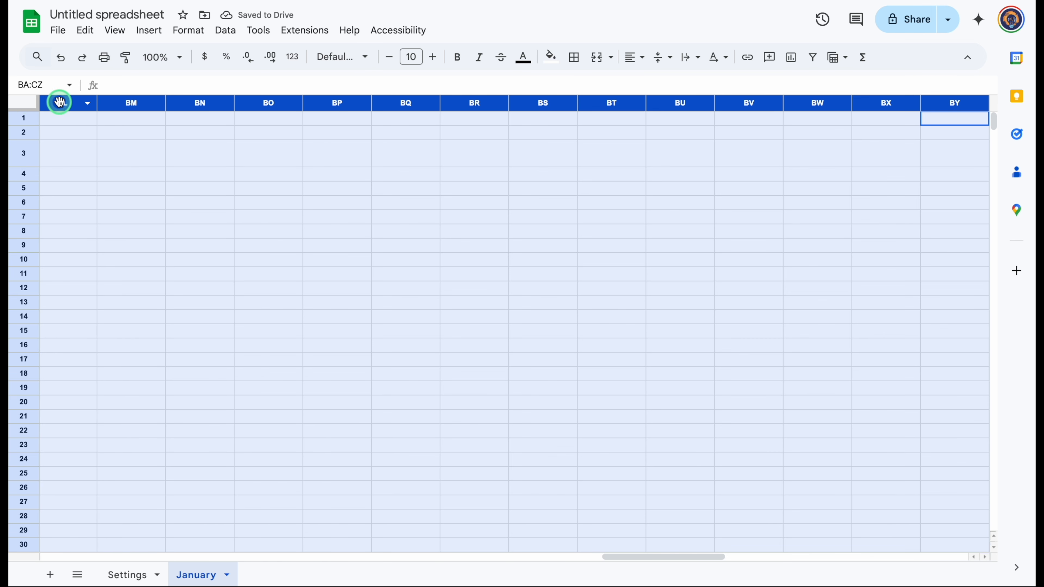
{"action": "right_click", "coordinate": [60, 102]}
{"action": "left_click", "coordinate": [133, 221]}
Select the whole sheet and insert 156 columns after column EZ.
{"action": "left_click", "coordinate": [53, 104]}
{"action": "key", "text": "super+a"}
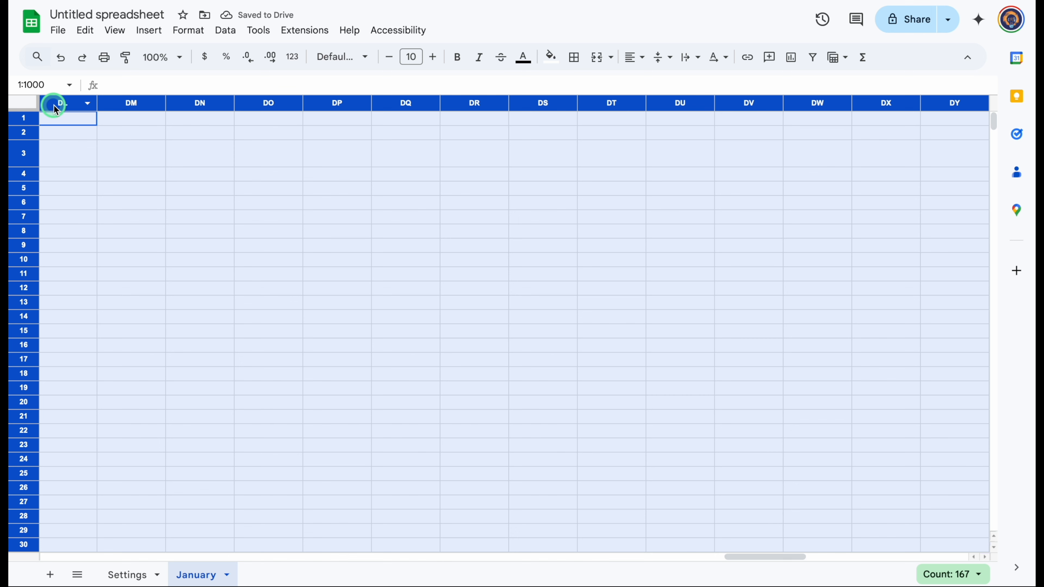
{"action": "right_click", "coordinate": [53, 105]}
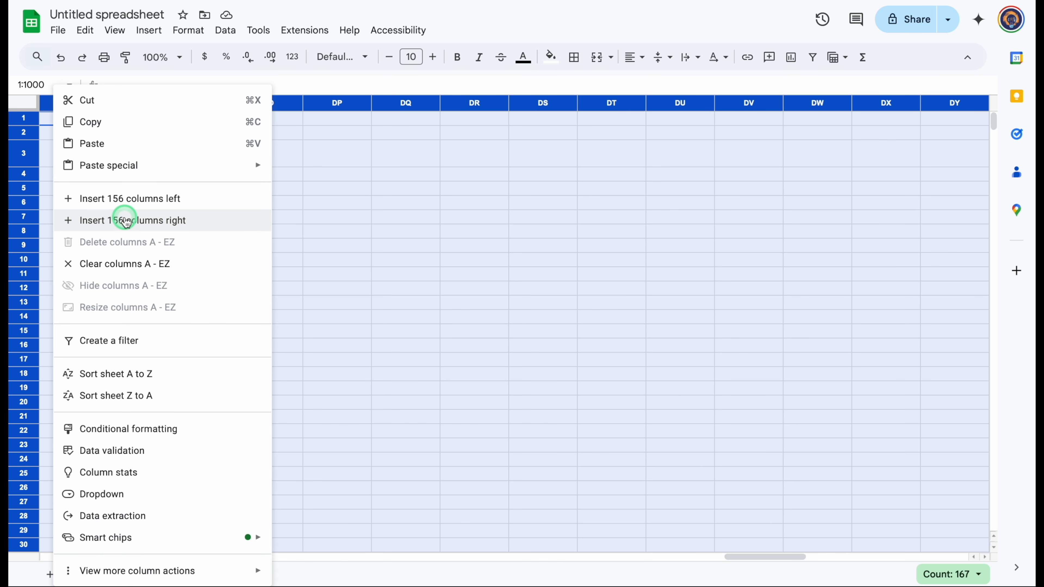
{"action": "left_click", "coordinate": [125, 221]}
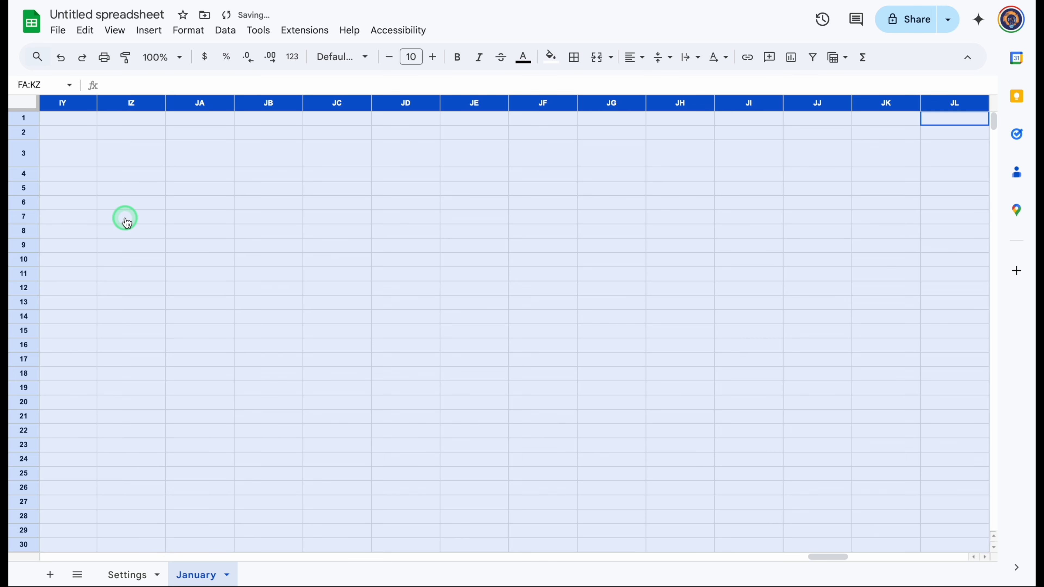
Select the whole sheet and insert 312 columns after column KZ.
{"action": "left_click", "coordinate": [80, 120]}
{"action": "left_click", "coordinate": [28, 103]}
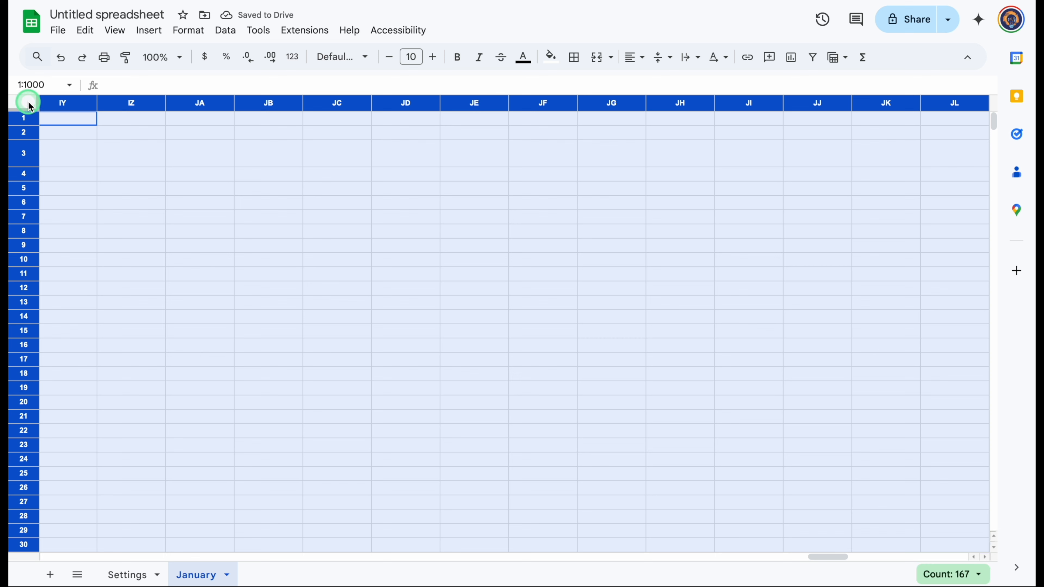
{"action": "right_click", "coordinate": [63, 103]}
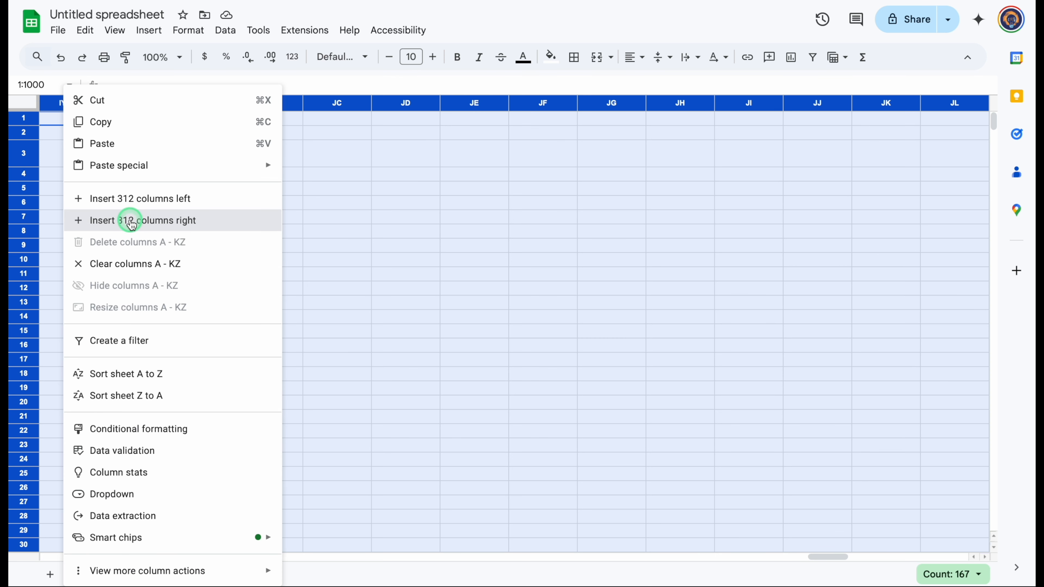
{"action": "left_click", "coordinate": [132, 222]}
{"action": "left_click", "coordinate": [243, 214]}
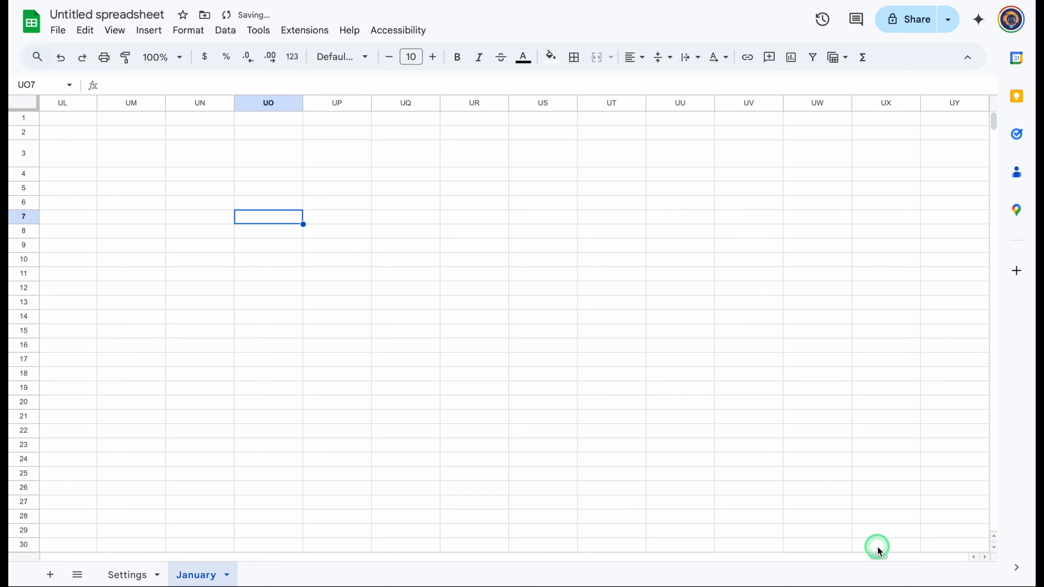
Copy the complete 2-Jan block N3:S15, including its headers, and paste it at T3 for 3-Jan.
{"action": "left_click_drag", "start_coordinate": [880, 556], "coordinate": [64, 558]}
{"action": "left_click_drag", "start_coordinate": [299, 153], "coordinate": [642, 332]}
{"action": "key", "text": "super+c"}
{"action": "left_click", "coordinate": [711, 154]}
{"action": "key", "text": "super+v"}
{"action": "key", "text": "Right"}
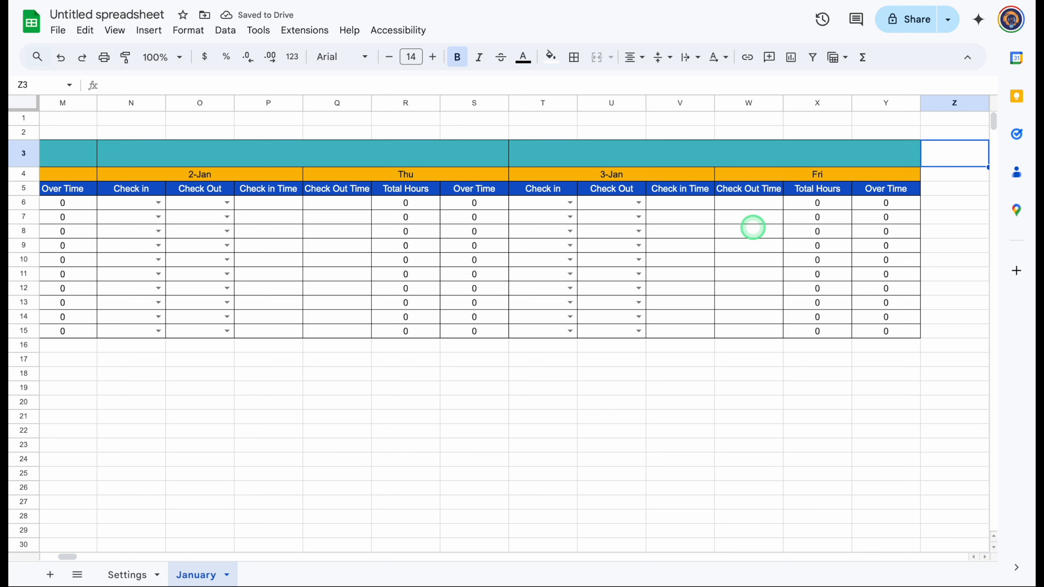
Paste the copied day block repeatedly side by side from Z3 onward, covering 4-Jan through 31-Jan.
{"action": "key", "text": "super+v"}
{"action": "key", "text": "Right"}
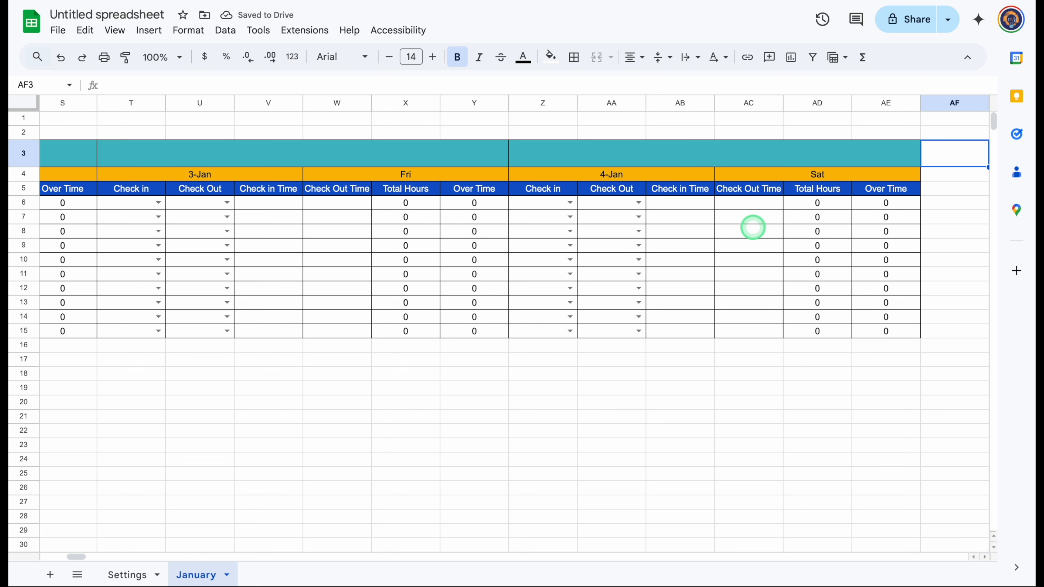
{"action": "key", "text": "super+v"}
{"action": "key", "text": "Right"}
{"action": "key", "text": "super+v"}
{"action": "key", "text": "Right"}
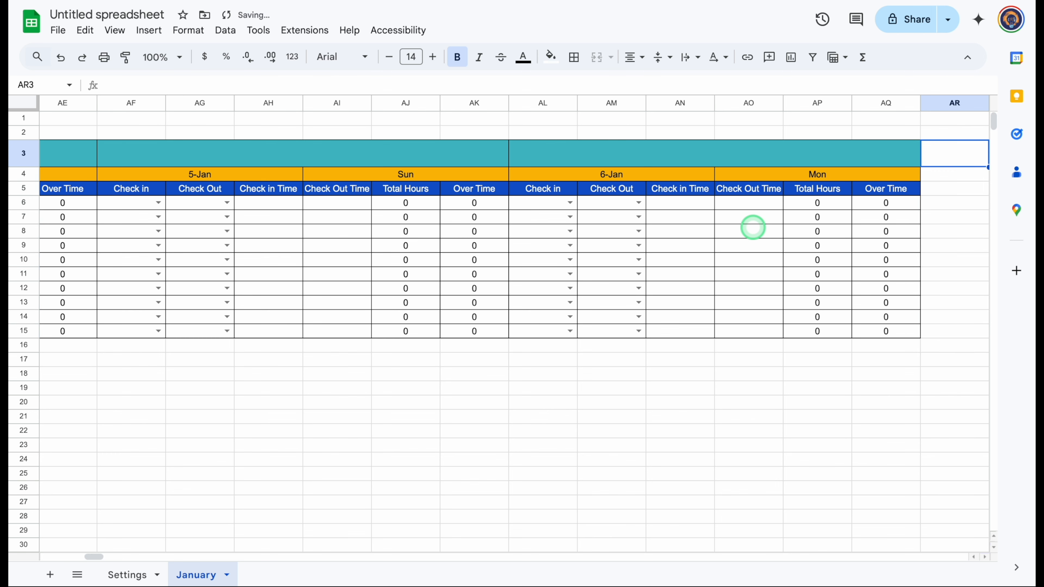
{"action": "key", "text": "super+v"}
{"action": "key", "text": "Right"}
{"action": "key", "text": "super+v"}
{"action": "key", "text": "Right"}
{"action": "key", "text": "super+v"}
{"action": "key", "text": "Right"}
{"action": "key", "text": "super+v"}
{"action": "key", "text": "Right"}
{"action": "key", "text": "super+v"}
{"action": "key", "text": "Right"}
{"action": "key", "text": "super+v"}
{"action": "key", "text": "Right"}
{"action": "key", "text": "super+v"}
{"action": "key", "text": "Right"}
{"action": "key", "text": "super+v"}
{"action": "key", "text": "Right"}
{"action": "key", "text": "super+v"}
{"action": "key", "text": "Right"}
{"action": "key", "text": "super+v"}
{"action": "key", "text": "Right"}
{"action": "key", "text": "super+v"}
{"action": "key", "text": "Right"}
{"action": "key", "text": "super+v"}
{"action": "key", "text": "Right"}
{"action": "key", "text": "super+v"}
{"action": "key", "text": "Right"}
{"action": "key", "text": "super+v"}
{"action": "key", "text": "Right"}
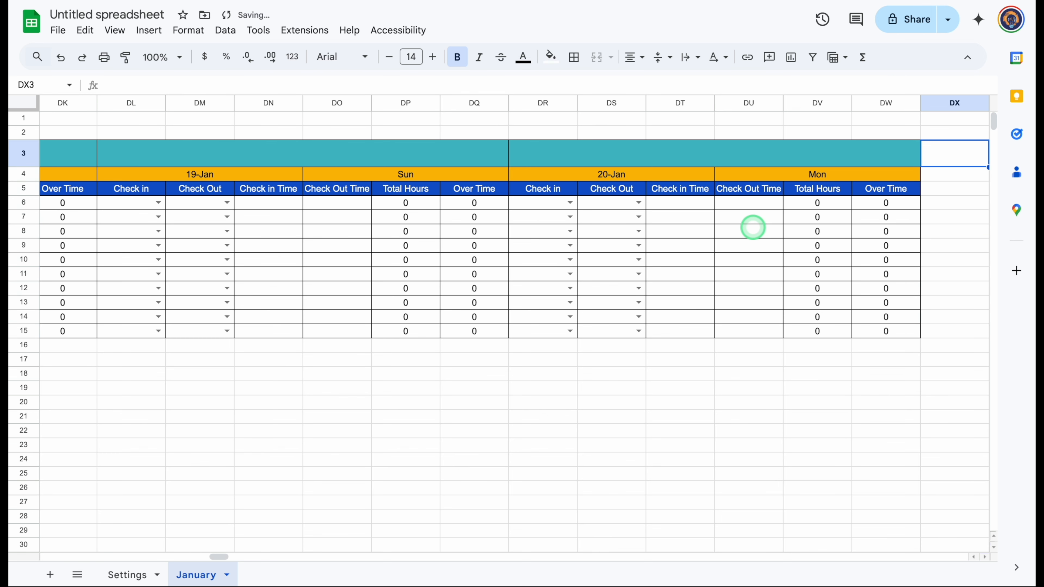
{"action": "key", "text": "super+v"}
{"action": "key", "text": "Right"}
{"action": "key", "text": "super+v"}
{"action": "key", "text": "Right"}
{"action": "key", "text": "super+v"}
{"action": "key", "text": "Right"}
{"action": "key", "text": "super+v"}
{"action": "key", "text": "Right"}
{"action": "key", "text": "super+v"}
{"action": "key", "text": "Right"}
{"action": "key", "text": "super+v"}
{"action": "key", "text": "Right"}
{"action": "key", "text": "super+v"}
{"action": "key", "text": "Right"}
{"action": "key", "text": "super+v"}
{"action": "key", "text": "Right"}
{"action": "key", "text": "super+v"}
{"action": "key", "text": "Right"}
{"action": "key", "text": "super+v"}
{"action": "key", "text": "Right"}
{"action": "key", "text": "super+v"}
{"action": "key", "text": "Right"}
{"action": "key", "text": "Right"}
{"action": "key", "text": "Right"}
{"action": "key", "text": "Right"}
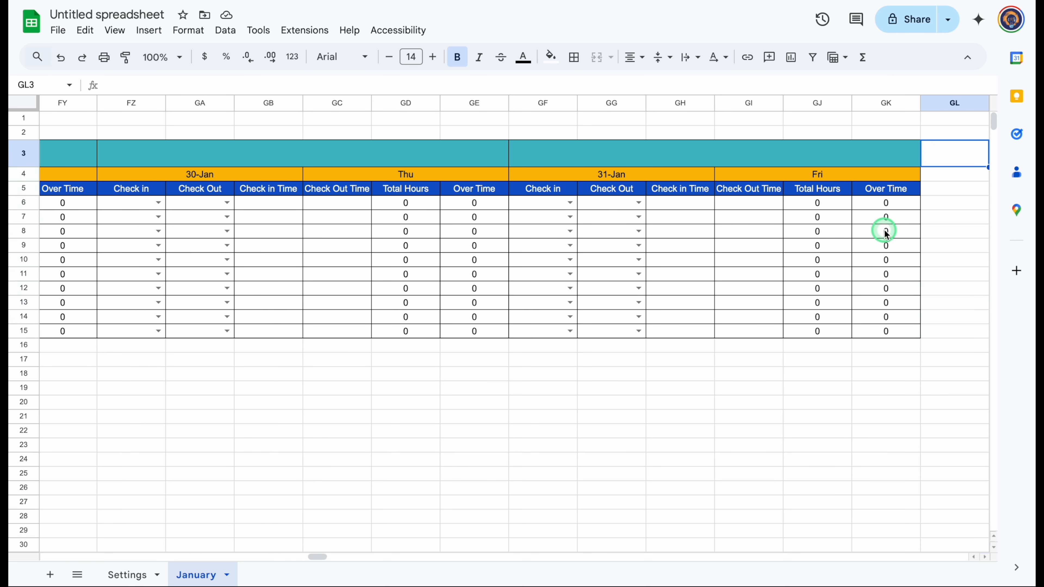
{"action": "key", "text": "Right"}
{"action": "key", "text": "Right"}
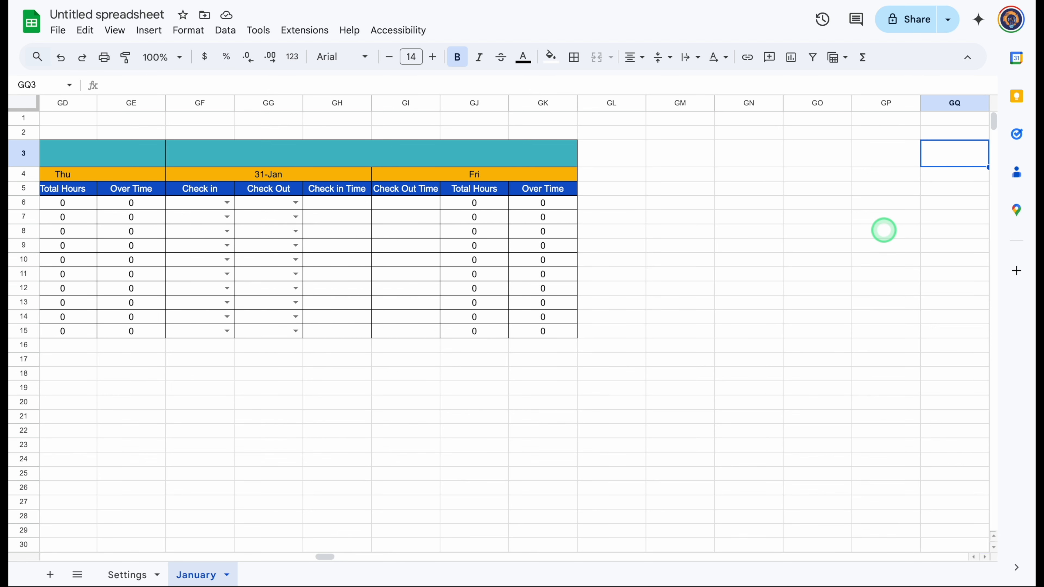
Copy the attendance details and codes J3:K11 from the Settings sheet and paste them at GI17 on the January sheet.
{"action": "left_click", "coordinate": [610, 178]}
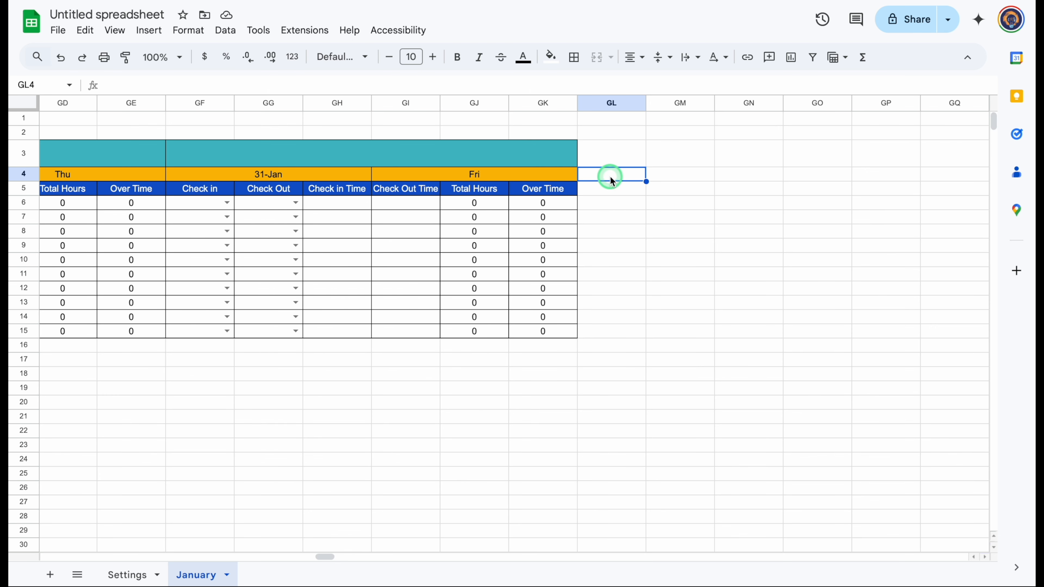
{"action": "left_click", "coordinate": [125, 578]}
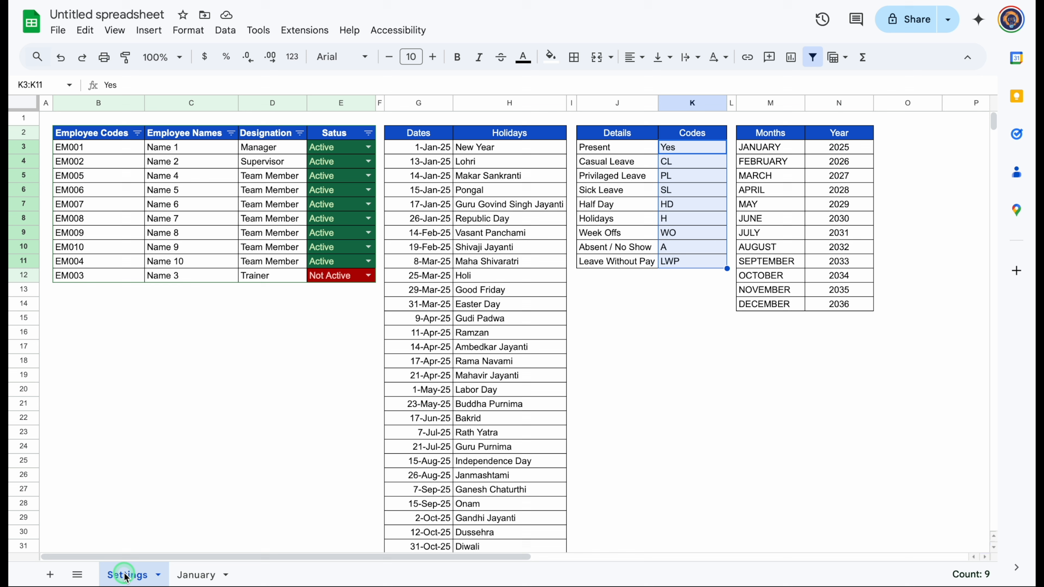
{"action": "left_click", "coordinate": [636, 152]}
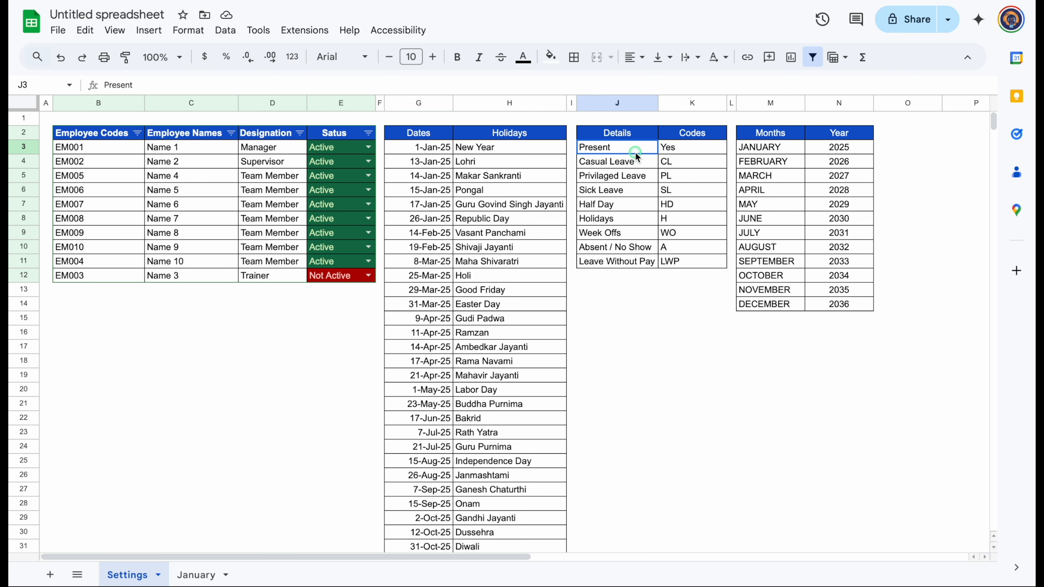
{"action": "left_click_drag", "start_coordinate": [636, 152], "coordinate": [689, 259]}
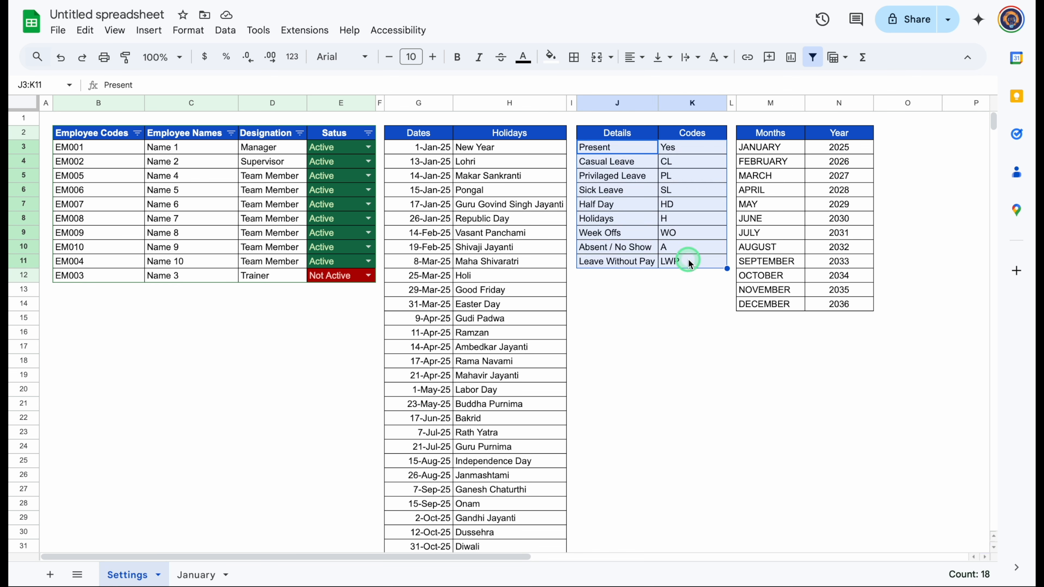
{"action": "key", "text": "ctrl+c"}
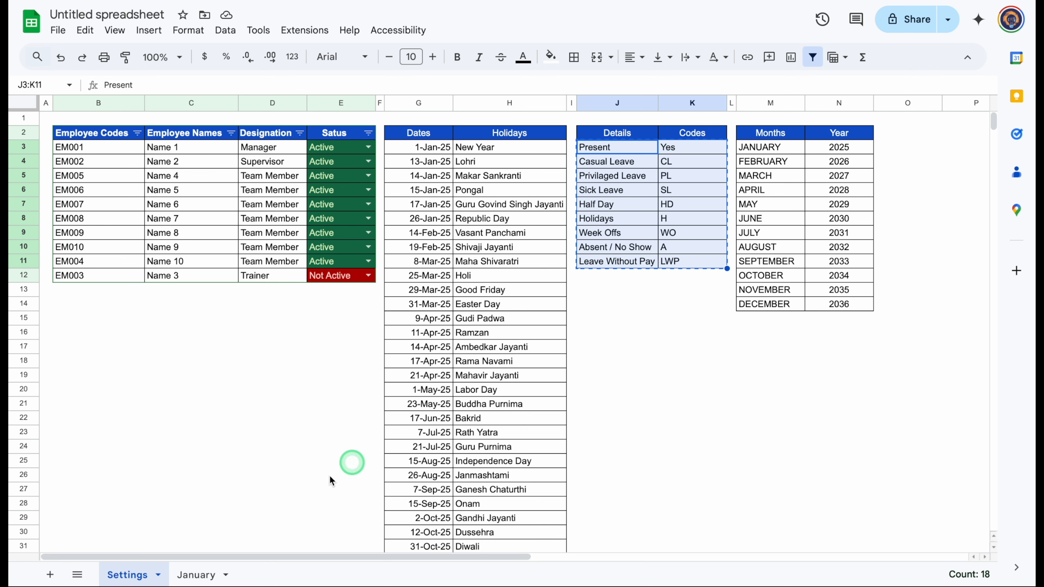
{"action": "left_click", "coordinate": [195, 575]}
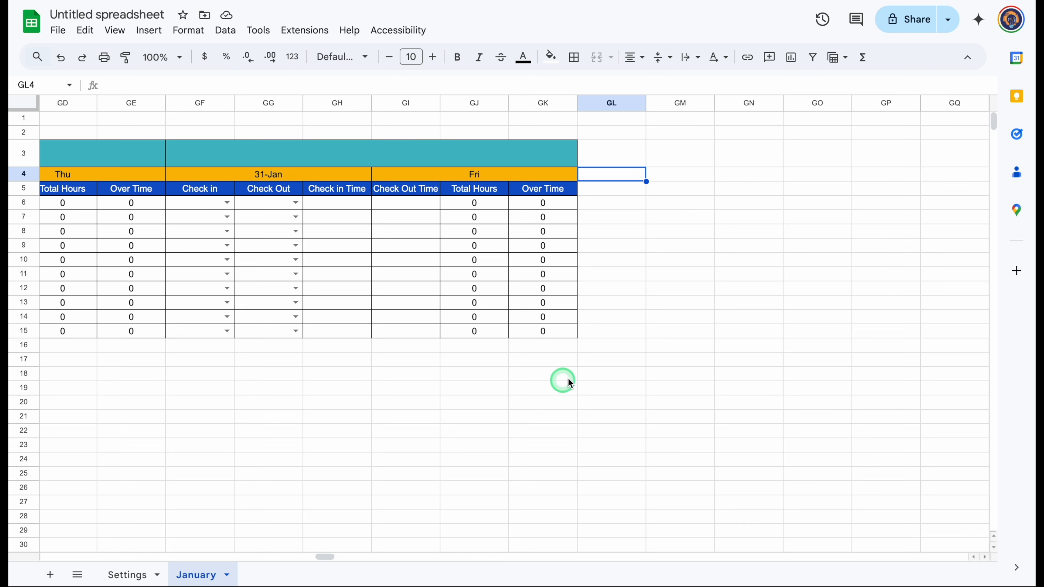
{"action": "left_click", "coordinate": [405, 359]}
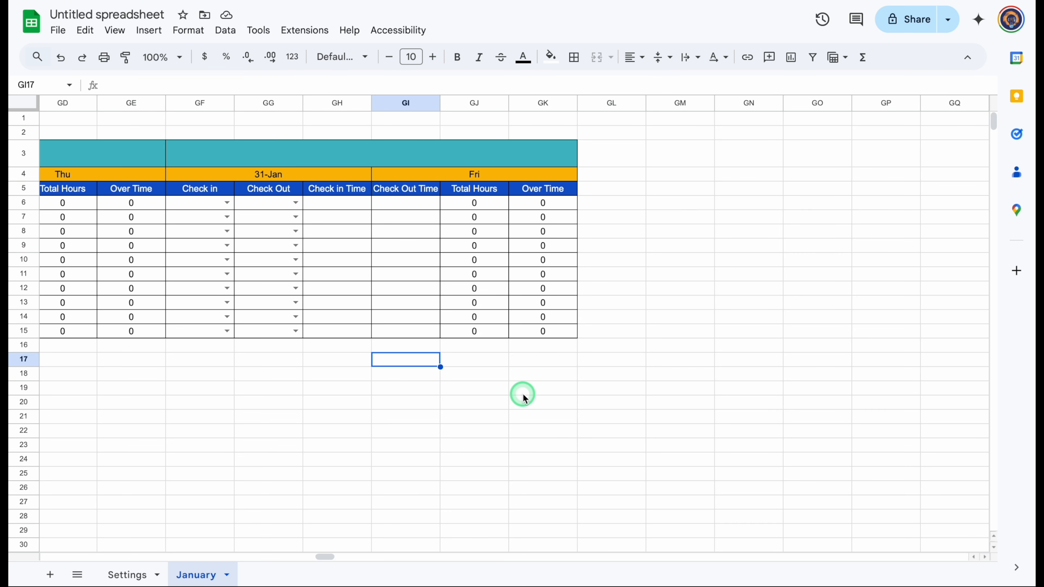
{"action": "key", "text": "ctrl+v"}
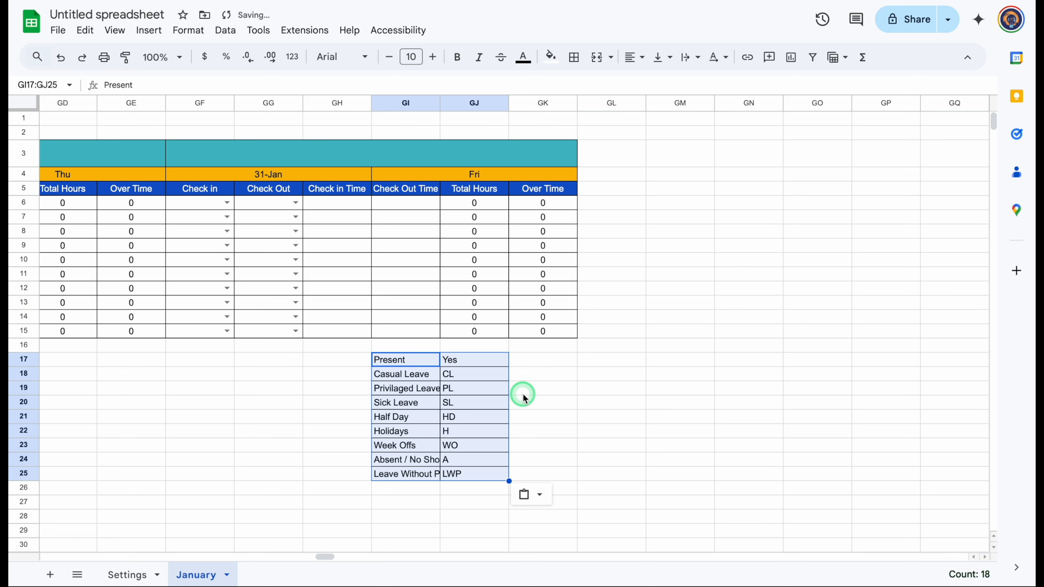
Copy the attendance detail names in GI17:GI25 and paste them transposed into row 4 starting at GL4.
{"action": "left_click", "coordinate": [530, 375]}
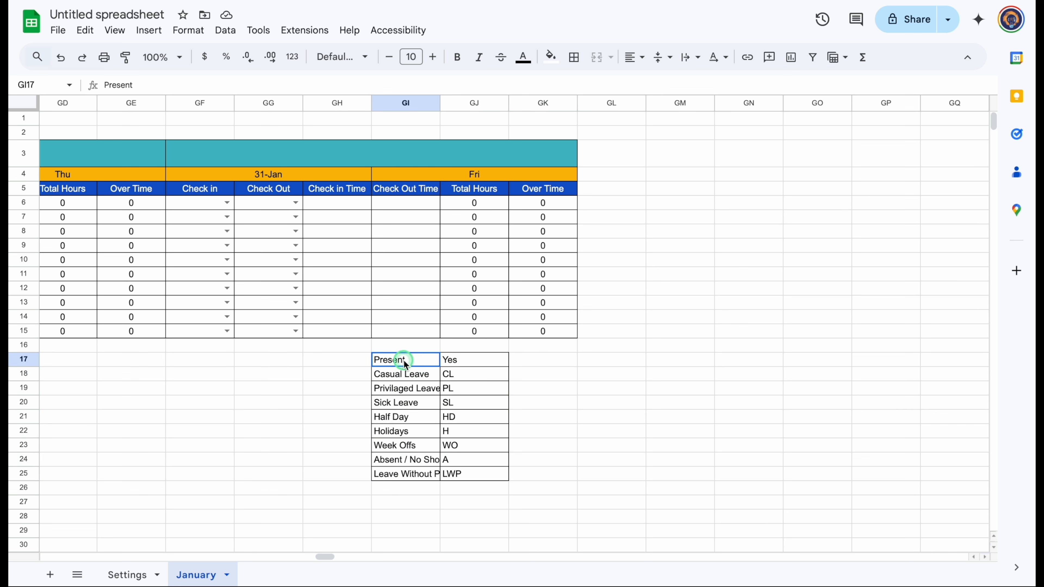
{"action": "left_click_drag", "start_coordinate": [404, 361], "coordinate": [410, 478]}
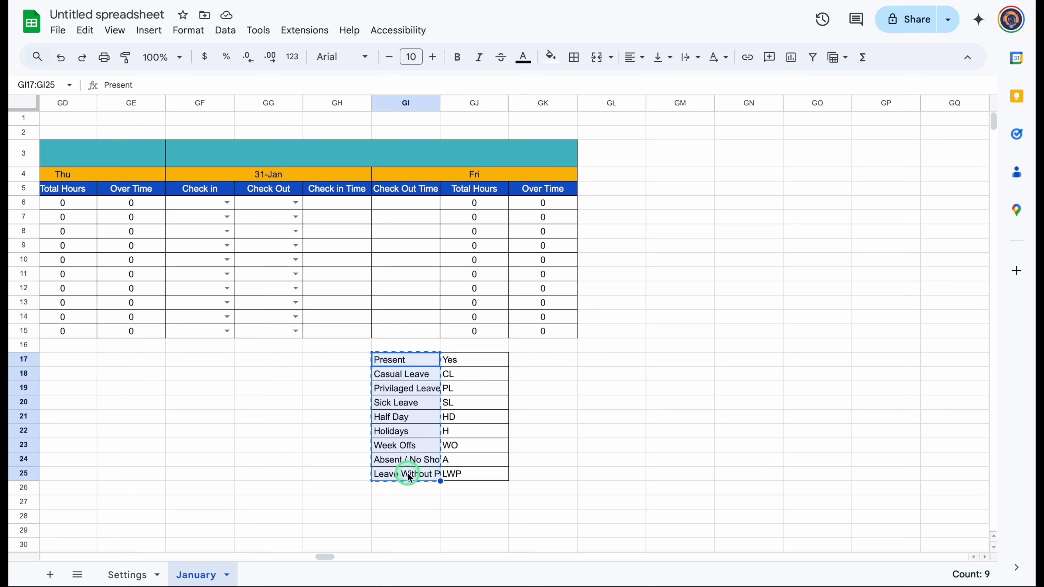
{"action": "left_click", "coordinate": [609, 175]}
{"action": "right_click", "coordinate": [609, 174]}
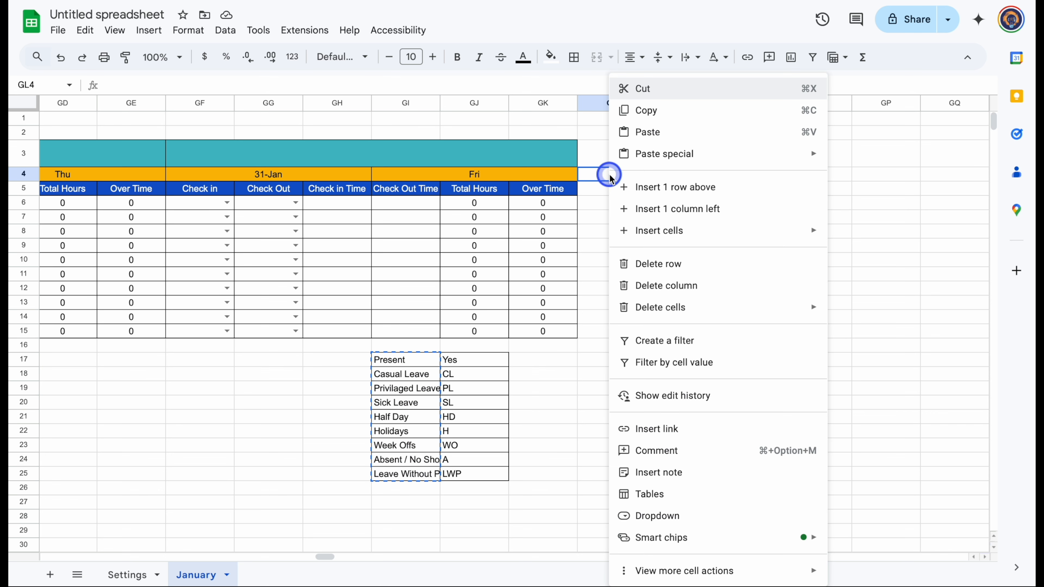
{"action": "mouse_move", "coordinate": [728, 154]}
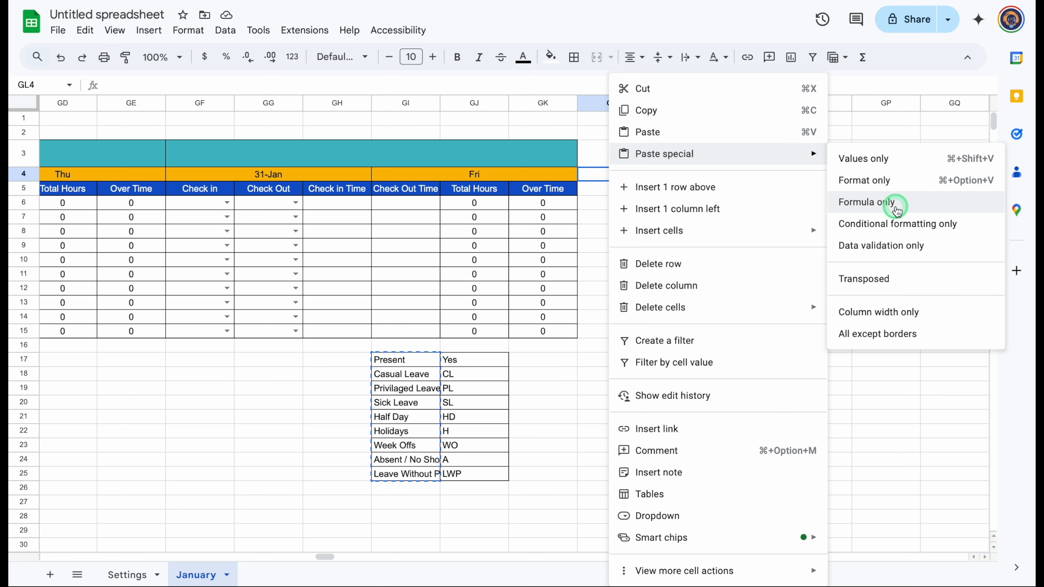
{"action": "left_click", "coordinate": [896, 284]}
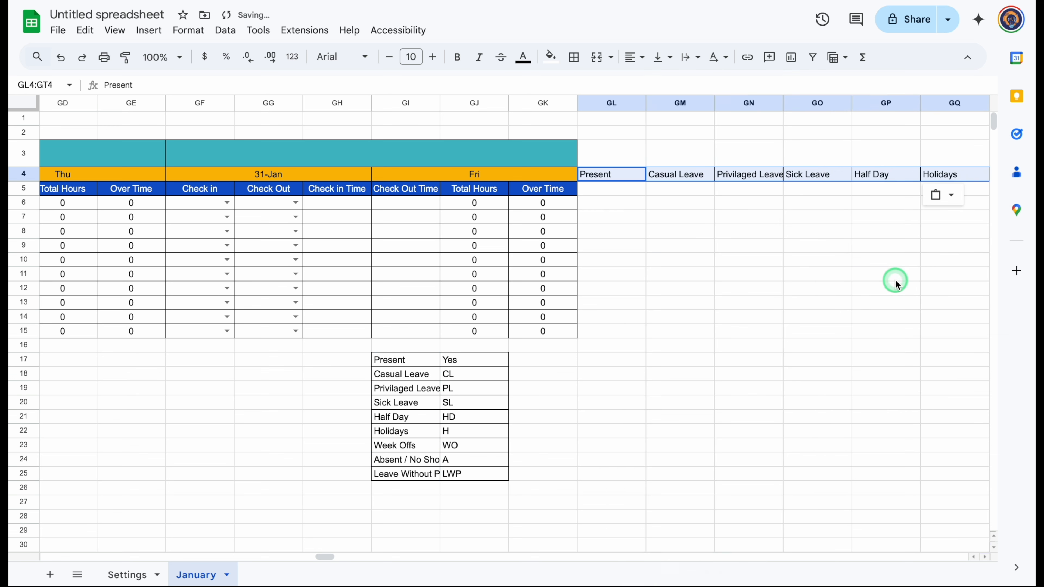
Copy the attendance codes in GJ17:GJ25 and paste them transposed into row 5 starting at GL5.
{"action": "left_click", "coordinate": [474, 360]}
{"action": "left_click_drag", "start_coordinate": [475, 360], "coordinate": [479, 473]}
{"action": "key", "text": "super+c"}
{"action": "right_click", "coordinate": [604, 189]}
{"action": "mouse_move", "coordinate": [698, 134]}
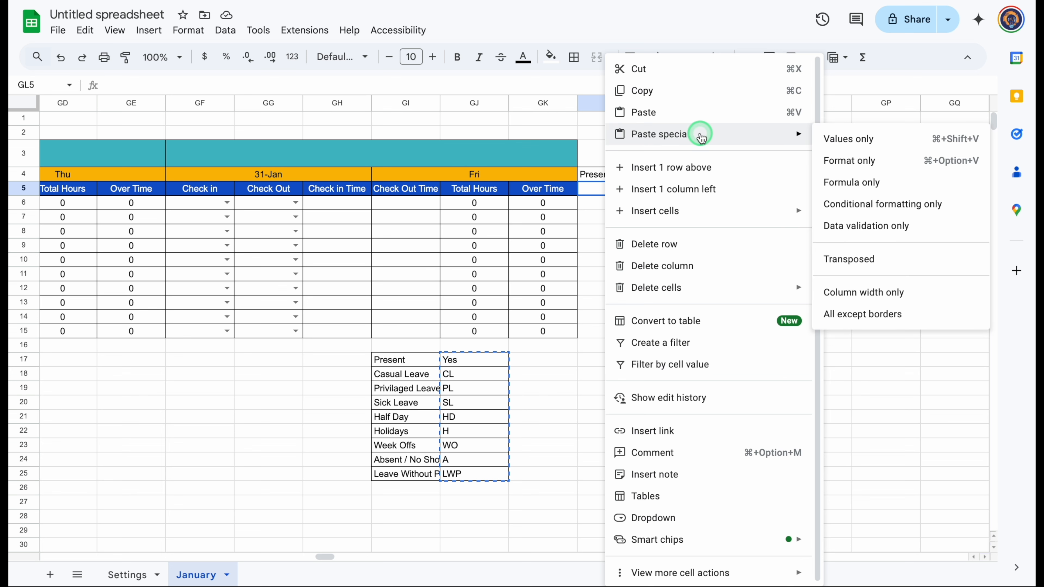
{"action": "left_click", "coordinate": [846, 259]}
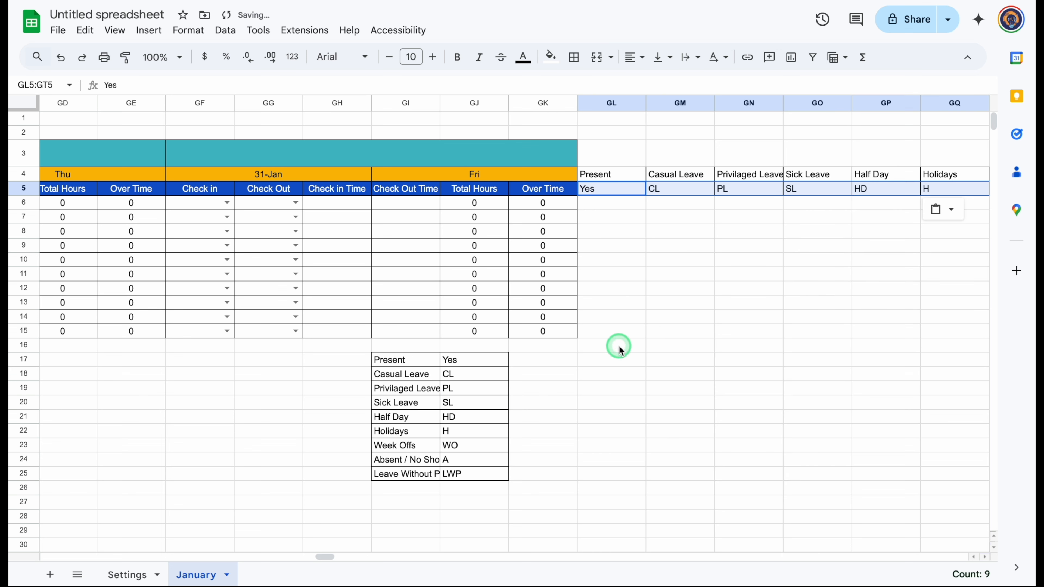
Clear the contents of GH17:GJ17, the first row of the temporary attendance-code list.
{"action": "scroll", "coordinate": [355, 364], "scroll_direction": "left", "scroll_amount": 1}
{"action": "left_click", "coordinate": [355, 362]}
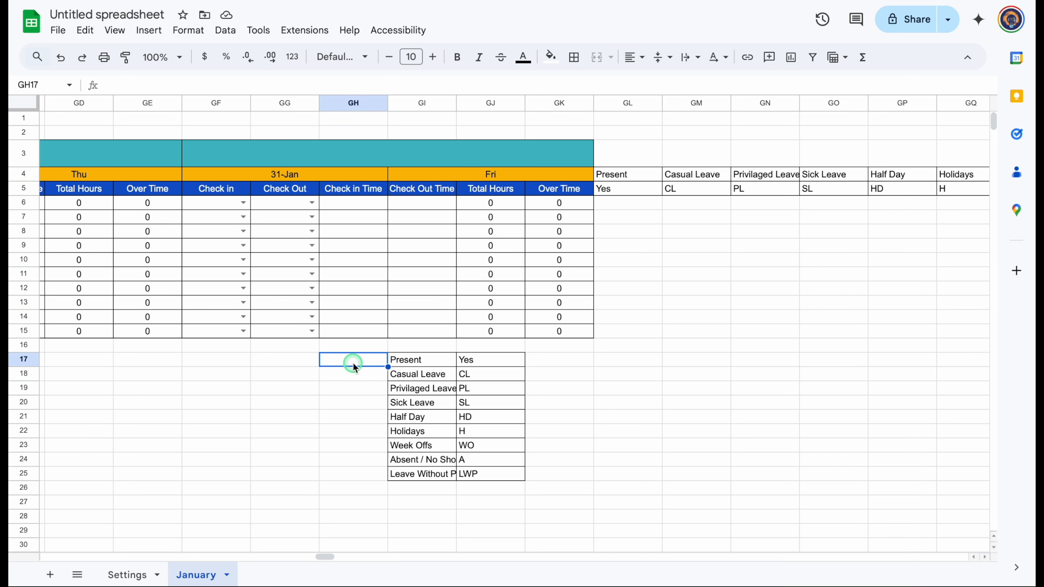
{"action": "left_click", "coordinate": [519, 366], "text": "shift"}
{"action": "key", "text": "Delete"}
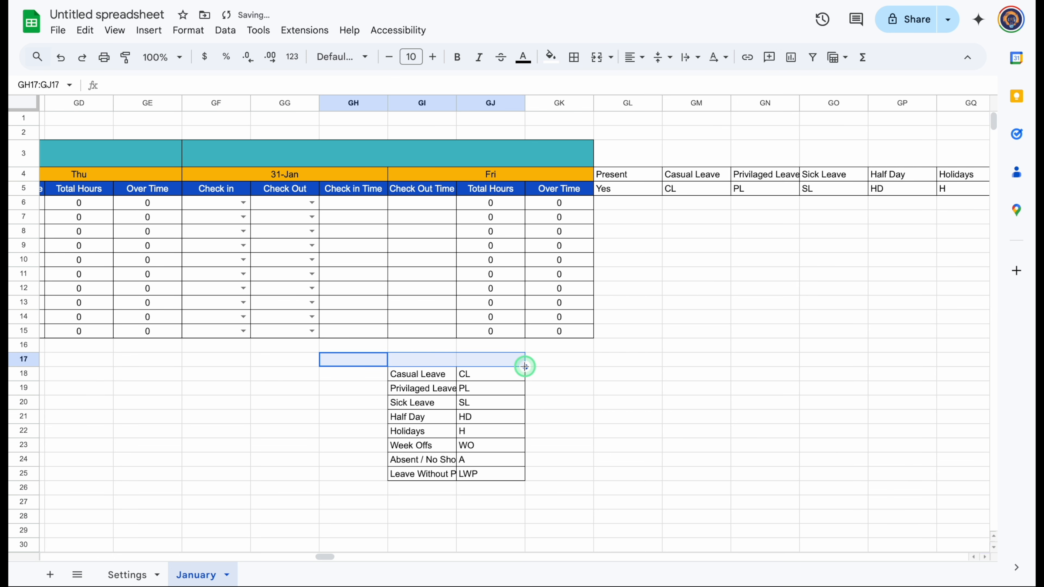
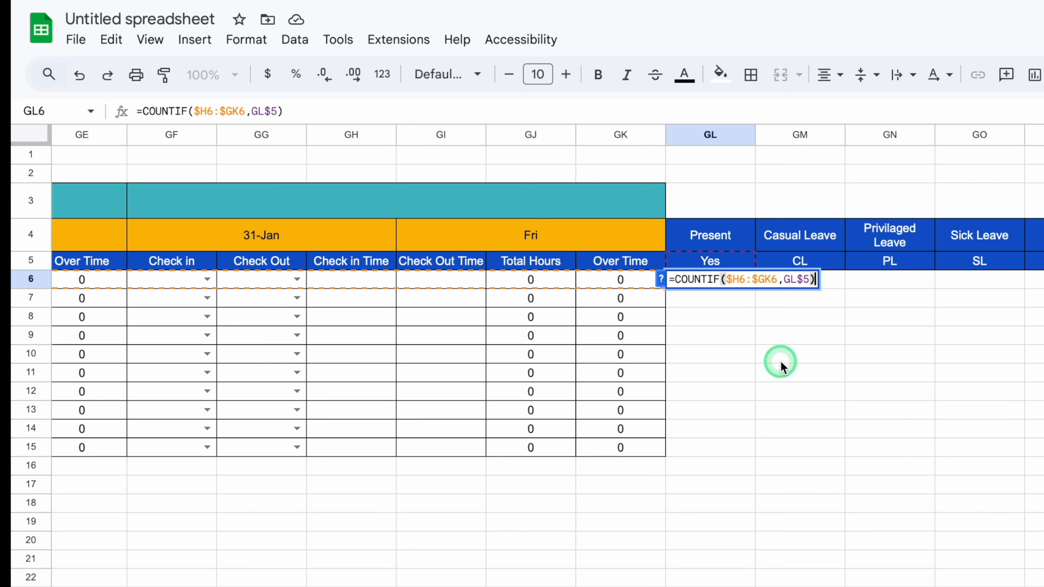
Commit =COUNTIF($H6:$GK6,GL$5) in GL6, fill it across GL6:GT15, and apply all borders to that range.
{"action": "key", "text": "Return"}
{"action": "key", "text": "Up"}
{"action": "left_click_drag", "start_coordinate": [756, 289], "coordinate": [756, 456]}
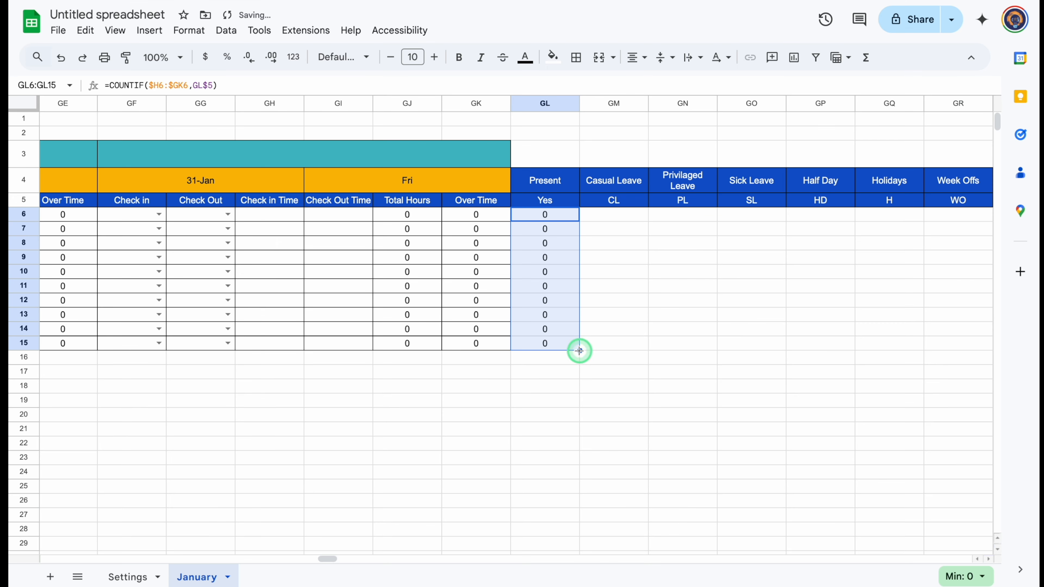
{"action": "left_click_drag", "start_coordinate": [579, 350], "coordinate": [908, 366]}
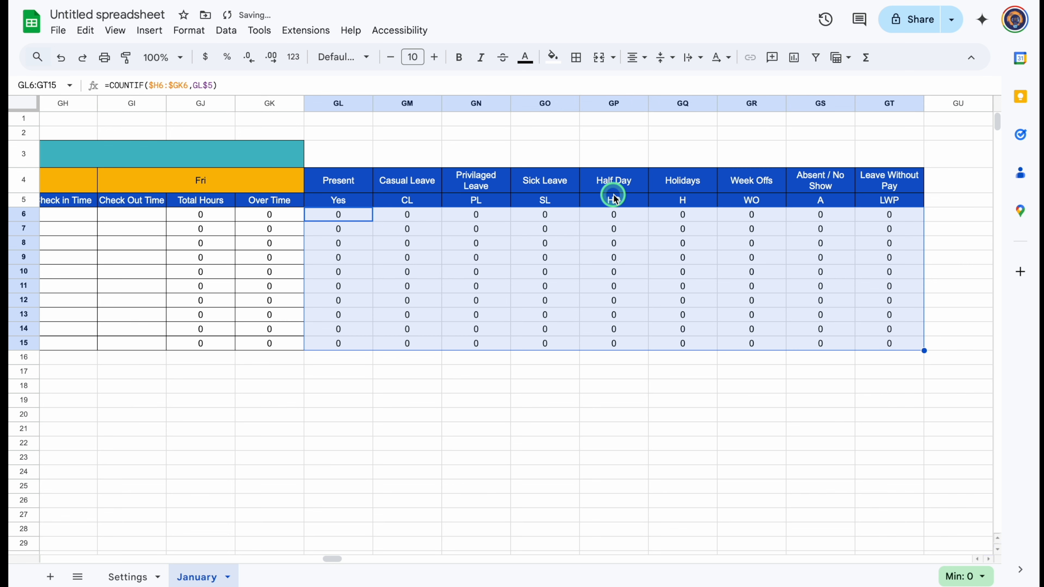
{"action": "left_click", "coordinate": [578, 60]}
{"action": "left_click", "coordinate": [584, 87]}
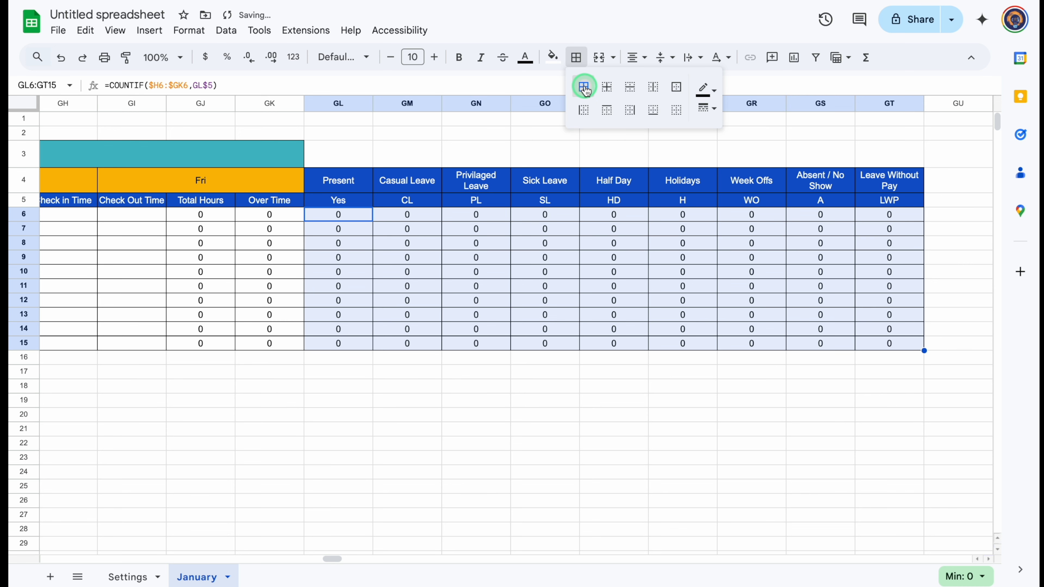
Merge GL3:GT3 above the attendance-code headers into one bordered cell and title it "Summary".
{"action": "left_click", "coordinate": [335, 152]}
{"action": "left_click_drag", "start_coordinate": [335, 152], "coordinate": [912, 151]}
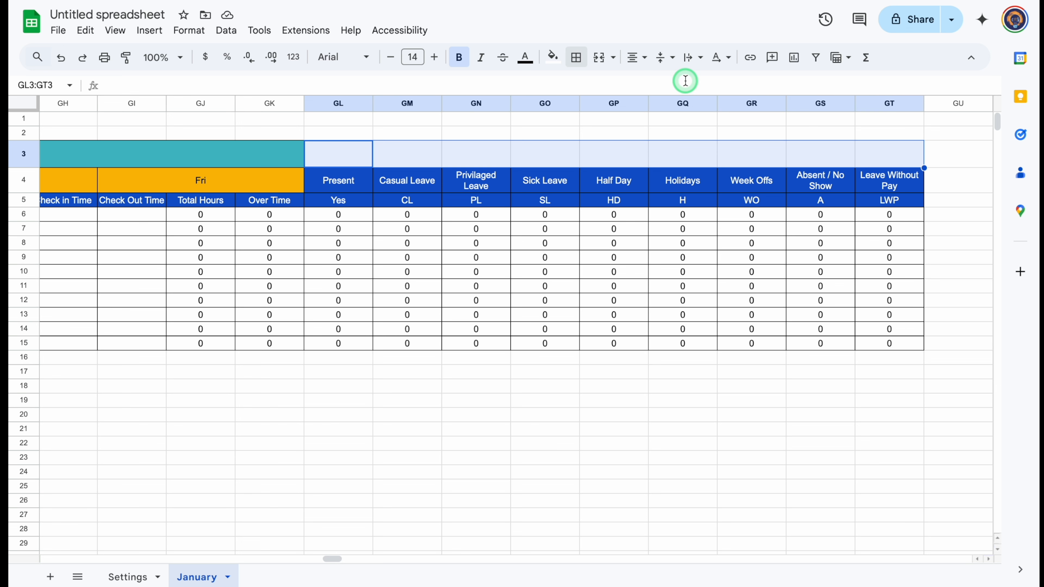
{"action": "left_click", "coordinate": [601, 58]}
{"action": "left_click", "coordinate": [576, 57]}
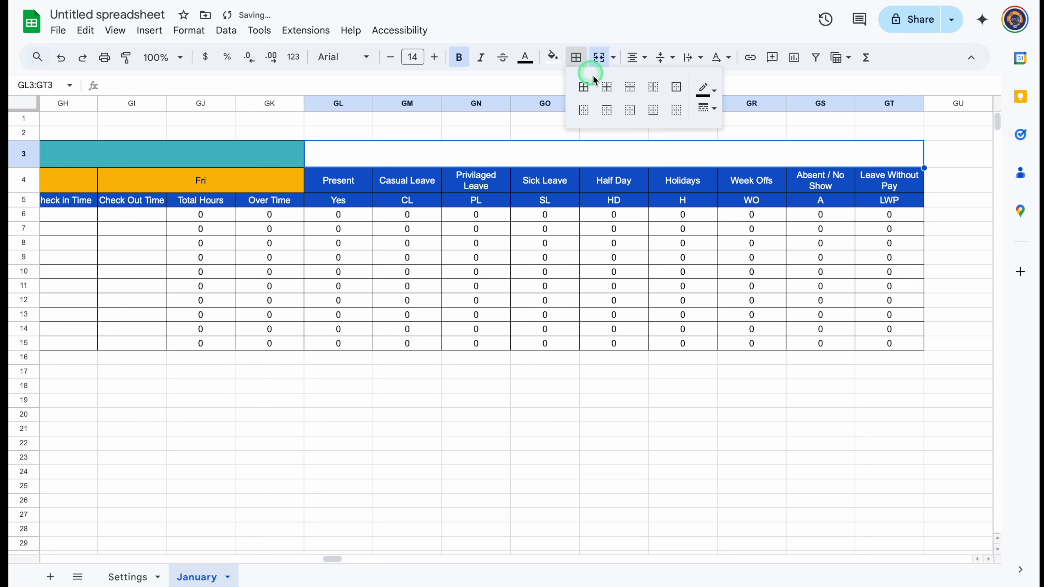
{"action": "left_click", "coordinate": [584, 86]}
{"action": "left_click", "coordinate": [640, 164]}
{"action": "type", "text": "Summary"}
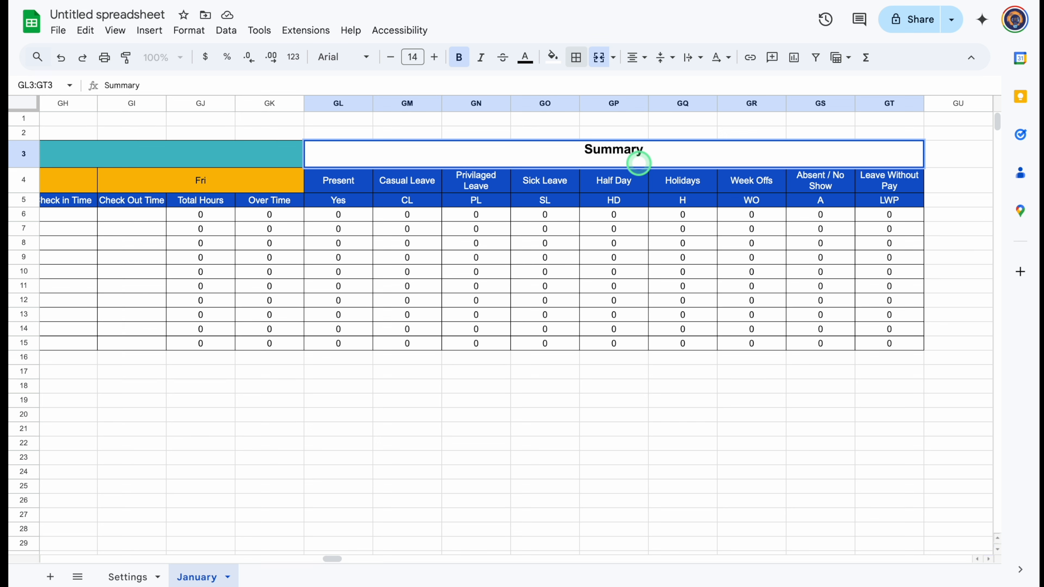
{"action": "key", "text": "Return"}
Set the Summary heading to font size 18 and give it the standard orange-yellow fill.
{"action": "left_click", "coordinate": [639, 163]}
{"action": "left_click", "coordinate": [435, 58]}
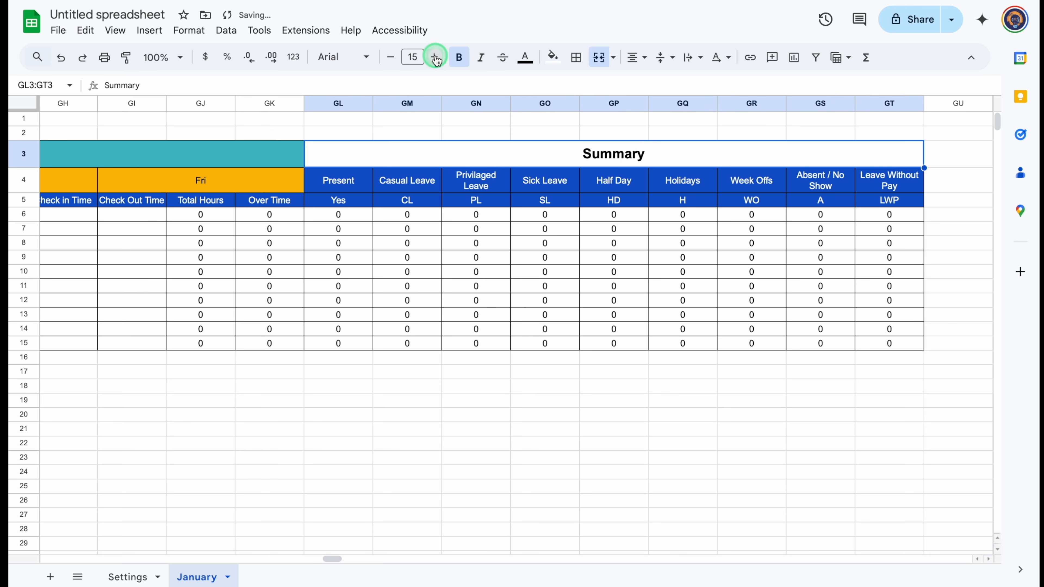
{"action": "left_click", "coordinate": [435, 57]}
{"action": "left_click", "coordinate": [434, 57]}
{"action": "left_click", "coordinate": [435, 58]}
{"action": "left_click", "coordinate": [553, 57]}
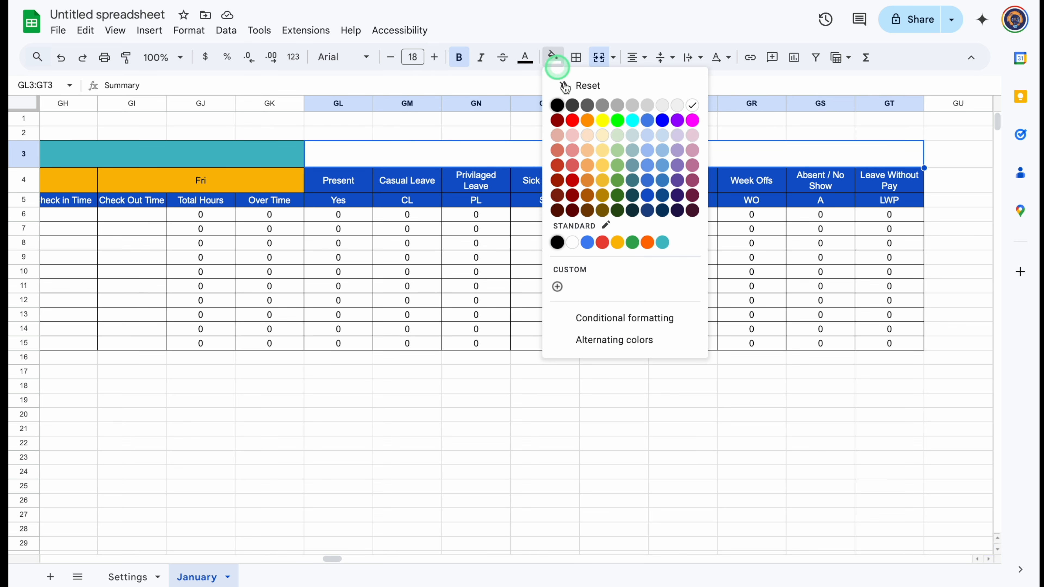
{"action": "left_click", "coordinate": [612, 236]}
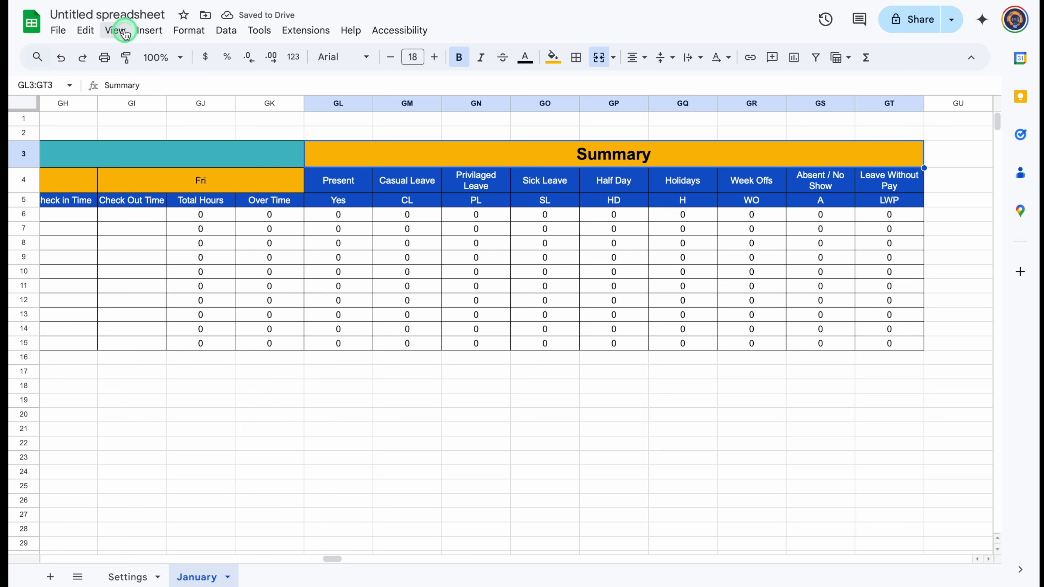
Hide the gridlines on the January sheet.
{"action": "left_click", "coordinate": [115, 30]}
{"action": "mouse_move", "coordinate": [155, 62]}
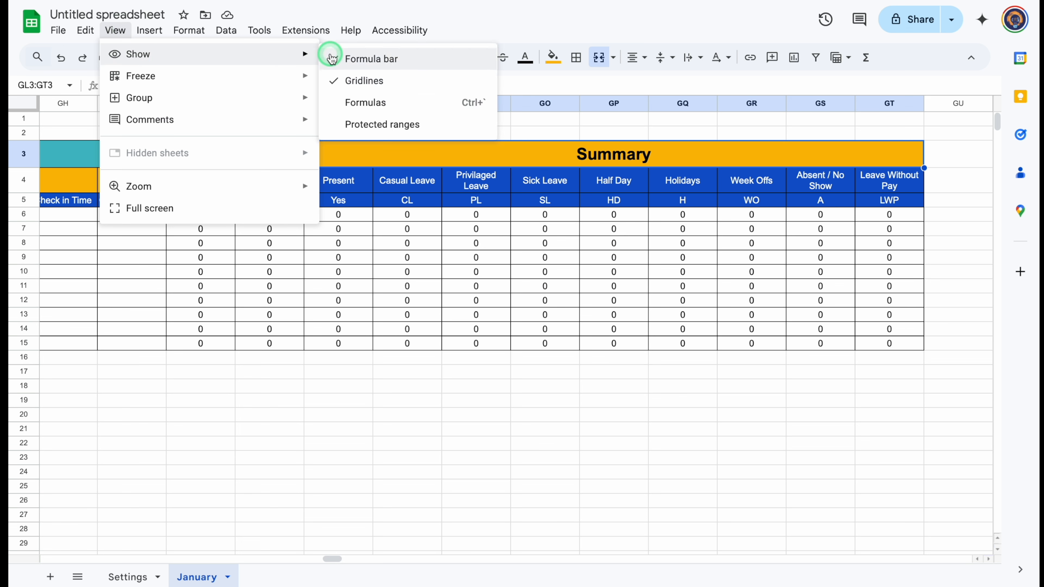
{"action": "left_click", "coordinate": [332, 58]}
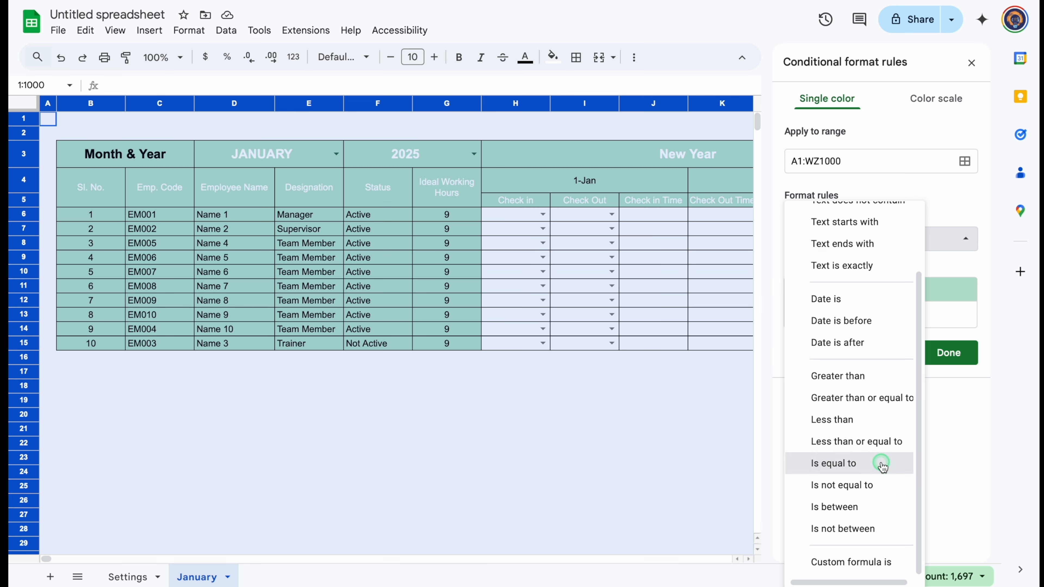
Create a conditional formatting rule on A1:WZ1000 that gives cells equal to "Not Active" a red fill and white text.
{"action": "left_click", "coordinate": [880, 464]}
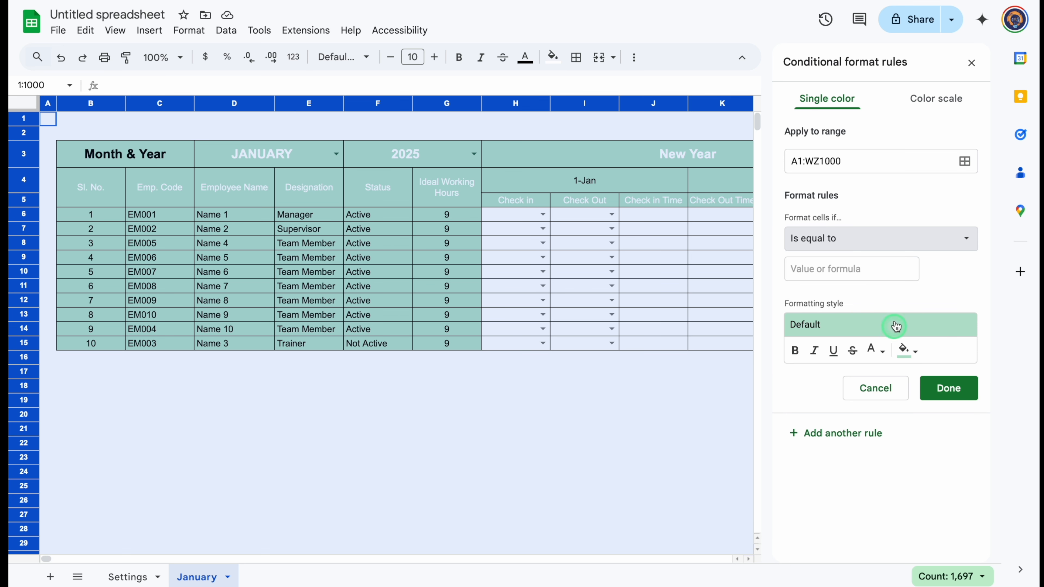
{"action": "left_click", "coordinate": [831, 274]}
{"action": "type", "text": "Not Active"}
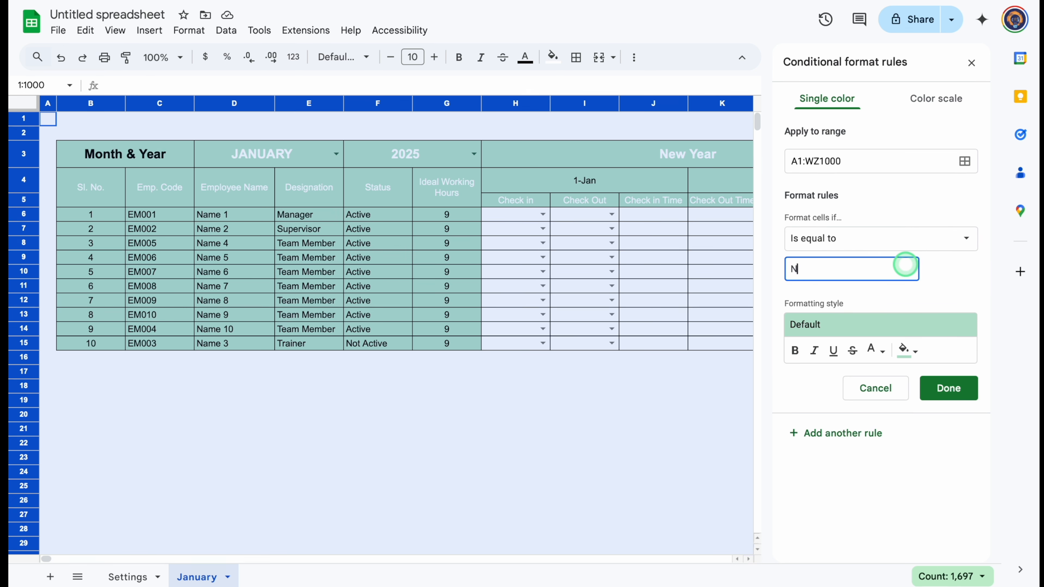
{"action": "left_click", "coordinate": [915, 352]}
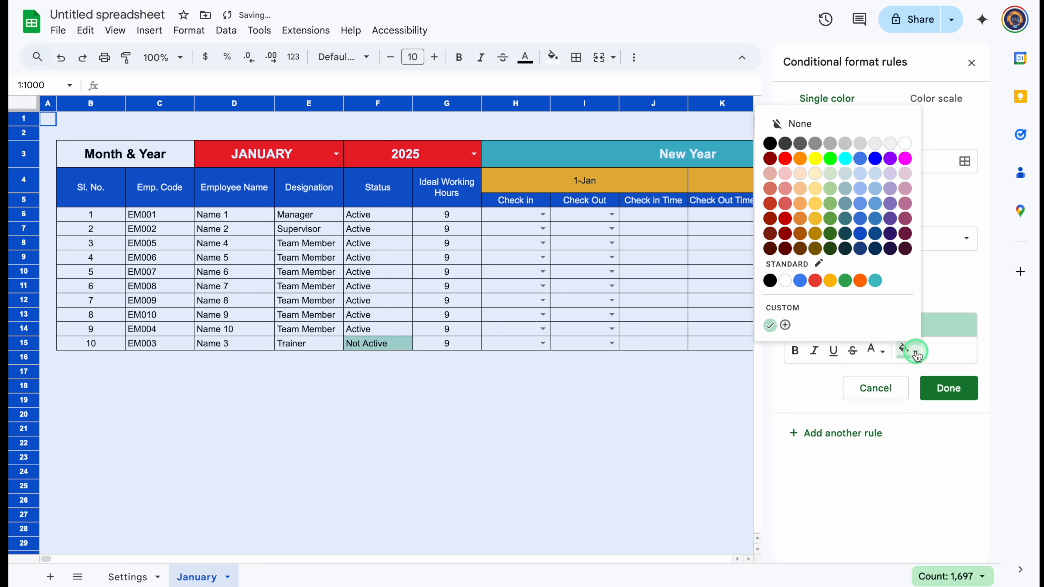
{"action": "left_click", "coordinate": [785, 158]}
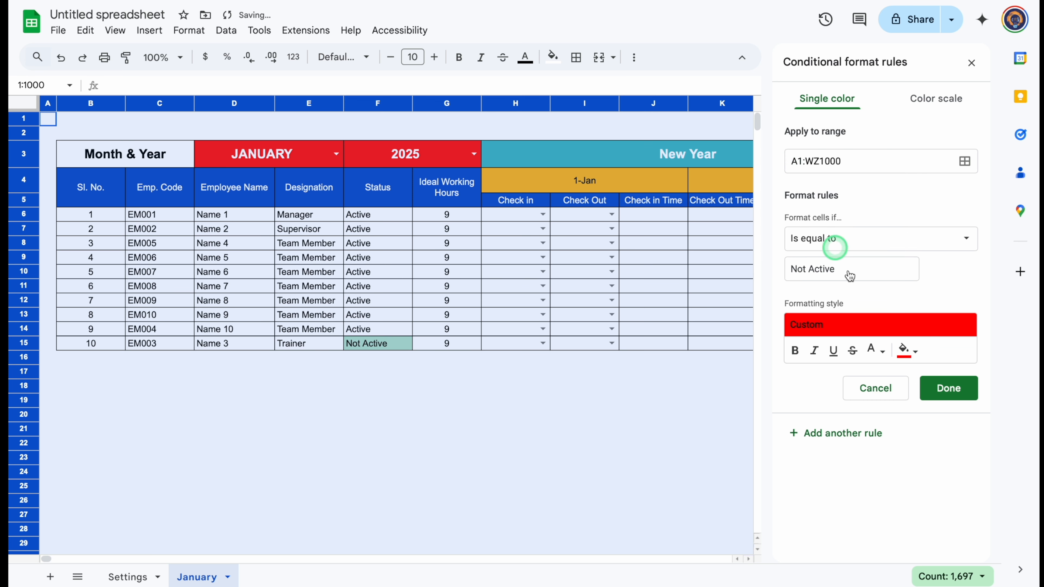
{"action": "left_click", "coordinate": [877, 350]}
{"action": "left_click", "coordinate": [1014, 145]}
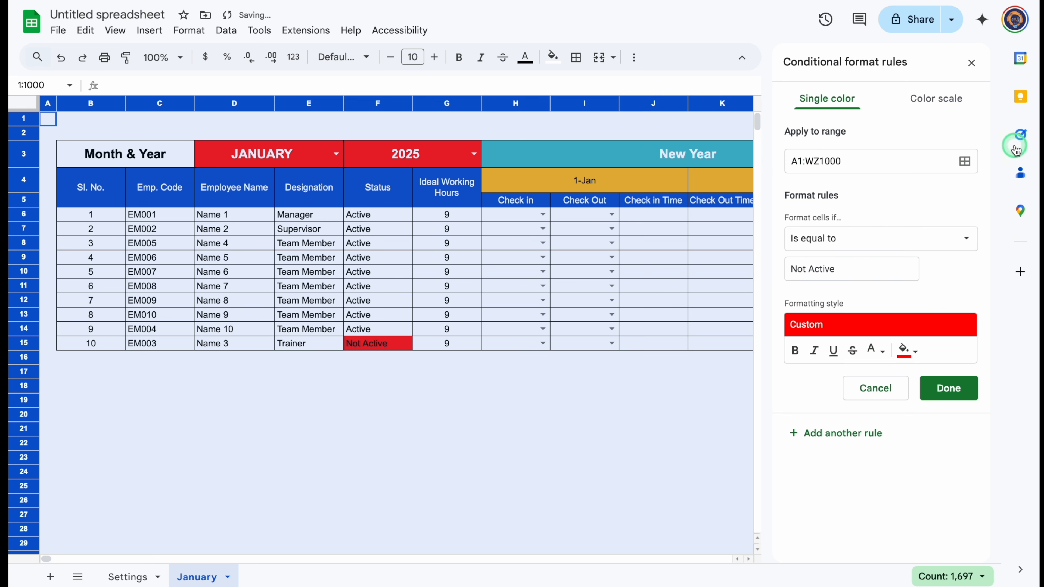
{"action": "left_click", "coordinate": [952, 394]}
Add a conditional formatting rule on A1:WZ1000 that gives cells equal to "Sat" a red fill and white text.
{"action": "left_click", "coordinate": [836, 147]}
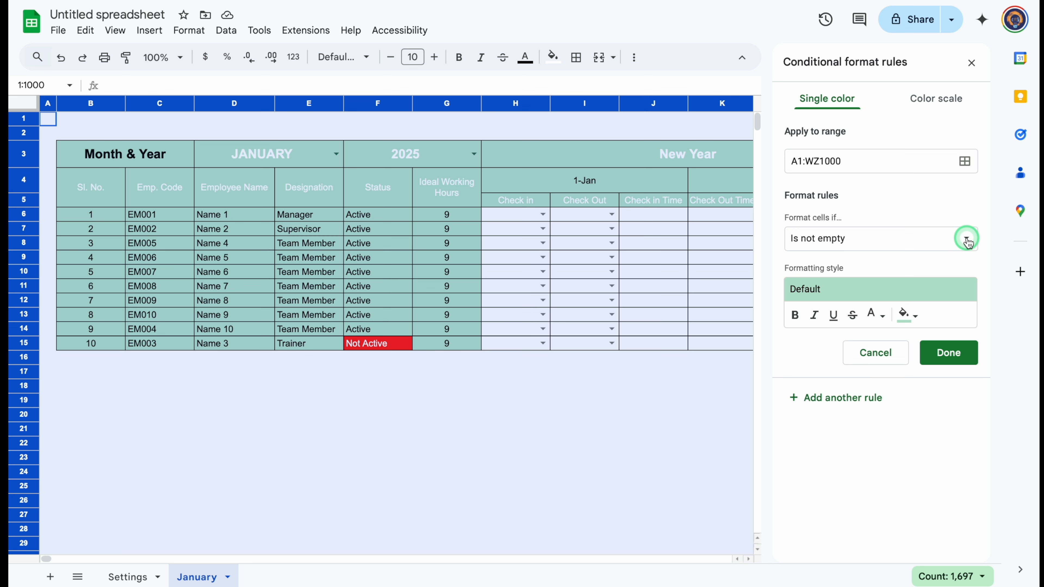
{"action": "left_click", "coordinate": [968, 240]}
{"action": "left_click", "coordinate": [835, 544]}
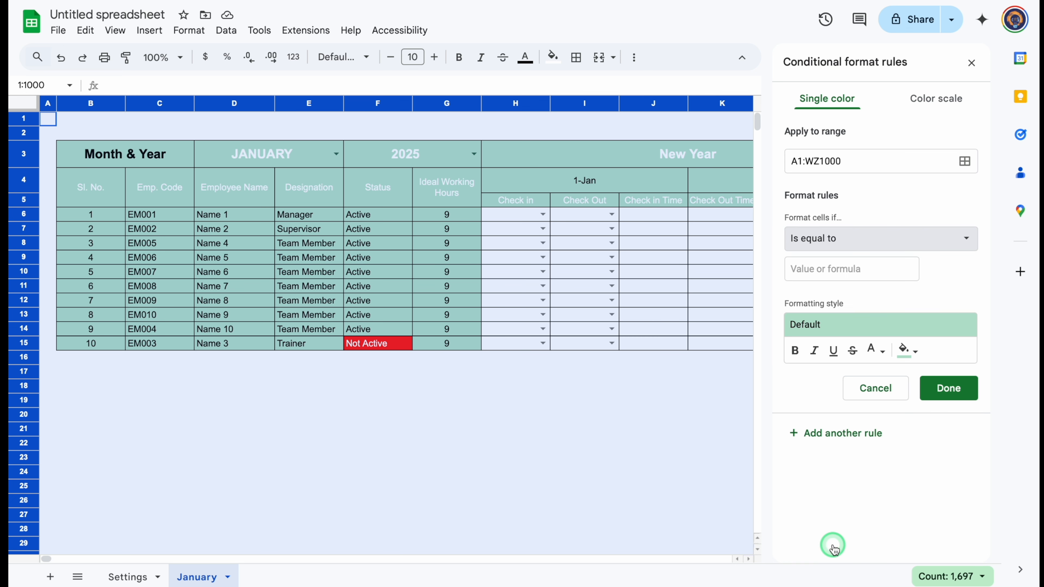
{"action": "left_click", "coordinate": [830, 270]}
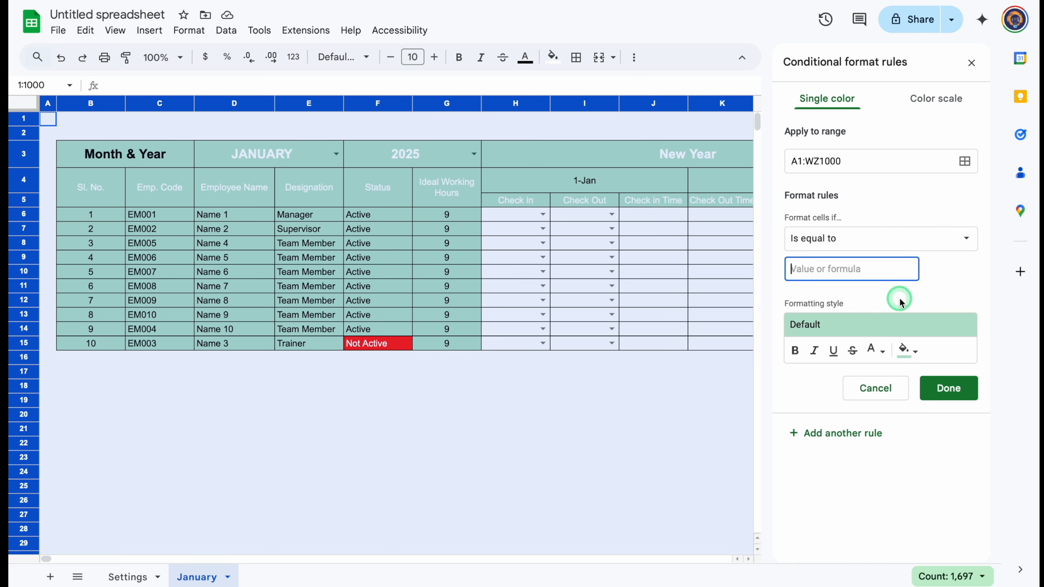
{"action": "type", "text": "Sat"}
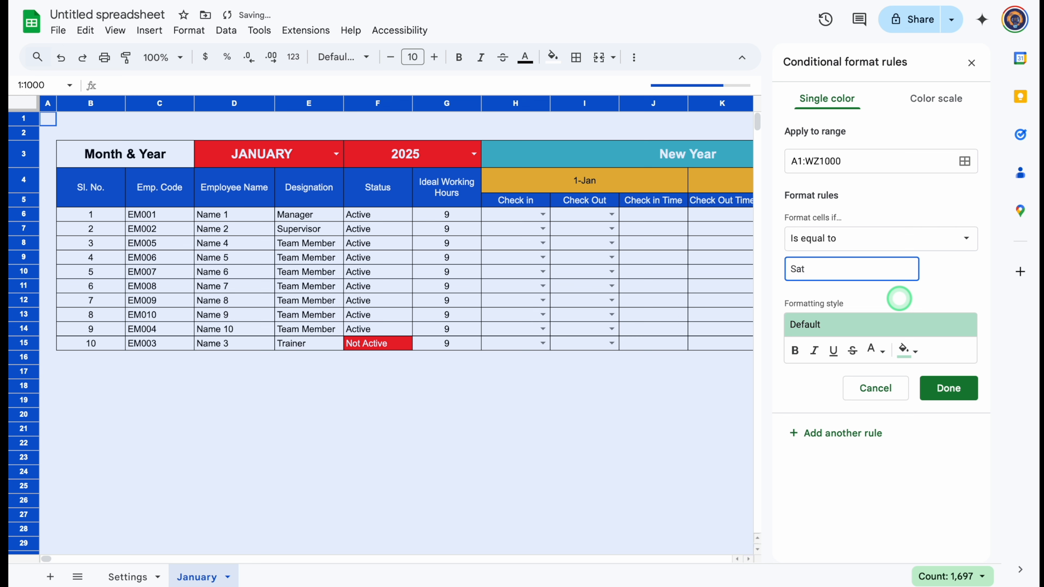
{"action": "left_click", "coordinate": [915, 352]}
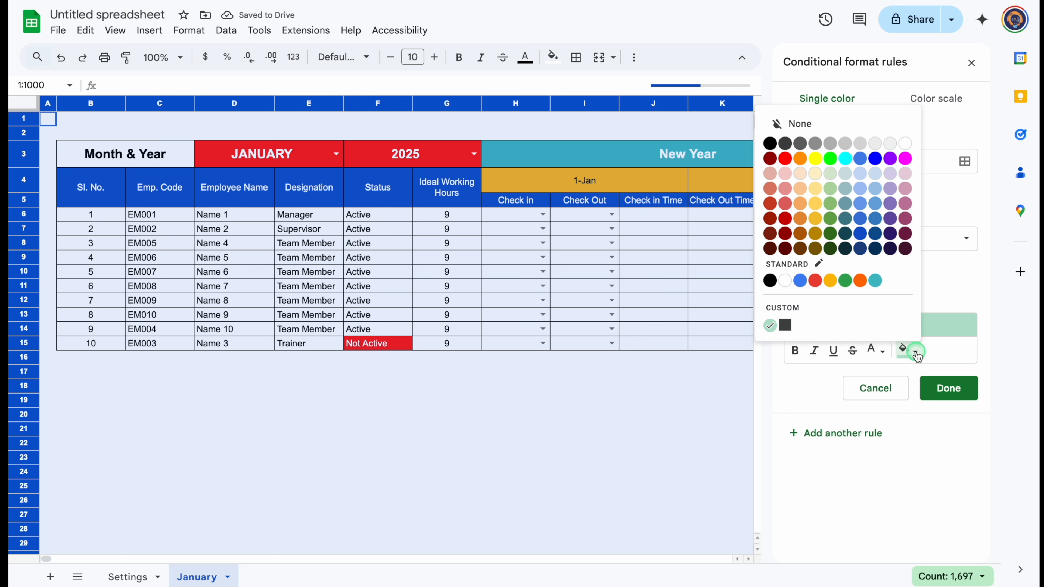
{"action": "left_click", "coordinate": [784, 158]}
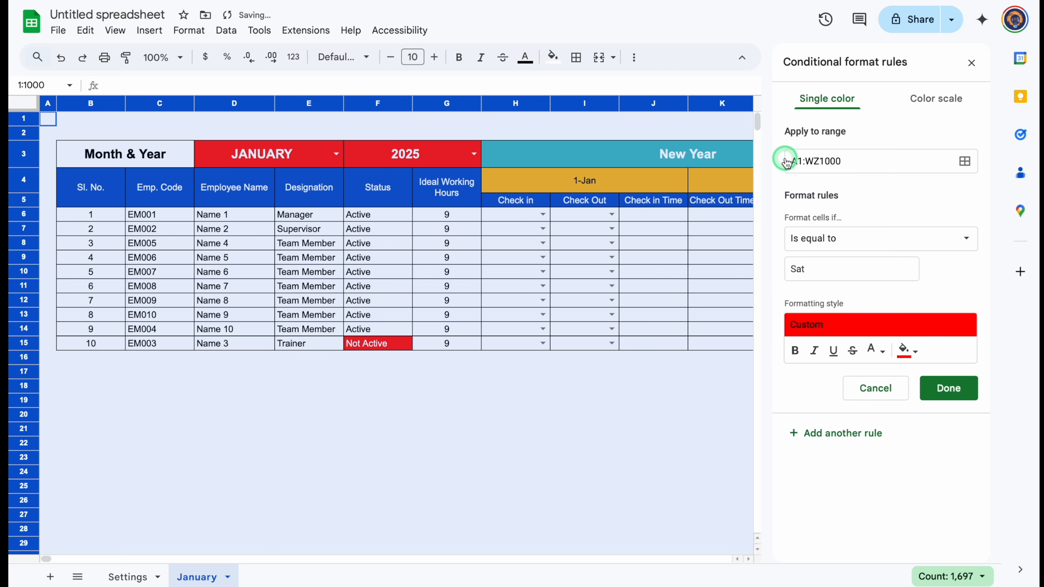
{"action": "left_click", "coordinate": [866, 328]}
{"action": "left_click", "coordinate": [875, 351]}
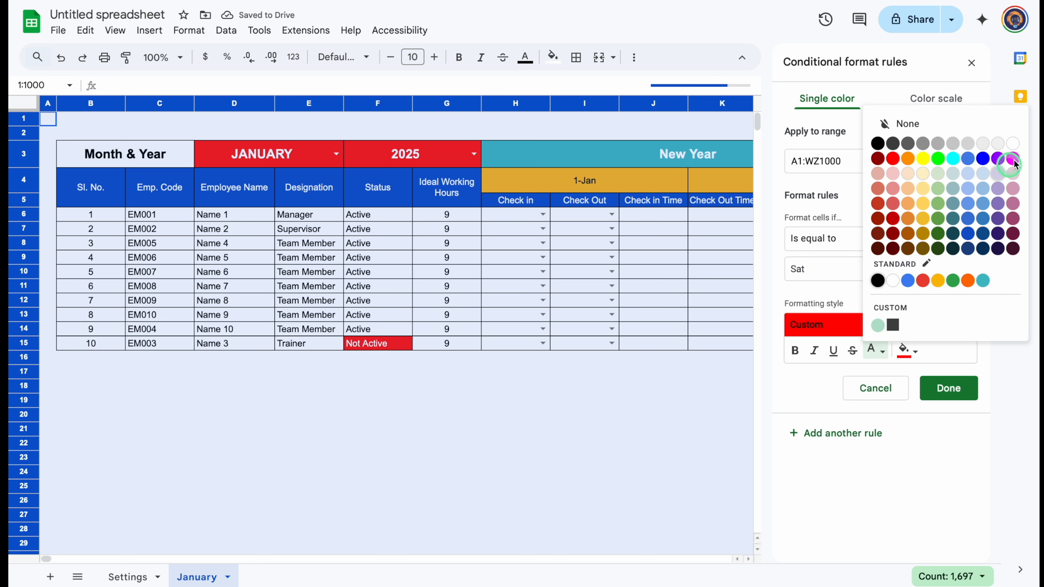
{"action": "left_click", "coordinate": [1012, 146]}
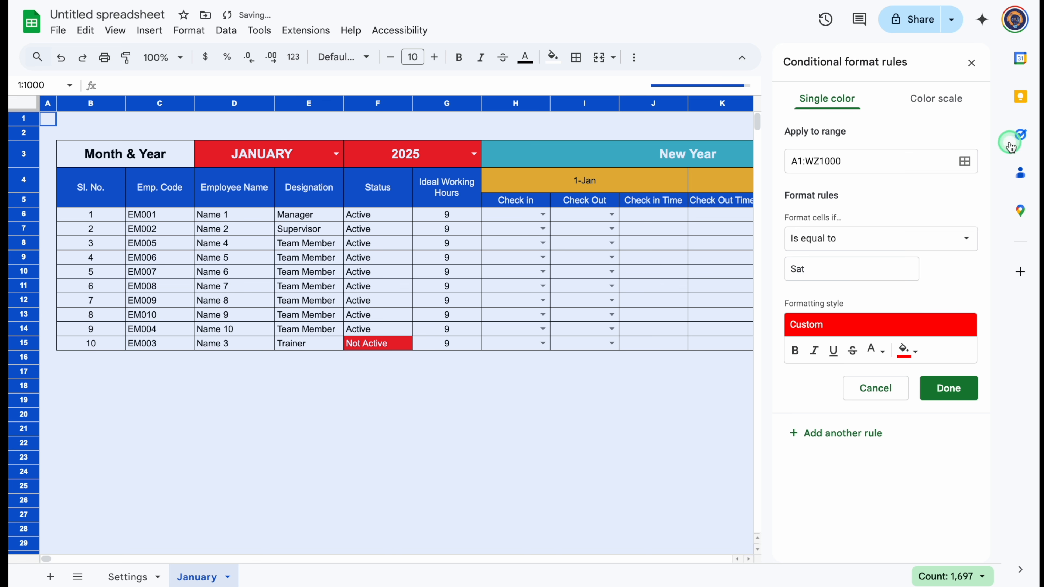
{"action": "left_click", "coordinate": [955, 390]}
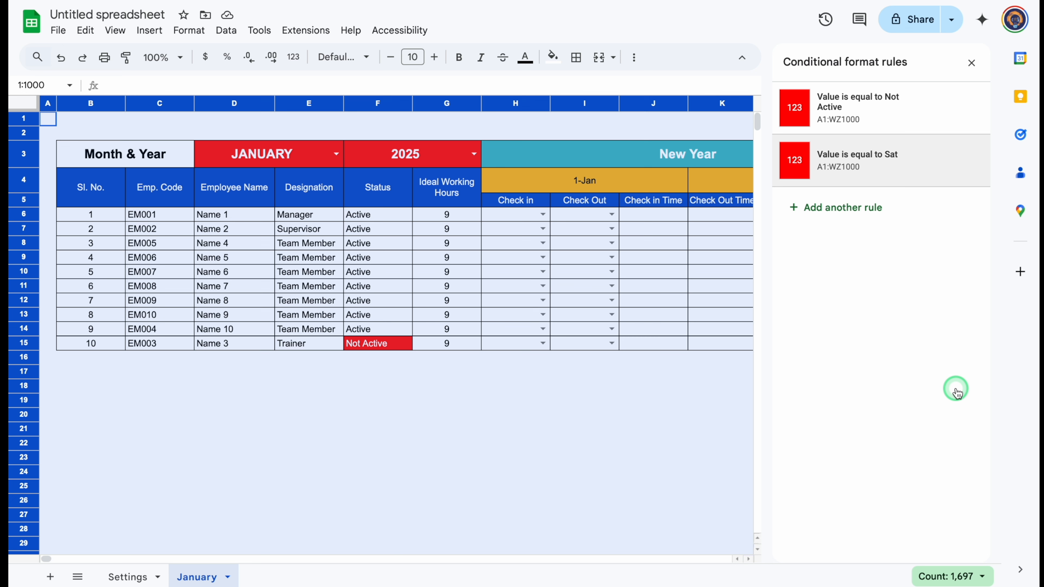
Add another rule based on the "Sat" rule that formats cells equal to "Sun" with the same red fill and white text.
{"action": "left_click", "coordinate": [849, 164]}
{"action": "left_click", "coordinate": [826, 269]}
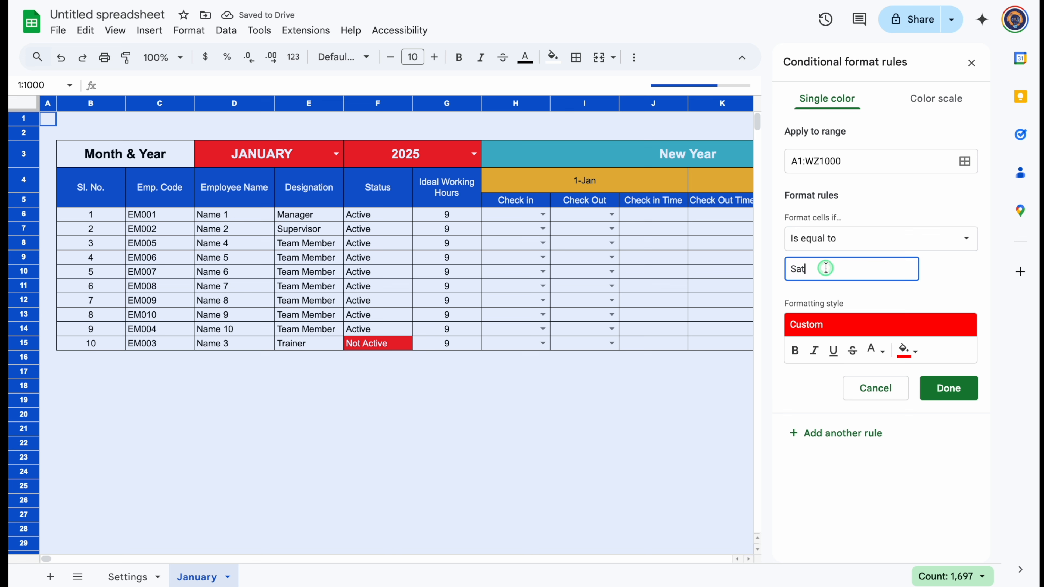
{"action": "key", "text": "BackSpace"}
{"action": "key", "text": "BackSpace"}
{"action": "type", "text": "u"}
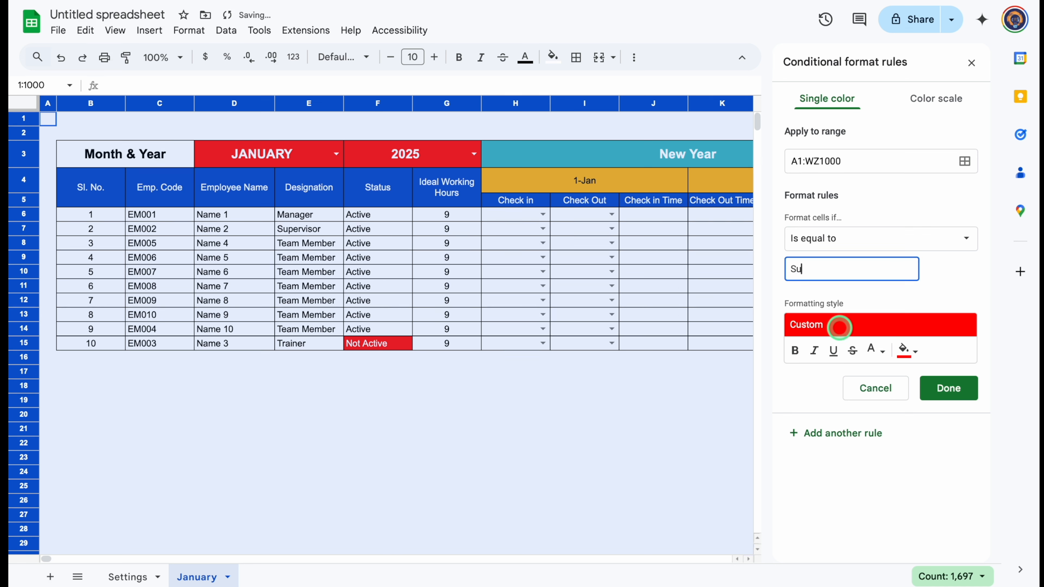
{"action": "type", "text": "n"}
{"action": "left_click", "coordinate": [954, 394]}
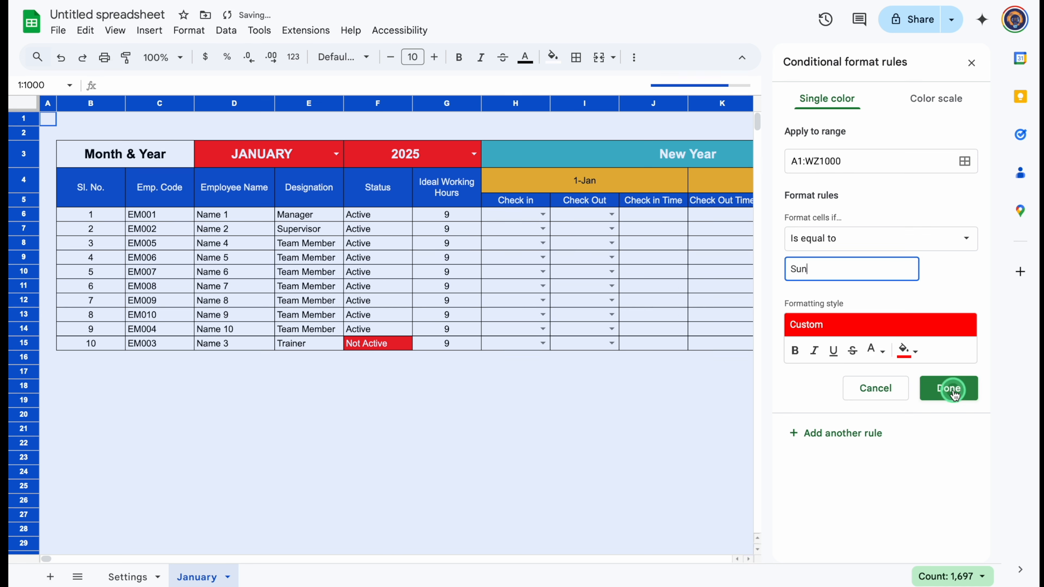
{"action": "left_click", "coordinate": [971, 63]}
{"action": "left_click", "coordinate": [456, 429]}
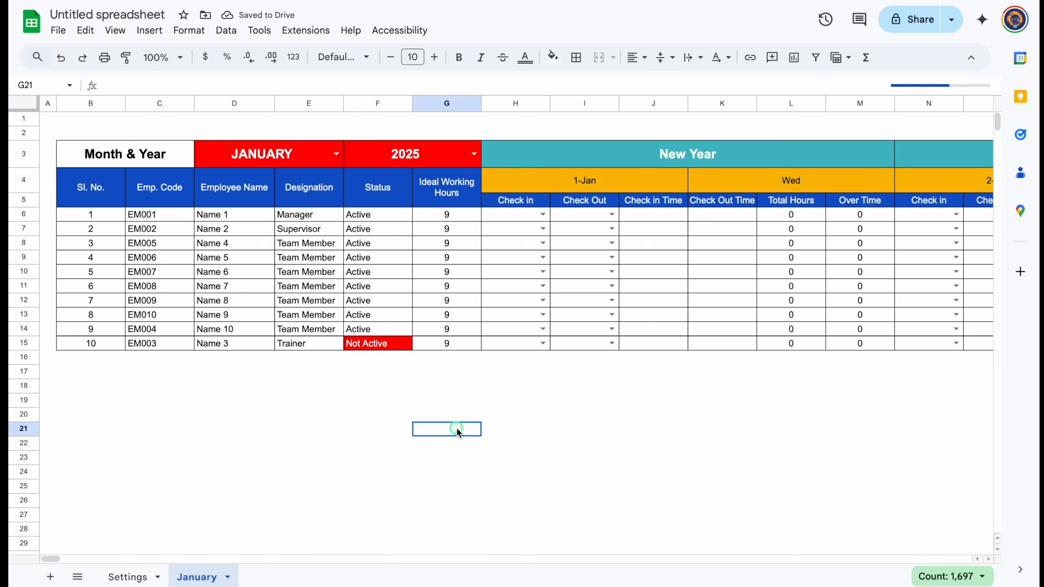
Duplicate the January sheet and rename the copy "February".
{"action": "left_click_drag", "start_coordinate": [52, 560], "coordinate": [8, 567]}
{"action": "left_click", "coordinate": [246, 420]}
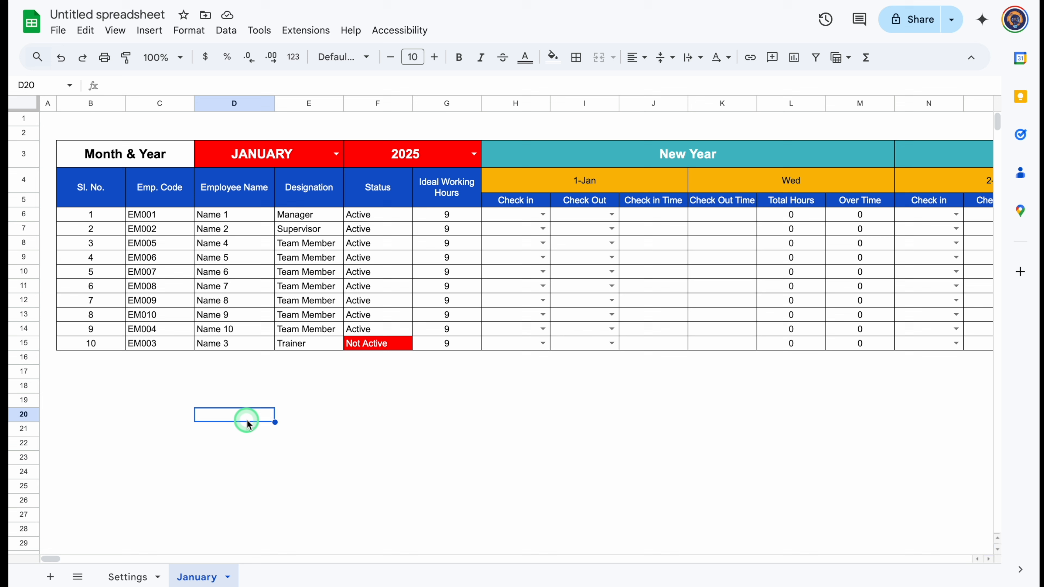
{"action": "right_click", "coordinate": [203, 578]}
{"action": "left_click", "coordinate": [218, 364]}
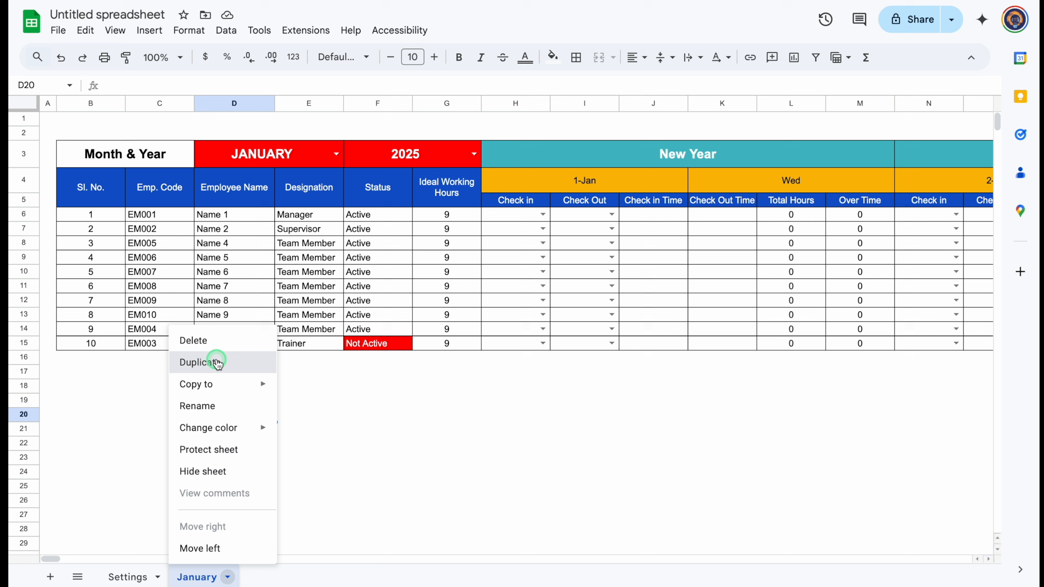
{"action": "left_click", "coordinate": [309, 578]}
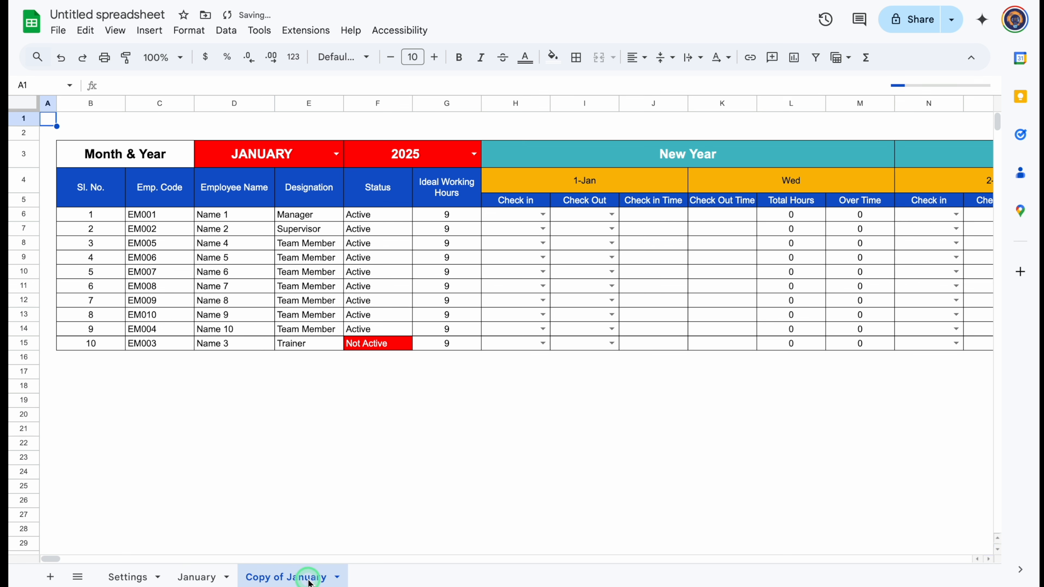
{"action": "double_click", "coordinate": [302, 582]}
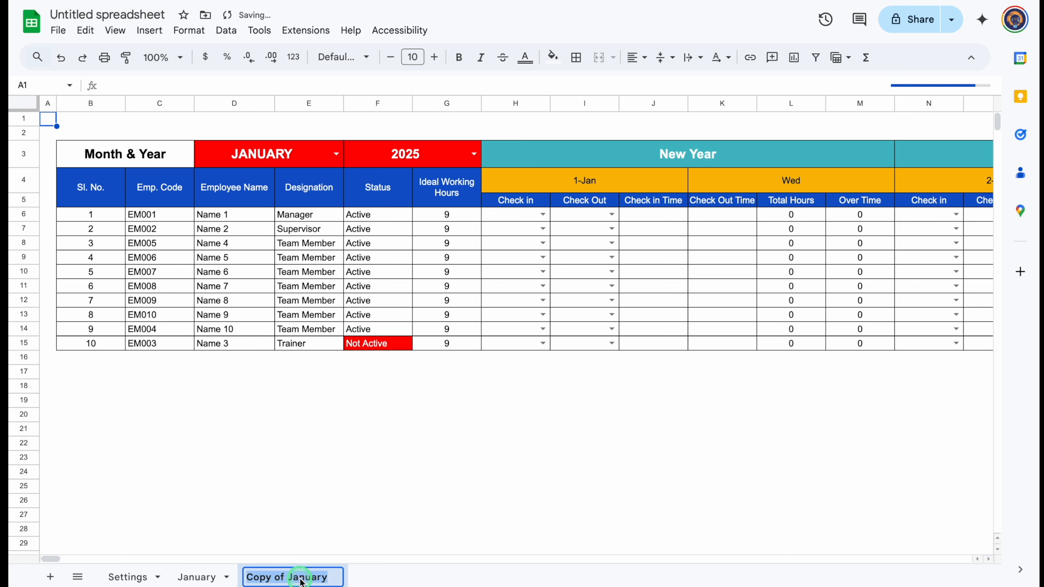
{"action": "type", "text": "February"}
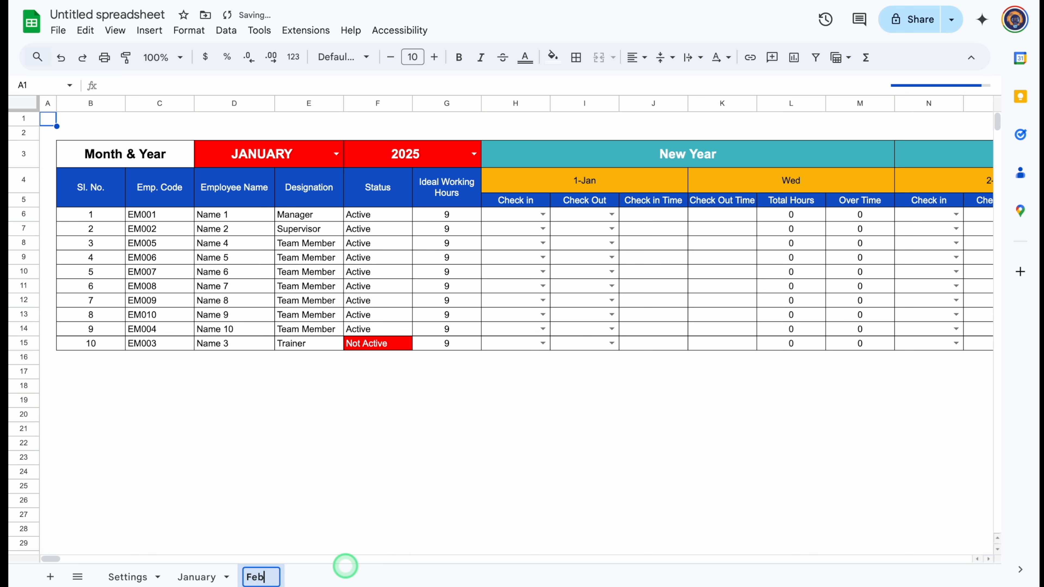
Set the month in D3:E3 of the February sheet to FEBRUARY.
{"action": "left_click", "coordinate": [271, 155]}
{"action": "left_click", "coordinate": [335, 153]}
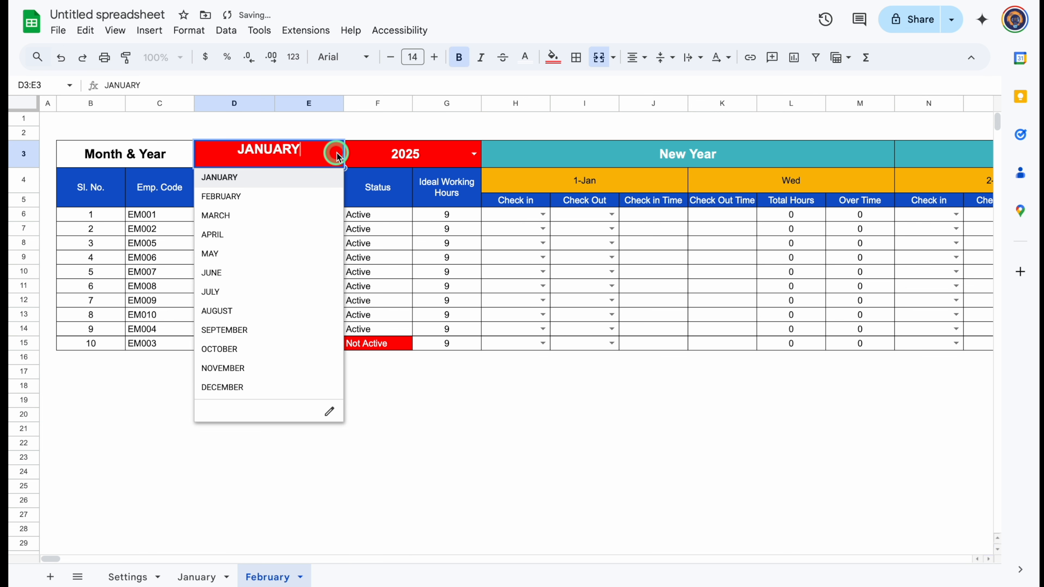
{"action": "left_click", "coordinate": [239, 196]}
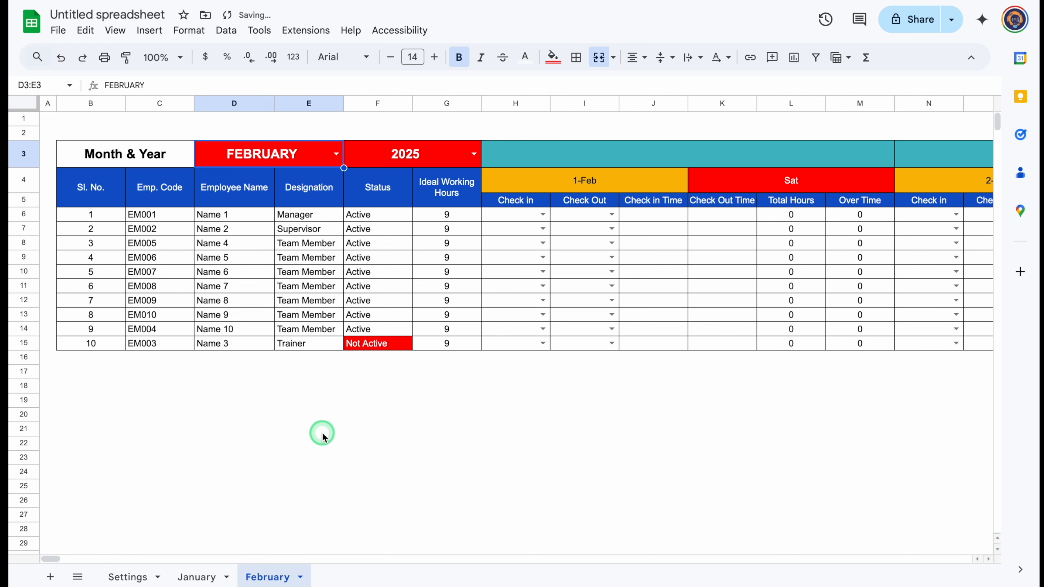
{"action": "left_click", "coordinate": [303, 433]}
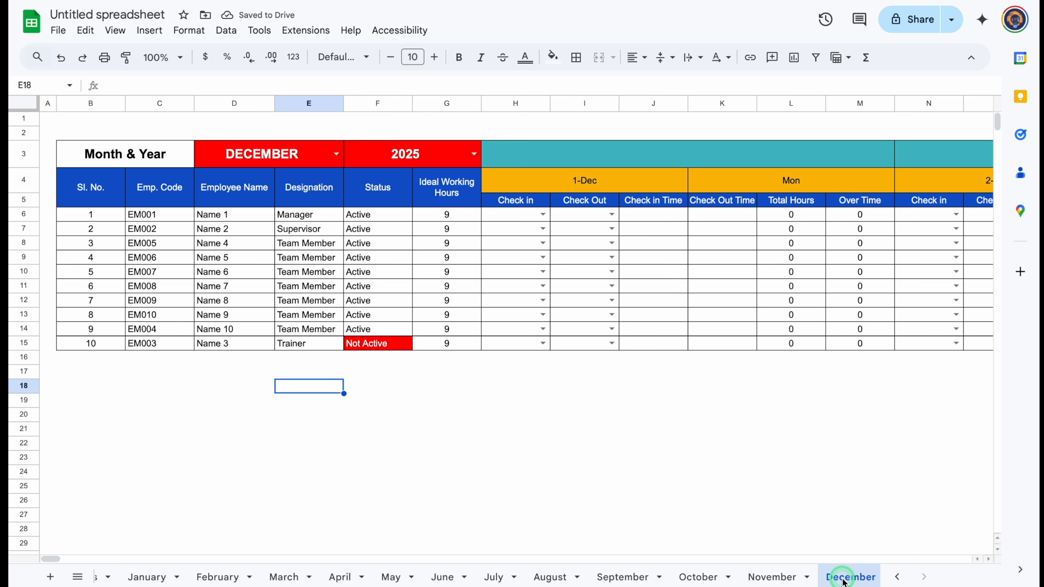
Duplicate the December sheet and rename the copy "Annual Summary".
{"action": "left_click", "coordinate": [844, 578]}
{"action": "left_click", "coordinate": [849, 362]}
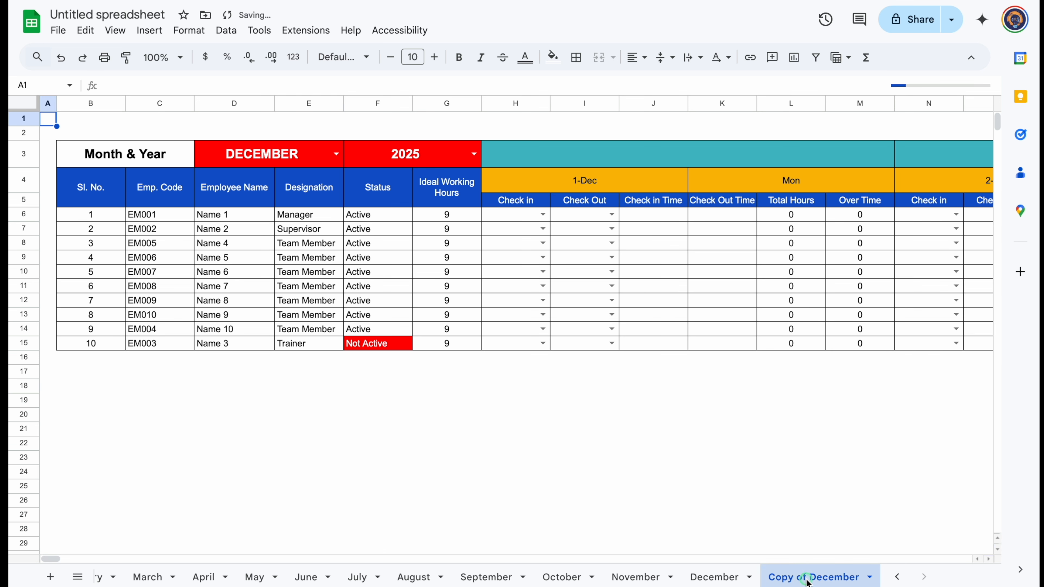
{"action": "double_click", "coordinate": [808, 578]}
{"action": "type", "text": "Annual Summary"}
{"action": "left_click", "coordinate": [792, 443]}
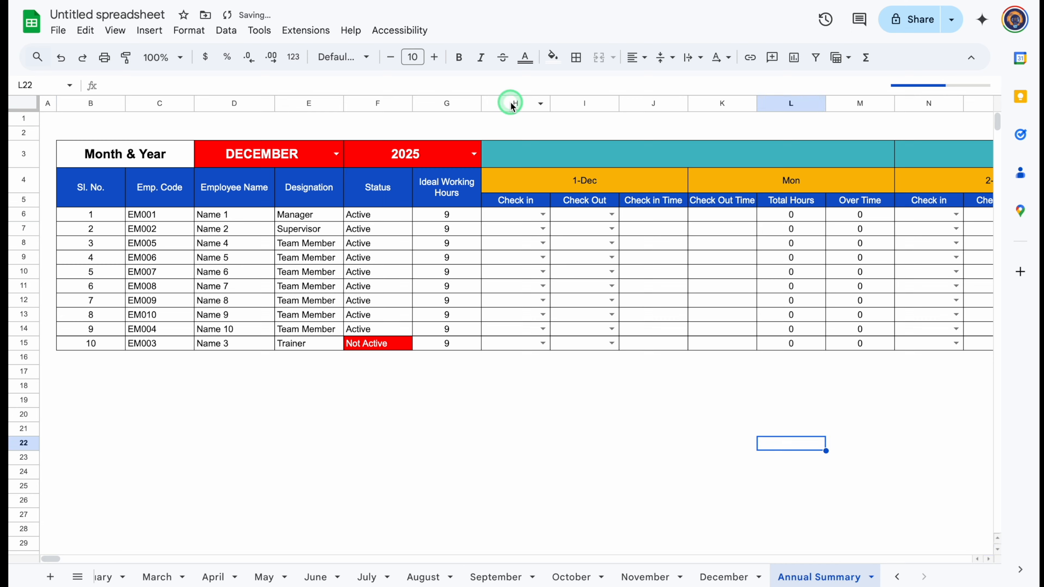
Delete the daily attendance columns H to GK from the Annual Summary sheet.
{"action": "left_click_drag", "start_coordinate": [512, 106], "coordinate": [780, 139]}
{"action": "right_click", "coordinate": [674, 105]}
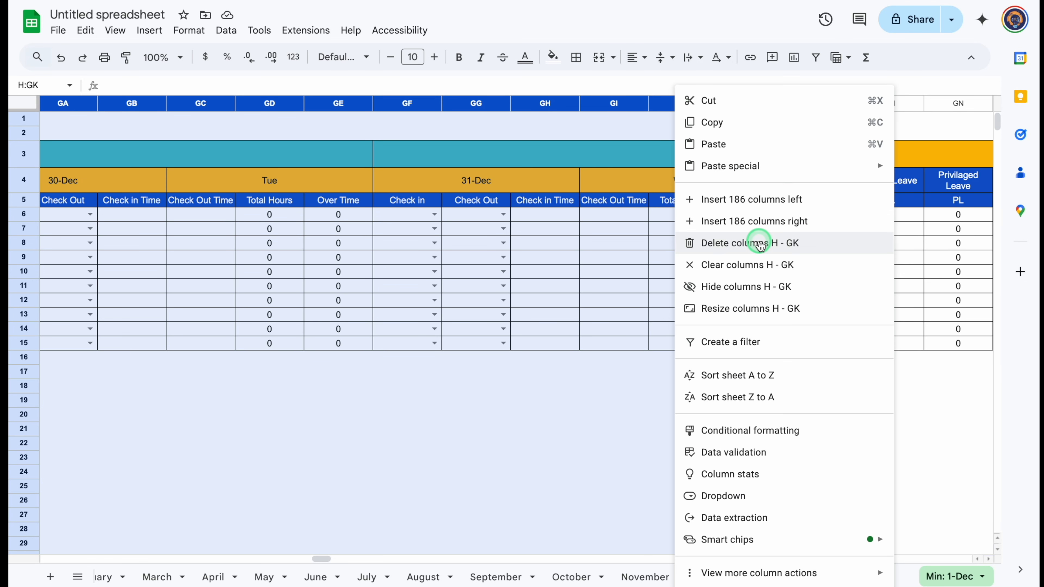
{"action": "left_click", "coordinate": [760, 243]}
{"action": "scroll", "coordinate": [760, 243], "scroll_direction": "left", "scroll_amount": 20}
Delete the empty columns R to PV beyond the summary block on the Annual Summary sheet.
{"action": "left_click_drag", "start_coordinate": [781, 103], "coordinate": [928, 137]}
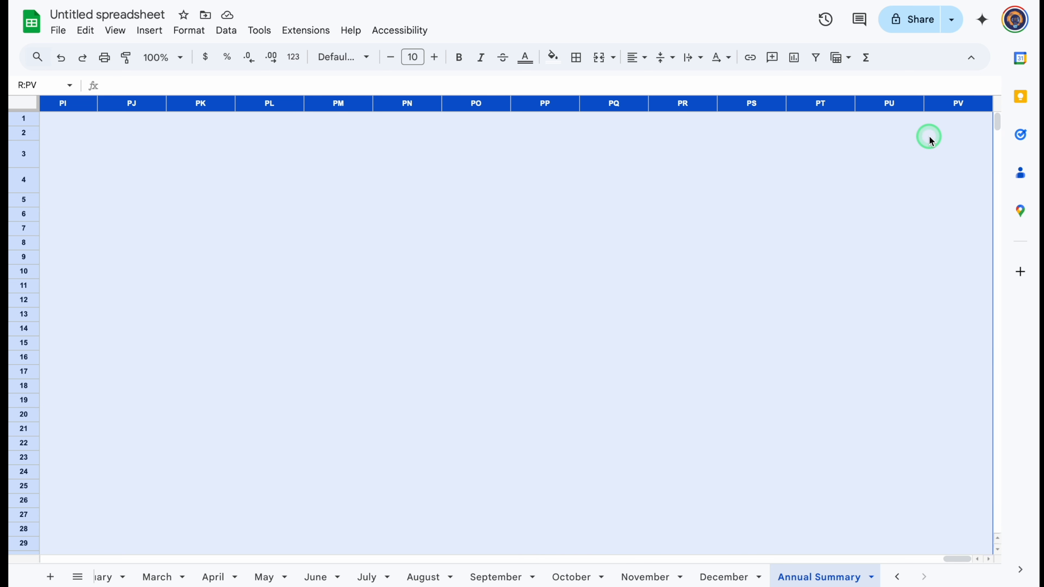
{"action": "right_click", "coordinate": [813, 107]}
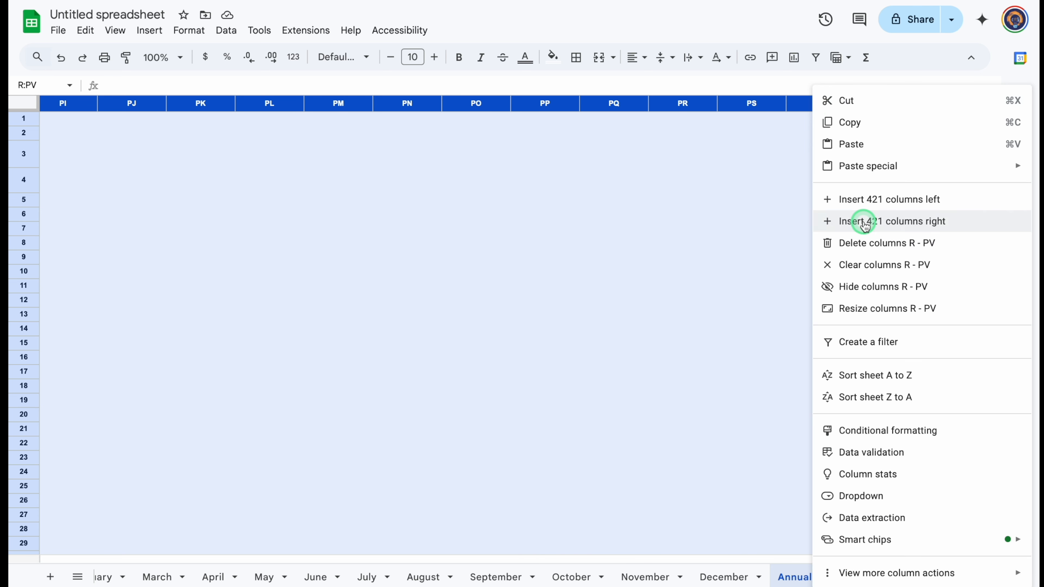
{"action": "left_click", "coordinate": [873, 243]}
{"action": "left_click", "coordinate": [751, 386]}
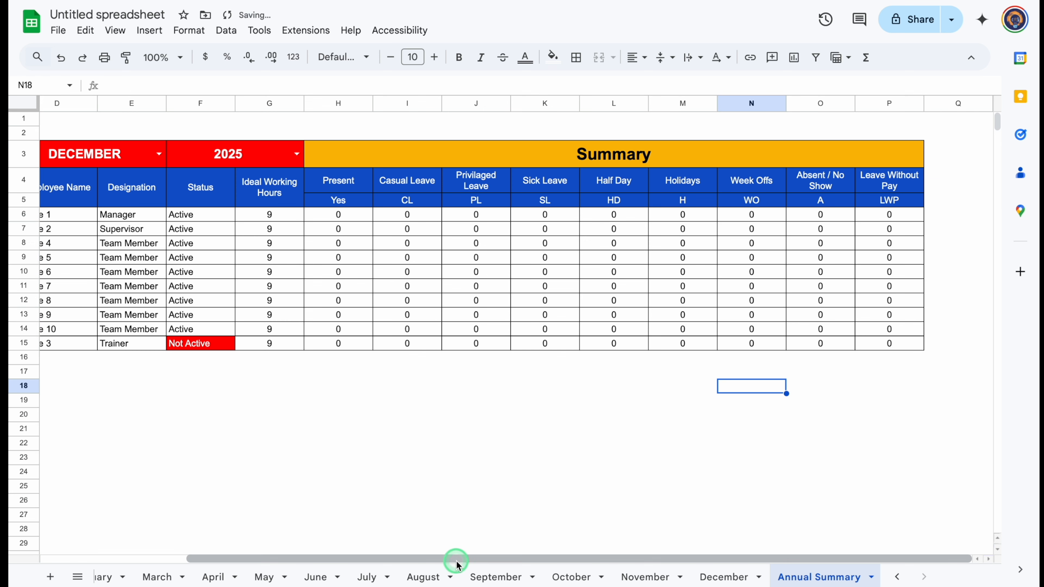
Clear the COUNTIF formulas from H6:P15 on the Annual Summary sheet.
{"action": "left_click_drag", "start_coordinate": [436, 559], "coordinate": [461, 559]}
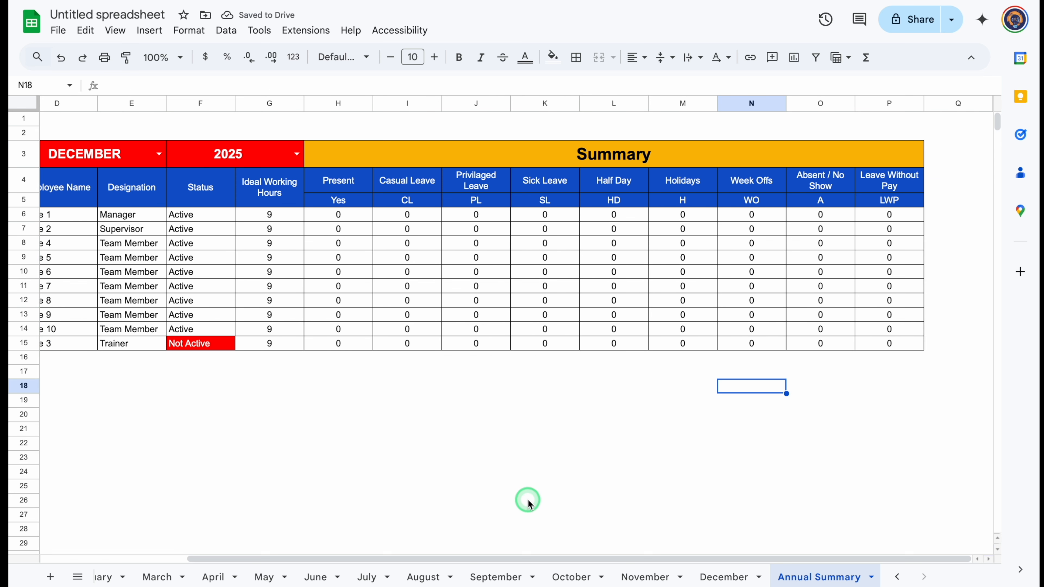
{"action": "left_click", "coordinate": [361, 222]}
{"action": "left_click_drag", "start_coordinate": [364, 227], "coordinate": [882, 355]}
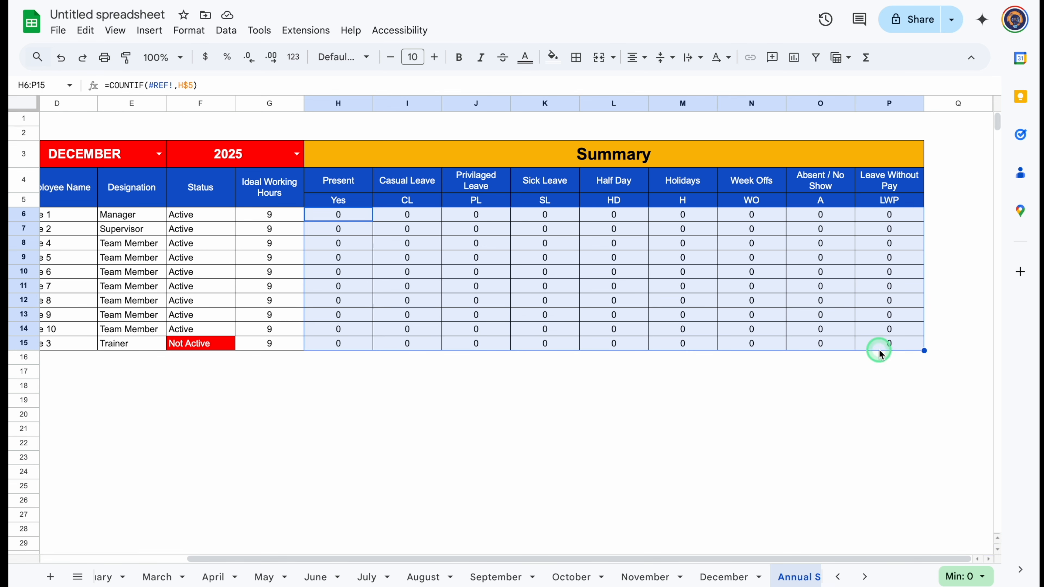
{"action": "key", "text": "Delete"}
Delete row 3 with the month, year and Summary headings, and increase the height of row 2.
{"action": "left_click_drag", "start_coordinate": [641, 559], "coordinate": [356, 544]}
{"action": "left_click", "coordinate": [23, 154]}
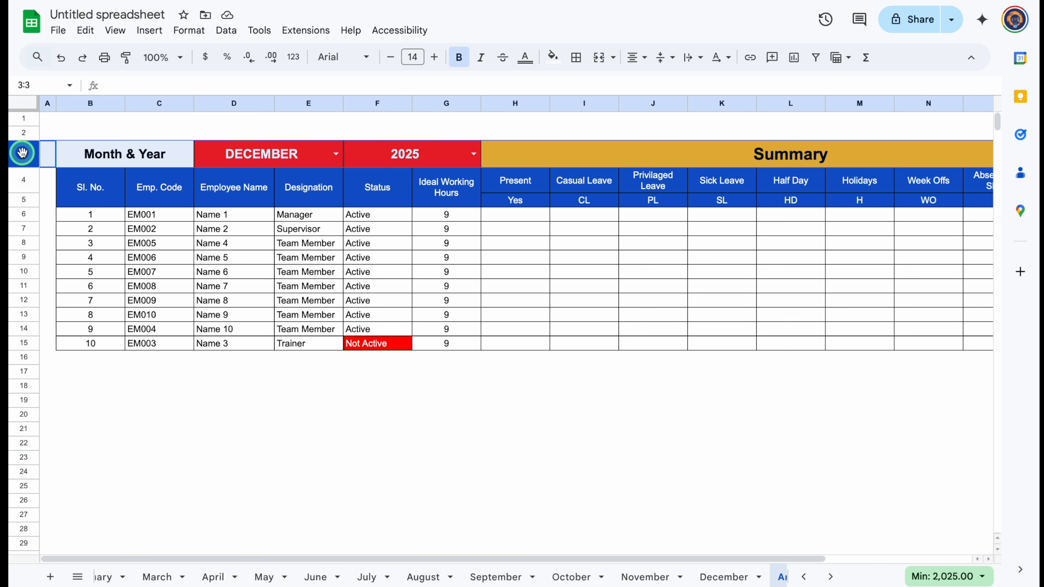
{"action": "right_click", "coordinate": [23, 154]}
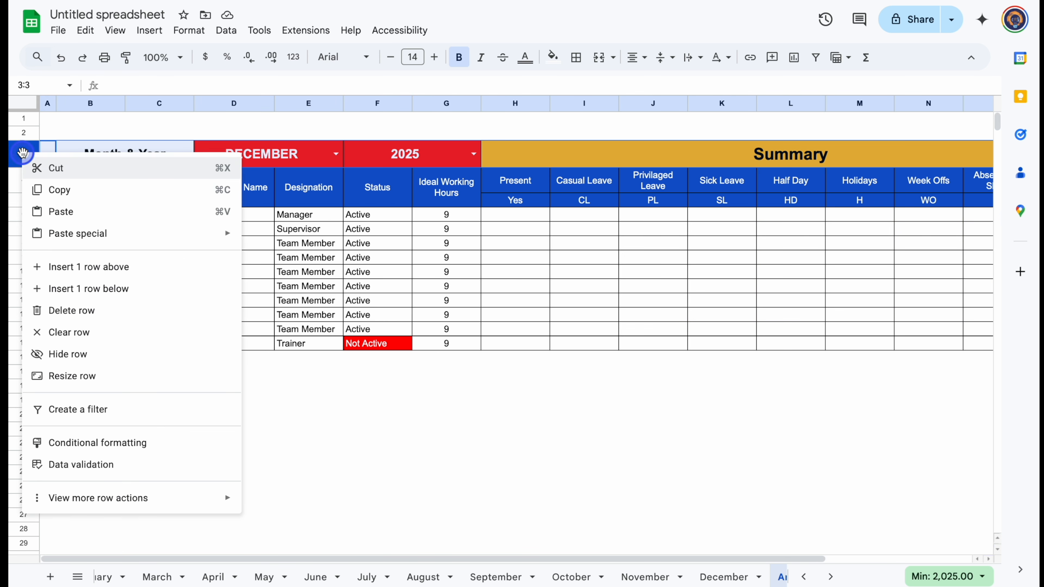
{"action": "left_click", "coordinate": [88, 309]}
{"action": "left_click", "coordinate": [348, 361]}
{"action": "left_click_drag", "start_coordinate": [24, 141], "coordinate": [25, 160]}
Merge B2:L2 above the table headers and enter the title "Annual Summary".
{"action": "left_click_drag", "start_coordinate": [91, 145], "coordinate": [793, 154]}
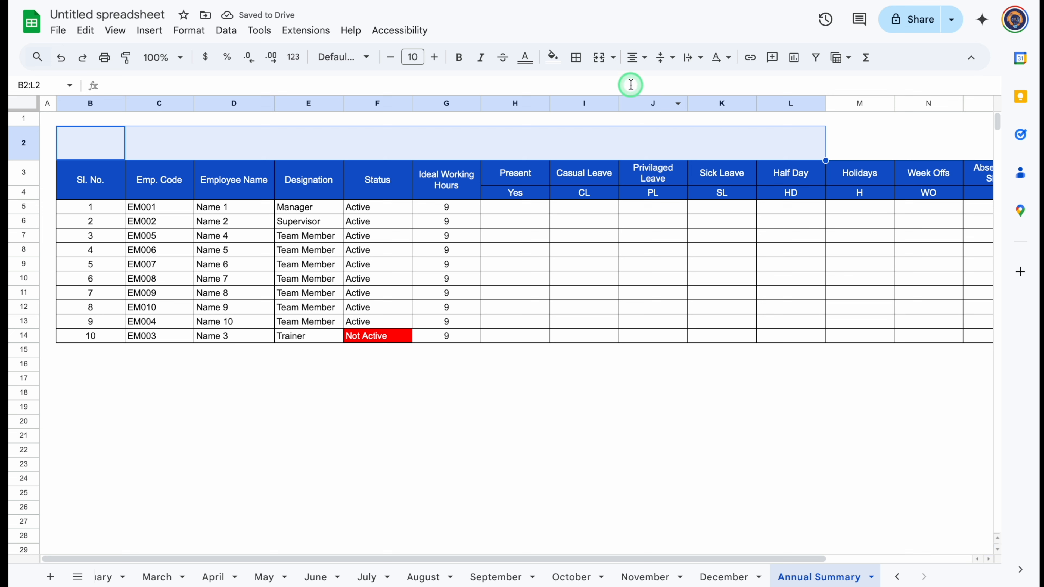
{"action": "left_click", "coordinate": [599, 58]}
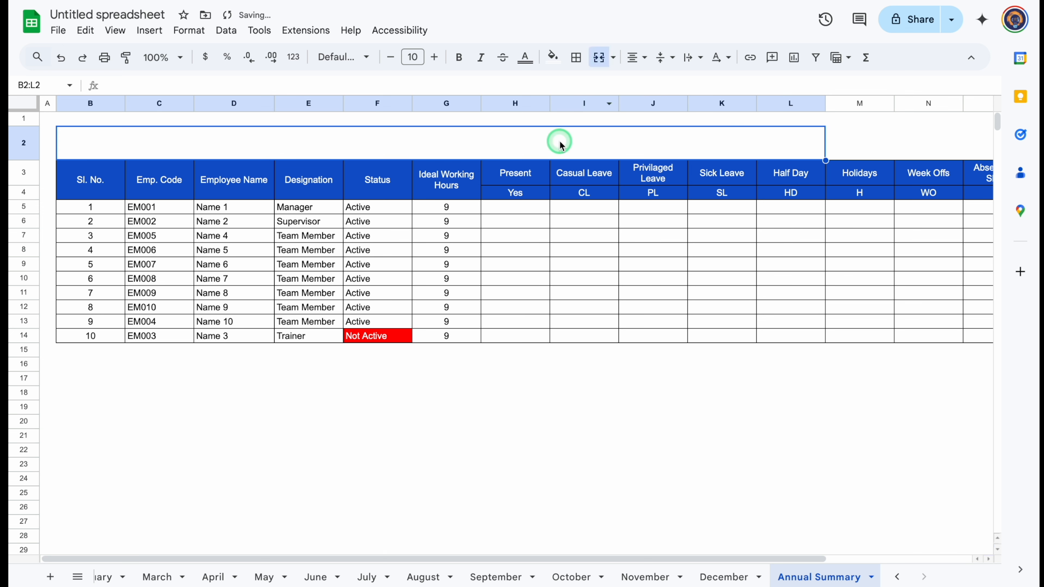
{"action": "type", "text": "Annual Summary"}
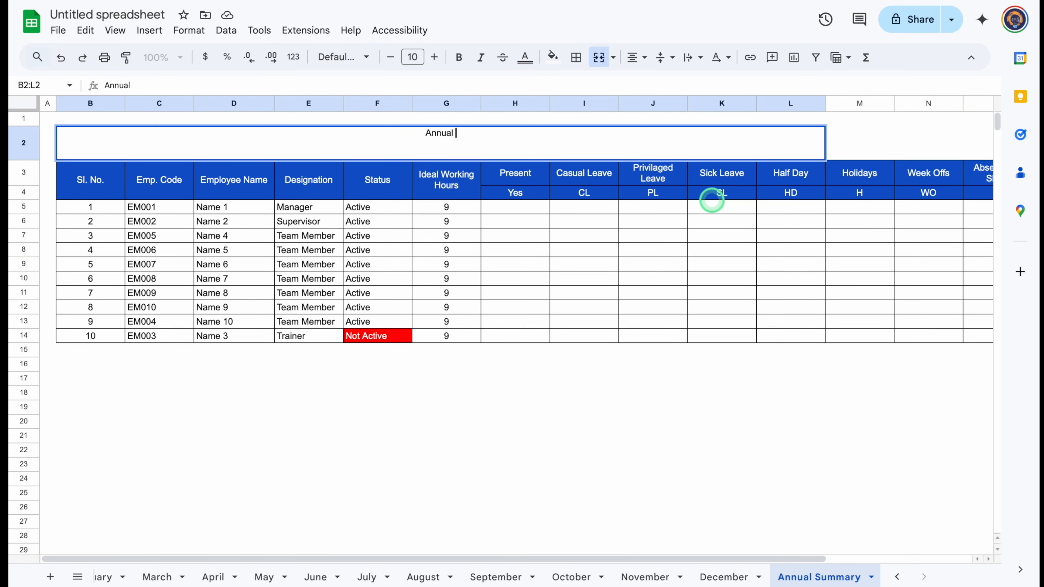
{"action": "key", "text": "Return"}
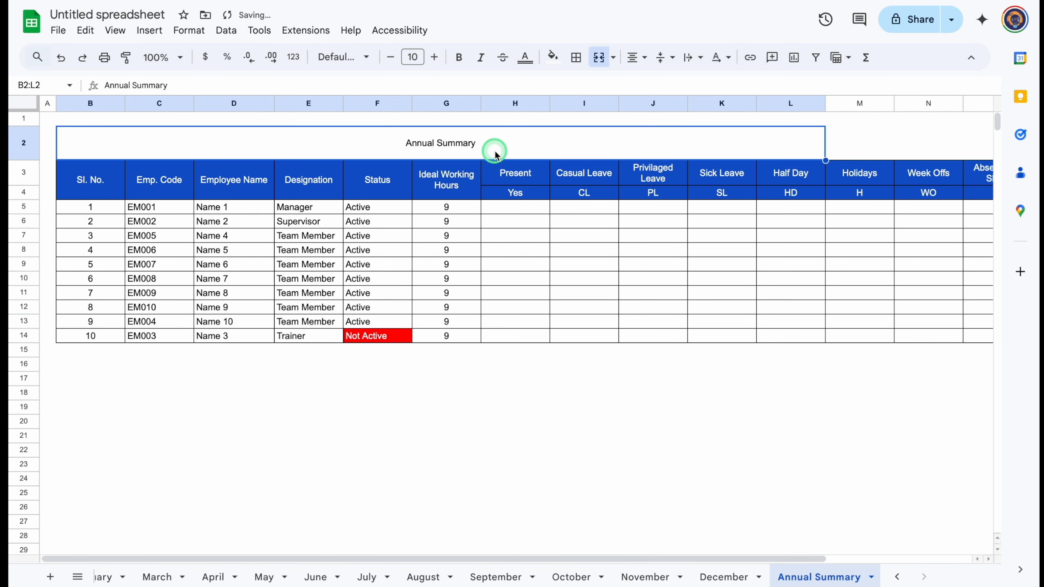
Increase the font size of the "Annual Summary" title to 19.
{"action": "left_click", "coordinate": [434, 58]}
{"action": "left_click", "coordinate": [434, 58]}
{"action": "left_click", "coordinate": [434, 58]}
{"action": "left_click", "coordinate": [434, 58]}
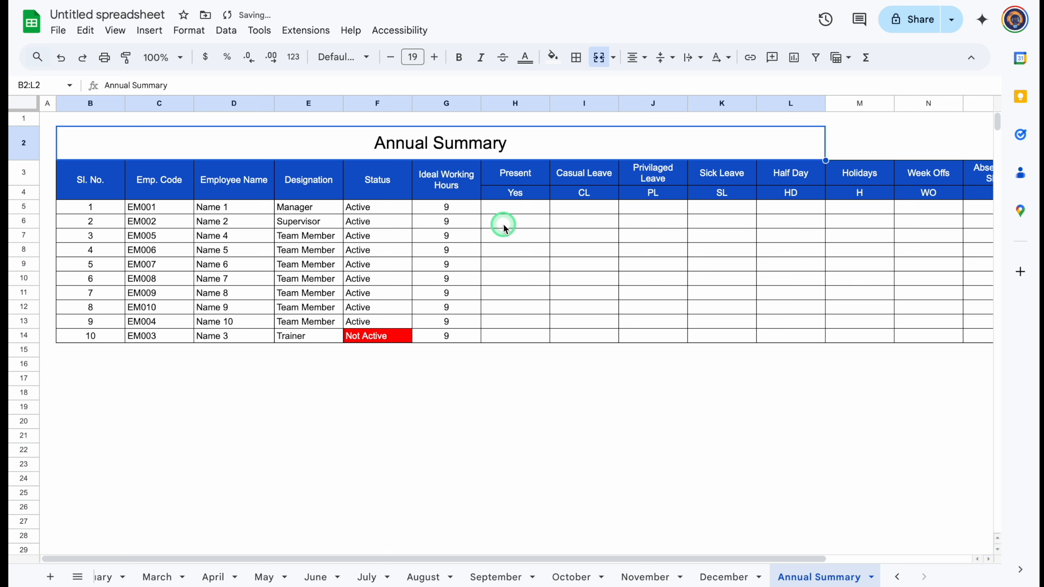
Start a SUM formula in H5 of the Annual Summary sheet with January's first Present total, January!GL6.
{"action": "left_click", "coordinate": [518, 210]}
{"action": "type", "text": "="}
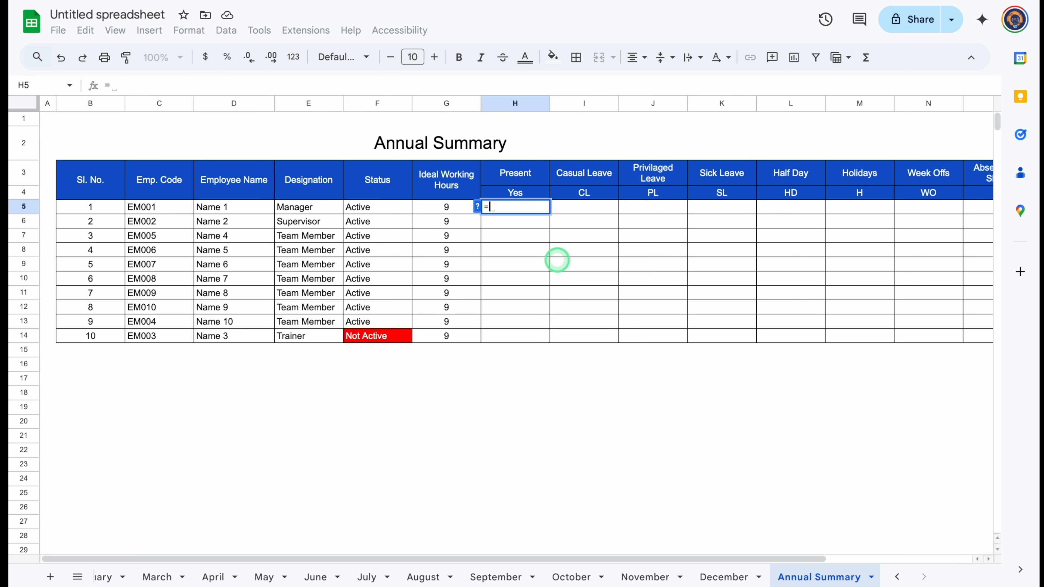
{"action": "type", "text": "SUM("}
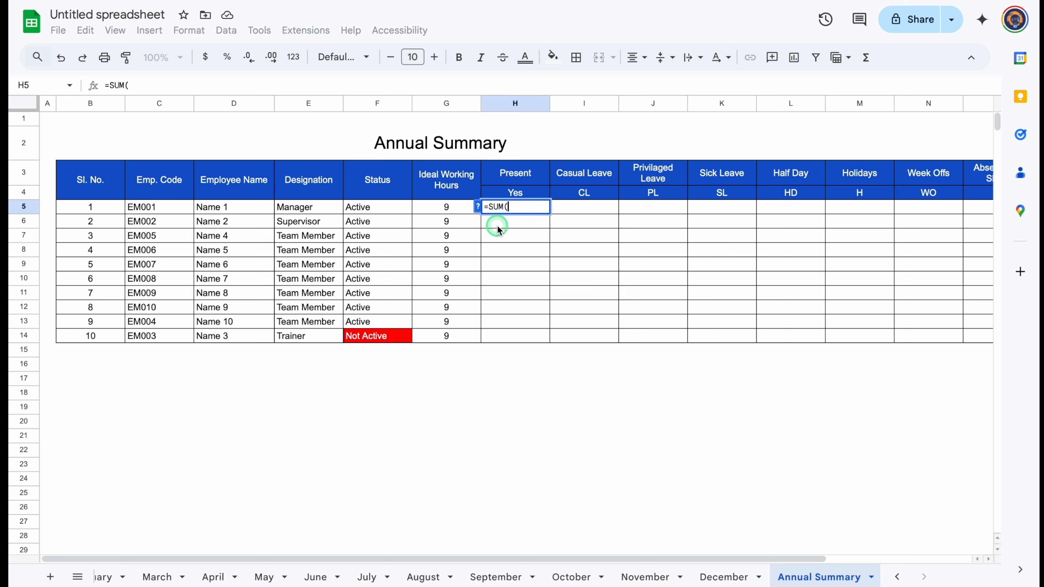
{"action": "left_click", "coordinate": [896, 578]}
{"action": "left_click", "coordinate": [897, 578]}
{"action": "left_click", "coordinate": [197, 577]}
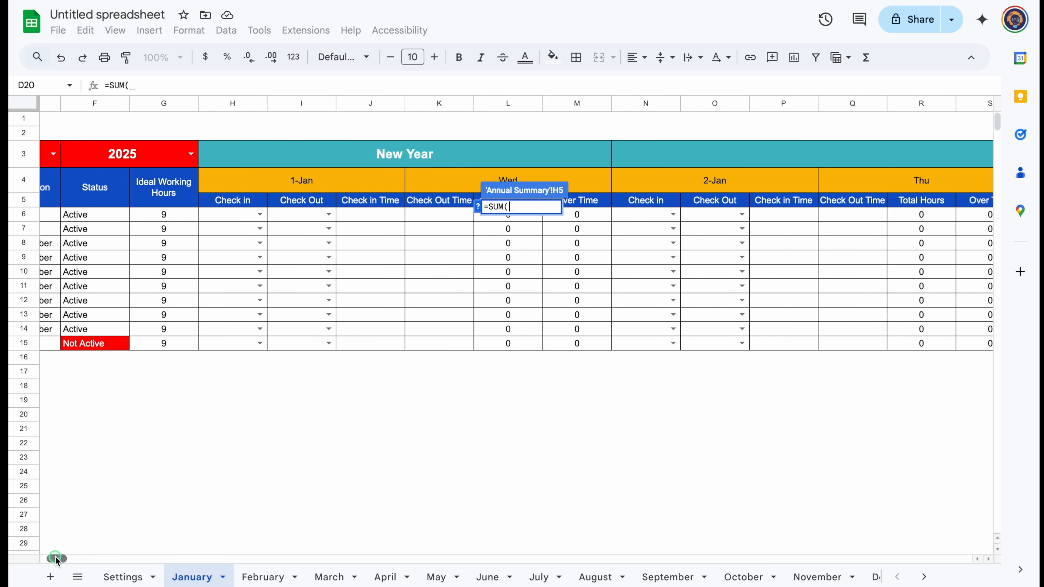
{"action": "left_click_drag", "start_coordinate": [52, 559], "coordinate": [336, 559]}
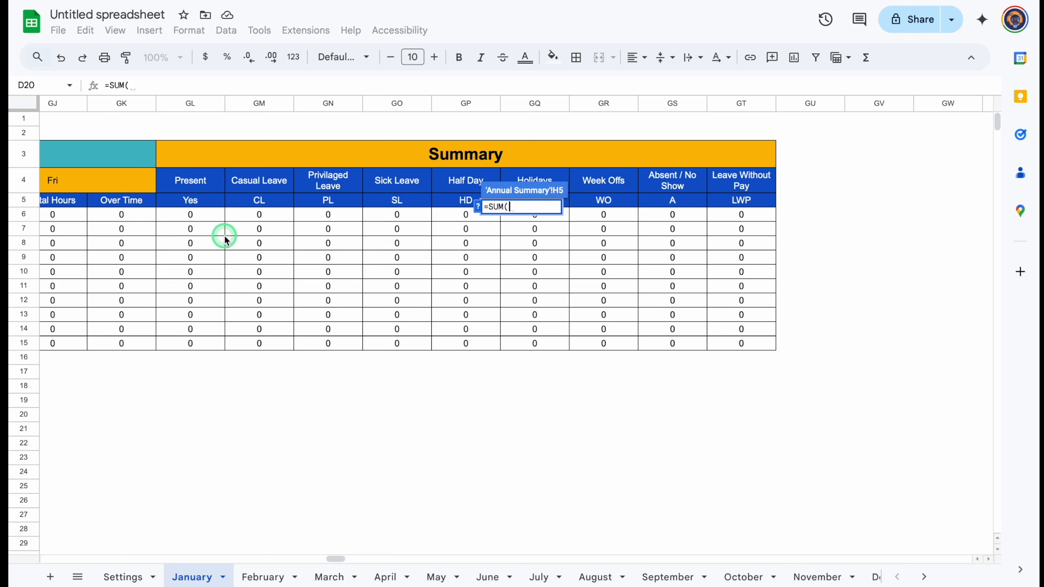
{"action": "left_click", "coordinate": [199, 217]}
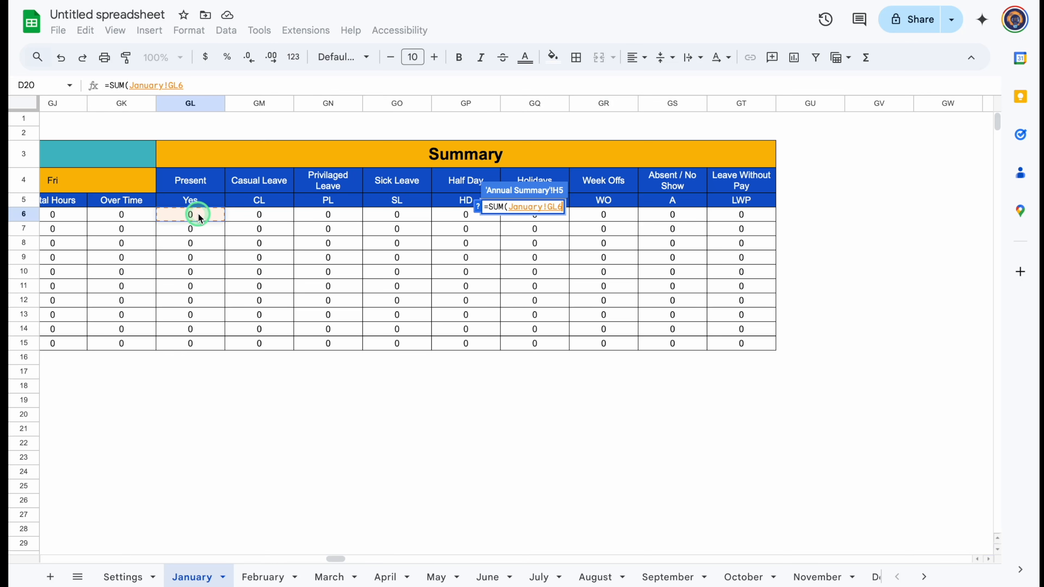
{"action": "type", "text": "+"}
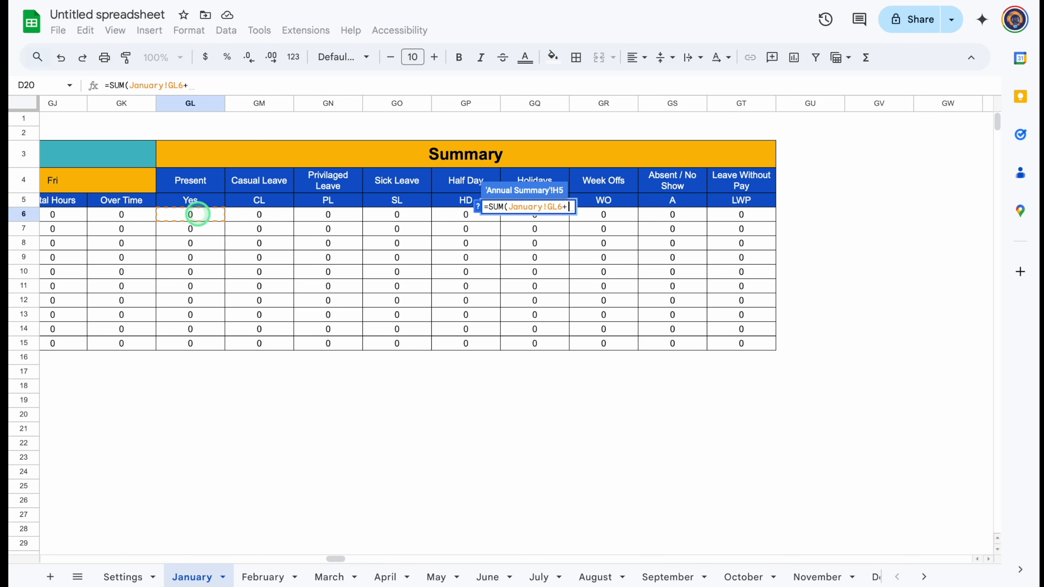
Add the Present totals February!GL6 and March!GL6 to the SUM formula, joined with plus signs.
{"action": "left_click", "coordinate": [262, 577]}
{"action": "left_click_drag", "start_coordinate": [58, 559], "coordinate": [339, 554]}
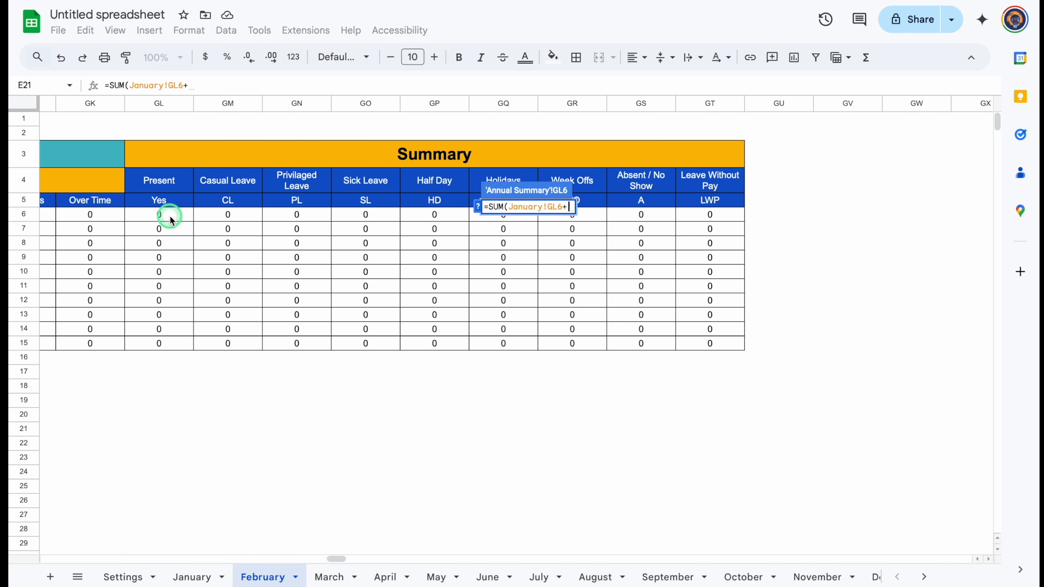
{"action": "left_click", "coordinate": [170, 216]}
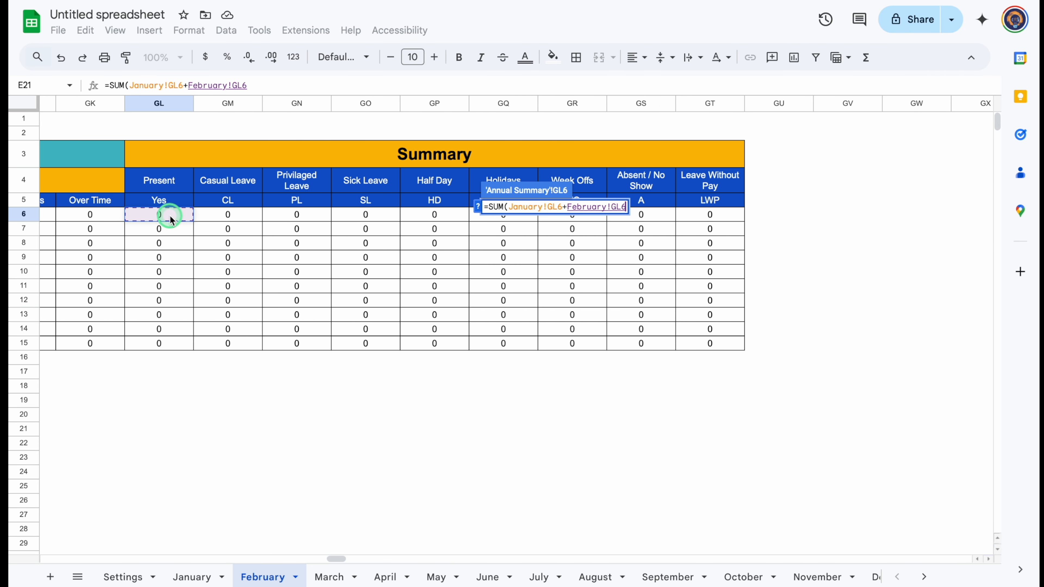
{"action": "type", "text": "+"}
{"action": "left_click", "coordinate": [329, 577]}
{"action": "left_click_drag", "start_coordinate": [51, 559], "coordinate": [339, 558]}
{"action": "left_click", "coordinate": [166, 216]}
{"action": "type", "text": "+"}
Extend the SUM formula with cell GL6 from the April, May, June and July sheets.
{"action": "left_click", "coordinate": [385, 577]}
{"action": "left_click", "coordinate": [166, 215]}
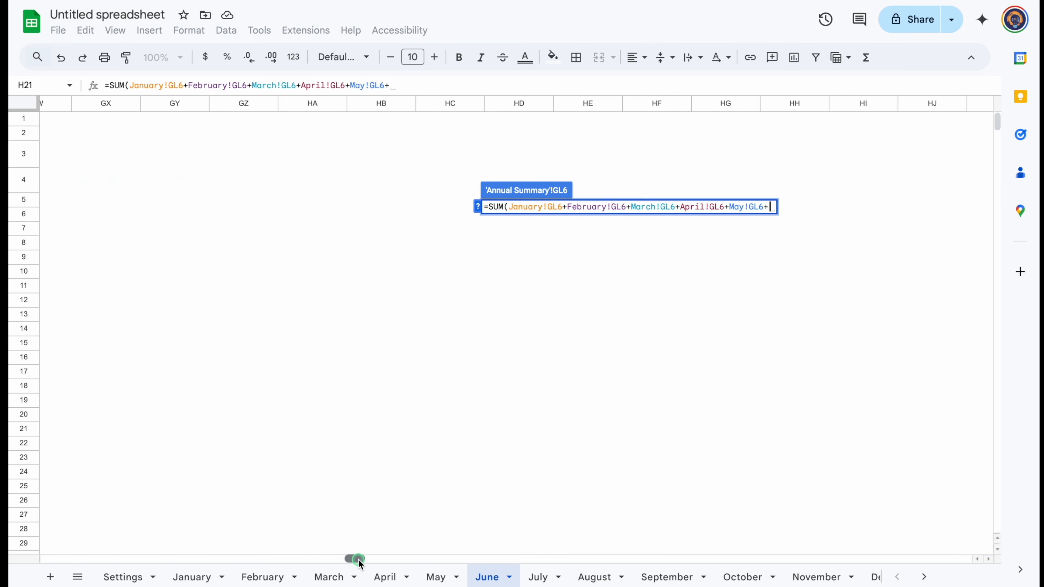
{"action": "left_click_drag", "start_coordinate": [50, 558], "coordinate": [338, 558]}
{"action": "left_click", "coordinate": [190, 215]}
{"action": "type", "text": "+July!GL6+"}
Complete the SUM formula with cell GL6 from the August through December sheets and enter it in H5.
{"action": "left_click", "coordinate": [668, 577]}
{"action": "left_click_drag", "start_coordinate": [50, 559], "coordinate": [338, 558]}
{"action": "left_click", "coordinate": [191, 215]}
{"action": "type", "text": "+"}
{"action": "left_click", "coordinate": [743, 577]}
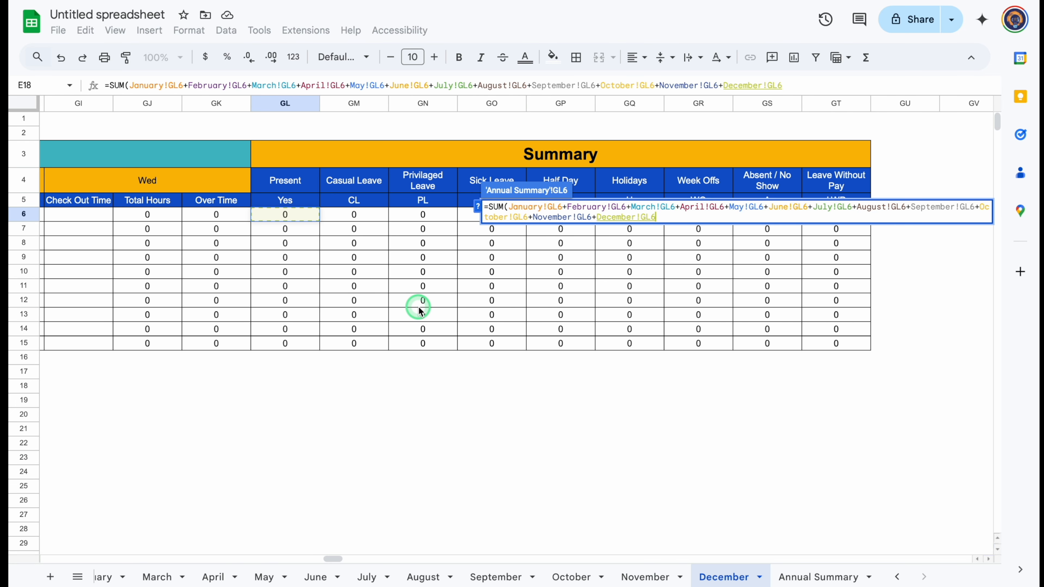
{"action": "type", "text": ")"}
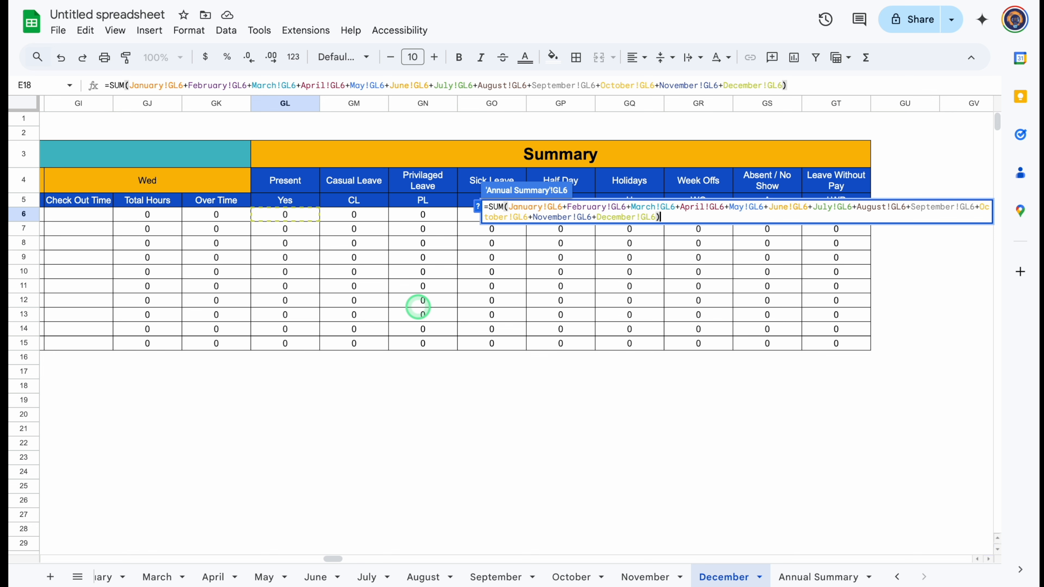
{"action": "key", "text": "Return"}
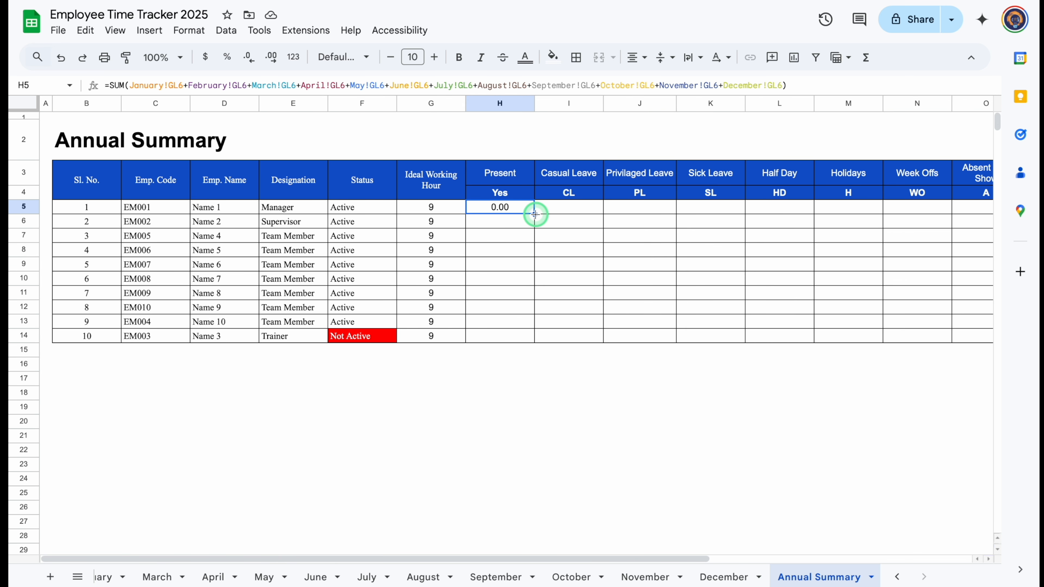
Fill the H5 formula across the attendance-code columns and down to row 14 for all employees.
{"action": "left_click_drag", "start_coordinate": [535, 214], "coordinate": [844, 342]}
{"action": "scroll", "coordinate": [378, 463], "scroll_direction": "left", "scroll_amount": 10}
{"action": "left_click", "coordinate": [379, 463]}
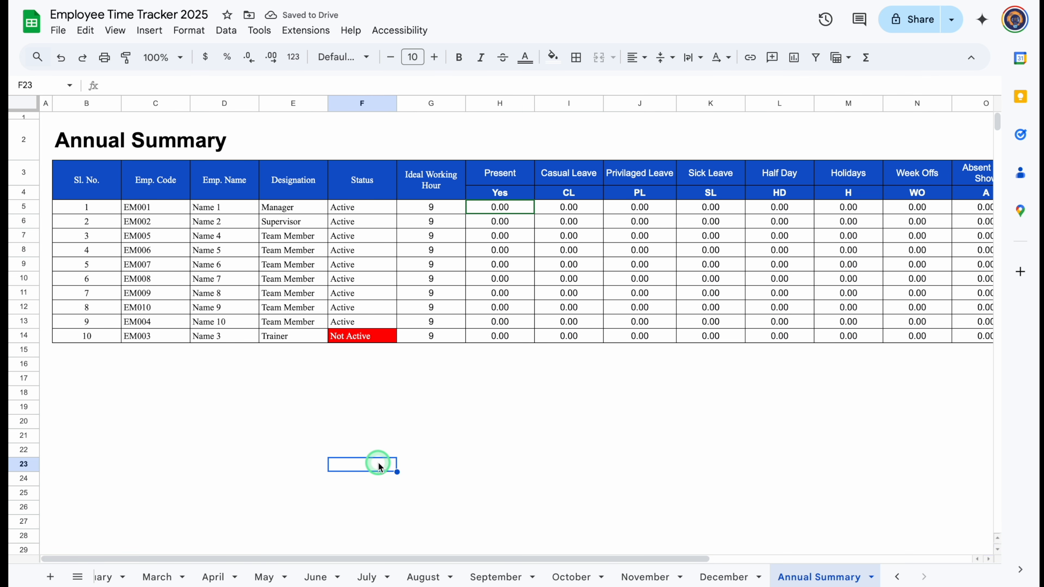